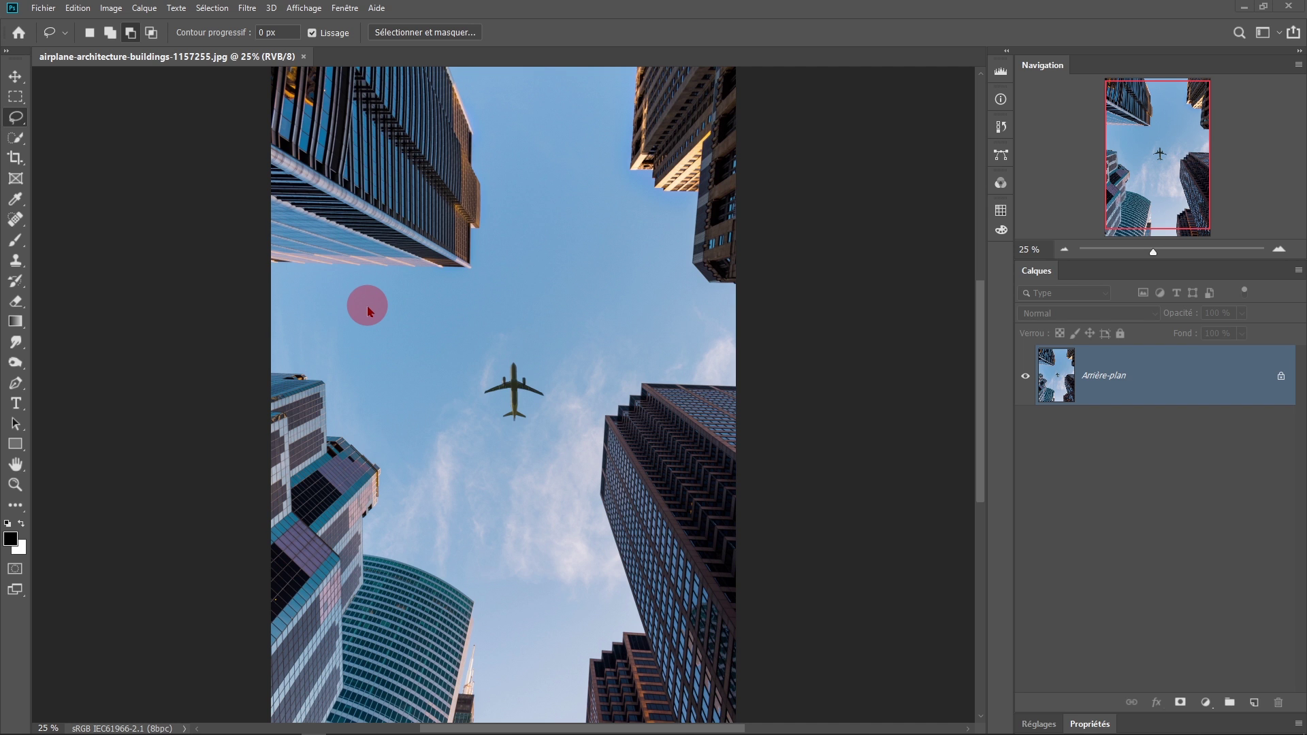
{"action": "left_click", "coordinate": [78, 7]}
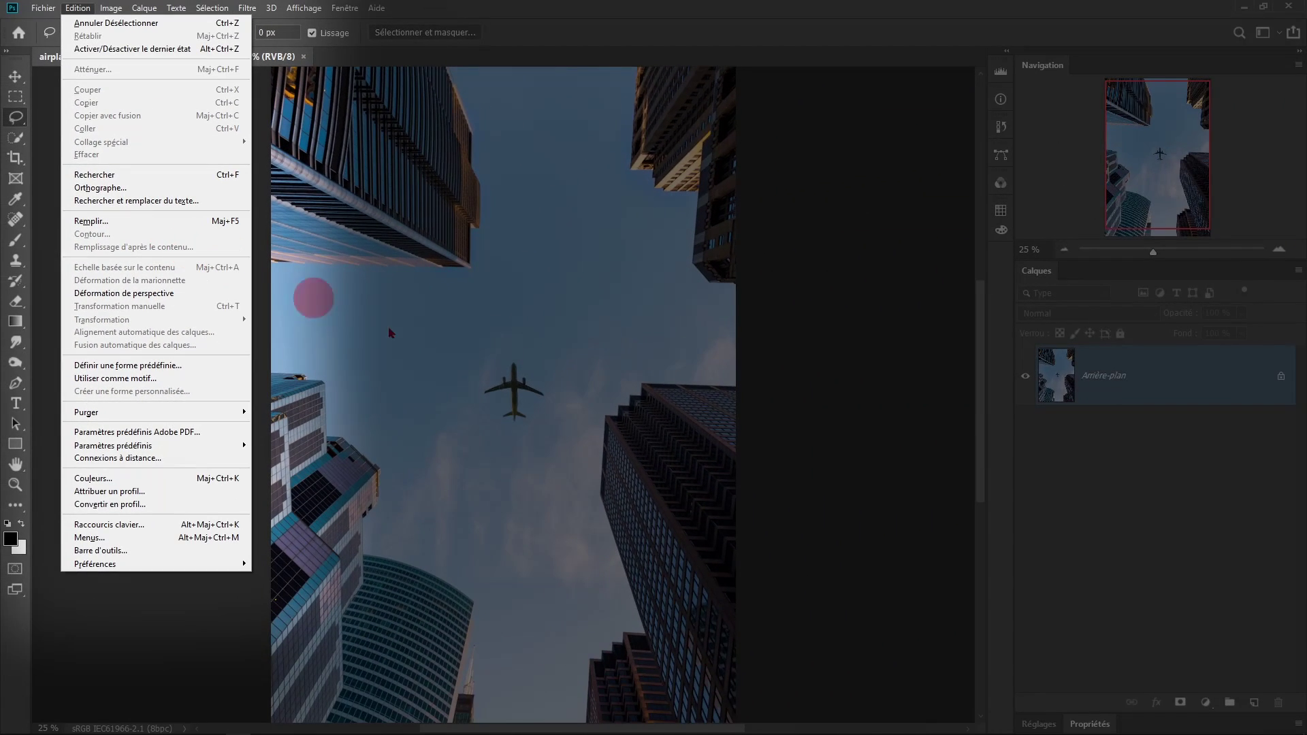
{"action": "left_click", "coordinate": [555, 391]}
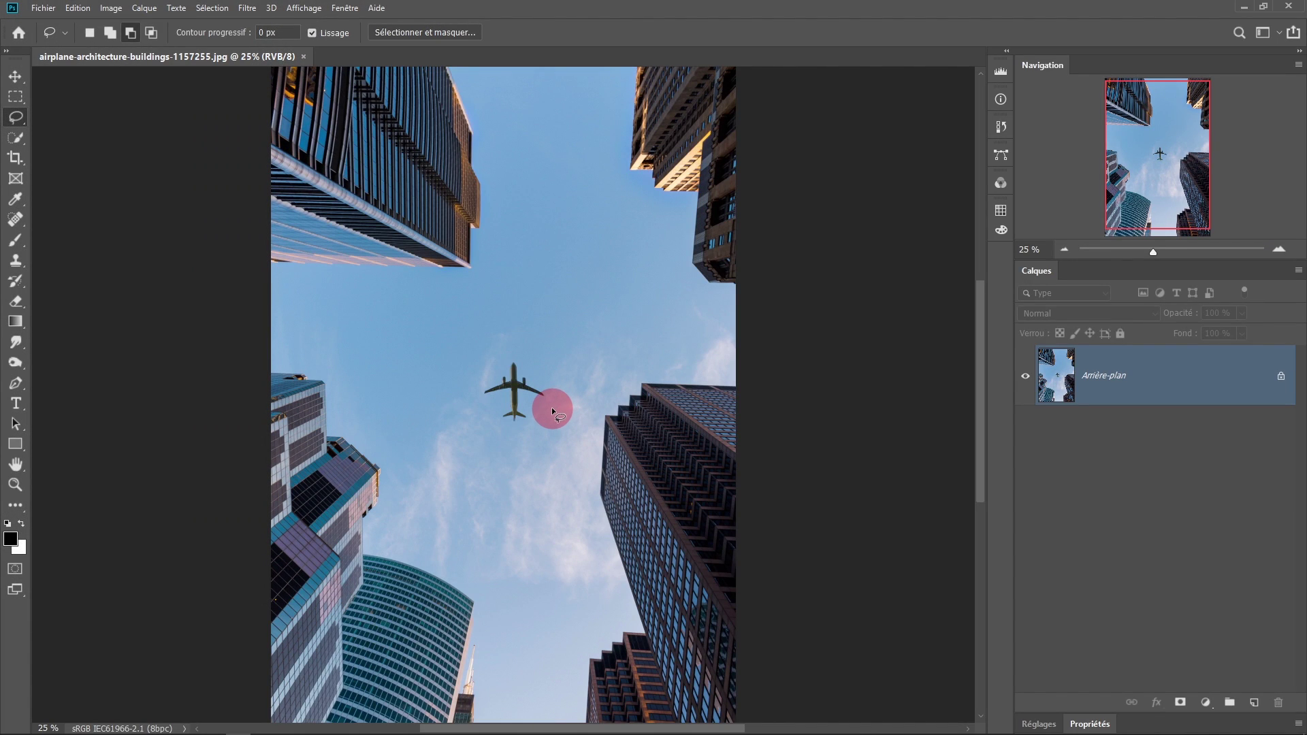
- Outline the airplane in the sky with a loose freehand Lasso selection
{"action": "scroll", "coordinate": [550, 408], "scroll_direction": "up", "scroll_amount": 2}
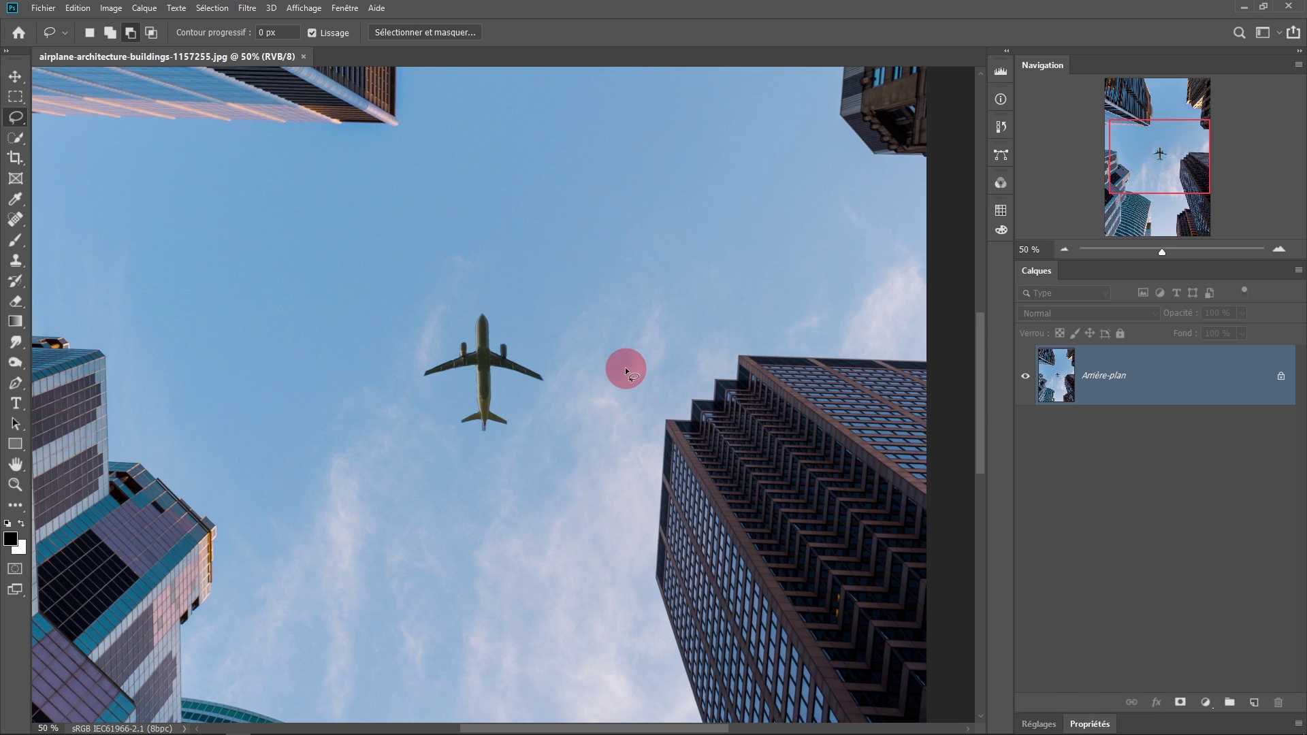
{"action": "key", "text": "space"}
{"action": "left_click", "coordinate": [12, 99]}
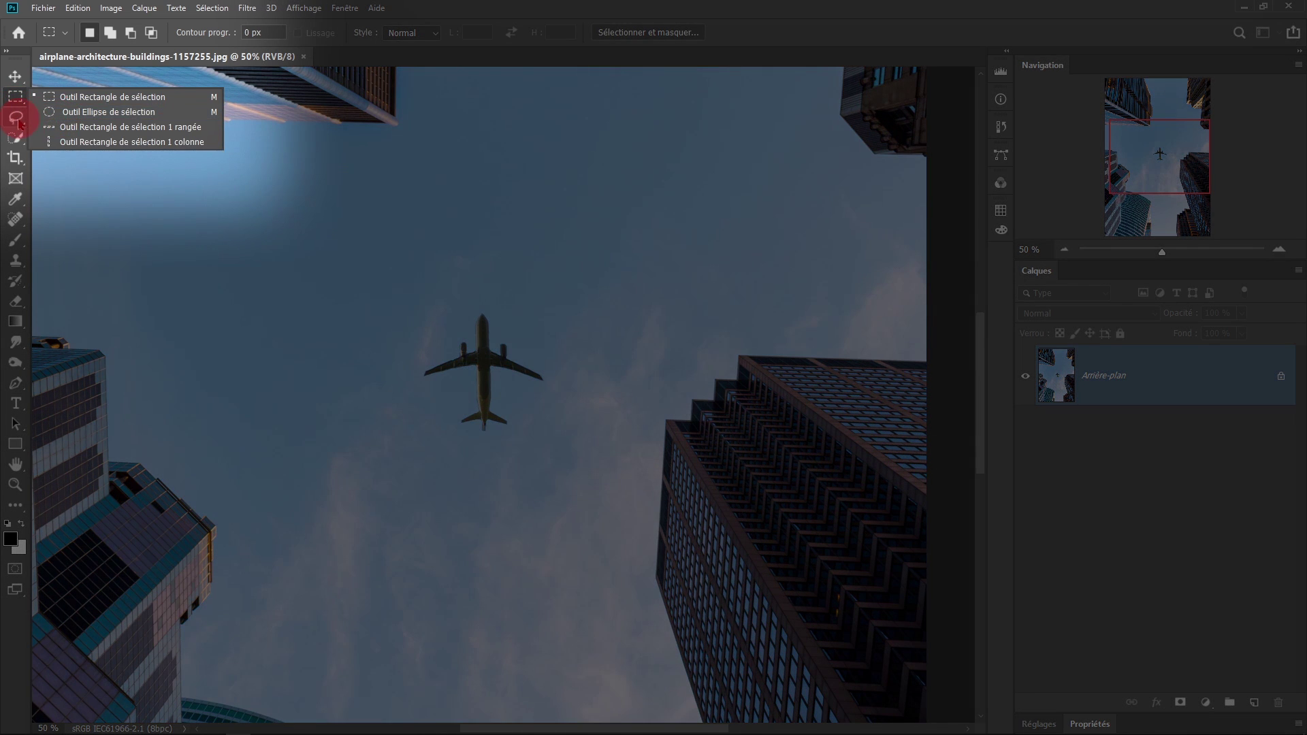
{"action": "left_click", "coordinate": [13, 120]}
{"action": "left_click_drag", "start_coordinate": [13, 121], "coordinate": [74, 120]}
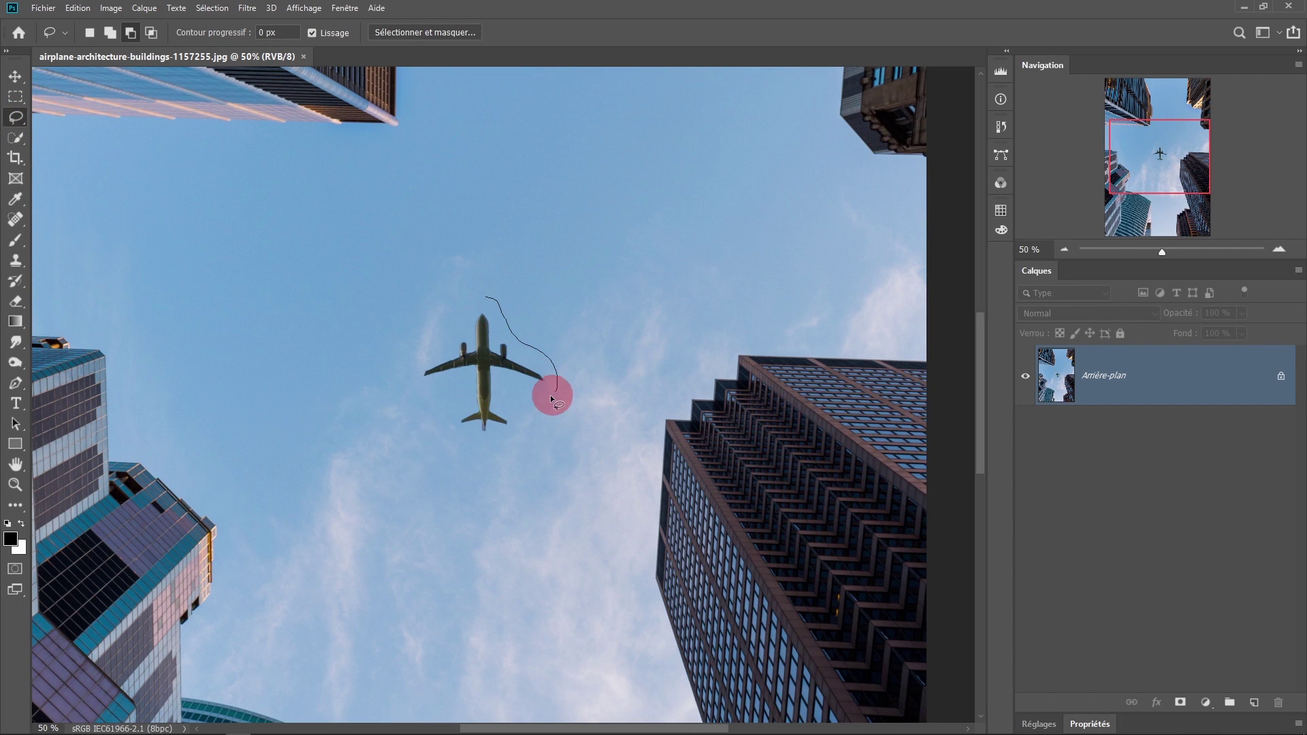
{"action": "left_click_drag", "start_coordinate": [518, 399], "coordinate": [514, 439]}
{"action": "mouse_move", "coordinate": [402, 378]}
{"action": "left_mouse_down"}
{"action": "mouse_move", "coordinate": [453, 305]}
{"action": "mouse_move", "coordinate": [487, 300]}
{"action": "left_mouse_up"}
{"action": "left_click", "coordinate": [492, 350], "text": "alt"}
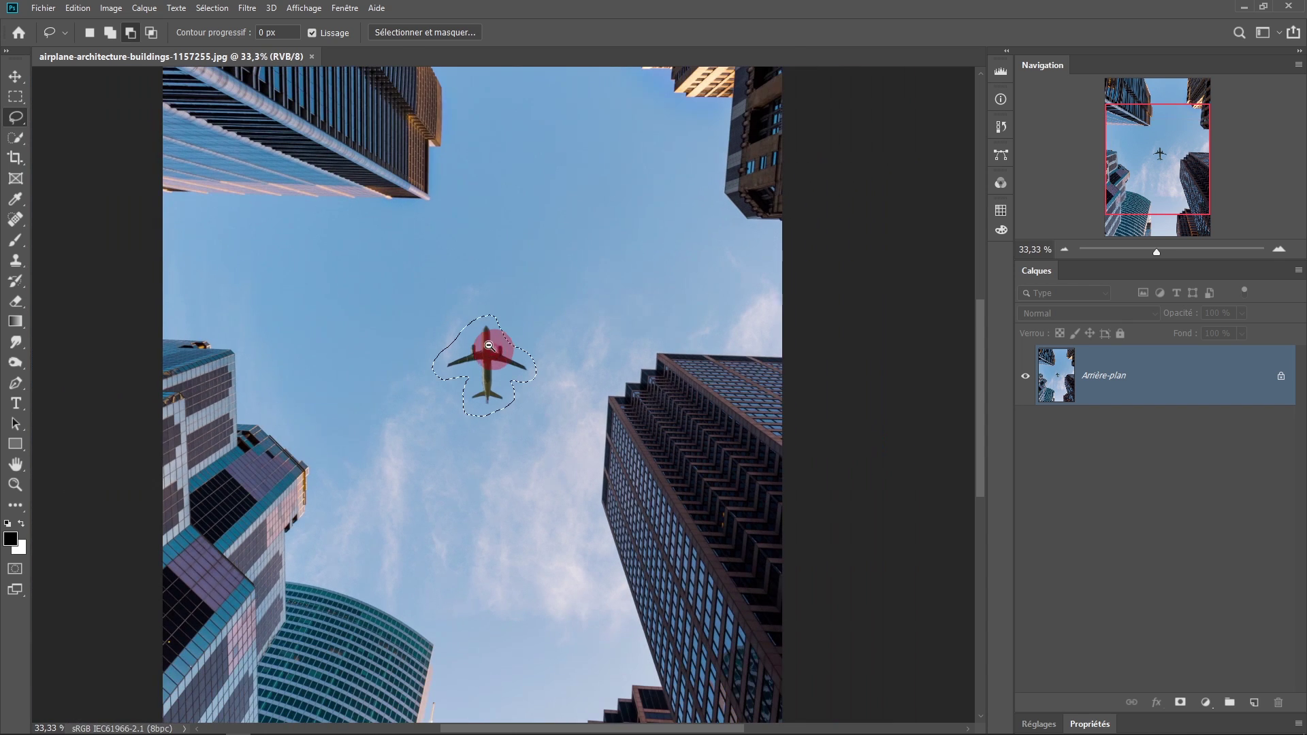
- Open Content-Aware Fill for the airplane selection and put the Sampling Brush in subtract mode
{"action": "left_click", "coordinate": [78, 8]}
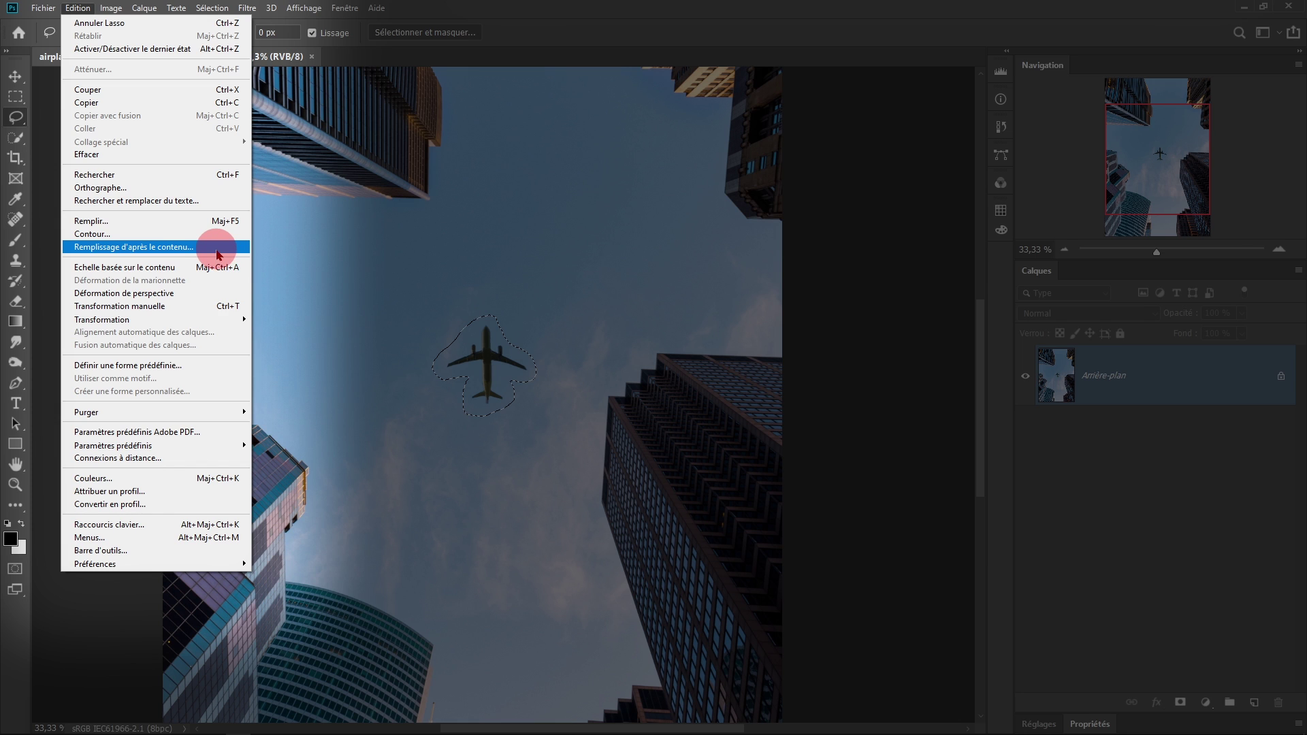
{"action": "left_click", "coordinate": [218, 253]}
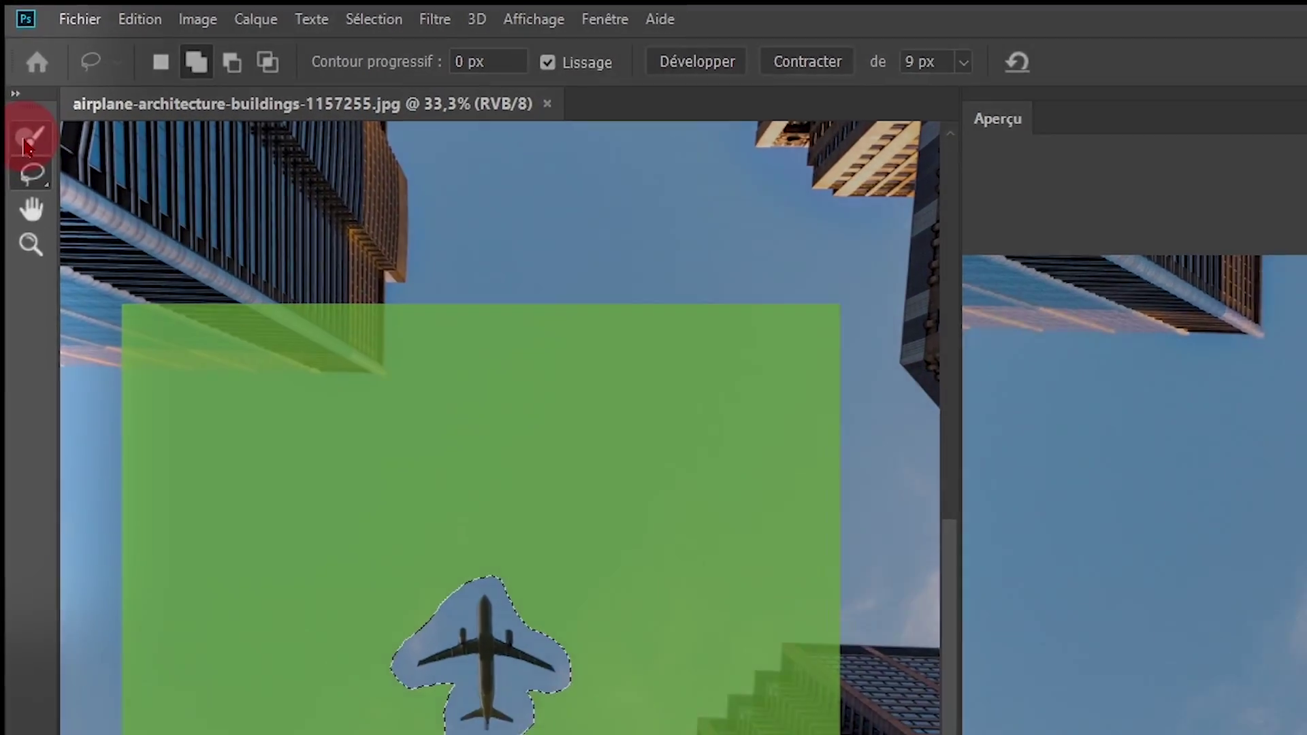
{"action": "left_click", "coordinate": [15, 76]}
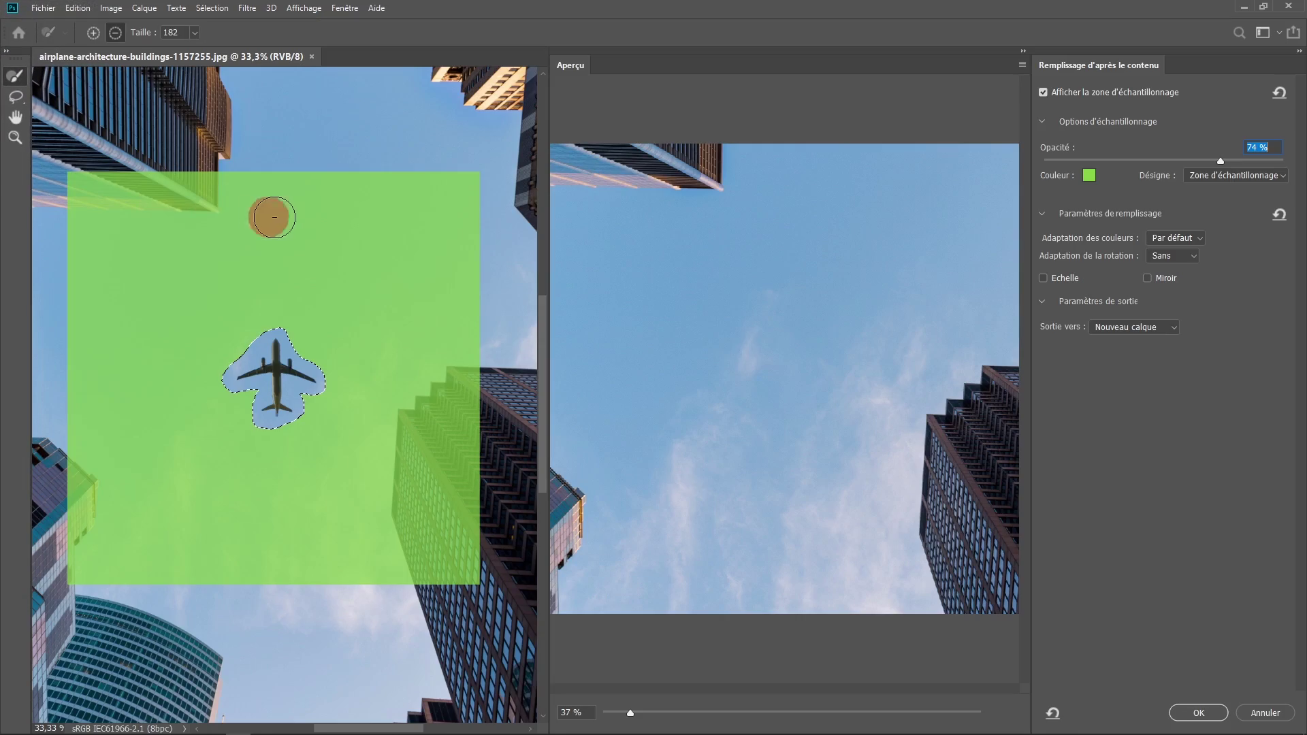
{"action": "scroll", "coordinate": [273, 217], "scroll_direction": "down", "scroll_amount": 1}
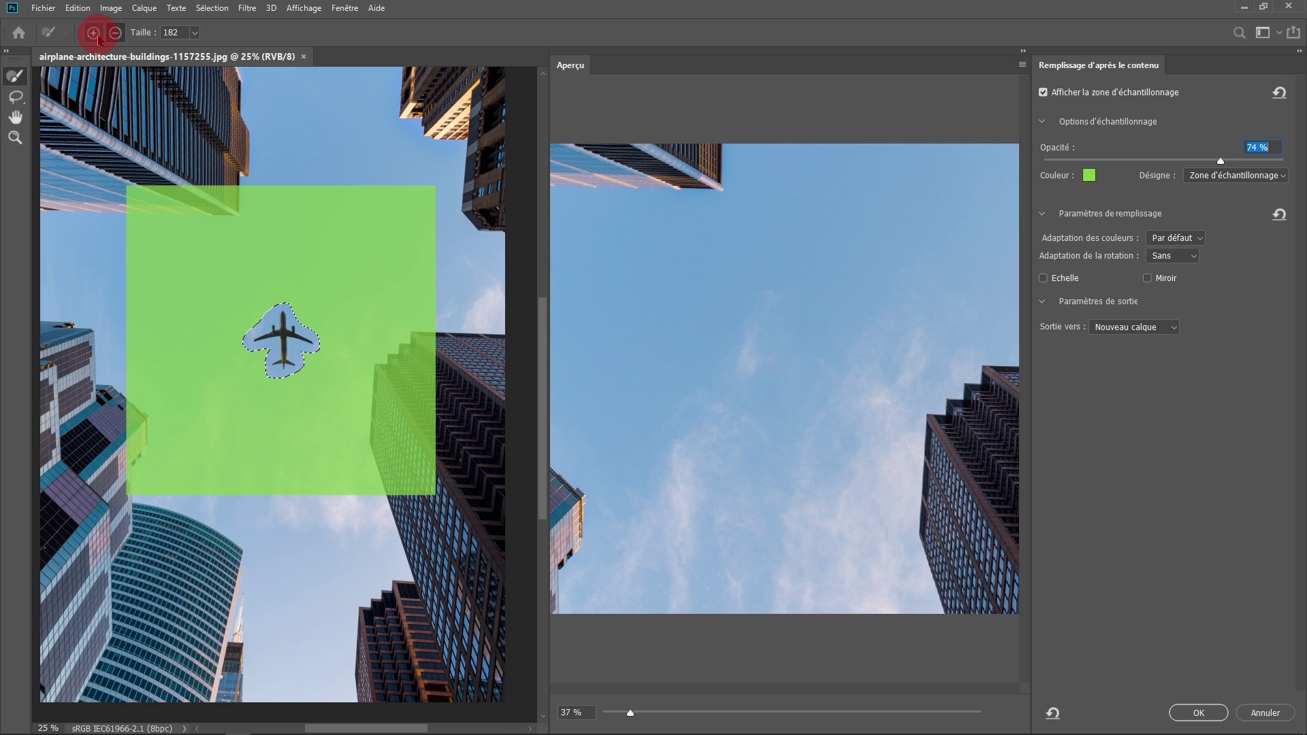
{"action": "left_click", "coordinate": [114, 36]}
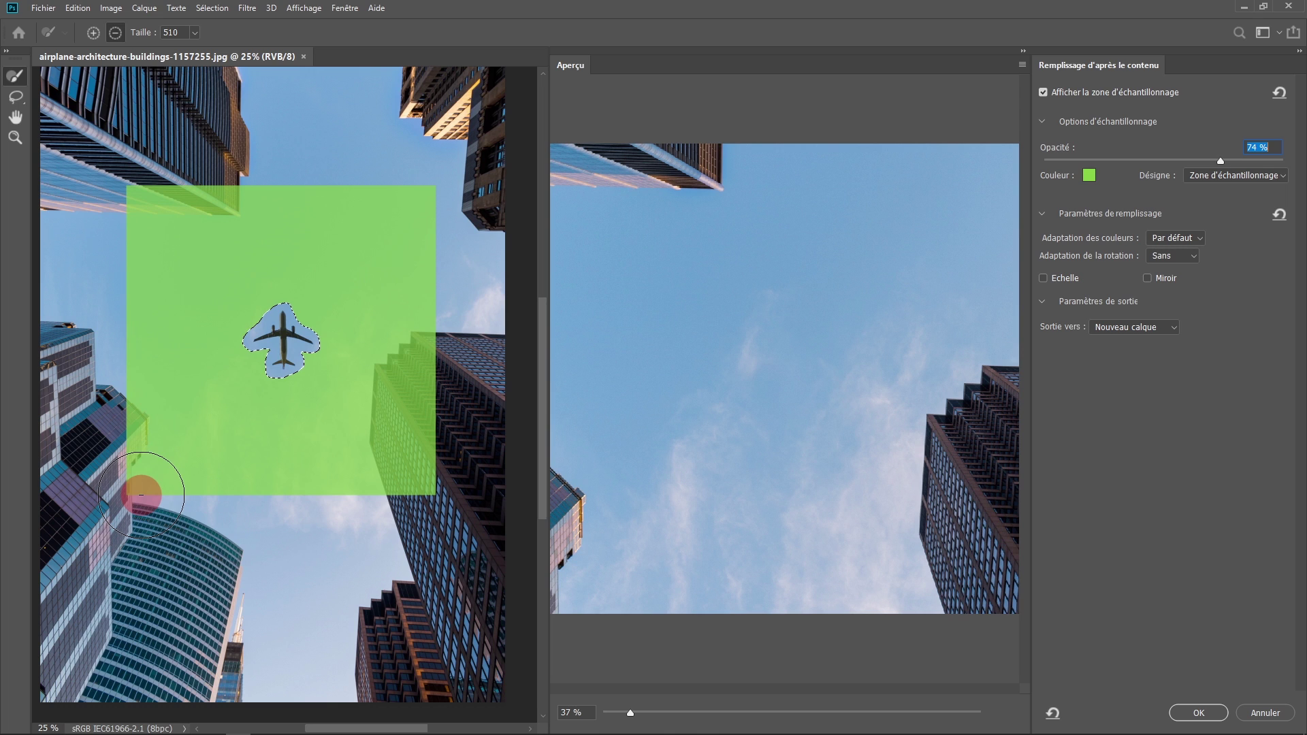
- Erase the green sampling area over the surrounding buildings using a Sampling Brush size of 480
{"action": "left_click", "coordinate": [193, 34]}
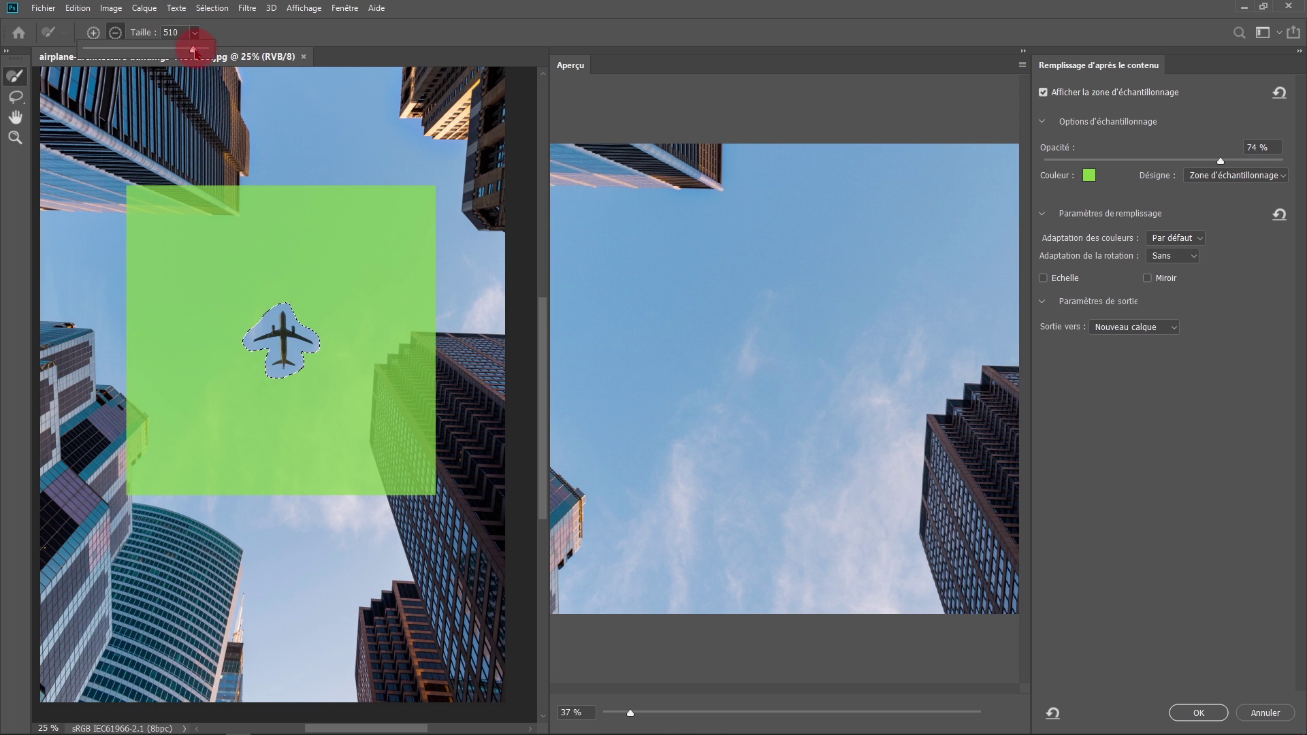
{"action": "mouse_move", "coordinate": [190, 48]}
{"action": "left_mouse_down"}
{"action": "mouse_move", "coordinate": [156, 54]}
{"action": "mouse_move", "coordinate": [235, 33]}
{"action": "left_mouse_up"}
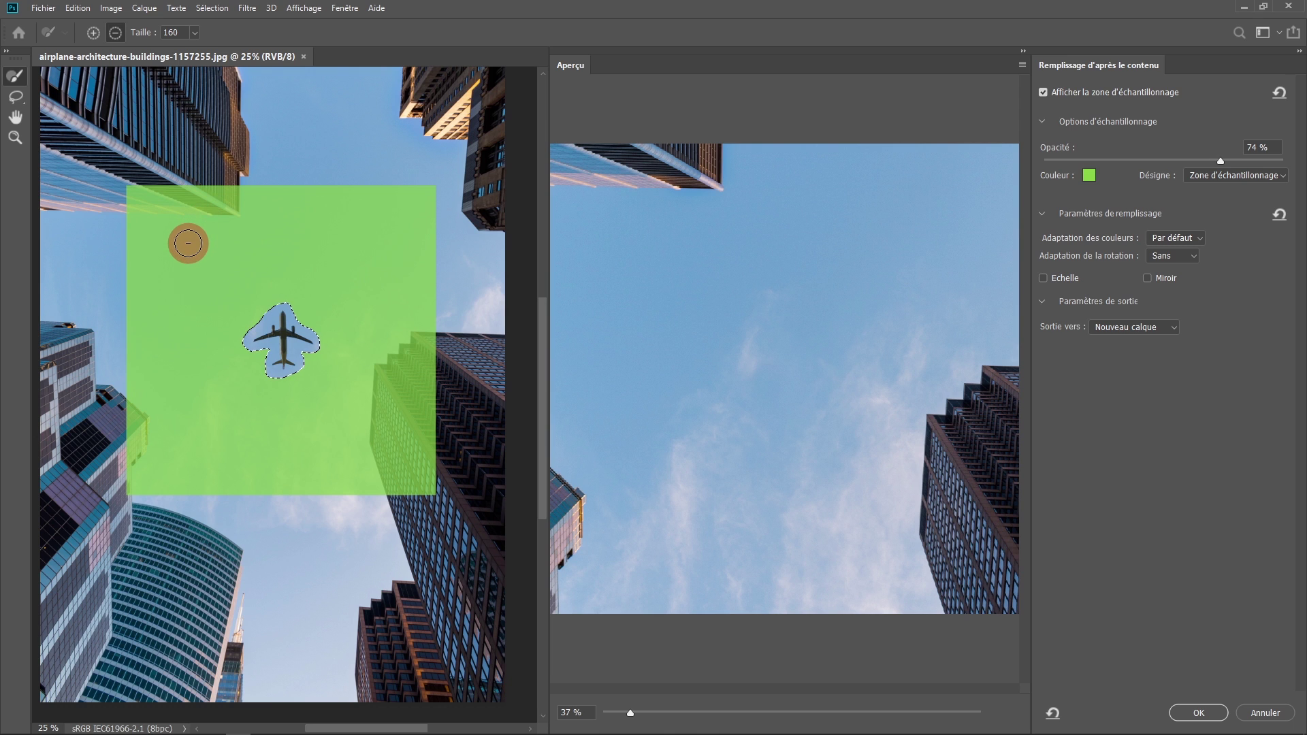
{"action": "left_click_drag", "start_coordinate": [188, 244], "coordinate": [218, 257]}
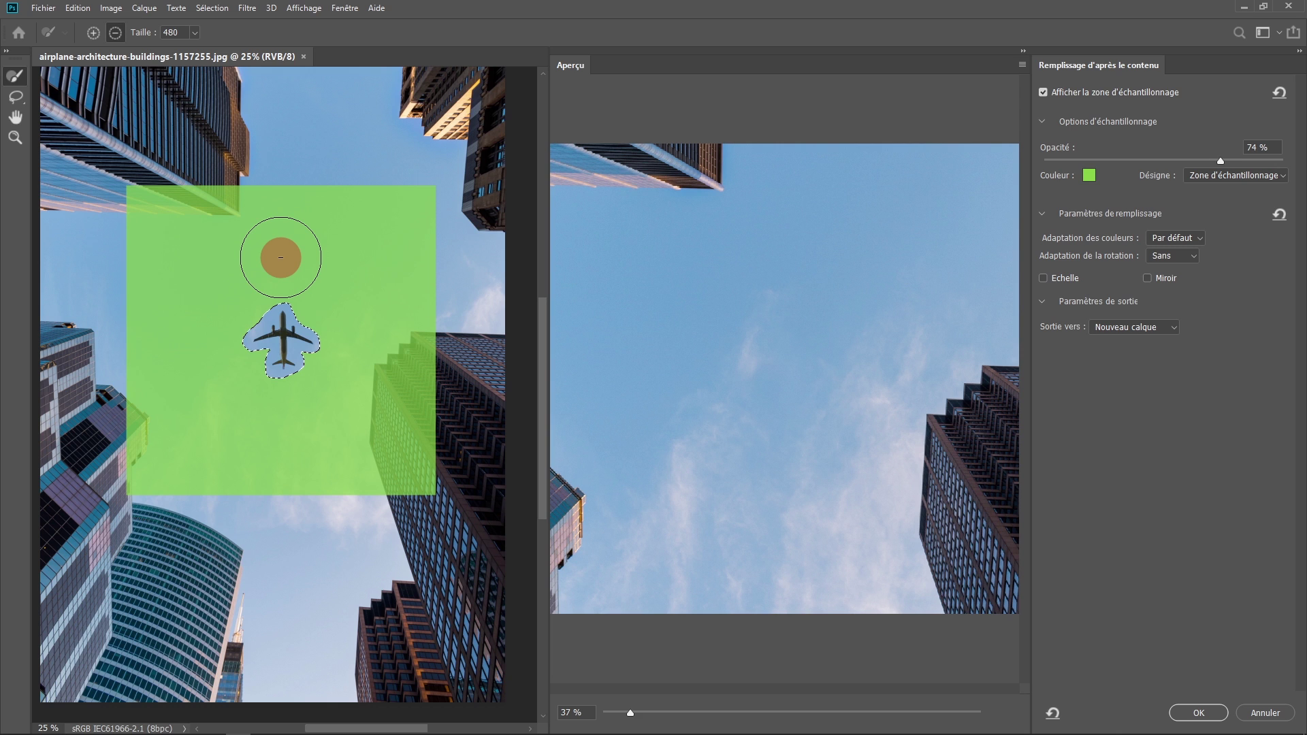
{"action": "mouse_move", "coordinate": [161, 185]}
{"action": "left_mouse_down"}
{"action": "mouse_move", "coordinate": [111, 181]}
{"action": "mouse_move", "coordinate": [245, 182]}
{"action": "mouse_move", "coordinate": [172, 186]}
{"action": "left_mouse_up"}
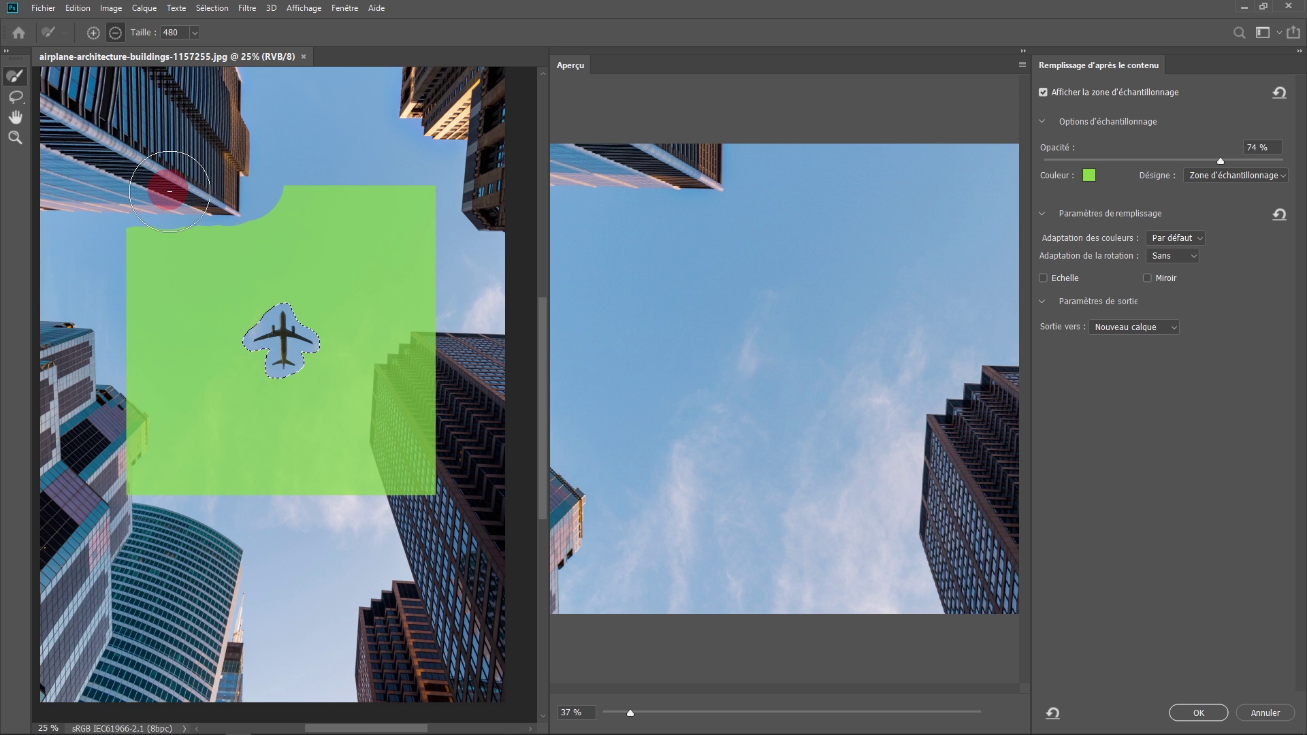
{"action": "mouse_move", "coordinate": [429, 339]}
{"action": "left_mouse_down"}
{"action": "mouse_move", "coordinate": [397, 401]}
{"action": "mouse_move", "coordinate": [405, 504]}
{"action": "mouse_move", "coordinate": [406, 435]}
{"action": "mouse_move", "coordinate": [403, 498]}
{"action": "left_mouse_up"}
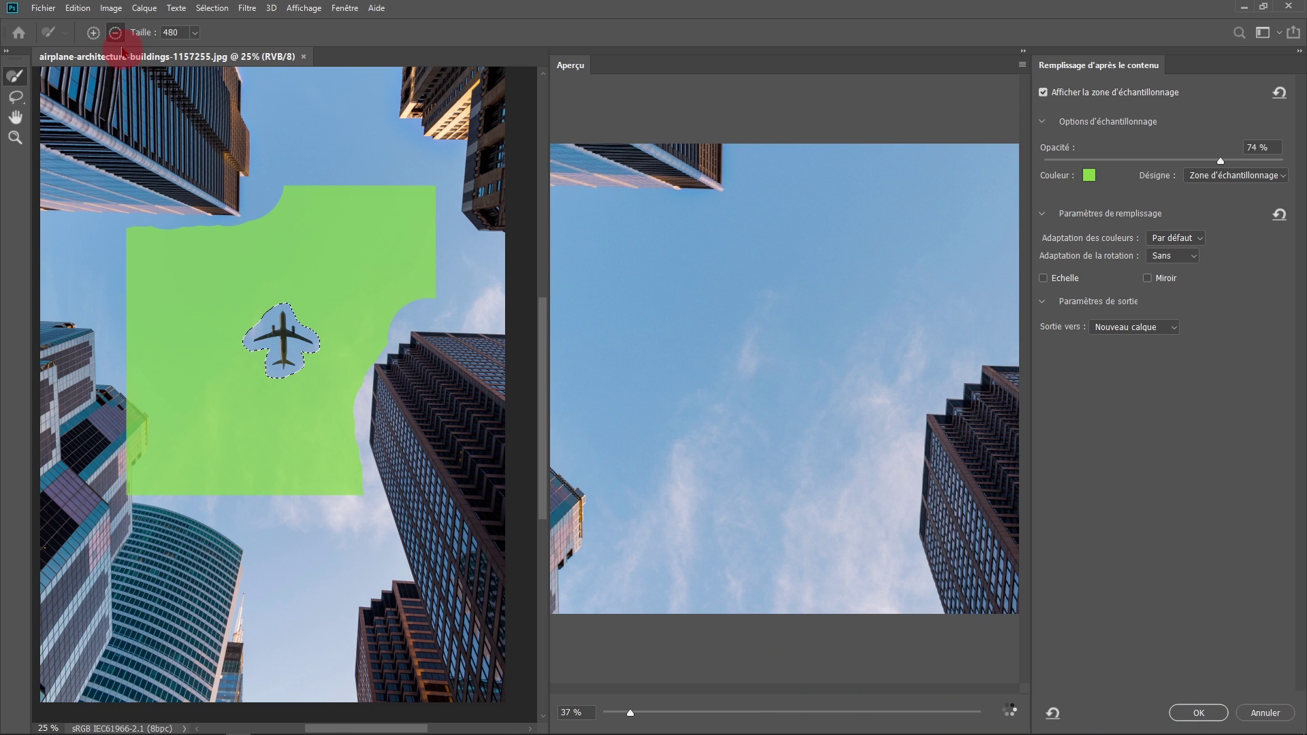
{"action": "mouse_move", "coordinate": [80, 382]}
{"action": "left_mouse_down"}
{"action": "mouse_move", "coordinate": [124, 405]}
{"action": "mouse_move", "coordinate": [124, 515]}
{"action": "mouse_move", "coordinate": [130, 428]}
{"action": "mouse_move", "coordinate": [115, 353]}
{"action": "mouse_move", "coordinate": [42, 399]}
{"action": "mouse_move", "coordinate": [105, 388]}
{"action": "left_mouse_up"}
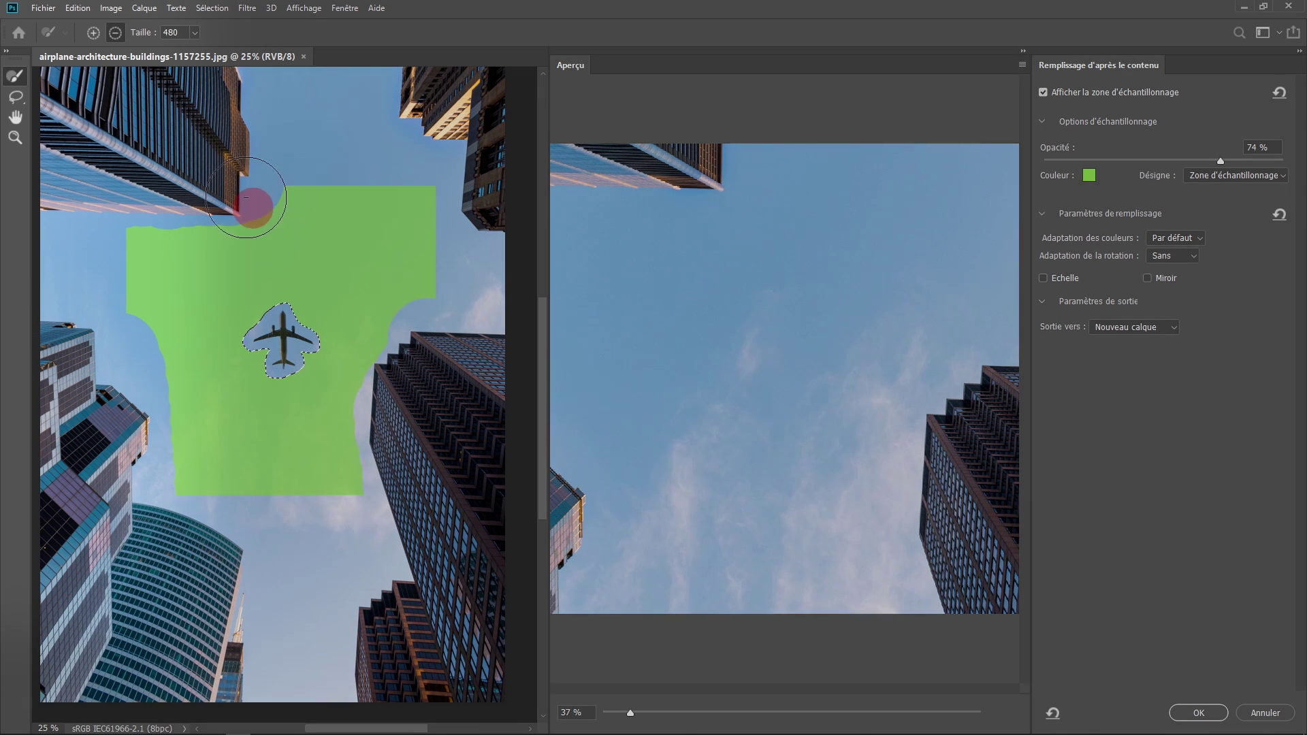
- Extend the airplane selection around its right wing with the Lasso in add mode
{"action": "left_click", "coordinate": [16, 97]}
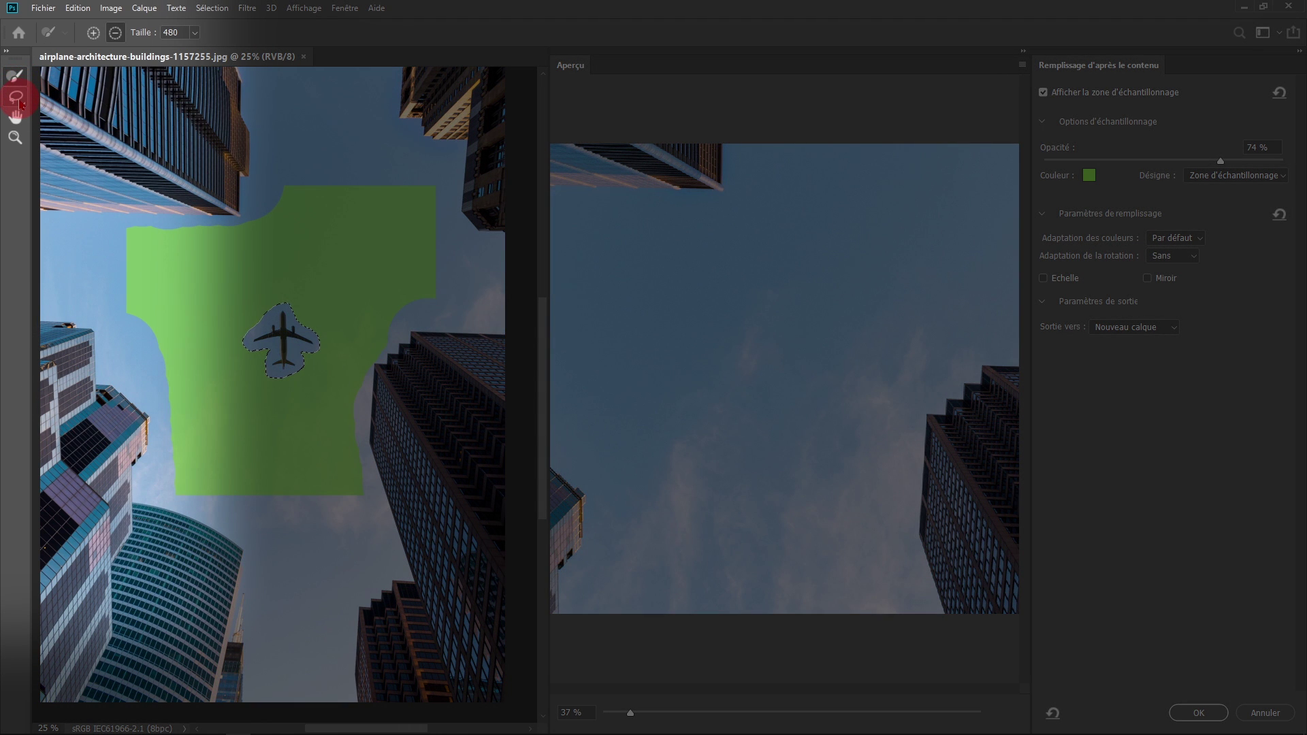
{"action": "mouse_move", "coordinate": [20, 104]}
{"action": "left_mouse_down"}
{"action": "mouse_move", "coordinate": [75, 97]}
{"action": "mouse_move", "coordinate": [89, 120]}
{"action": "left_mouse_up"}
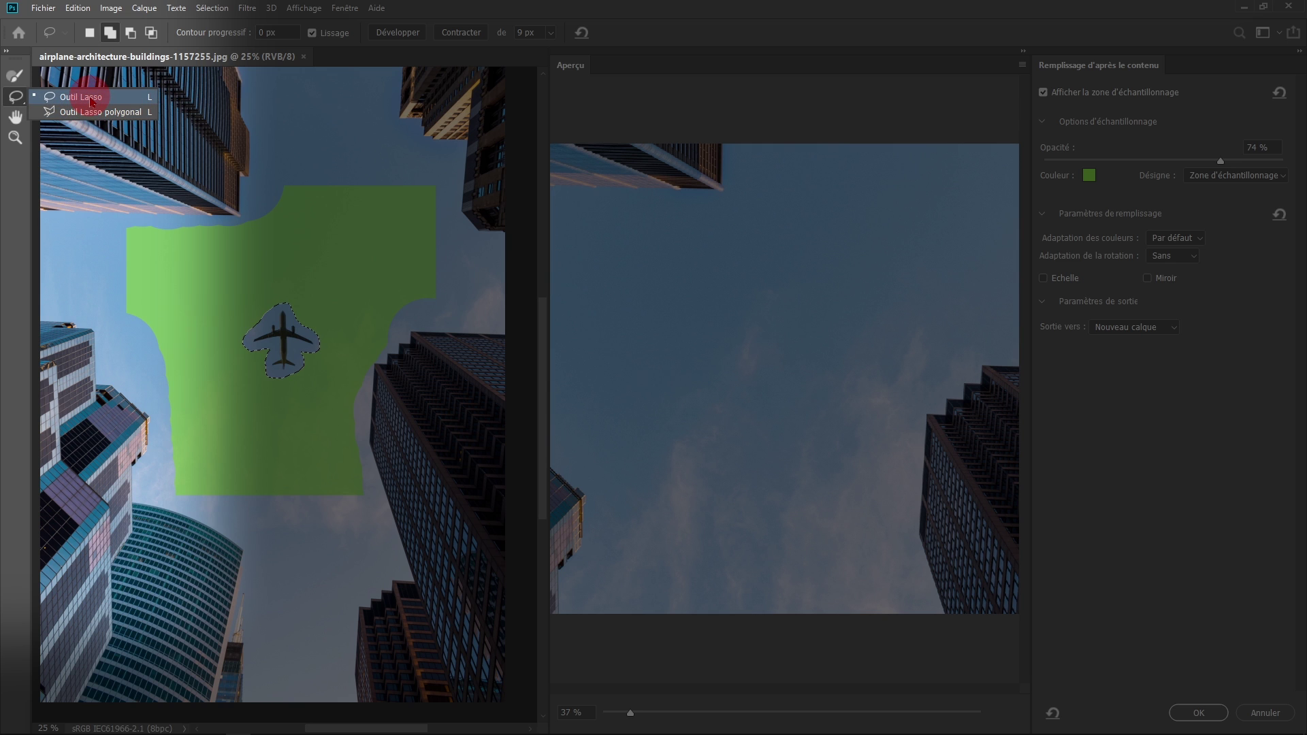
{"action": "left_click", "coordinate": [327, 321], "text": "ctrl"}
{"action": "left_click", "coordinate": [296, 320], "text": "ctrl"}
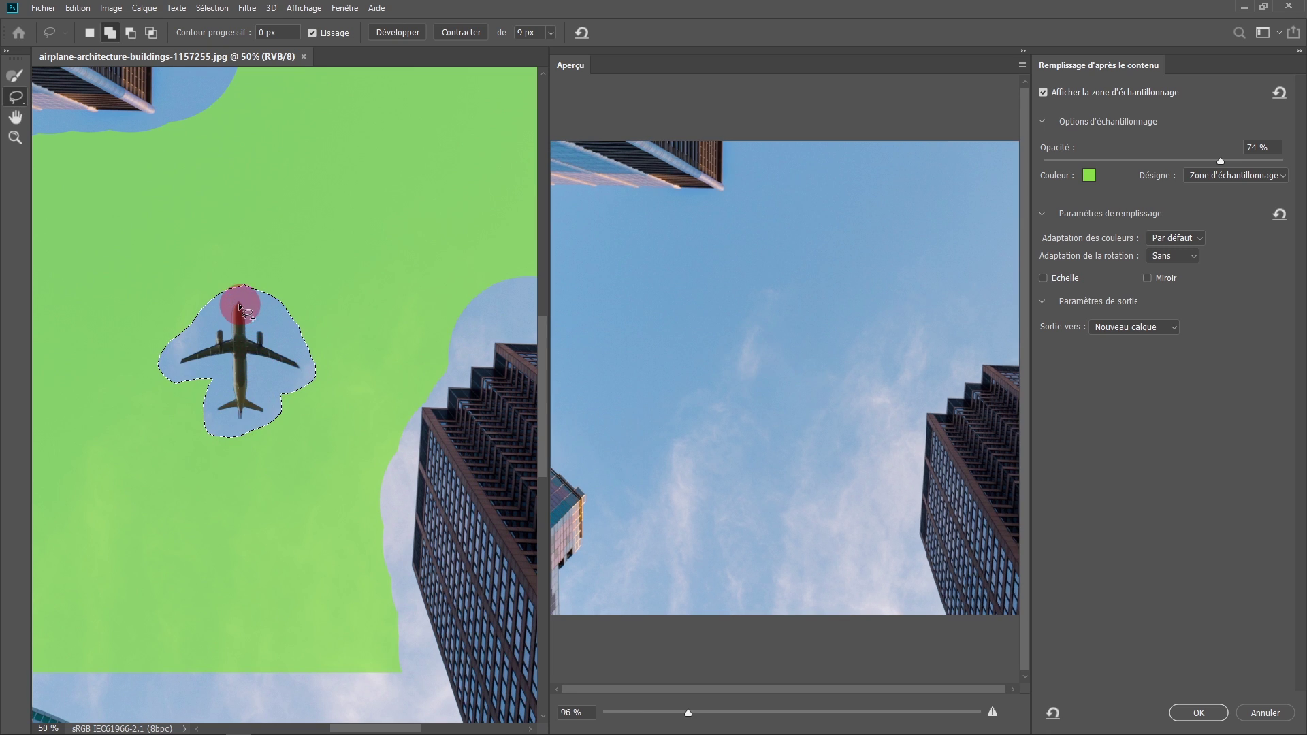
{"action": "left_click", "coordinate": [109, 32]}
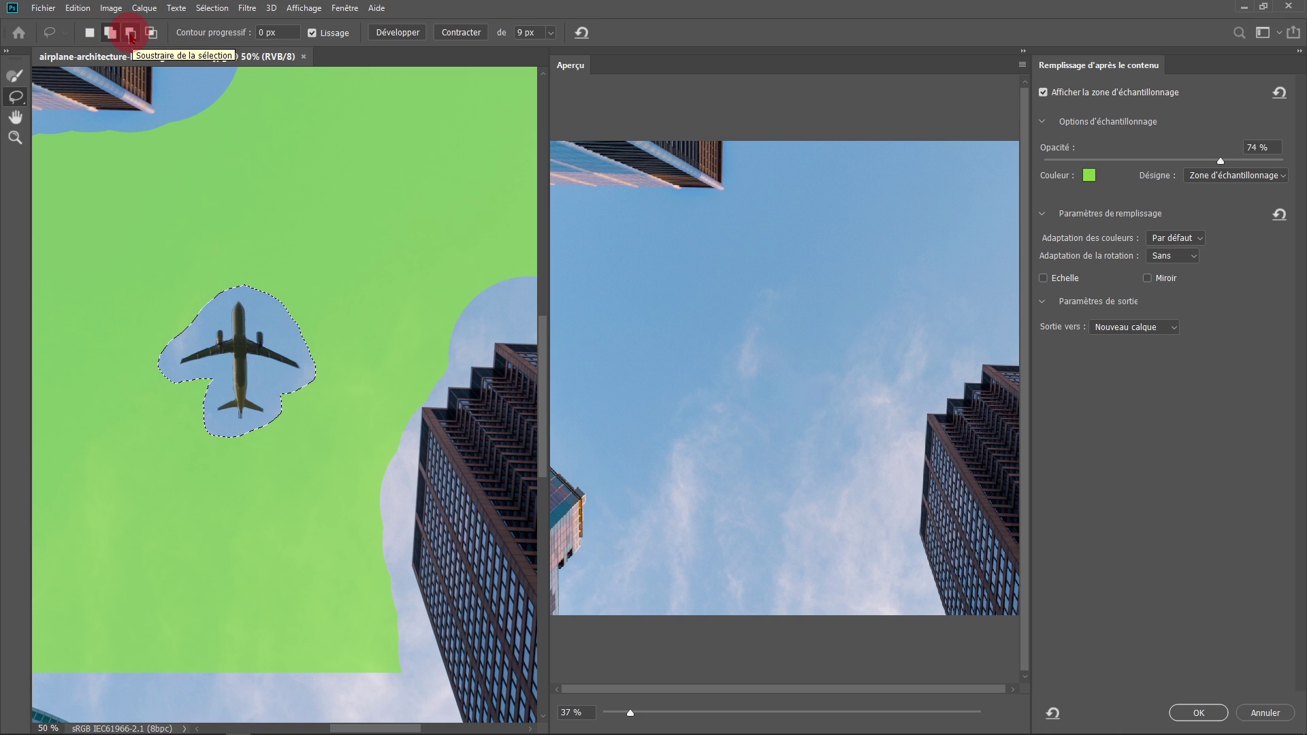
- Subtract a strip from the selection's upper-left edge and intersect the selection with a lassoed area over the airplane's right side
{"action": "left_click", "coordinate": [131, 33]}
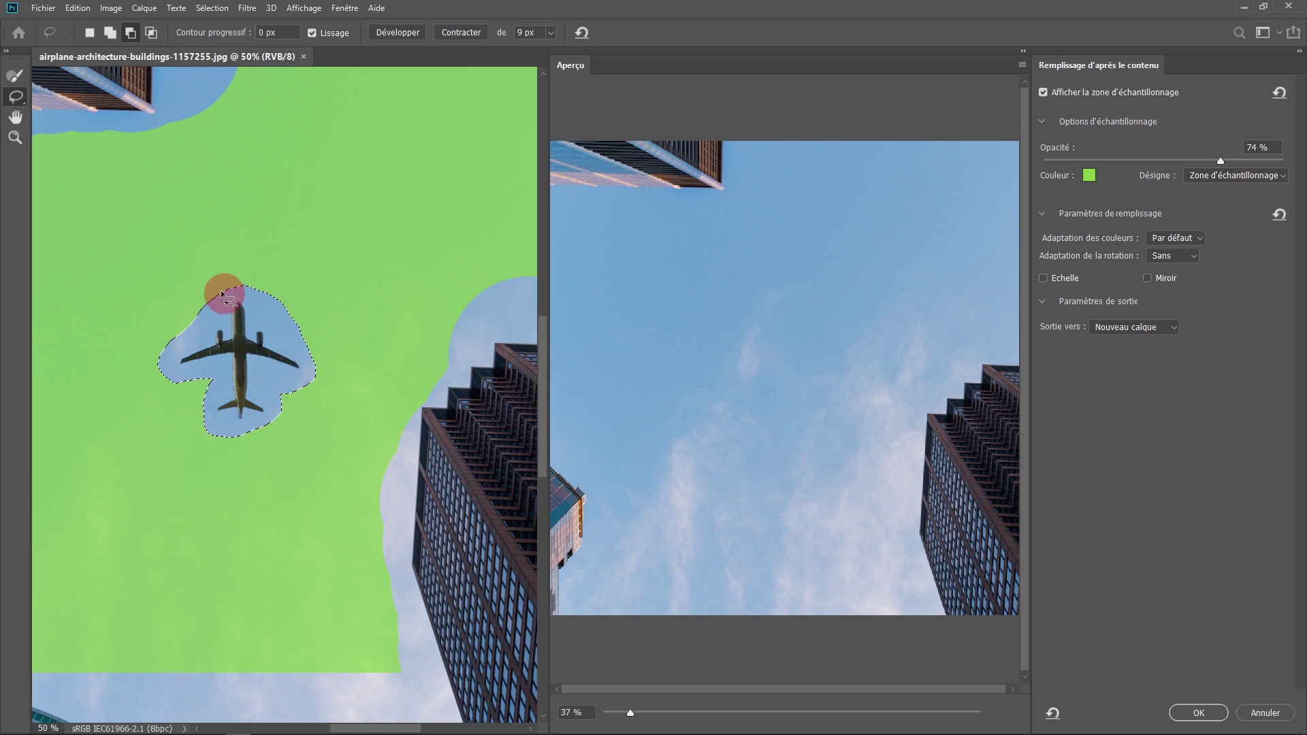
{"action": "left_click_drag", "start_coordinate": [169, 340], "coordinate": [170, 340]}
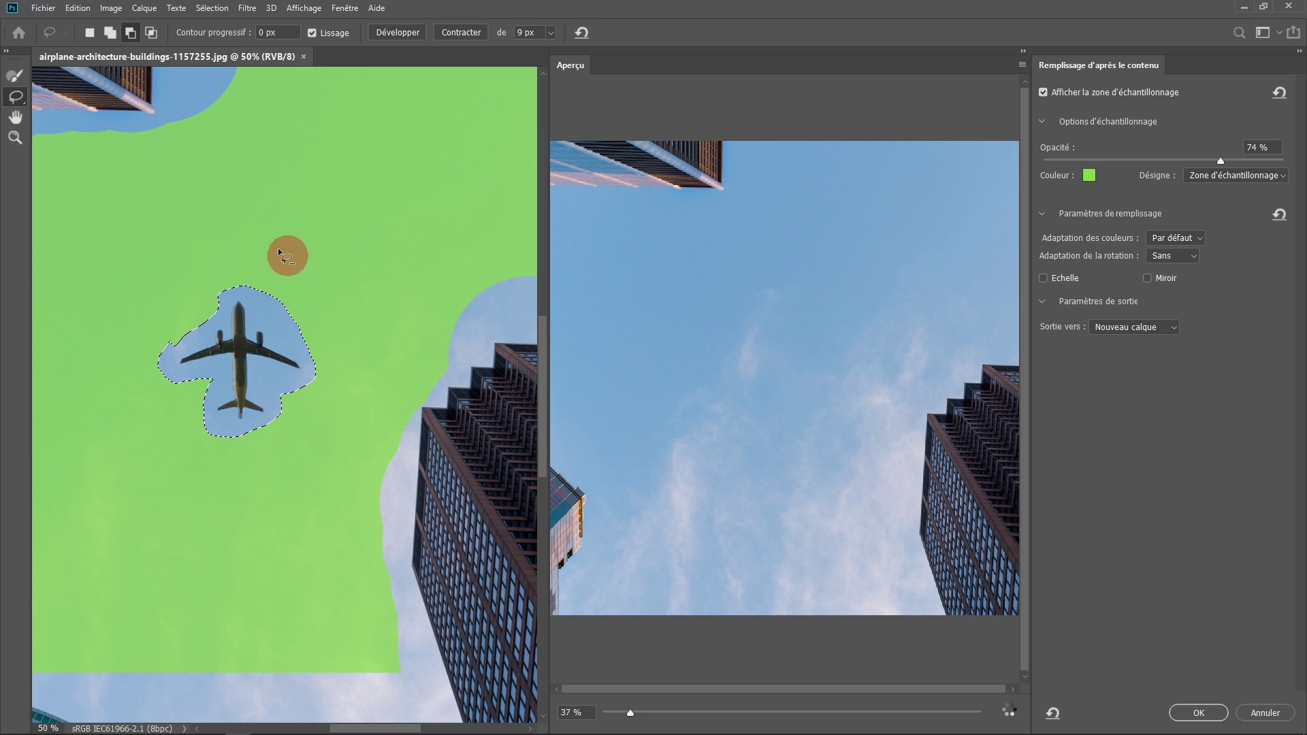
{"action": "left_click", "coordinate": [151, 33]}
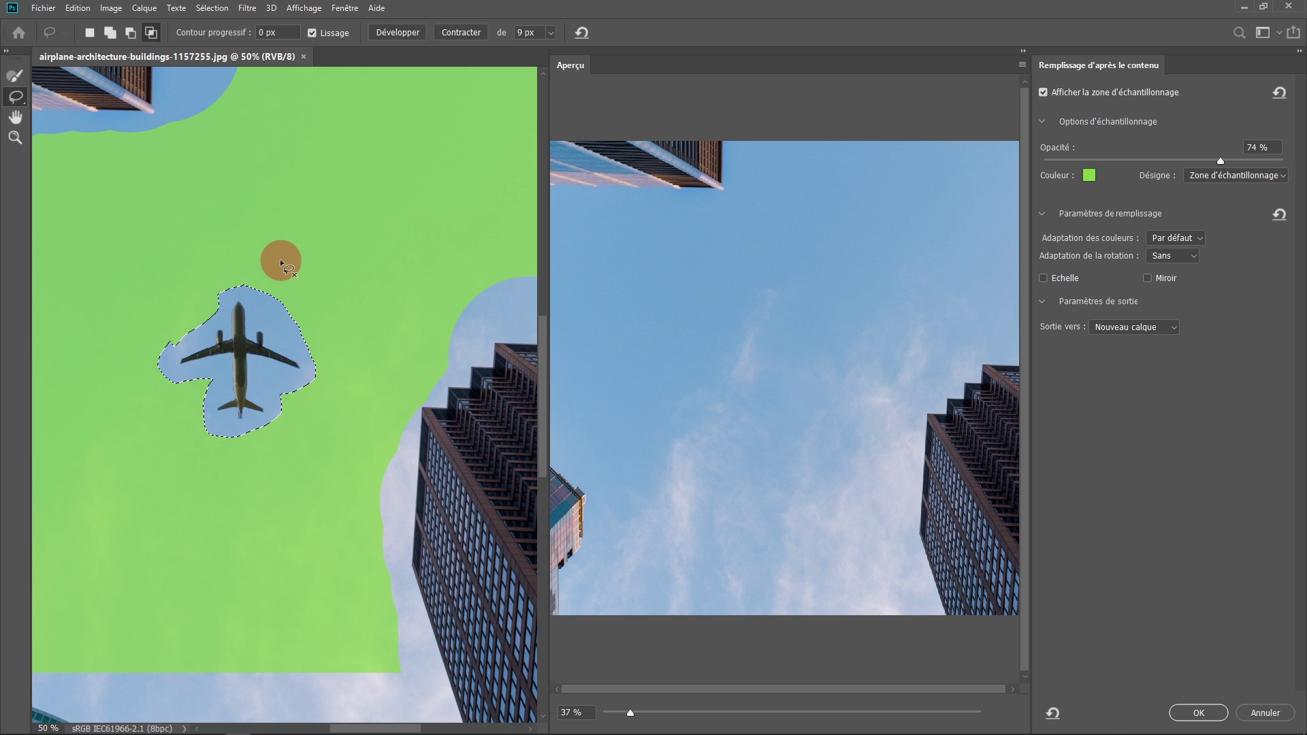
{"action": "mouse_move", "coordinate": [224, 366]}
{"action": "left_mouse_down"}
{"action": "mouse_move", "coordinate": [228, 227]}
{"action": "mouse_move", "coordinate": [197, 247]}
{"action": "left_mouse_up"}
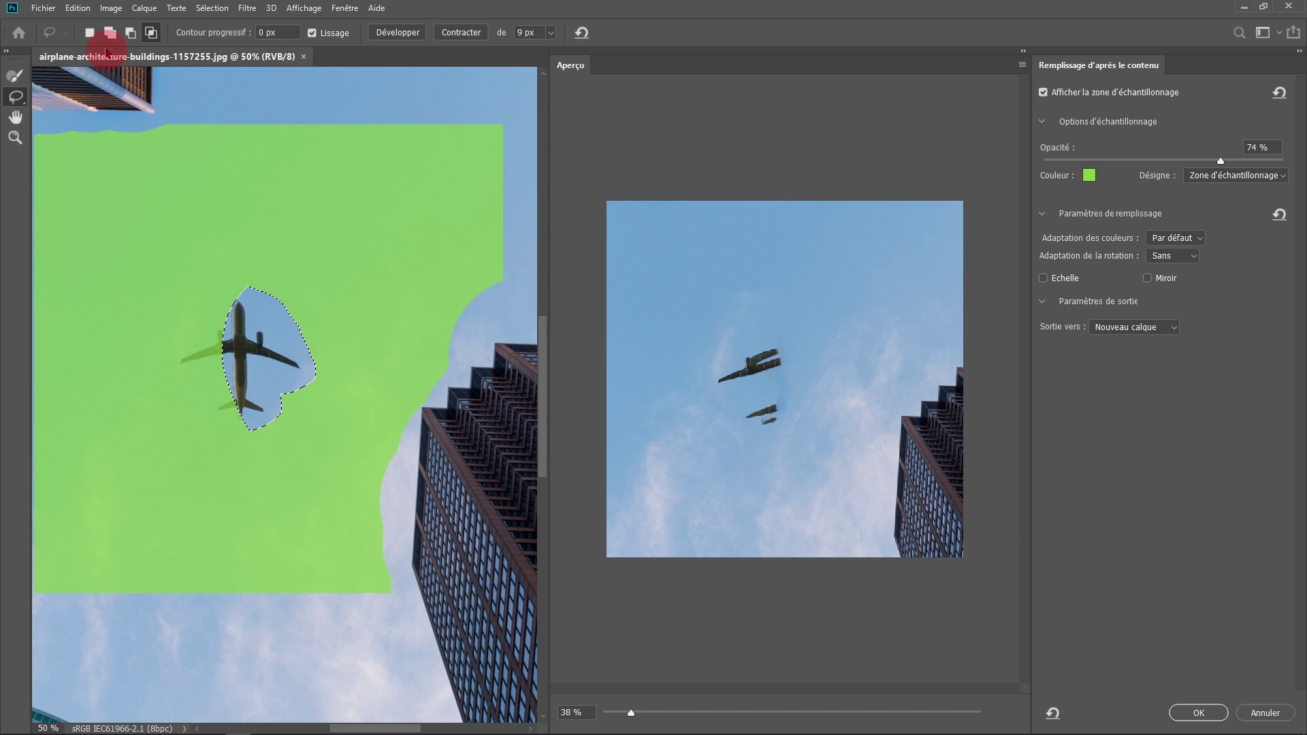
- Replace the selection with a new Lasso outline around the whole airplane
{"action": "left_click", "coordinate": [89, 32]}
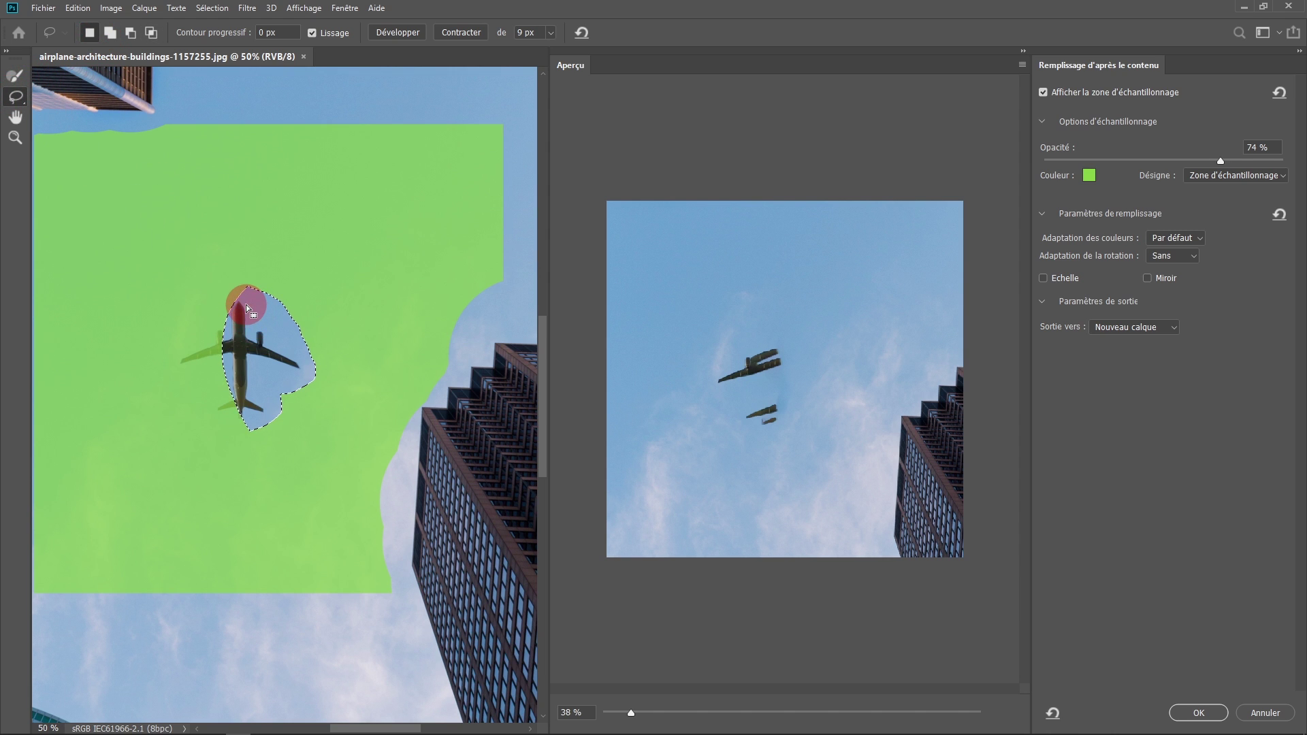
{"action": "left_click", "coordinate": [236, 288]}
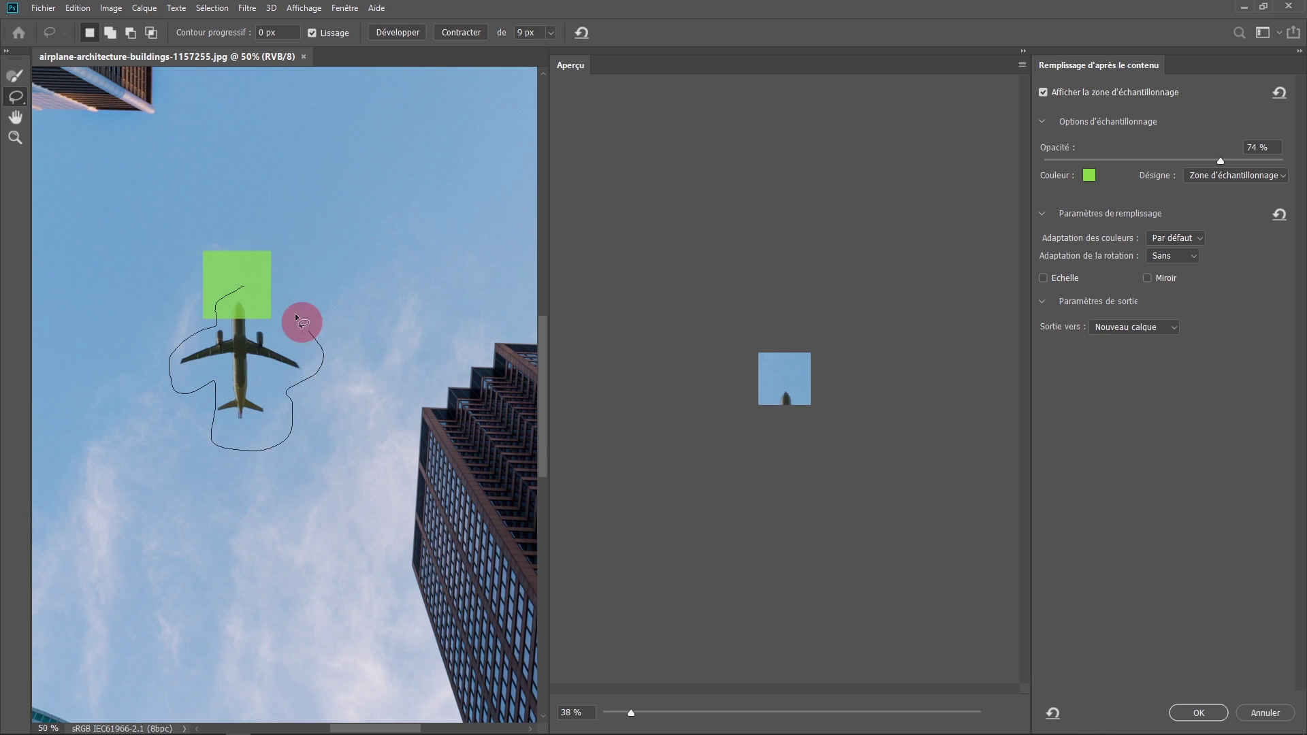
{"action": "left_click_drag", "start_coordinate": [297, 318], "coordinate": [275, 287]}
- Expand the airplane selection three times by 9 px and contract it three times by the same amount
{"action": "scroll", "coordinate": [266, 368], "scroll_direction": "down", "scroll_amount": 2}
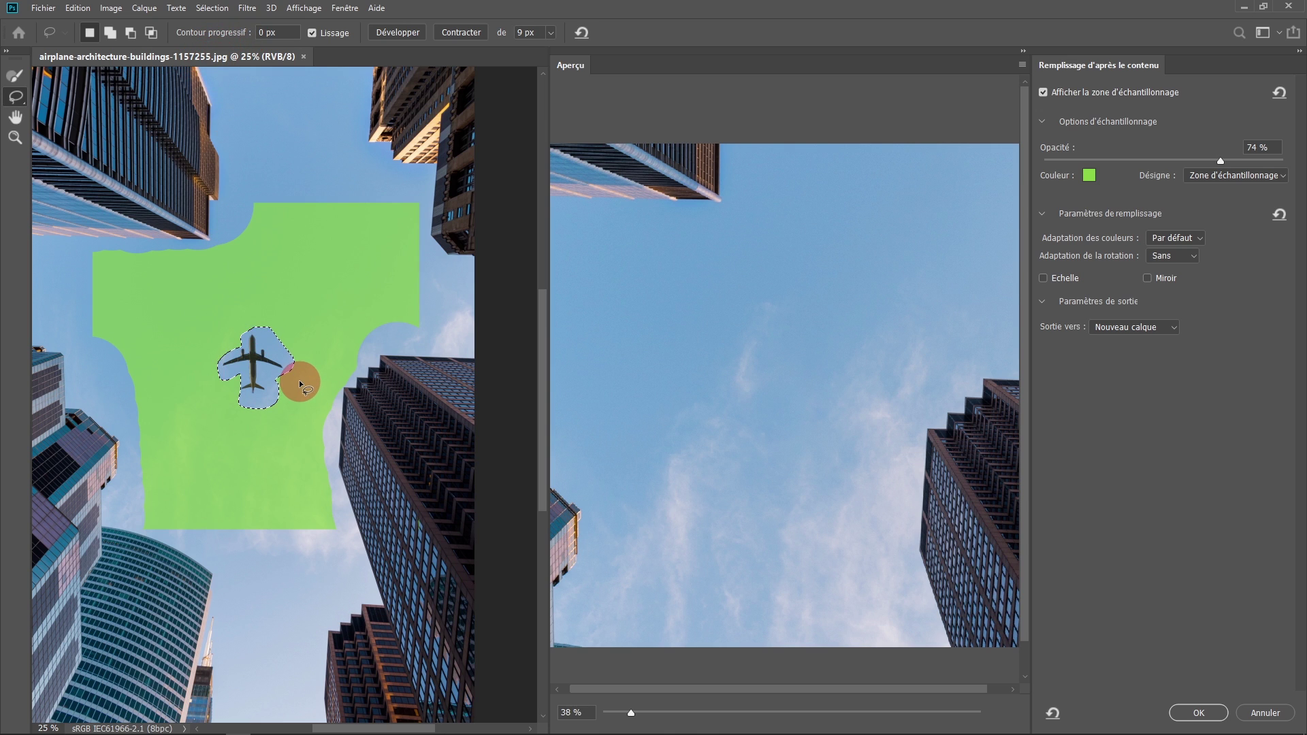
{"action": "left_click_drag", "start_coordinate": [302, 366], "coordinate": [300, 371]}
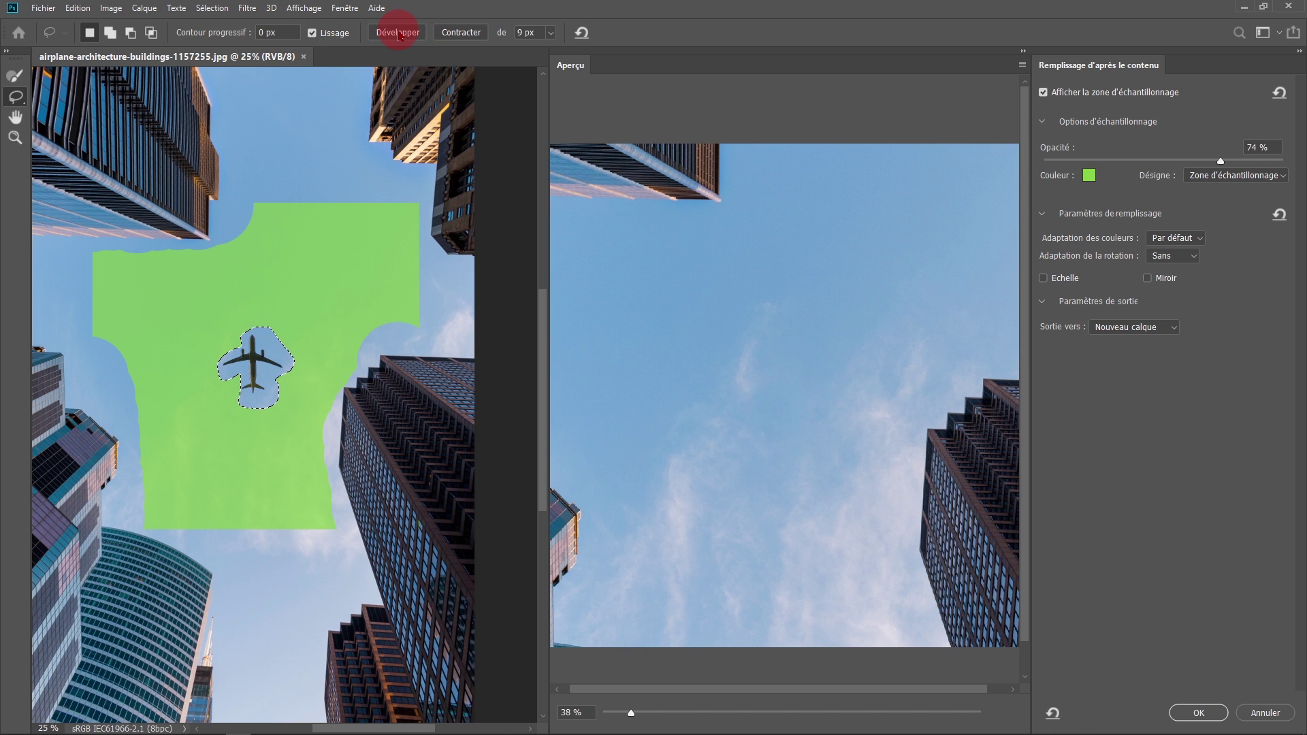
{"action": "scroll", "coordinate": [289, 324], "scroll_direction": "up", "scroll_amount": 2}
{"action": "left_click_drag", "start_coordinate": [298, 331], "coordinate": [343, 269]}
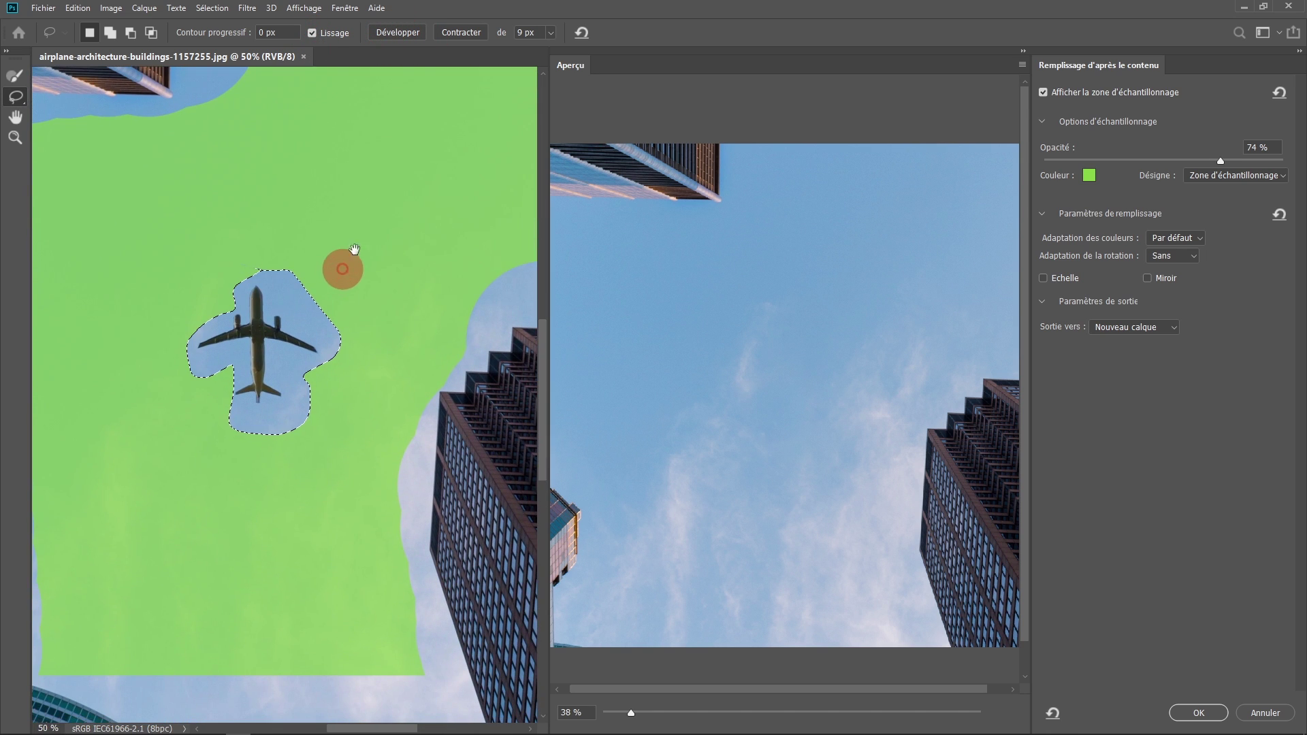
{"action": "left_click", "coordinate": [399, 33]}
{"action": "left_click", "coordinate": [407, 35]}
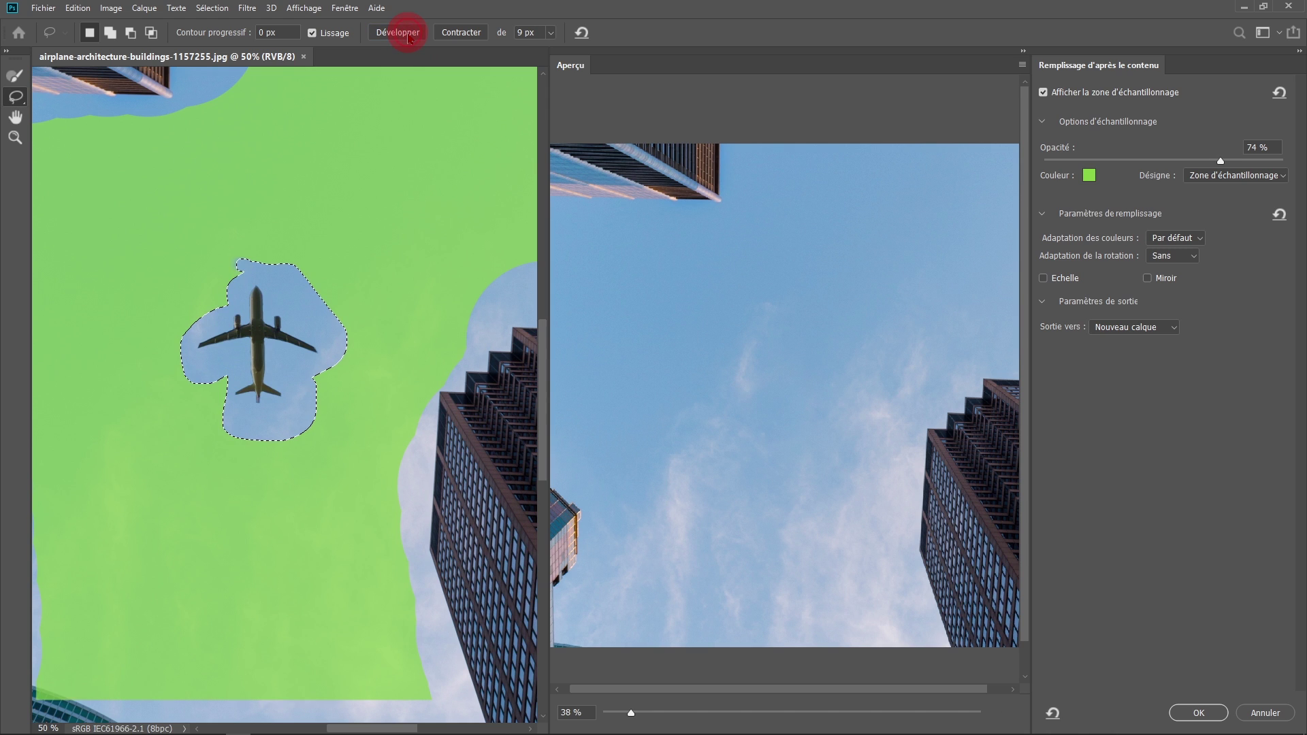
{"action": "left_click", "coordinate": [407, 34]}
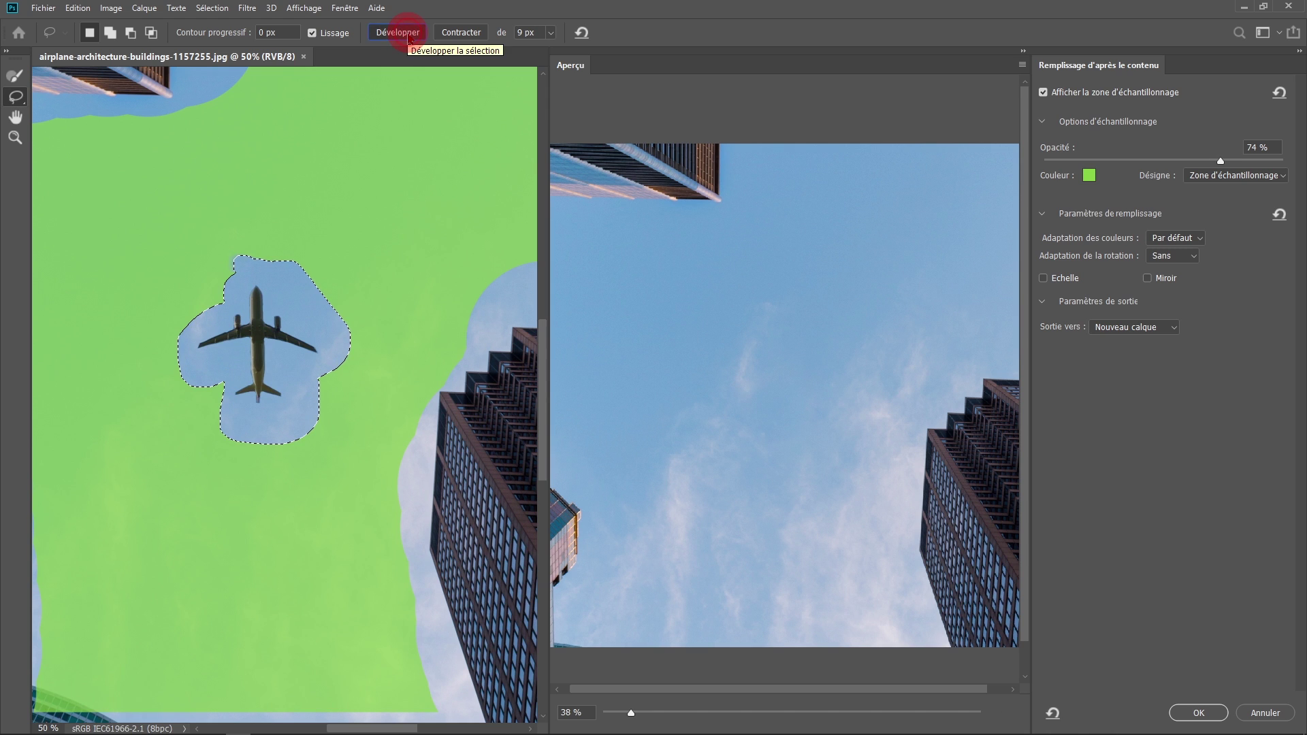
{"action": "left_click", "coordinate": [460, 34]}
{"action": "left_click", "coordinate": [461, 34]}
{"action": "left_click", "coordinate": [460, 34]}
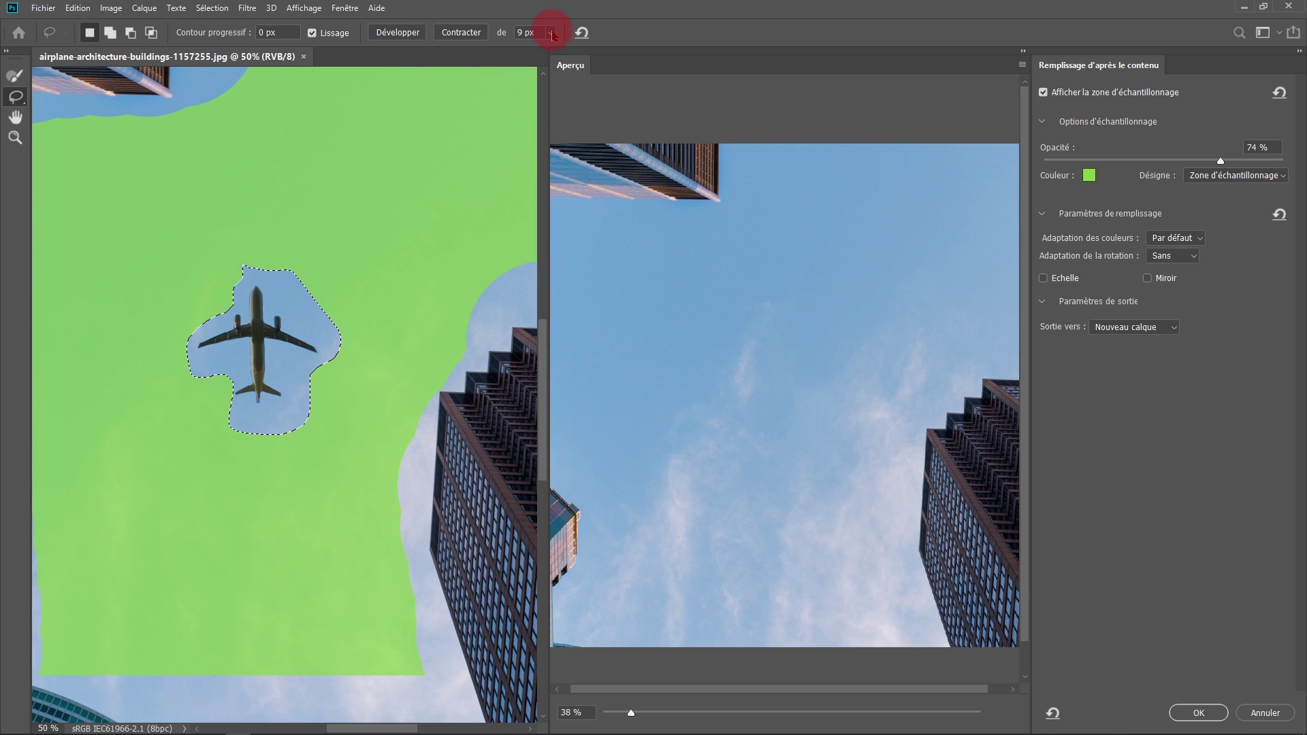
- Set the expand and contract amount to 10 px and reset the airplane selection to its original outline
{"action": "left_click_drag", "start_coordinate": [552, 34], "coordinate": [579, 53]}
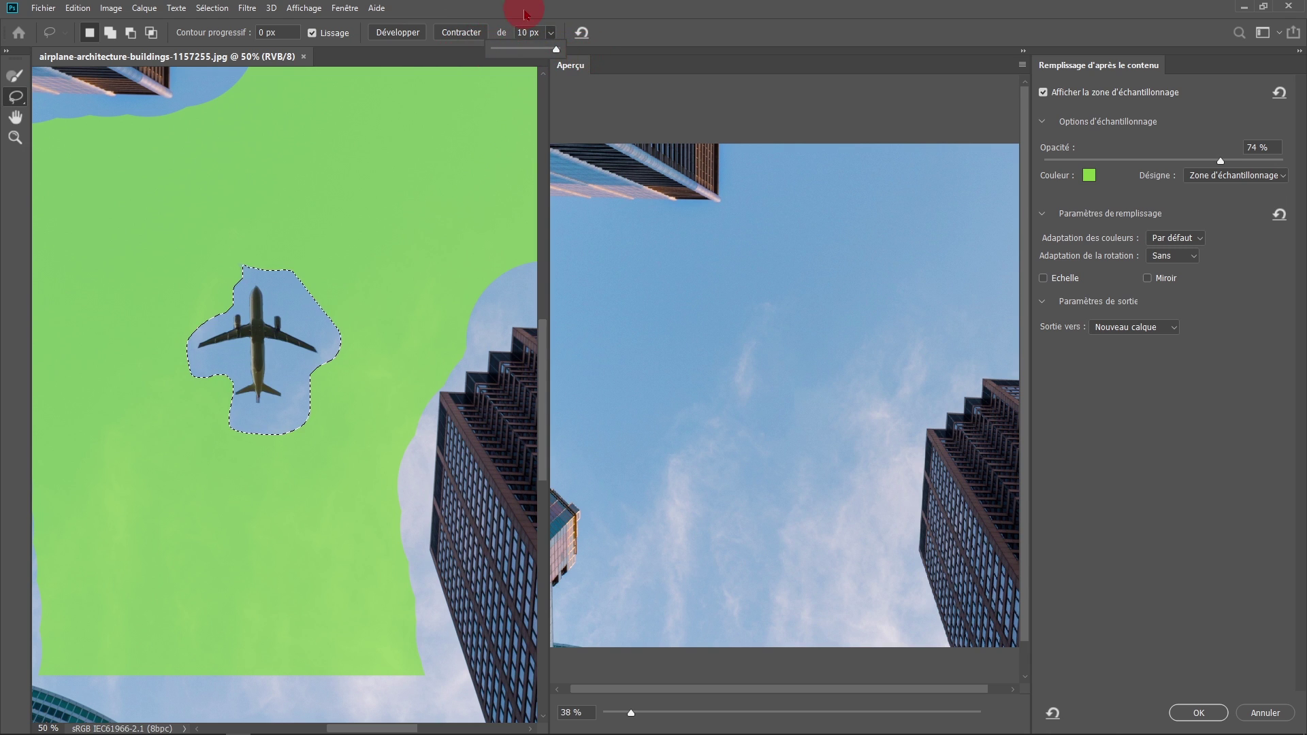
{"action": "left_click", "coordinate": [582, 34]}
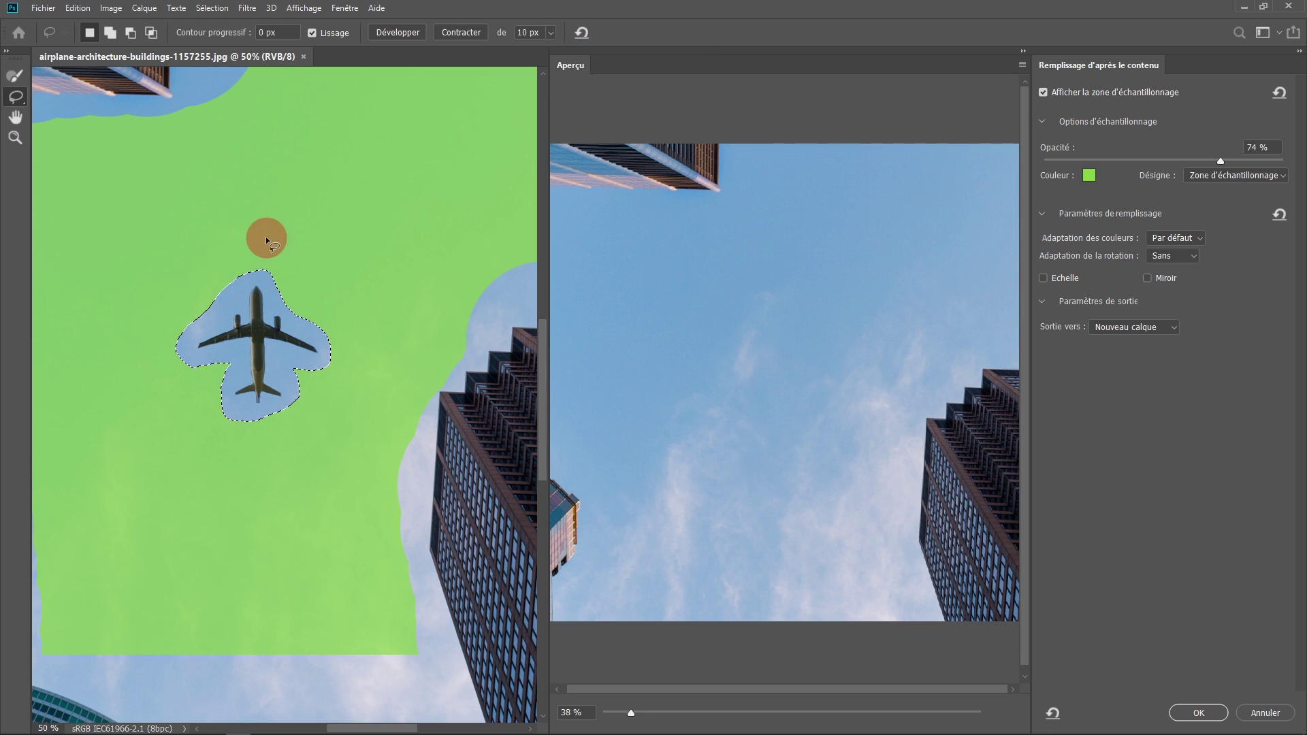
- Examine the airplane and sampling area in the photo, and the fill preview, at several zoom levels
{"action": "left_click", "coordinate": [23, 120]}
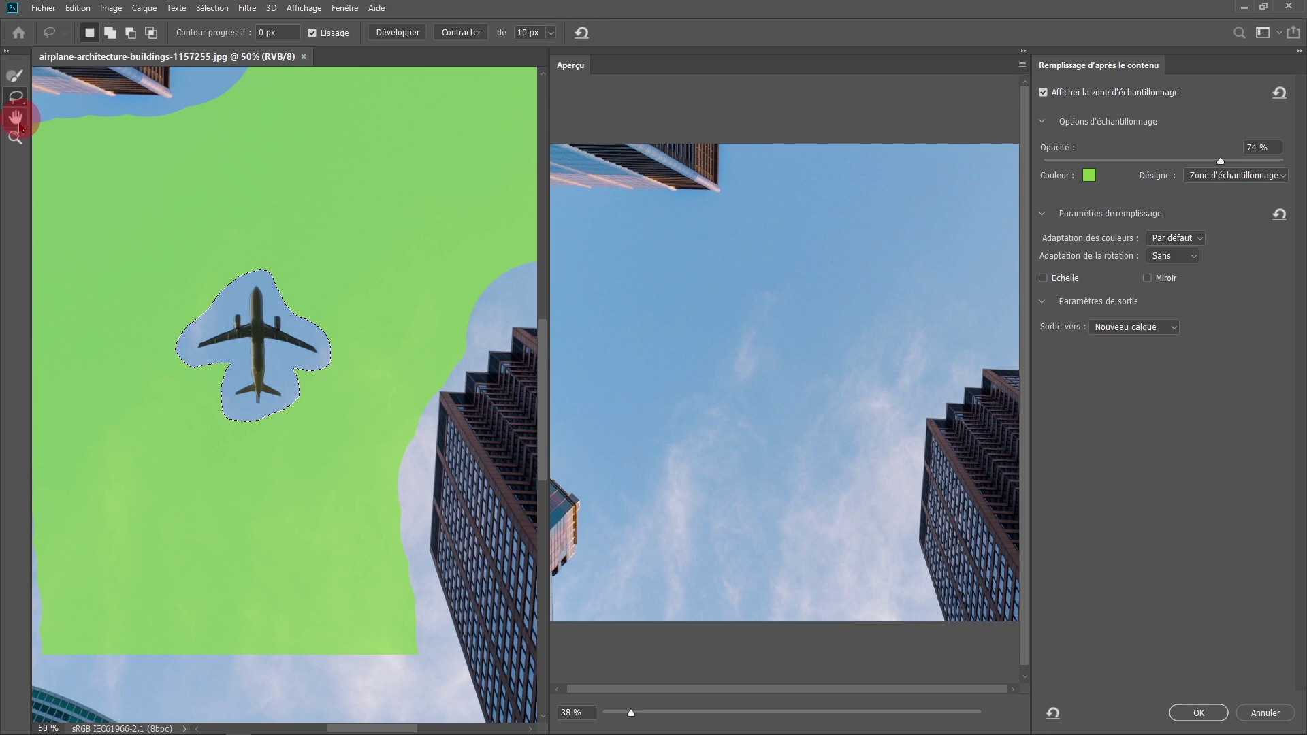
{"action": "left_click", "coordinate": [15, 138]}
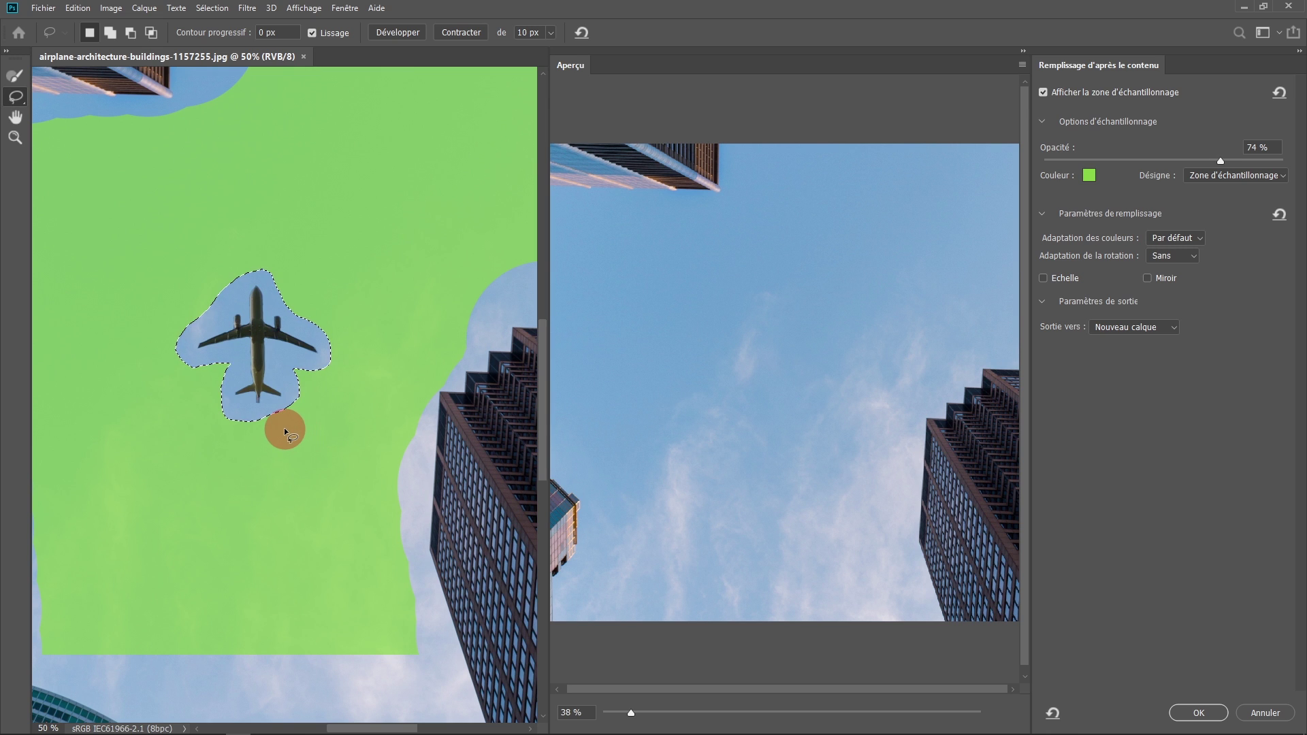
{"action": "left_click_drag", "start_coordinate": [284, 434], "coordinate": [327, 472]}
{"action": "scroll", "coordinate": [326, 471], "scroll_direction": "down", "scroll_amount": 3}
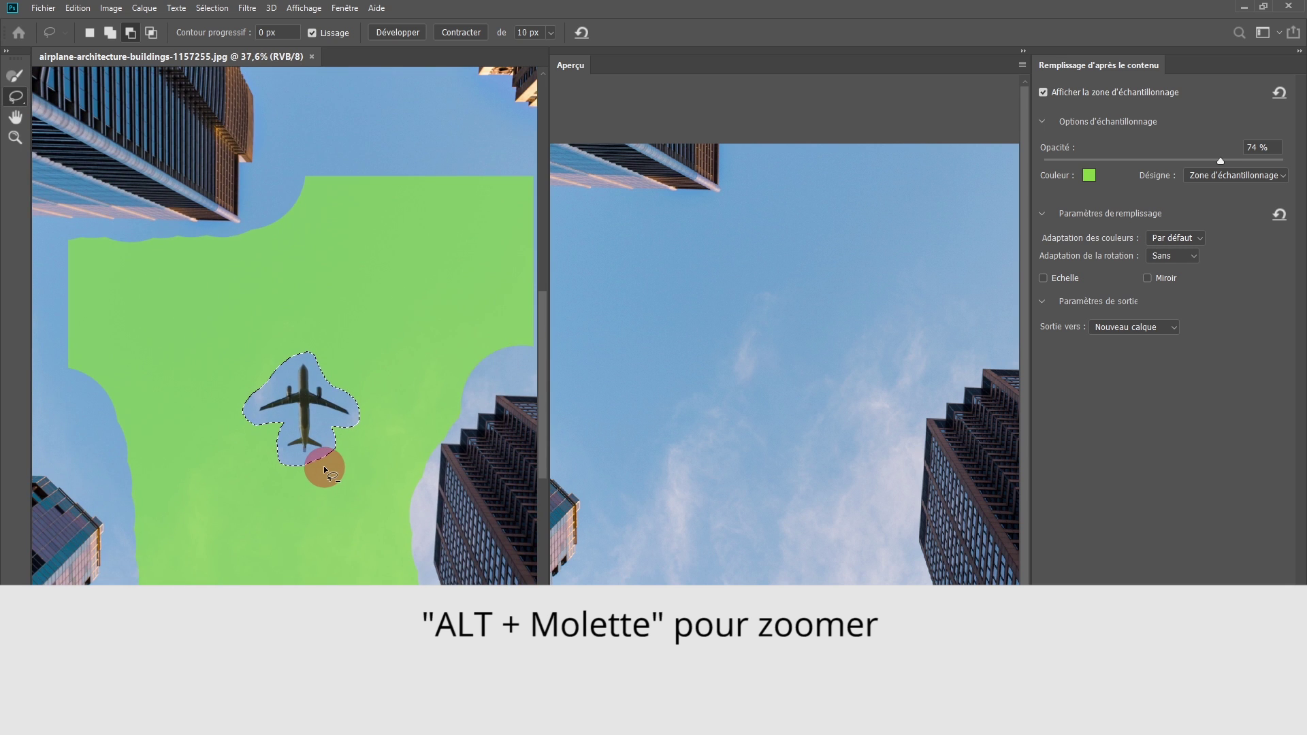
{"action": "left_click", "coordinate": [325, 468], "text": "ctrl"}
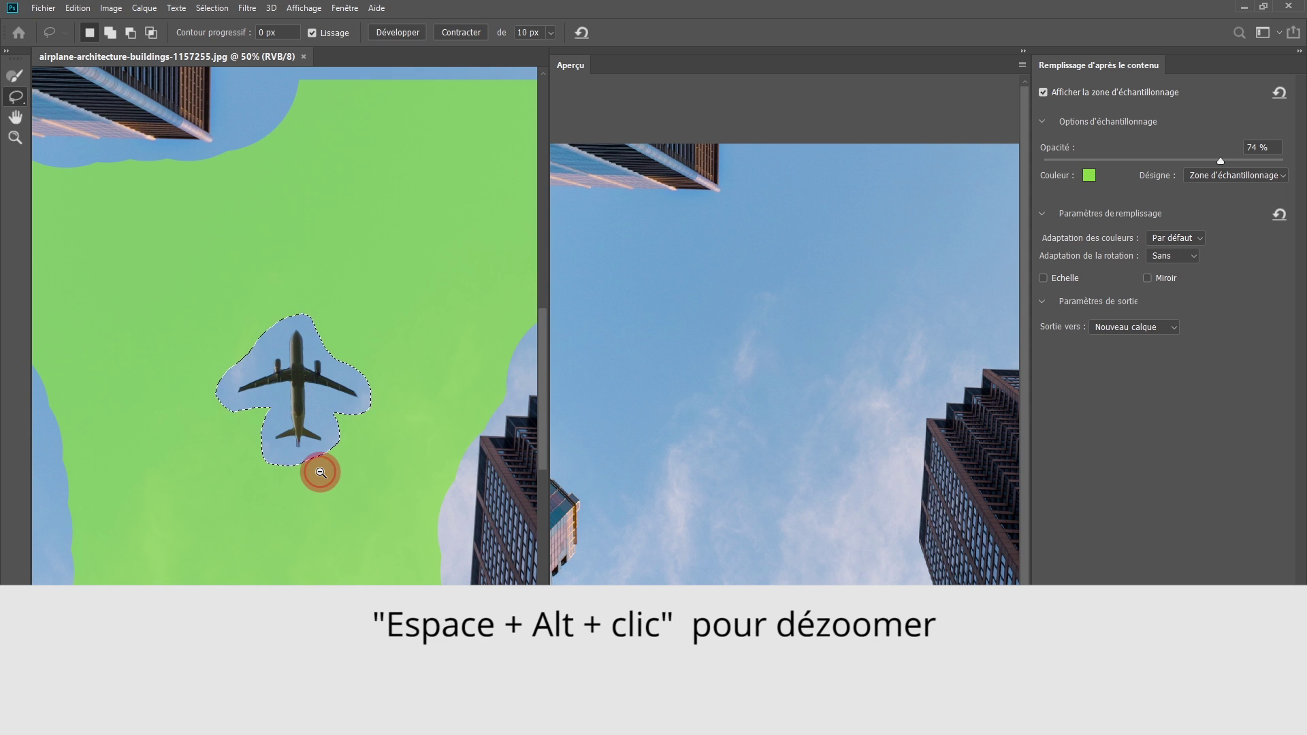
{"action": "left_click", "coordinate": [321, 472], "text": "alt"}
{"action": "left_click", "coordinate": [317, 469], "text": "alt"}
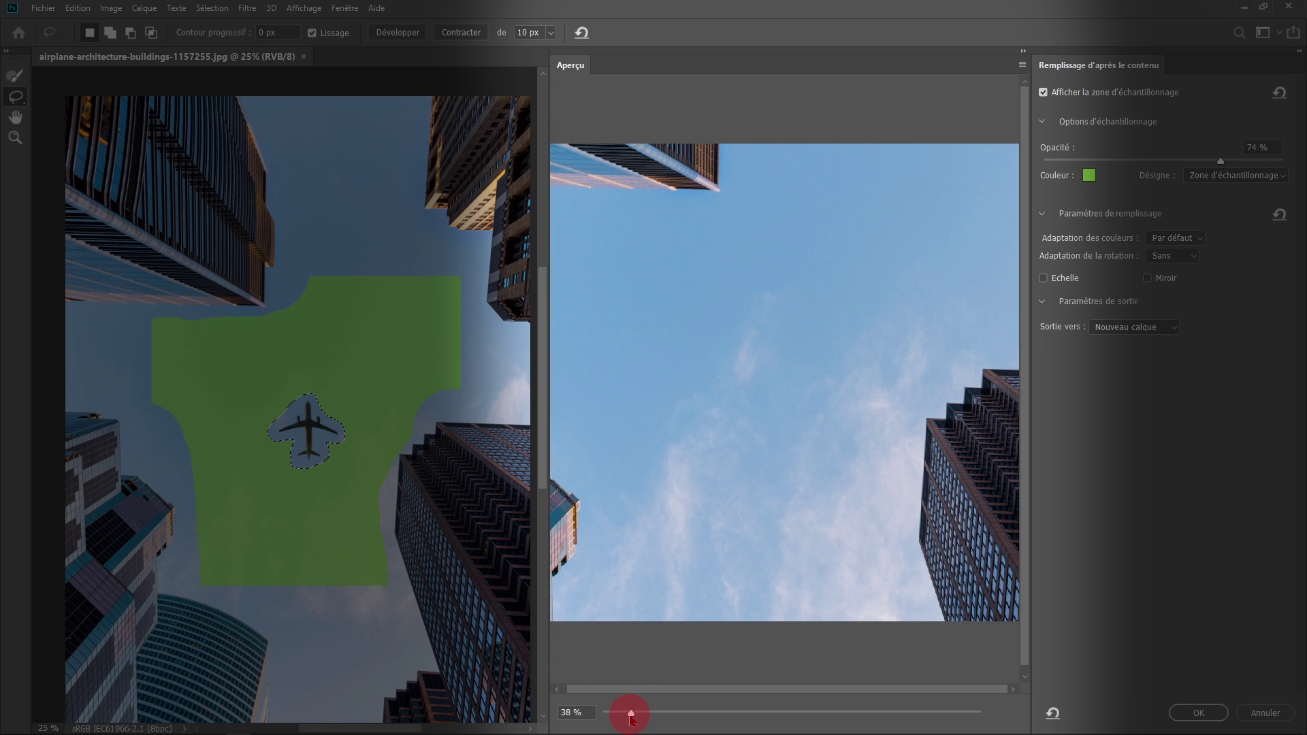
{"action": "mouse_move", "coordinate": [631, 713]}
{"action": "left_mouse_down"}
{"action": "mouse_move", "coordinate": [668, 711]}
{"action": "mouse_move", "coordinate": [627, 712]}
{"action": "left_mouse_up"}
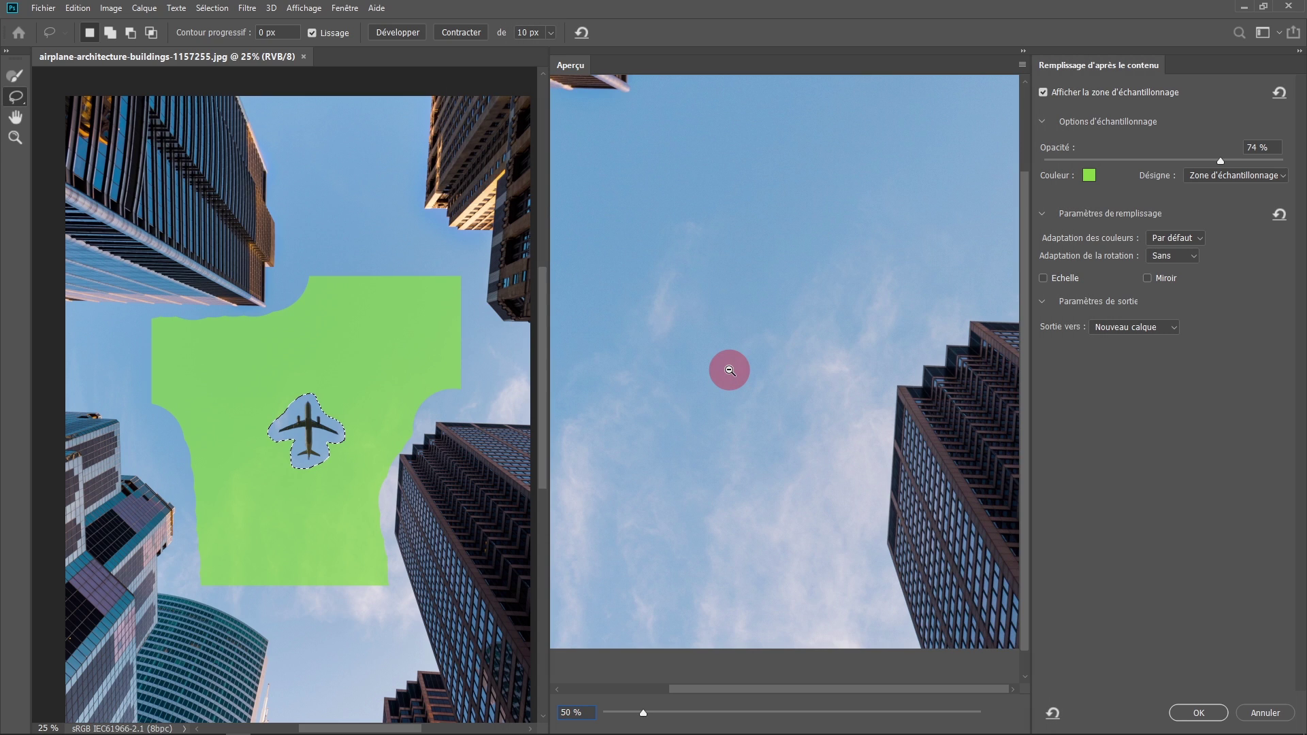
{"action": "left_click", "coordinate": [730, 370], "text": "alt"}
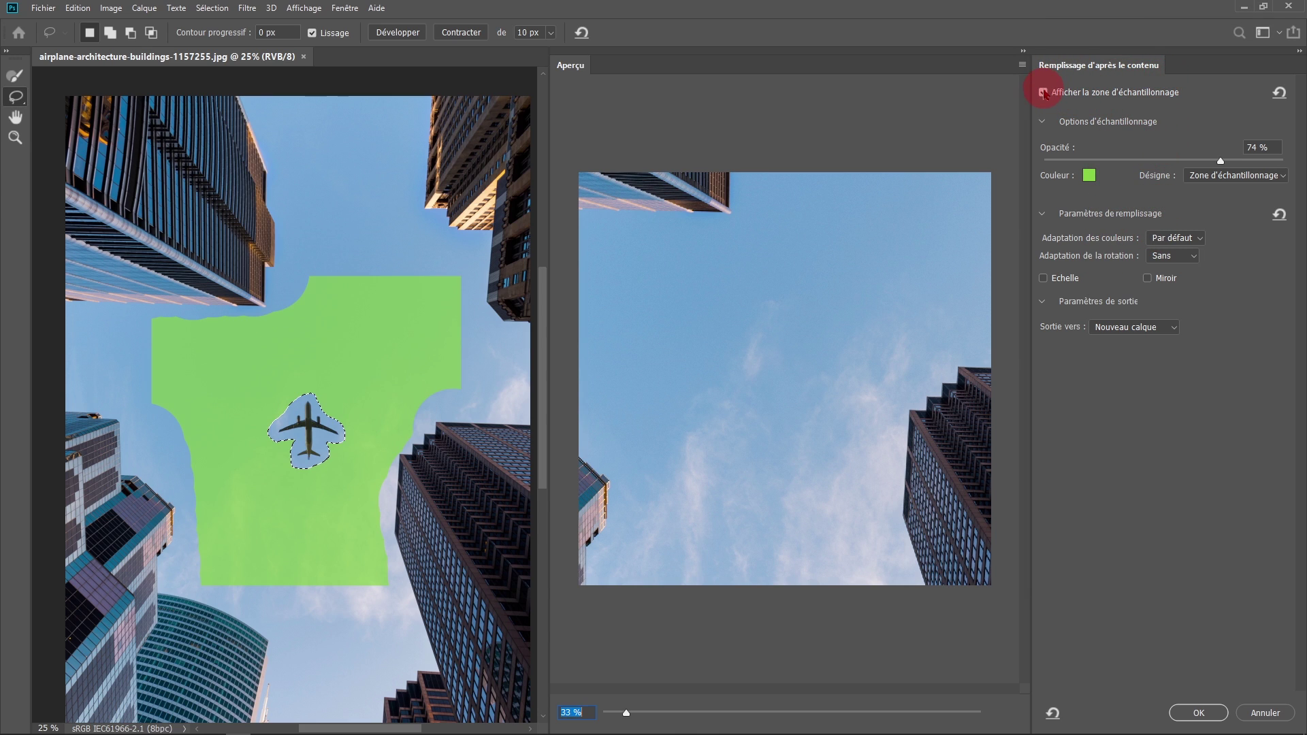
- Hide and show the sampling area overlay twice to compare the photo with and without it
{"action": "left_click", "coordinate": [1044, 92]}
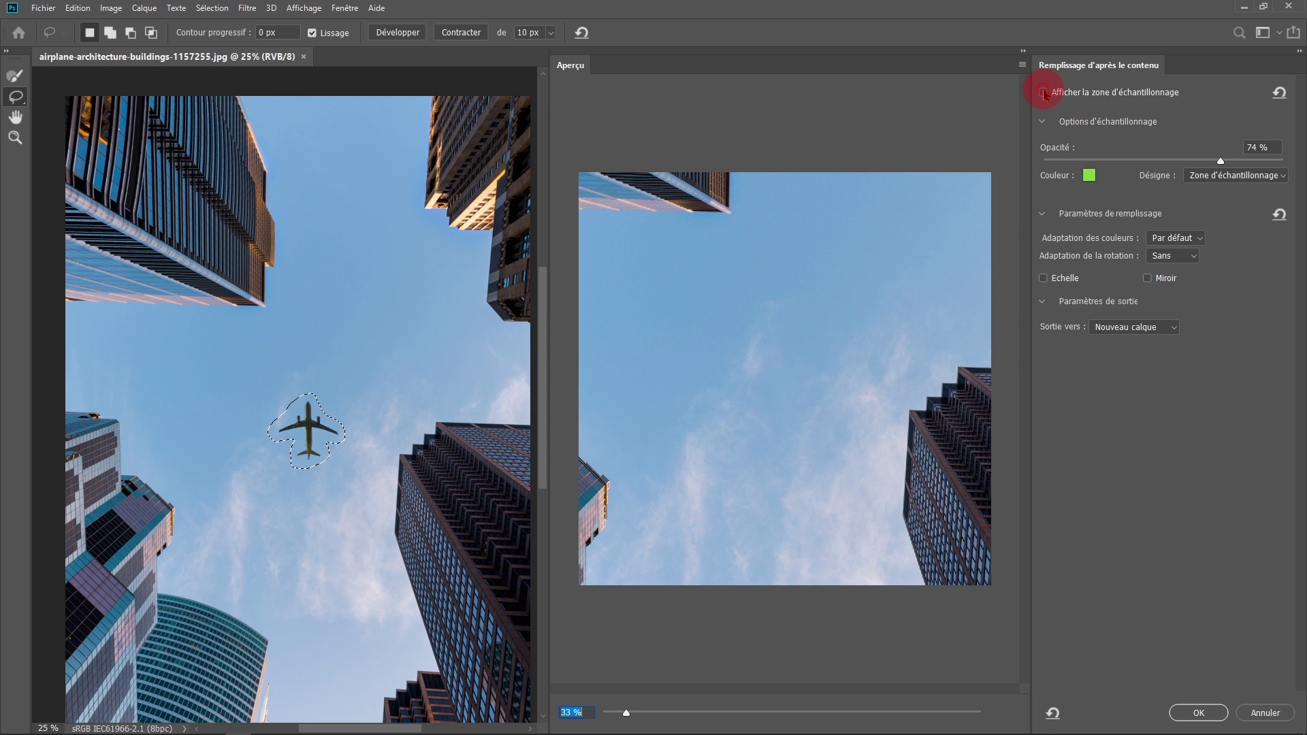
{"action": "left_click", "coordinate": [1044, 92]}
{"action": "left_click", "coordinate": [1044, 92]}
{"action": "left_click", "coordinate": [1044, 92]}
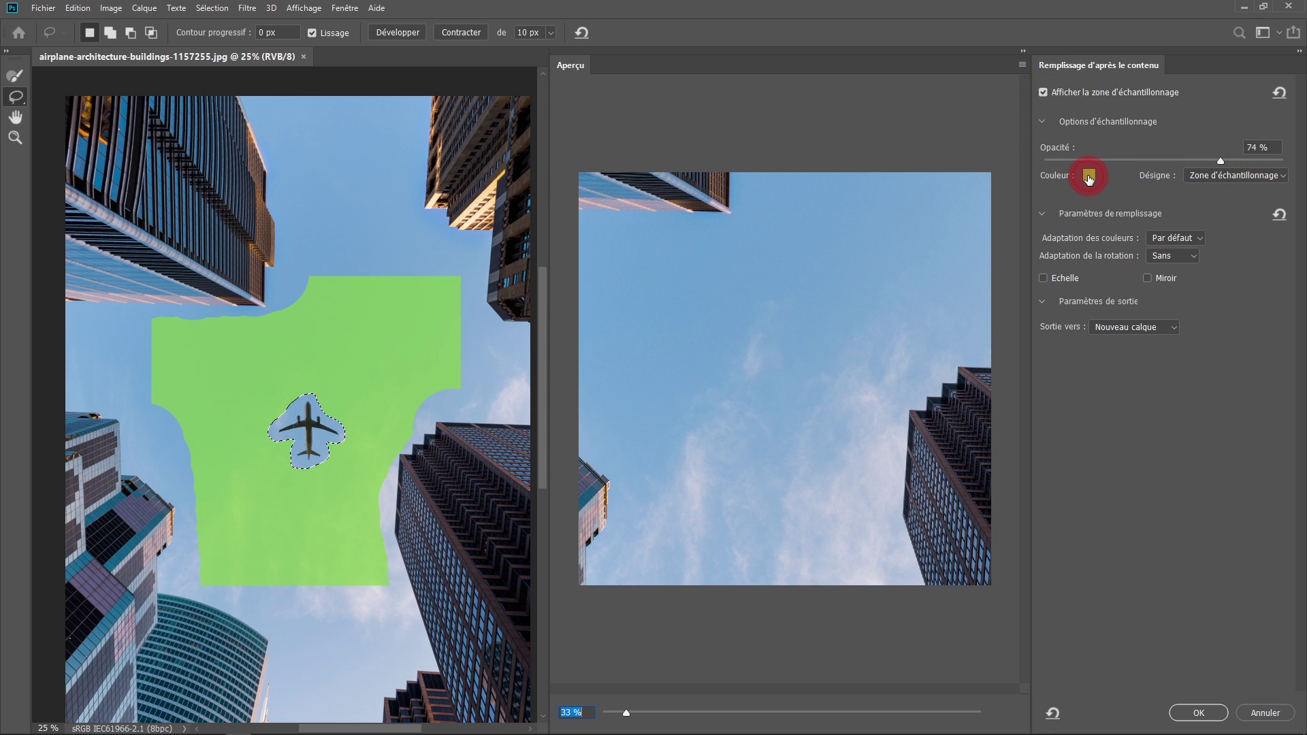
- Inspect the overlay colour choices without changing the green, and set the sampling overlay's opacity to 85%
{"action": "left_click", "coordinate": [1089, 178]}
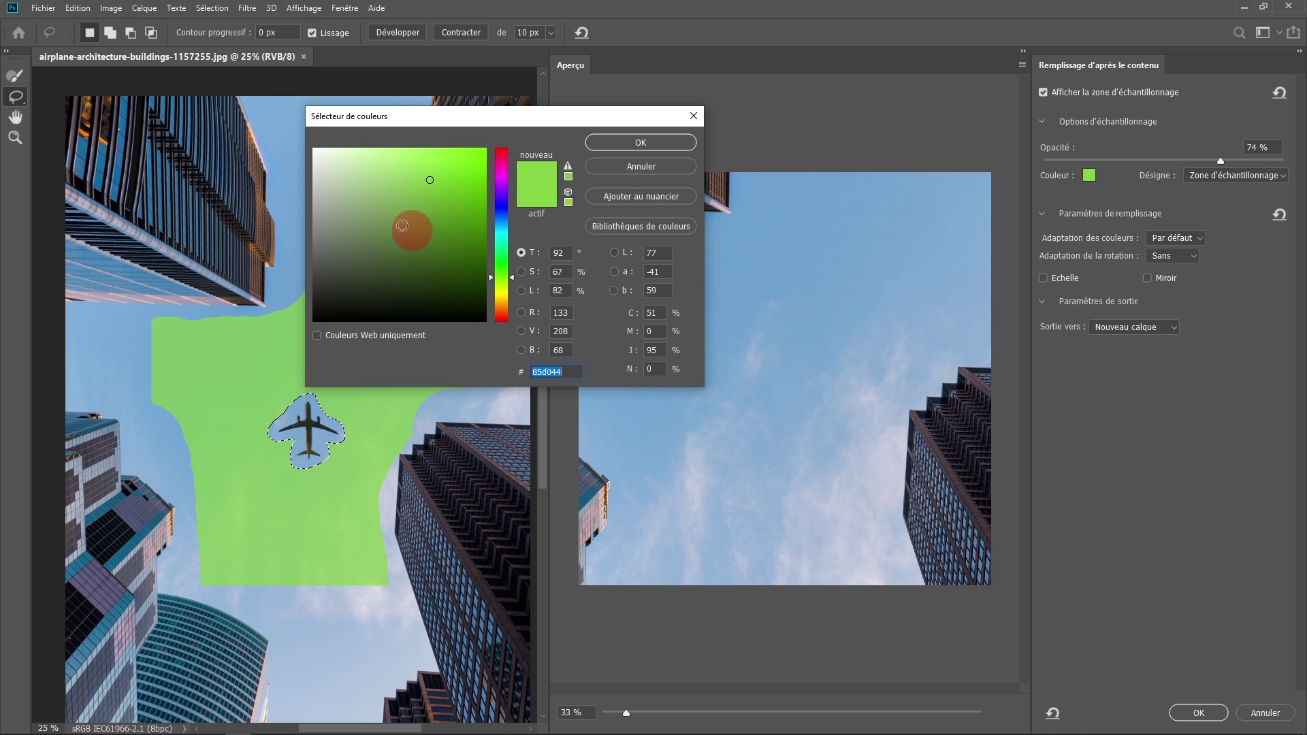
{"action": "left_click", "coordinate": [633, 170]}
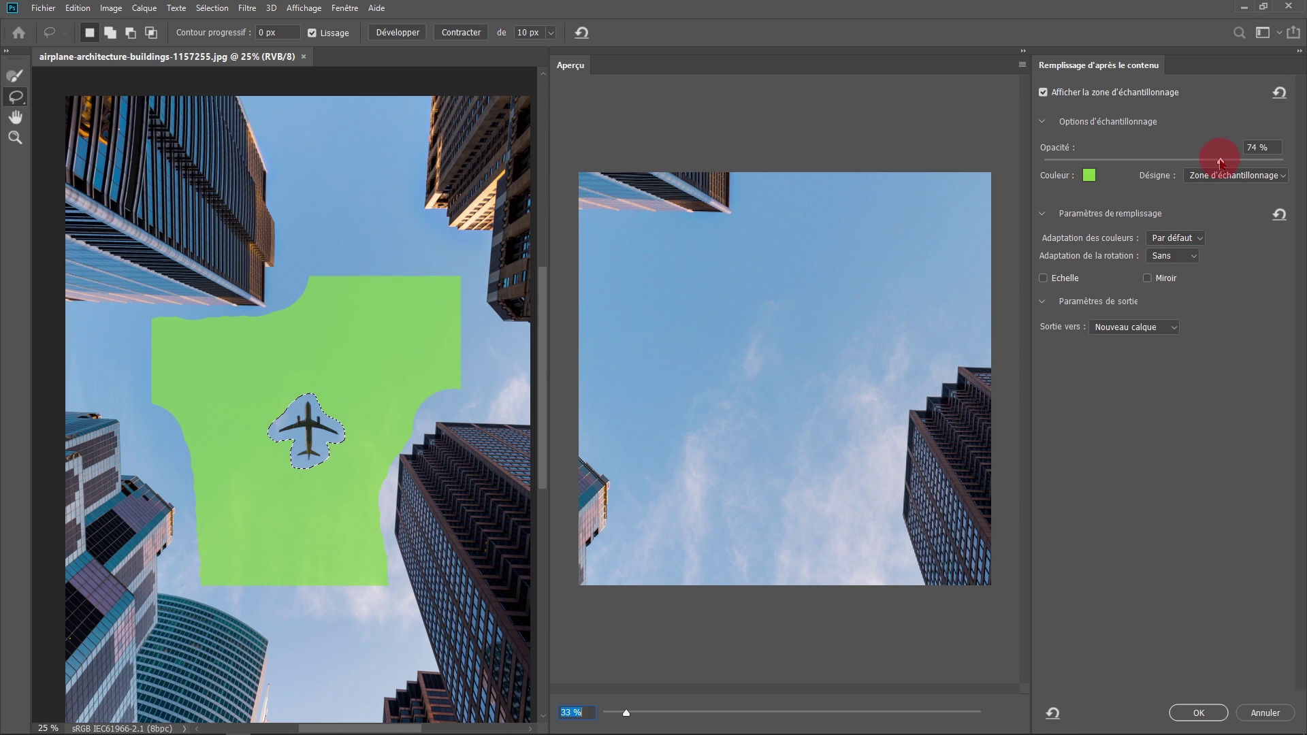
{"action": "left_click_drag", "start_coordinate": [1221, 160], "coordinate": [1248, 161]}
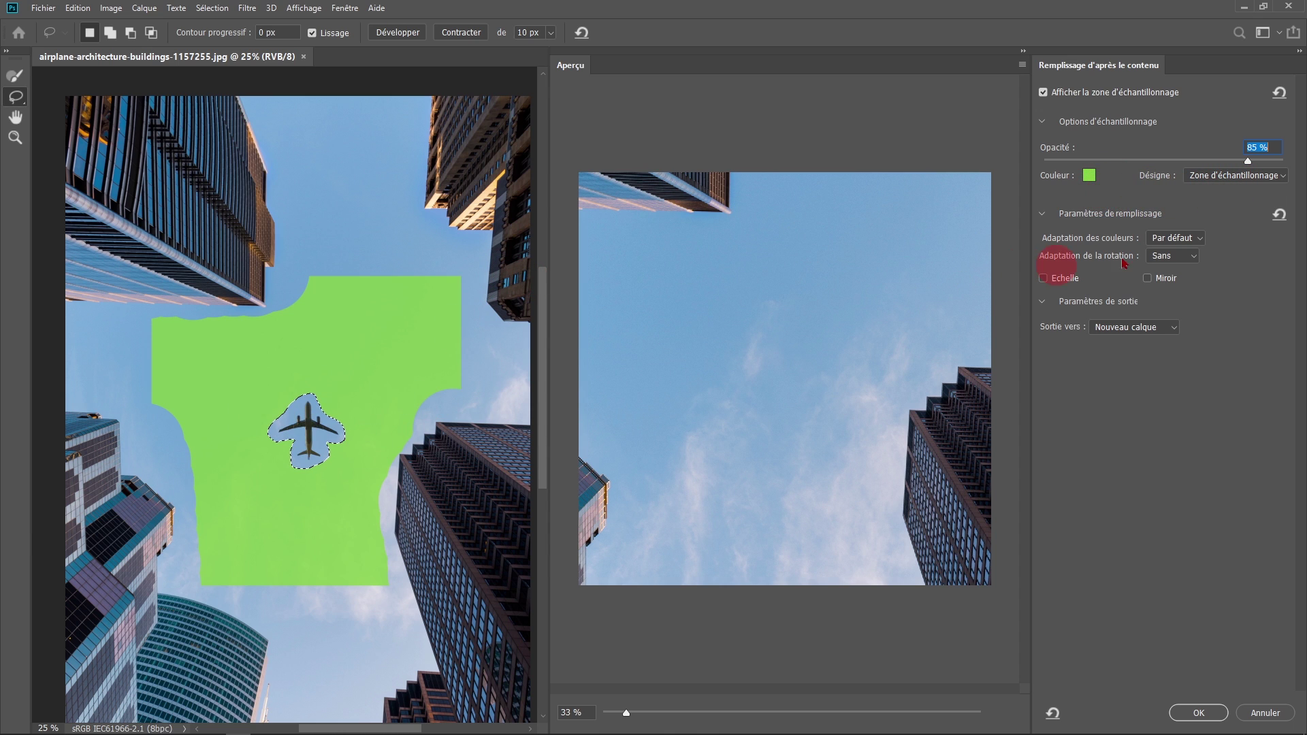
- Make the overlay mark the excluded area (Zone exclue) and switch it back to the sampling area (Zone d'échantillonnage)
{"action": "left_click", "coordinate": [1248, 174]}
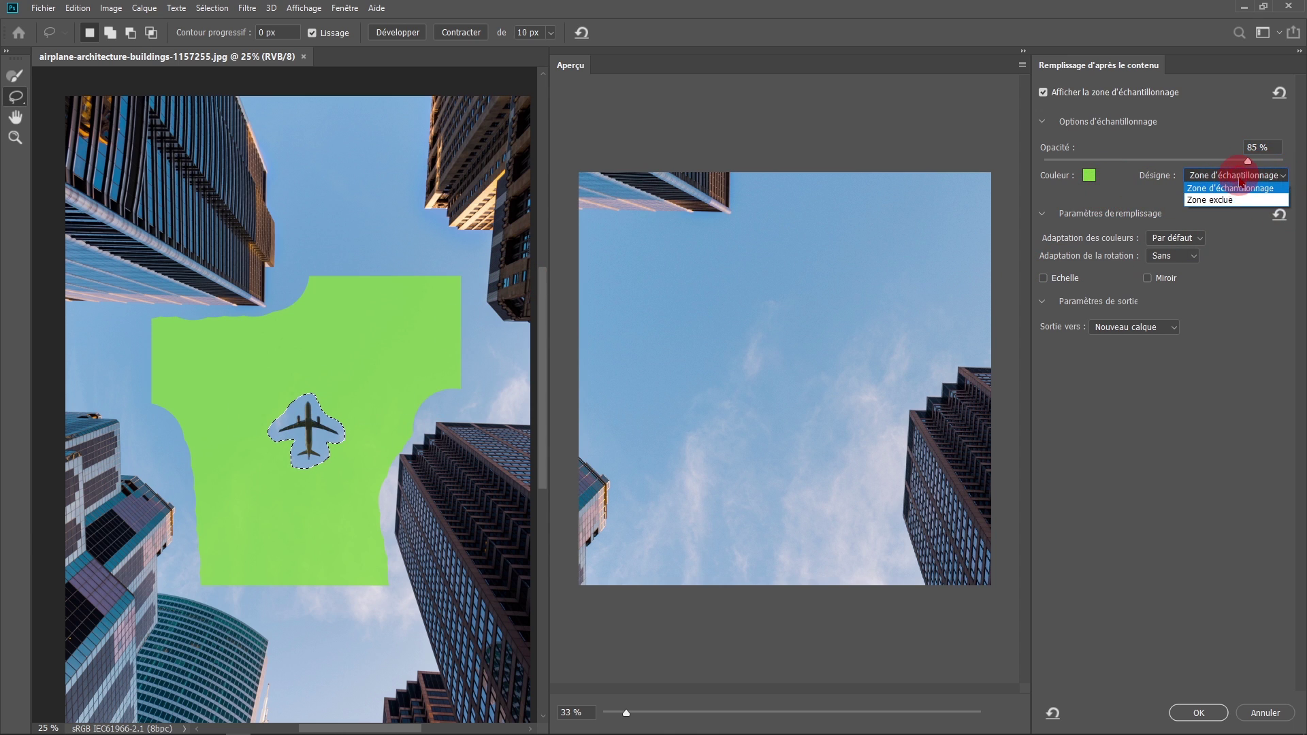
{"action": "left_click", "coordinate": [1211, 199]}
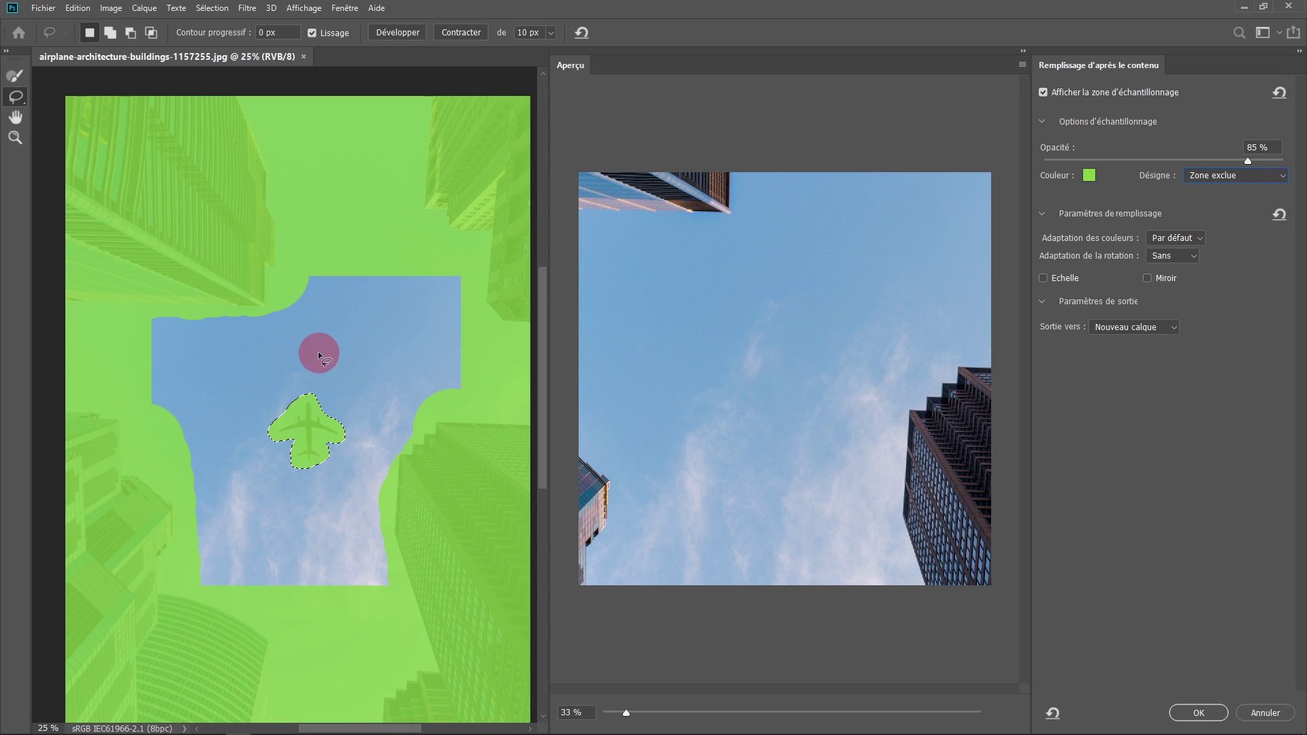
{"action": "left_click", "coordinate": [1225, 176]}
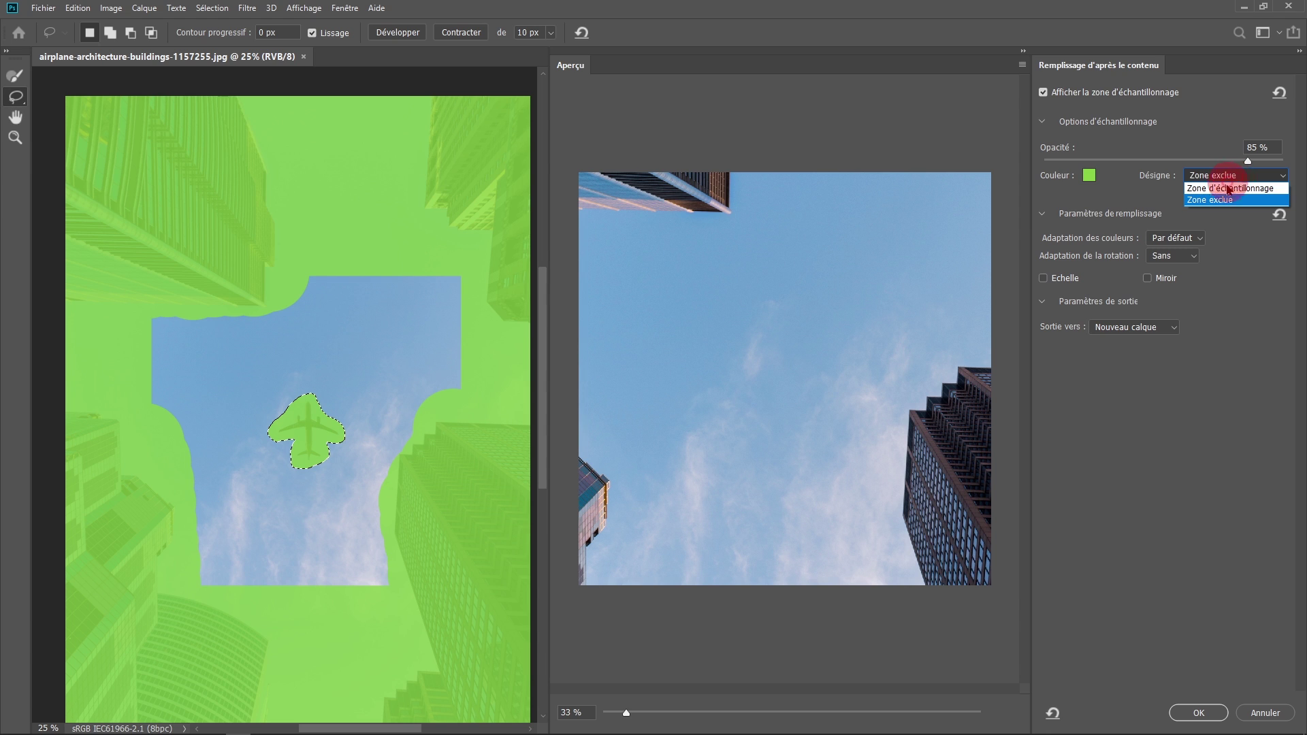
{"action": "left_click", "coordinate": [1226, 190]}
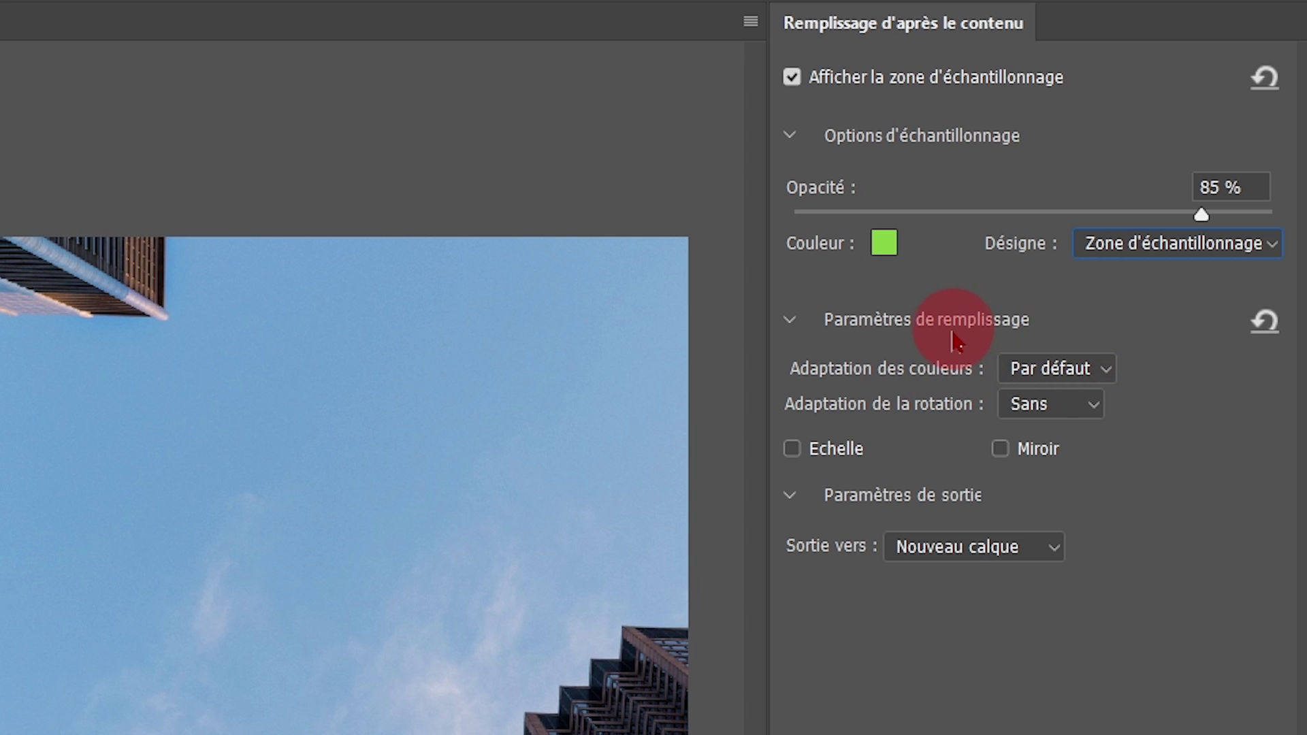
- Set the fill's colour adaptation to Supérieure
{"action": "left_click", "coordinate": [1034, 369]}
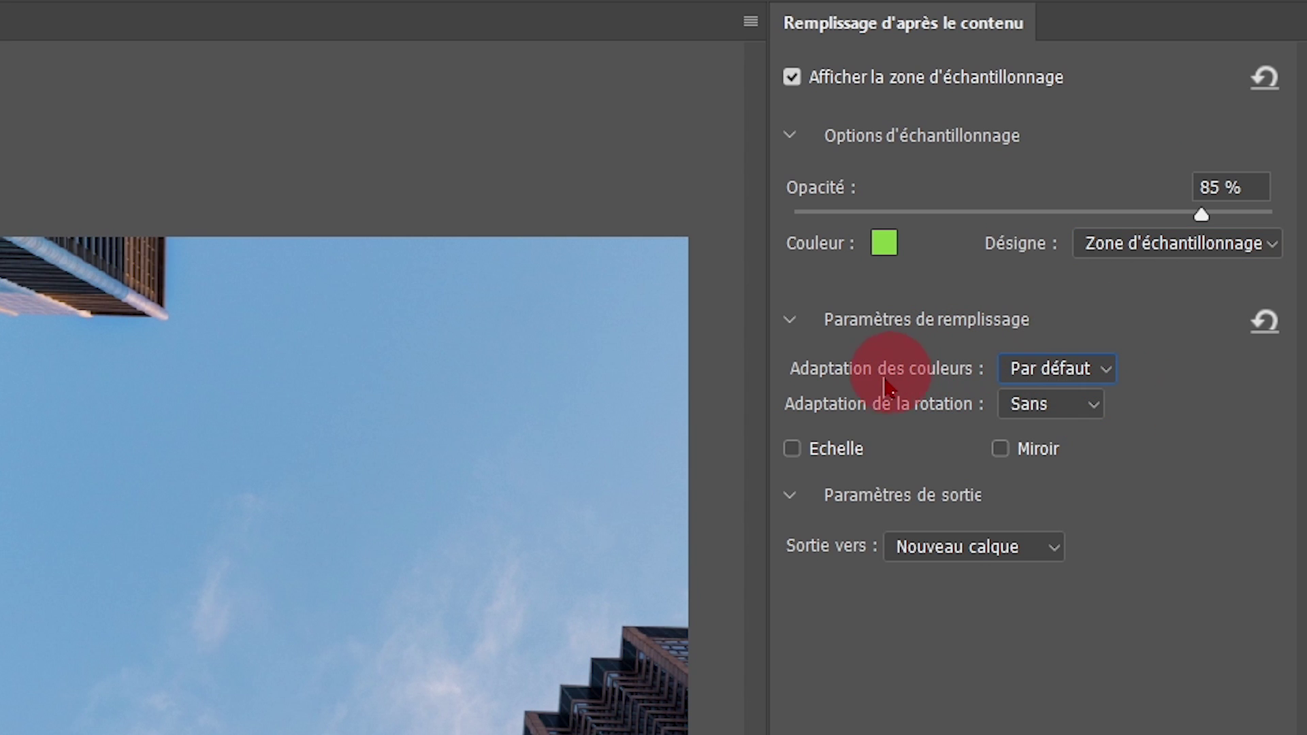
{"action": "left_click", "coordinate": [1109, 371]}
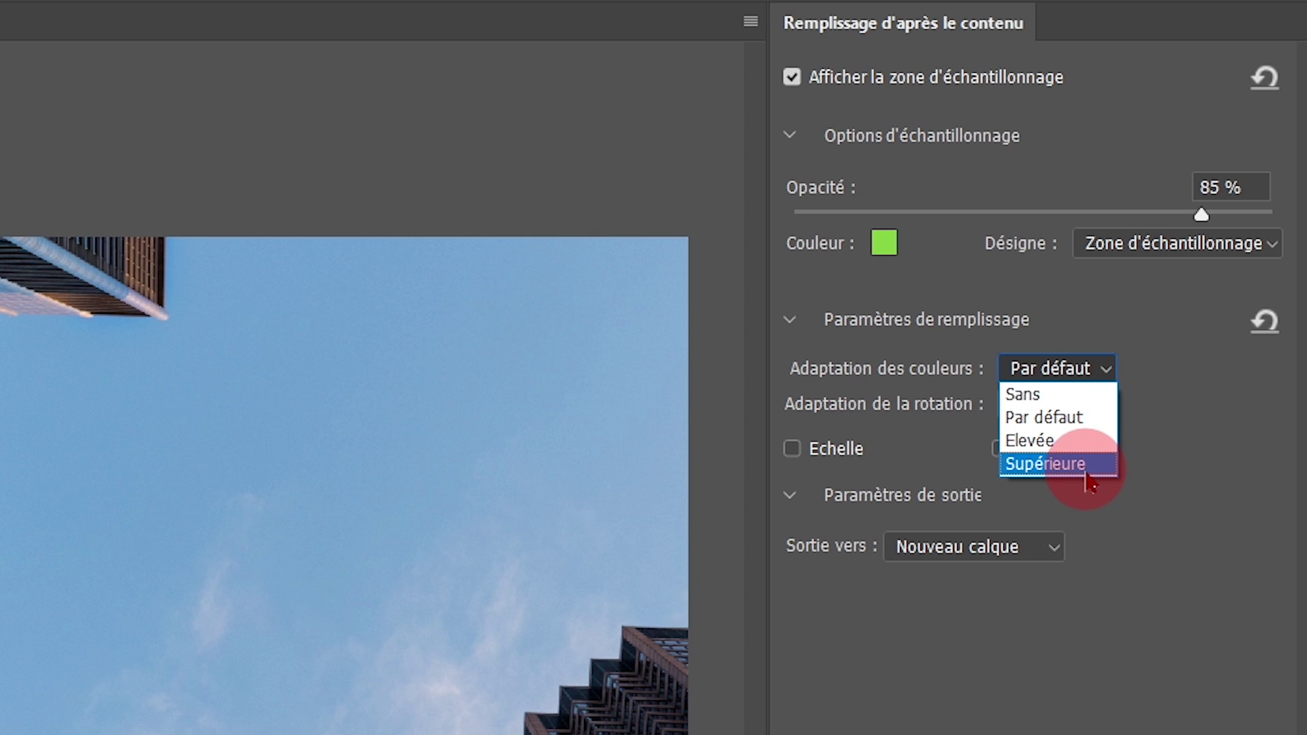
{"action": "left_click", "coordinate": [345, 622]}
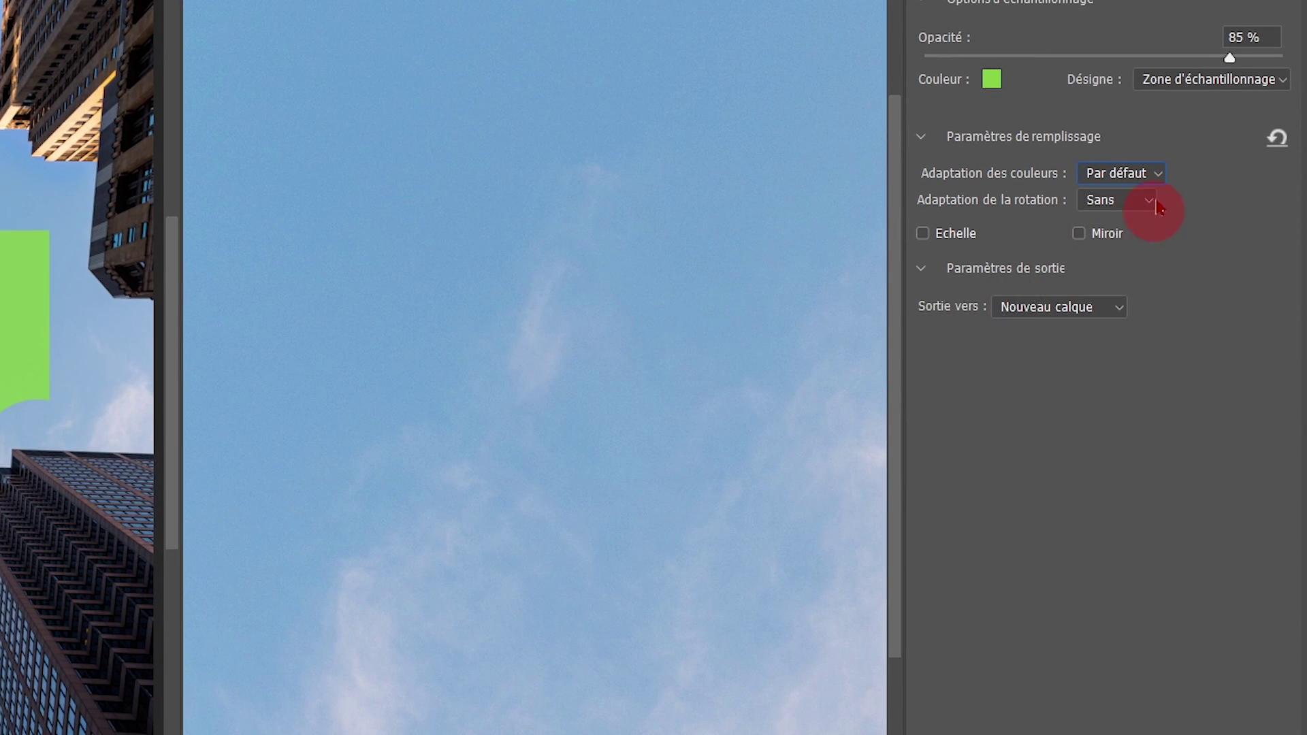
{"action": "left_click", "coordinate": [1148, 212]}
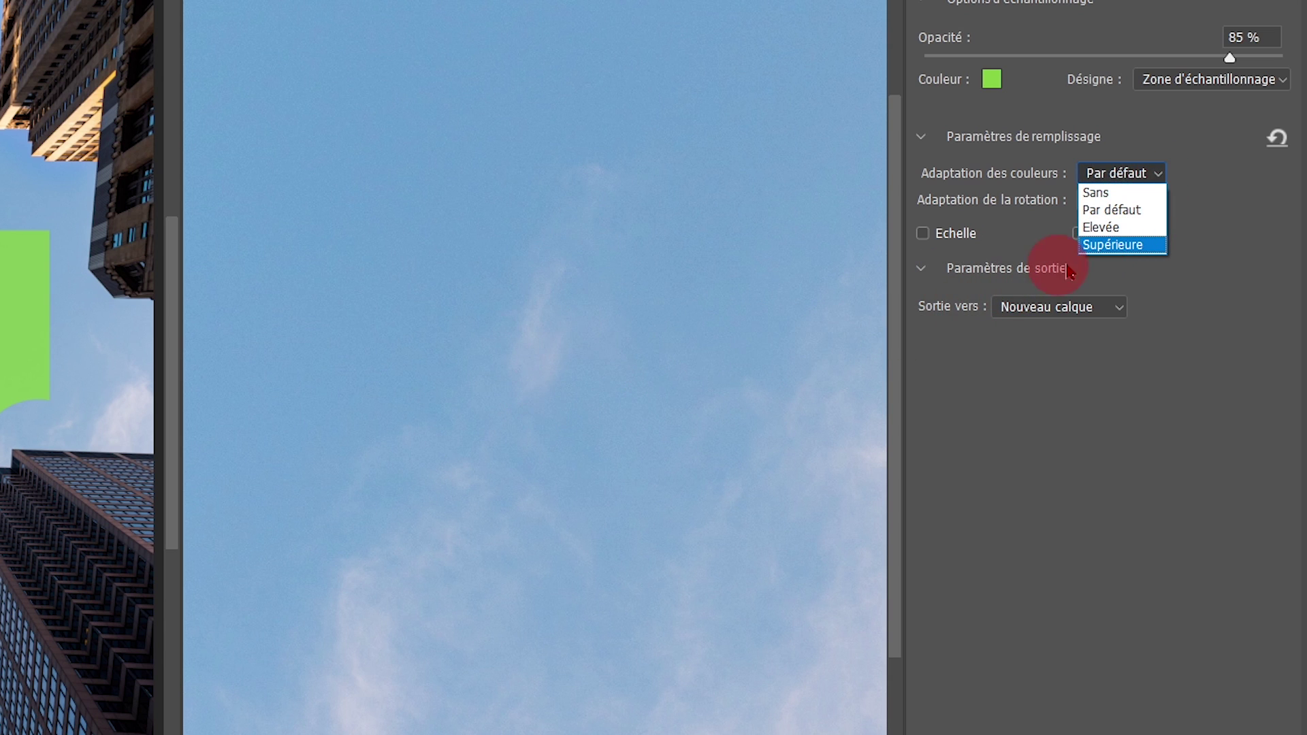
{"action": "left_click", "coordinate": [1103, 245]}
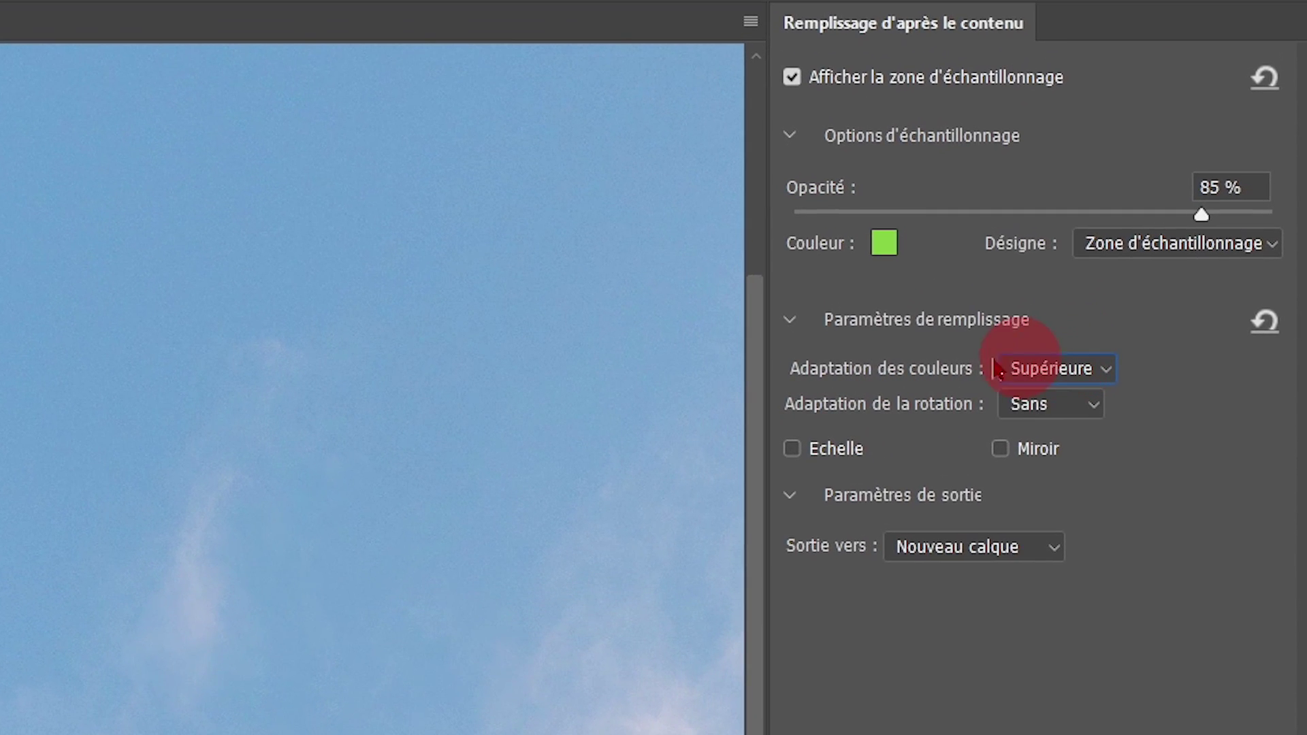
- Review the rotation adaptation options, leaving Sans, and choose Nouveau calque as the fill's output
{"action": "left_click", "coordinate": [1093, 406]}
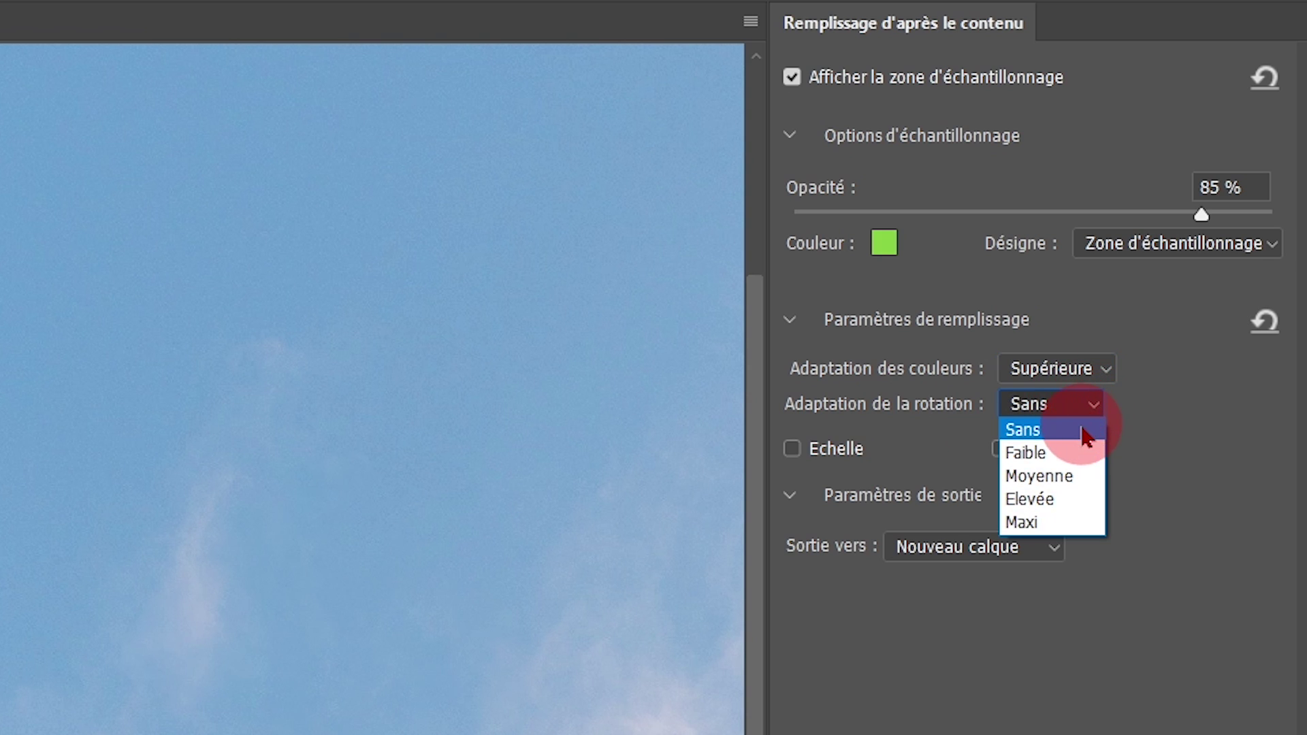
{"action": "left_click", "coordinate": [1151, 451]}
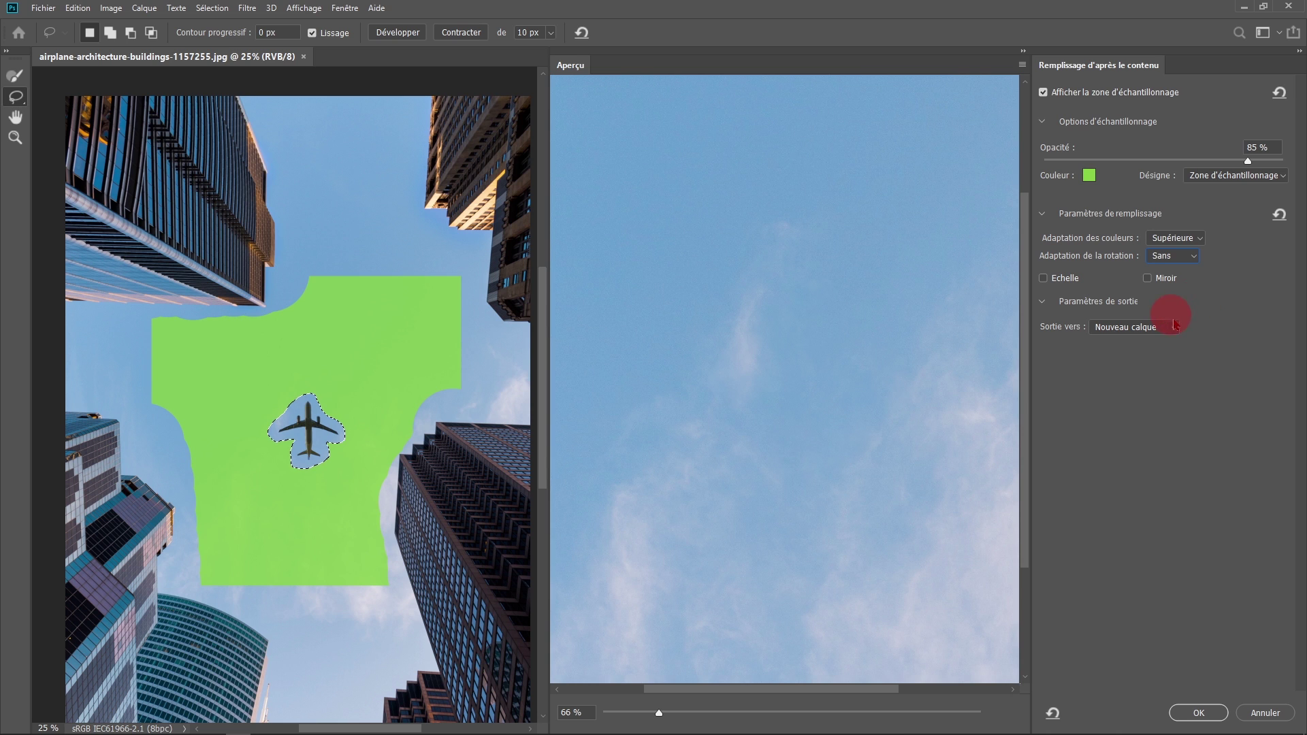
{"action": "left_click", "coordinate": [1181, 335]}
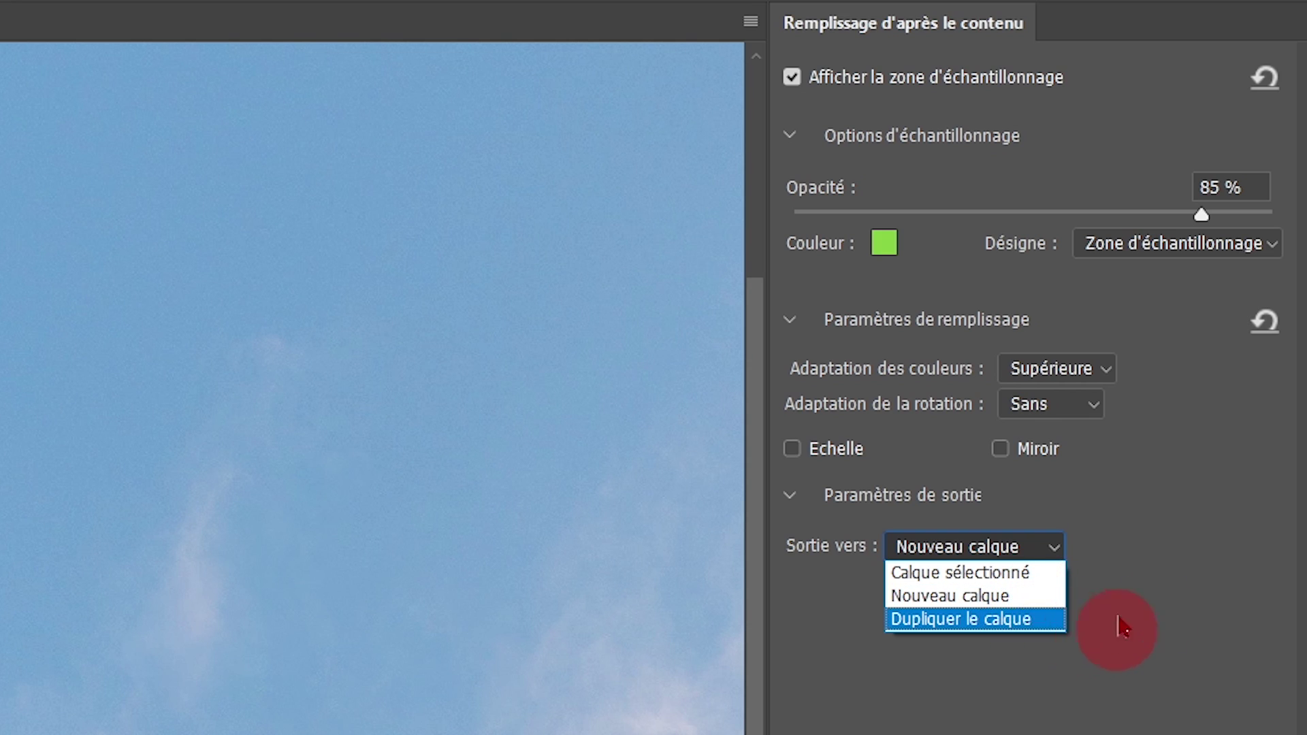
{"action": "left_click", "coordinate": [1039, 598]}
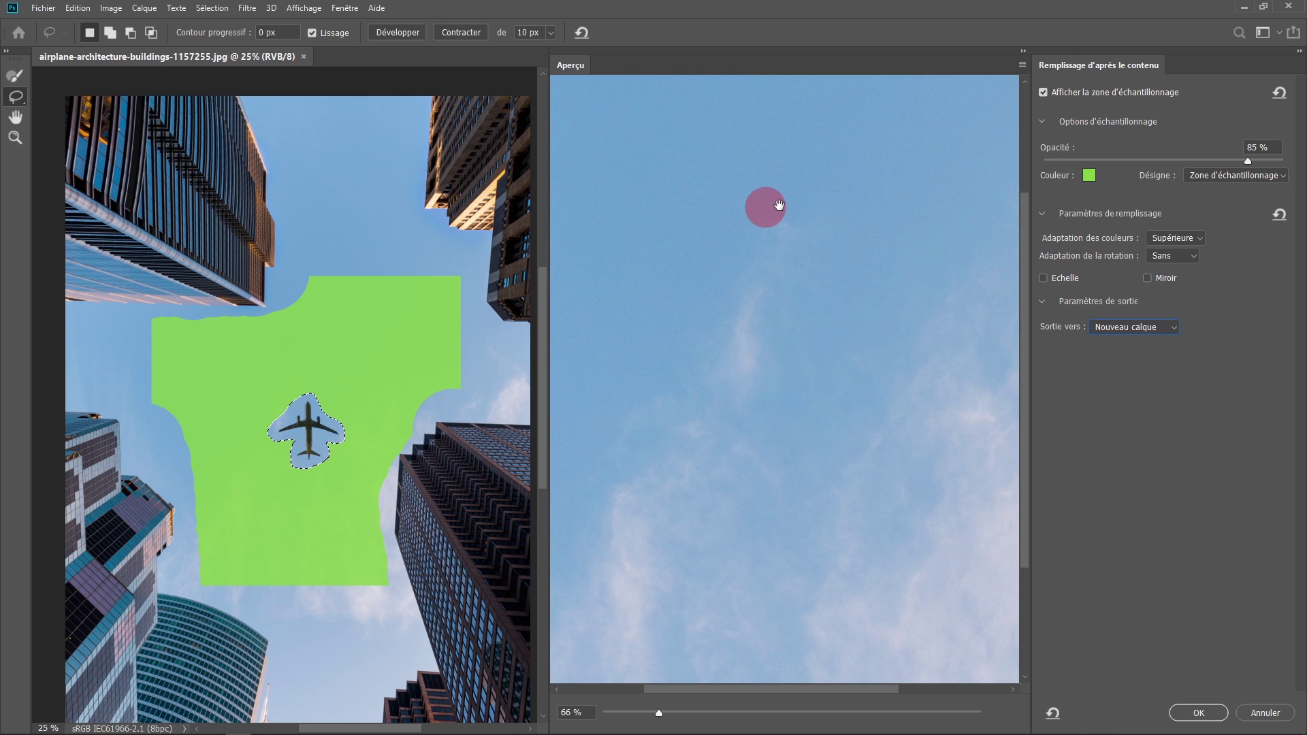
- Undock and close the Aperçu preview and the Content-Aware Fill settings panel
{"action": "left_click_drag", "start_coordinate": [571, 66], "coordinate": [534, 136]}
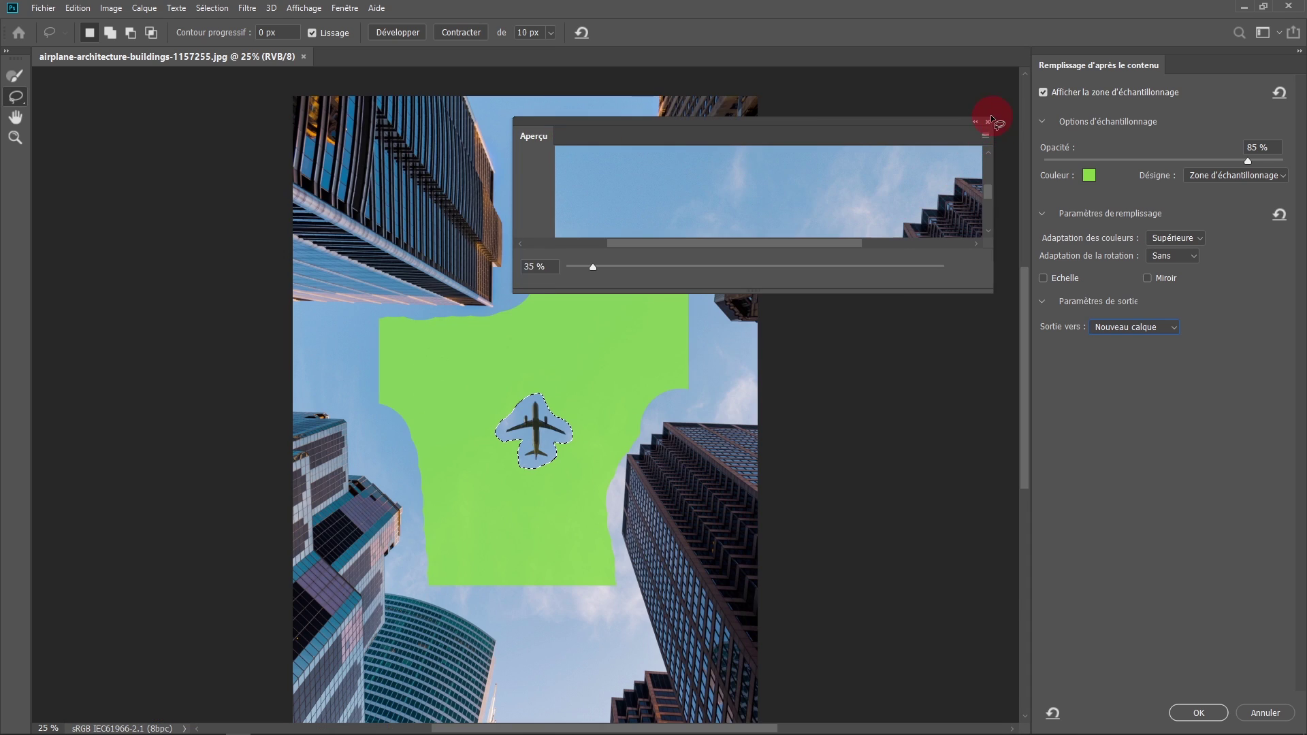
{"action": "left_click", "coordinate": [988, 126]}
{"action": "left_click_drag", "start_coordinate": [1086, 62], "coordinate": [854, 135]}
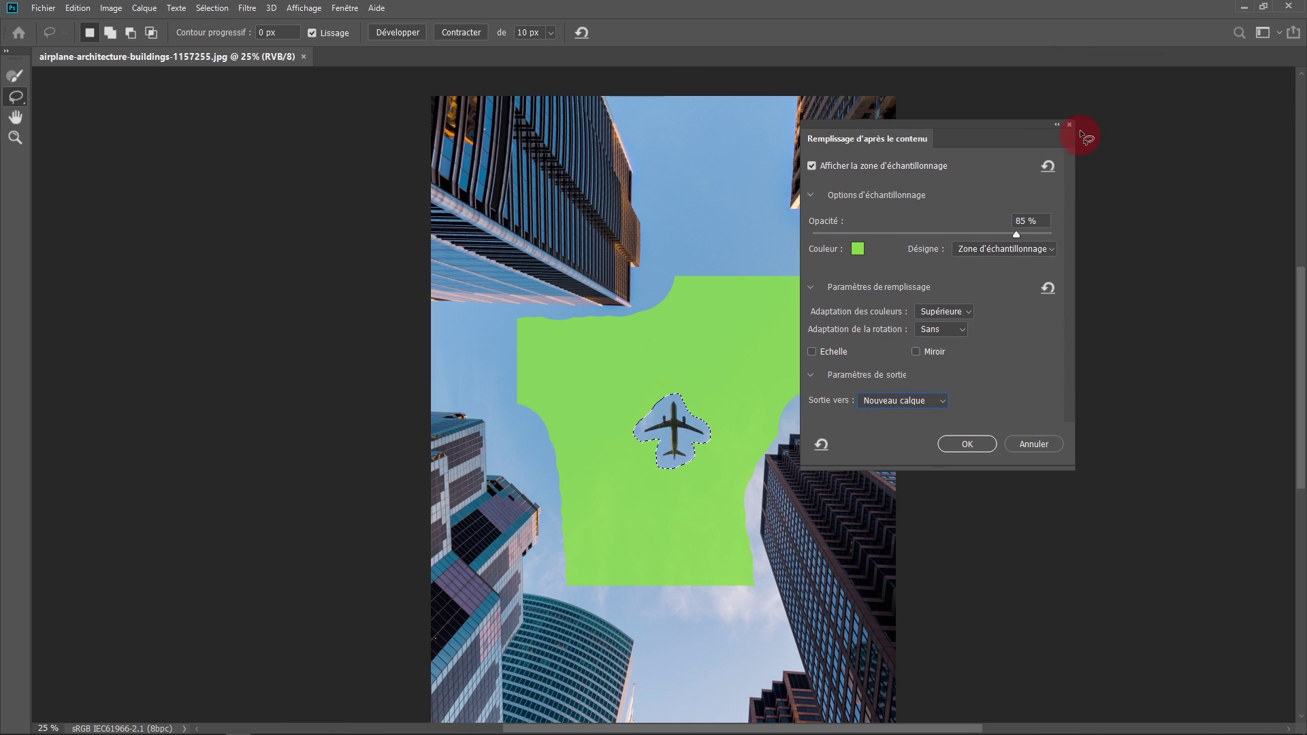
{"action": "left_click", "coordinate": [1067, 127]}
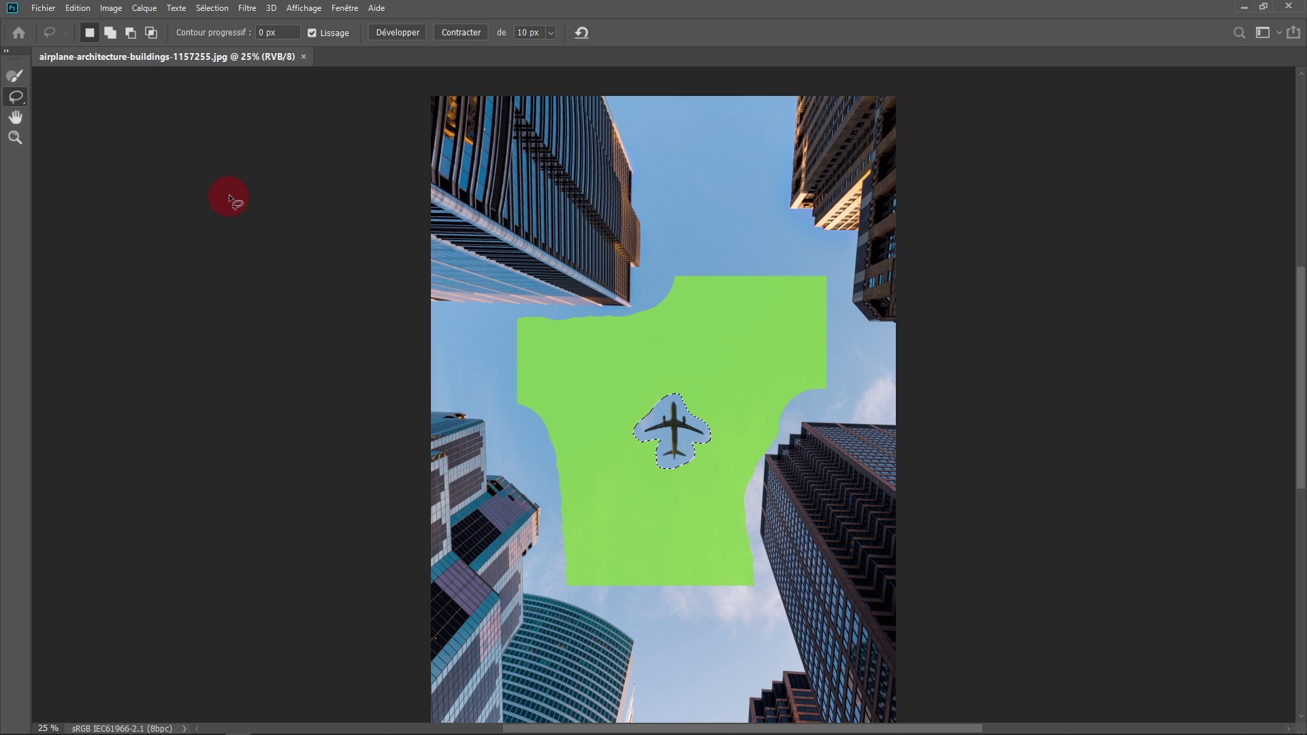
- Reset the Content-Aware Fill workspace to restore the preview and settings panels
{"action": "left_click", "coordinate": [346, 8]}
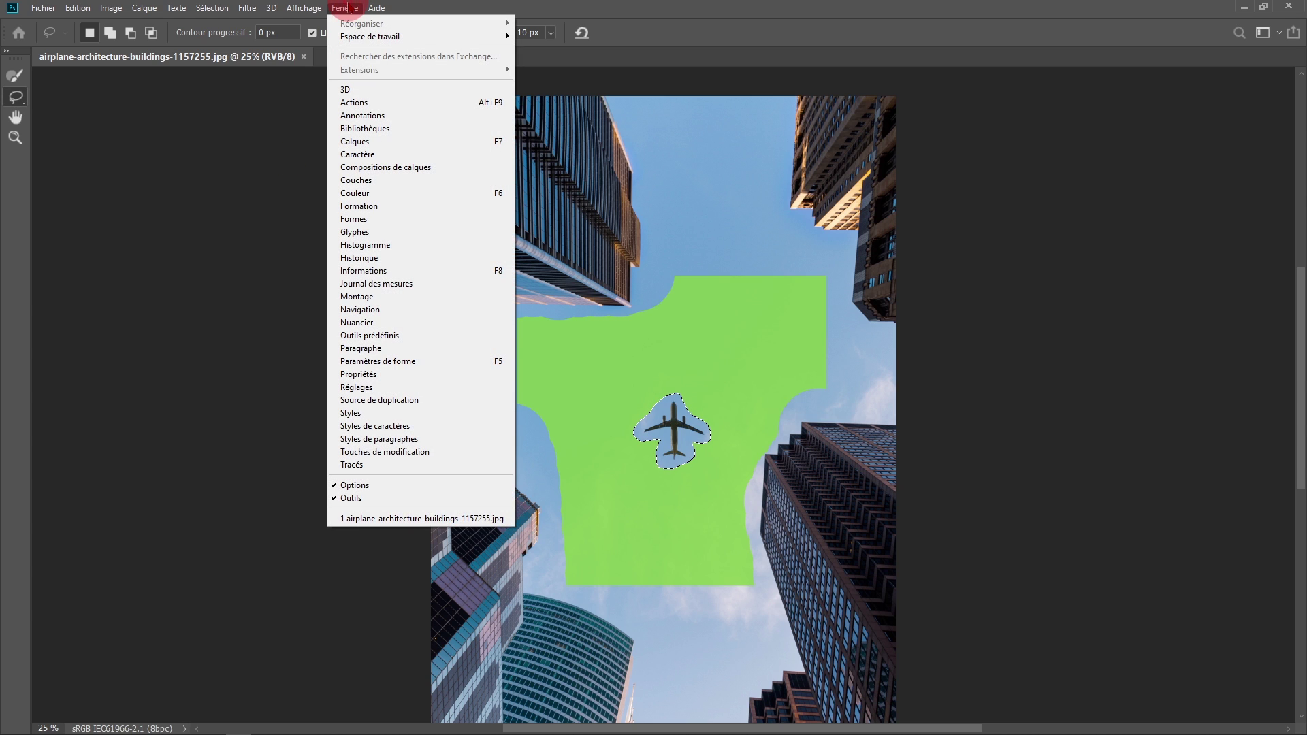
{"action": "mouse_move", "coordinate": [365, 41]}
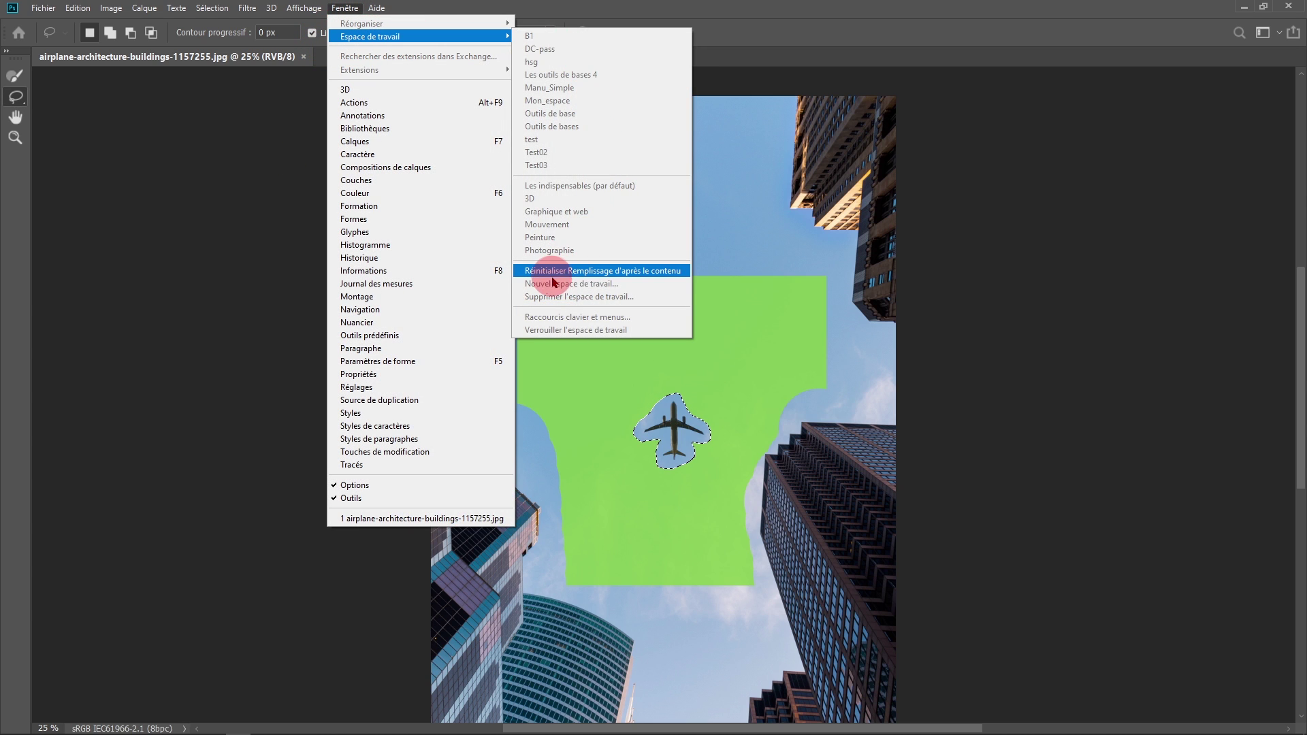
{"action": "left_click", "coordinate": [643, 277]}
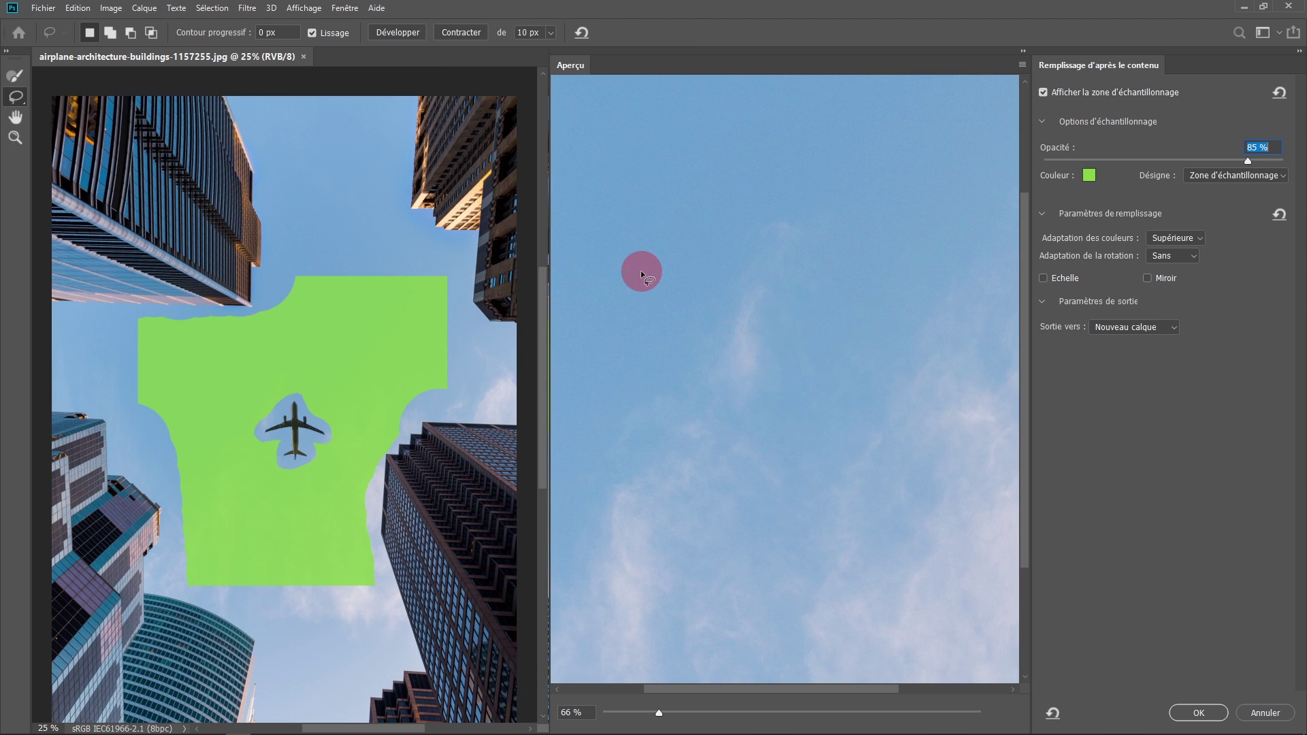
- Check the whole filled area in the preview and apply the Content-Aware Fill
{"action": "left_click", "coordinate": [729, 358], "text": "alt"}
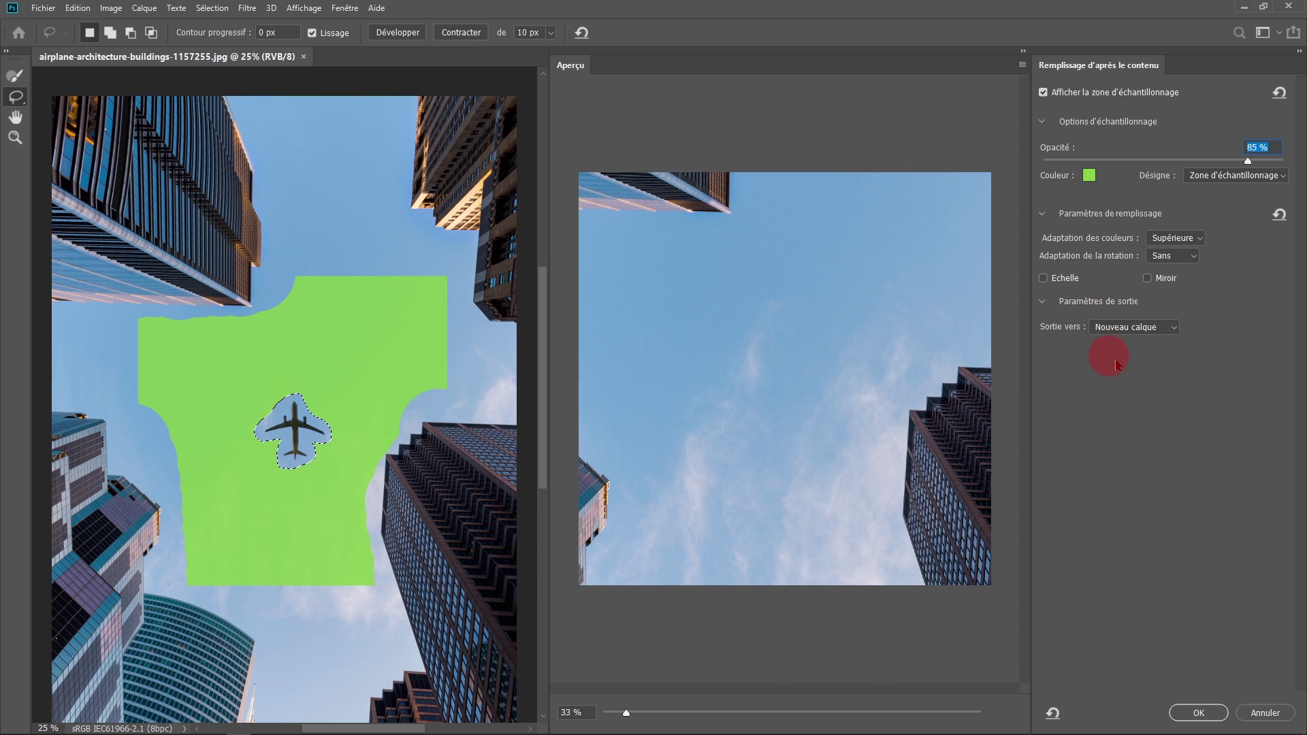
{"action": "left_click", "coordinate": [1185, 712]}
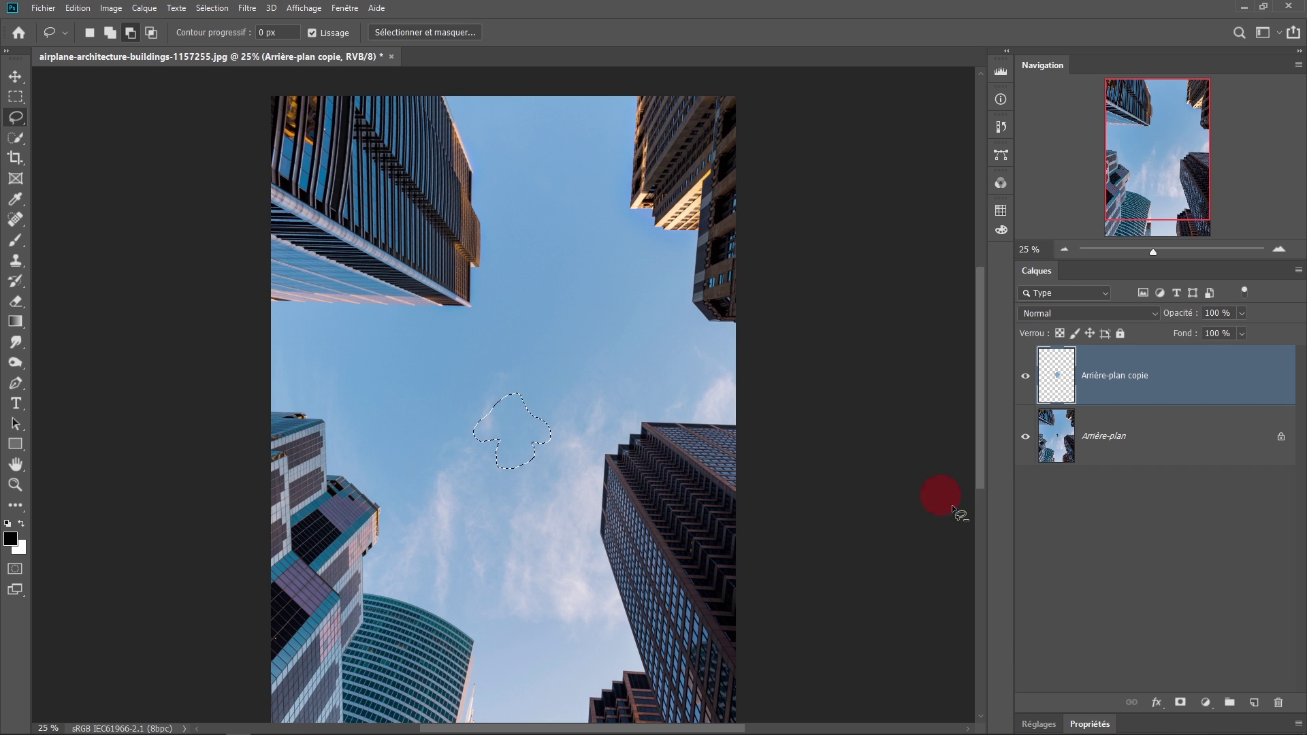
- Clear the selection and toggle the Arrière-plan copie layer's visibility to compare the sky before and after the fill, including close up
{"action": "left_click", "coordinate": [1025, 376]}
{"action": "left_click", "coordinate": [1025, 375]}
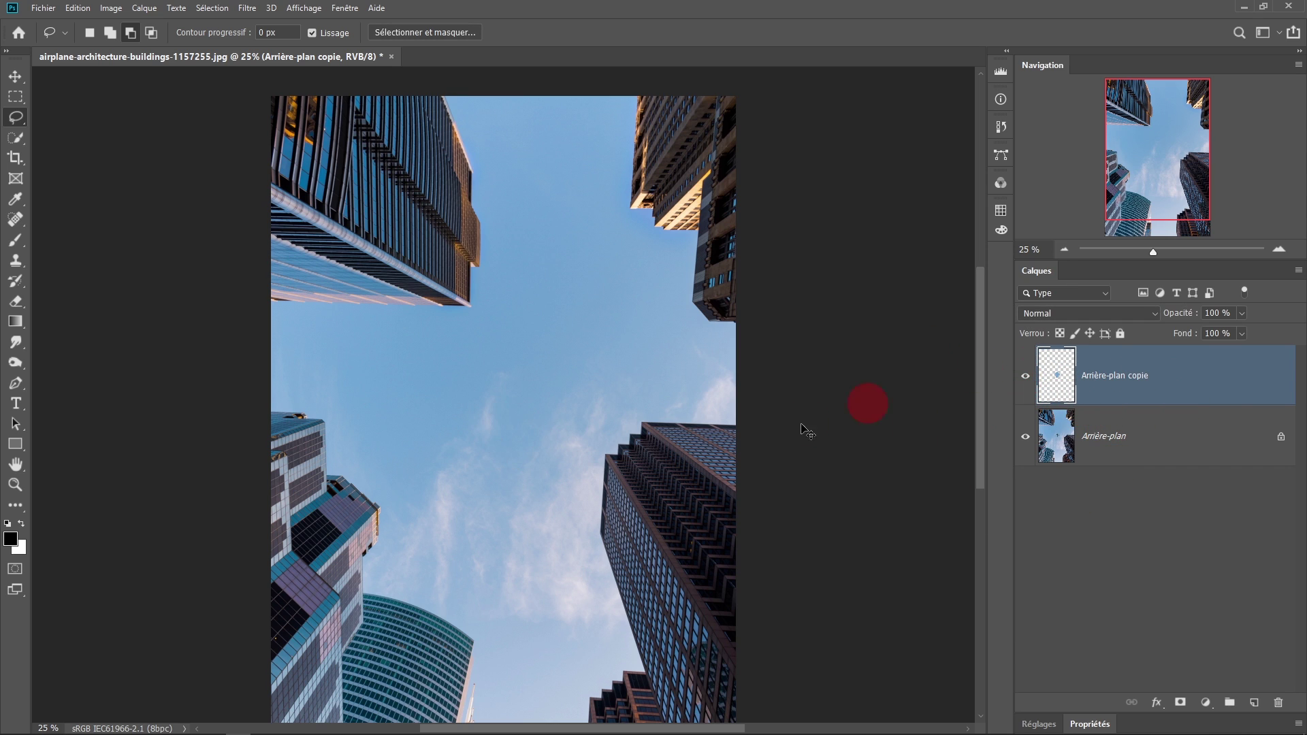
{"action": "left_click", "coordinate": [525, 467]}
{"action": "scroll", "coordinate": [525, 467], "scroll_direction": "up", "scroll_amount": 3}
{"action": "left_click", "coordinate": [1026, 376]}
{"action": "left_click", "coordinate": [1026, 376]}
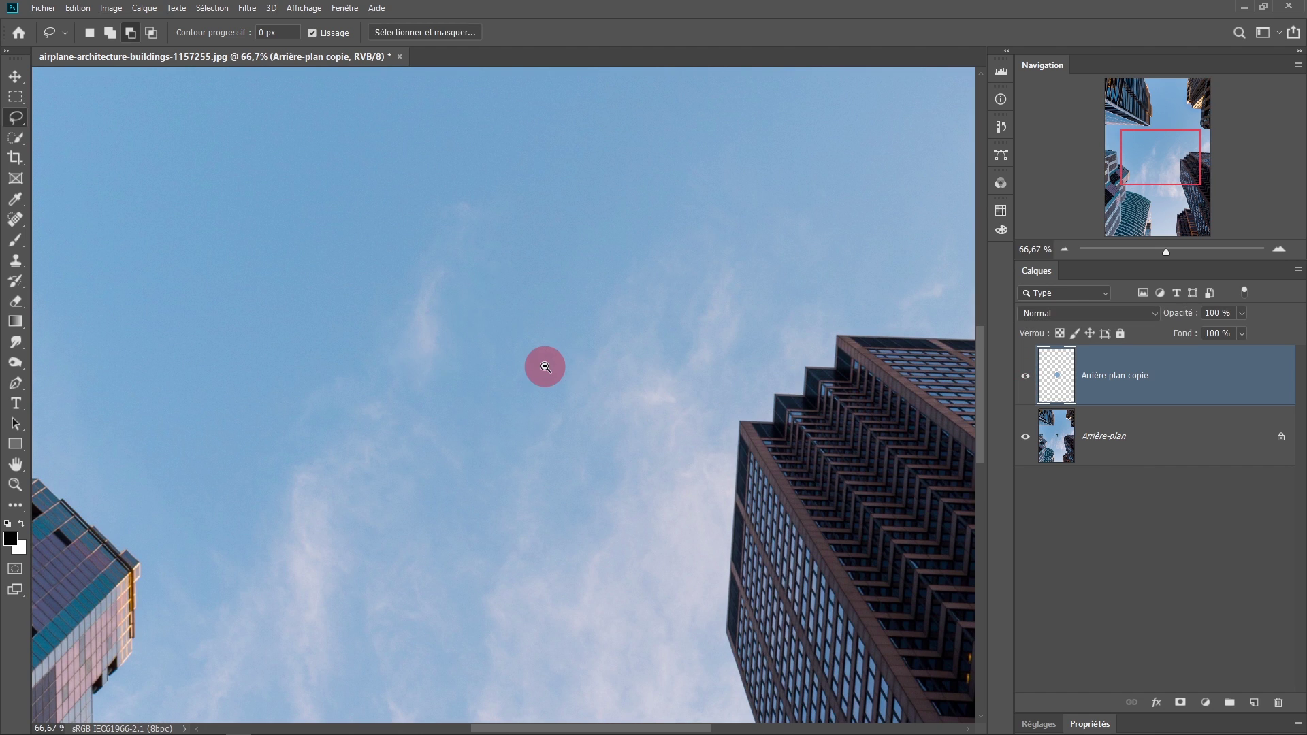
- Load the Arrière-plan copie layer's contents as a selection around the airplane area and hide that layer
{"action": "scroll", "coordinate": [543, 365], "scroll_direction": "down", "scroll_amount": 3}
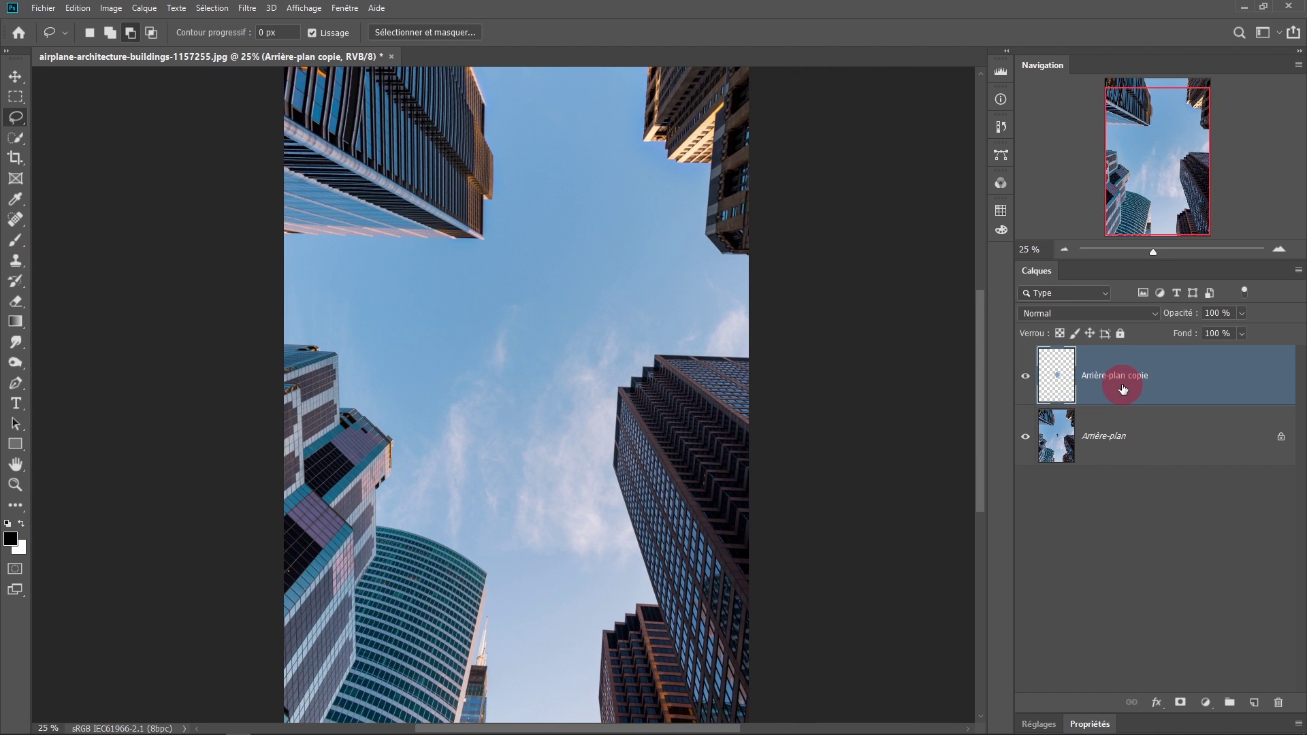
{"action": "left_click", "coordinate": [1058, 380], "text": "ctrl"}
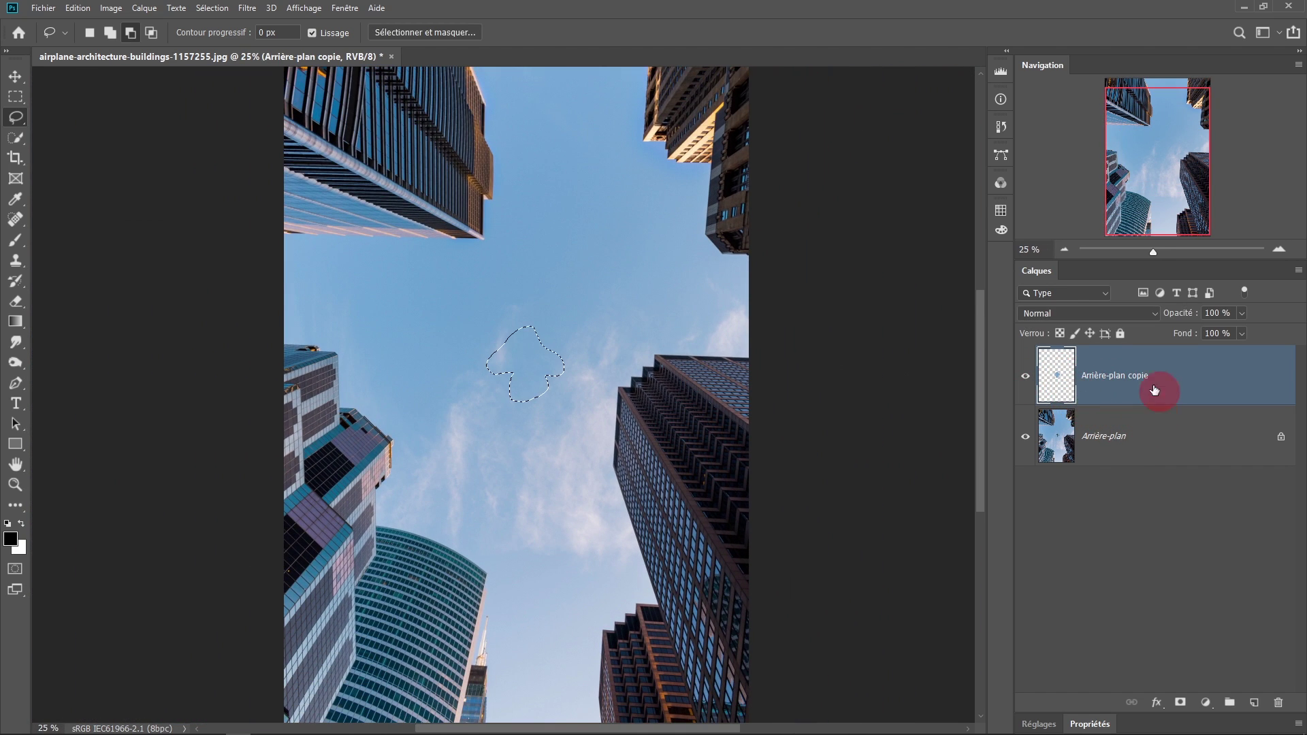
{"action": "left_click", "coordinate": [1023, 381]}
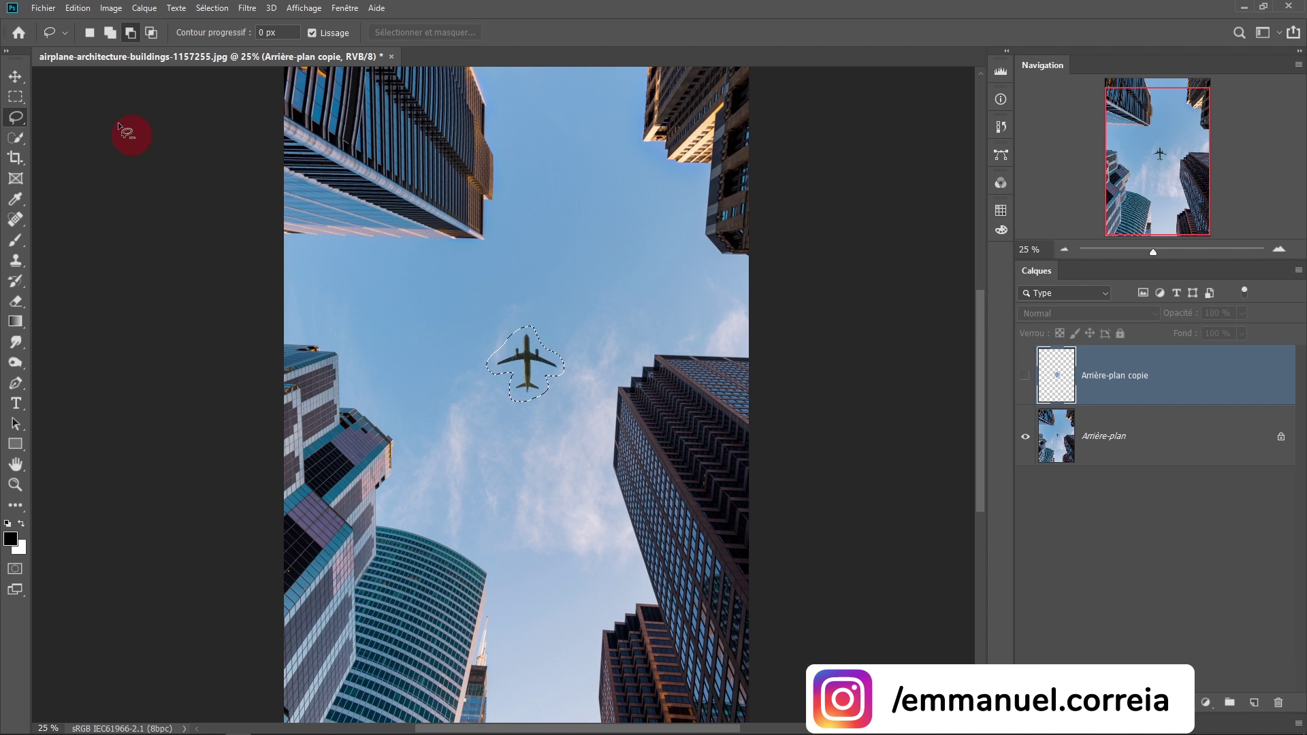
- Fill the selected airplane area on the Arrière-plan layer using Contenu pris en compte with Adaptation des couleurs, Normal mode and 100 % opacity
{"action": "left_click", "coordinate": [15, 76]}
{"action": "left_click", "coordinate": [1146, 461]}
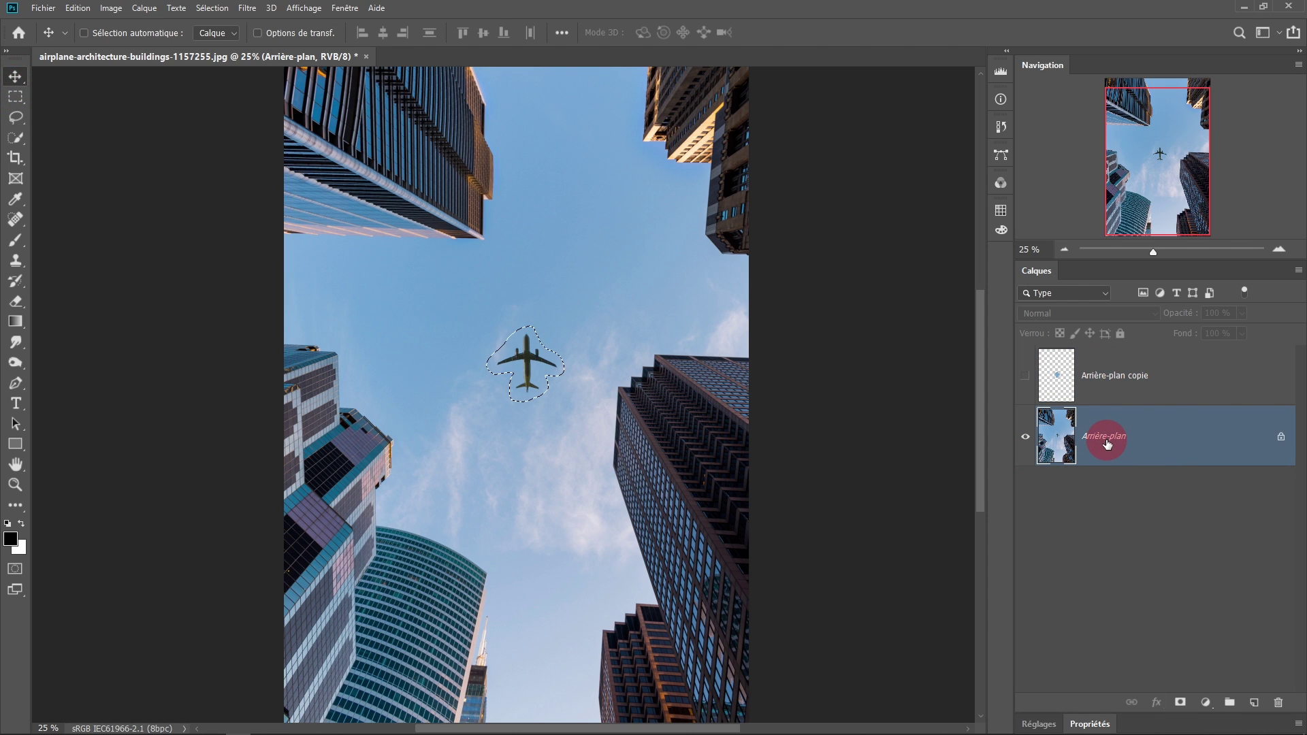
{"action": "left_click", "coordinate": [78, 8]}
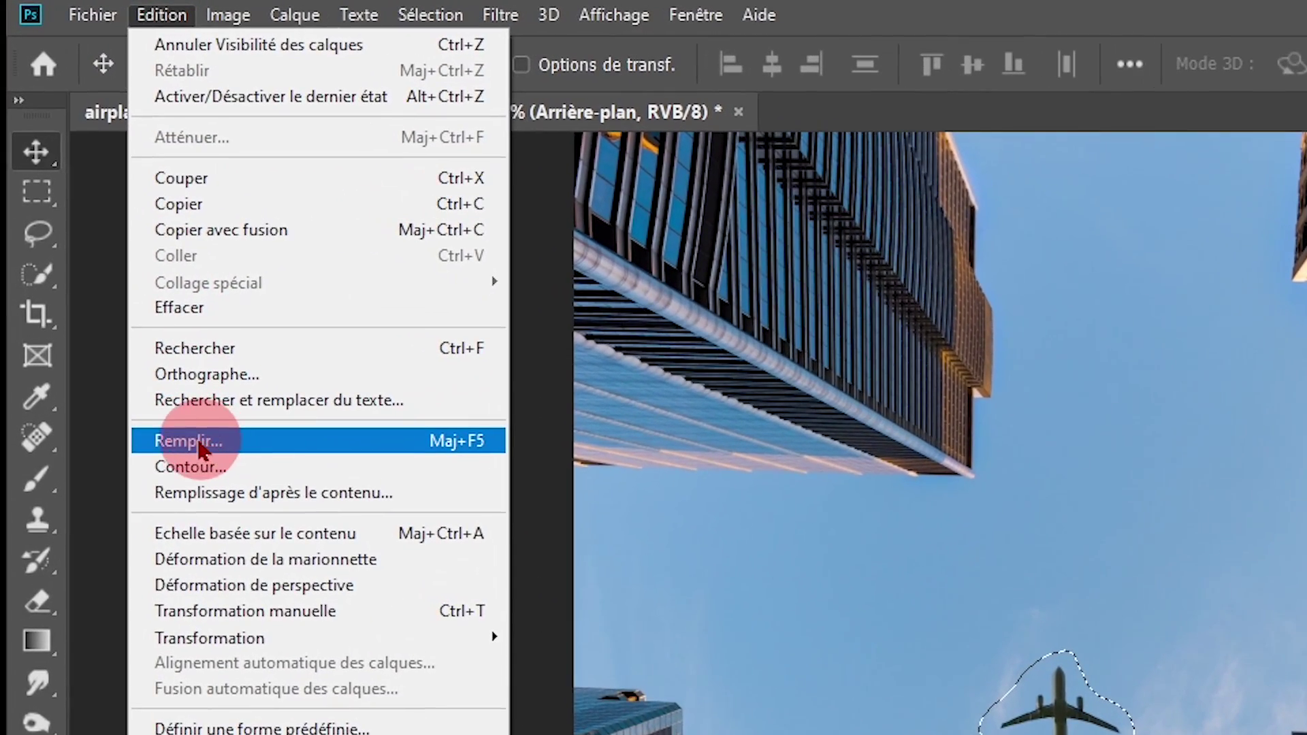
{"action": "left_click", "coordinate": [199, 443]}
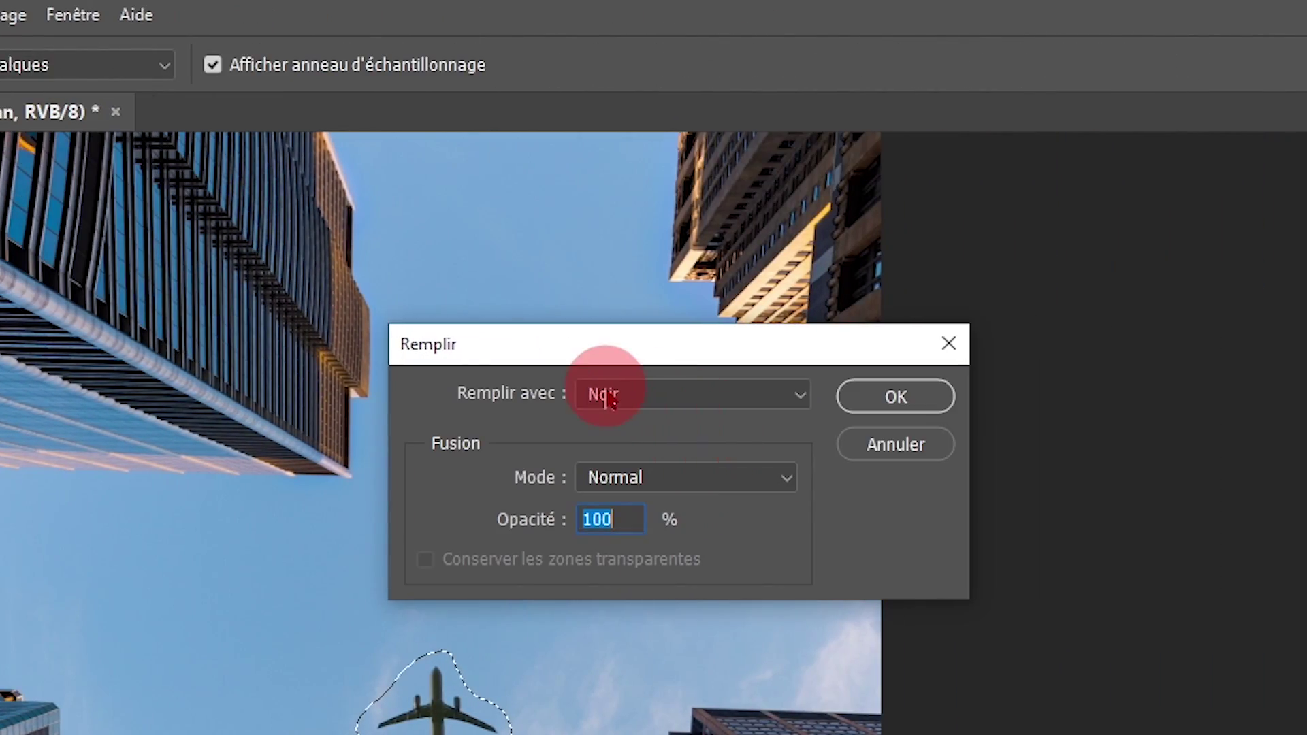
{"action": "left_click", "coordinate": [611, 400]}
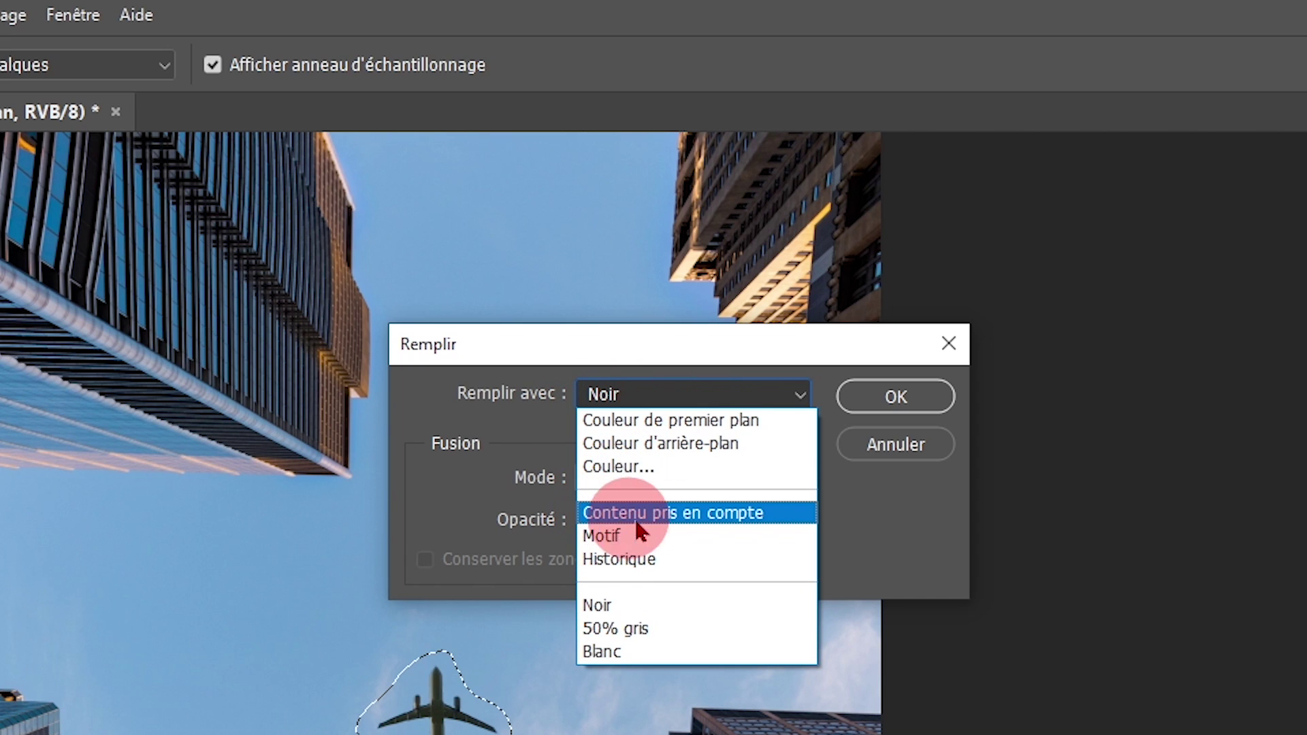
{"action": "left_click", "coordinate": [705, 525]}
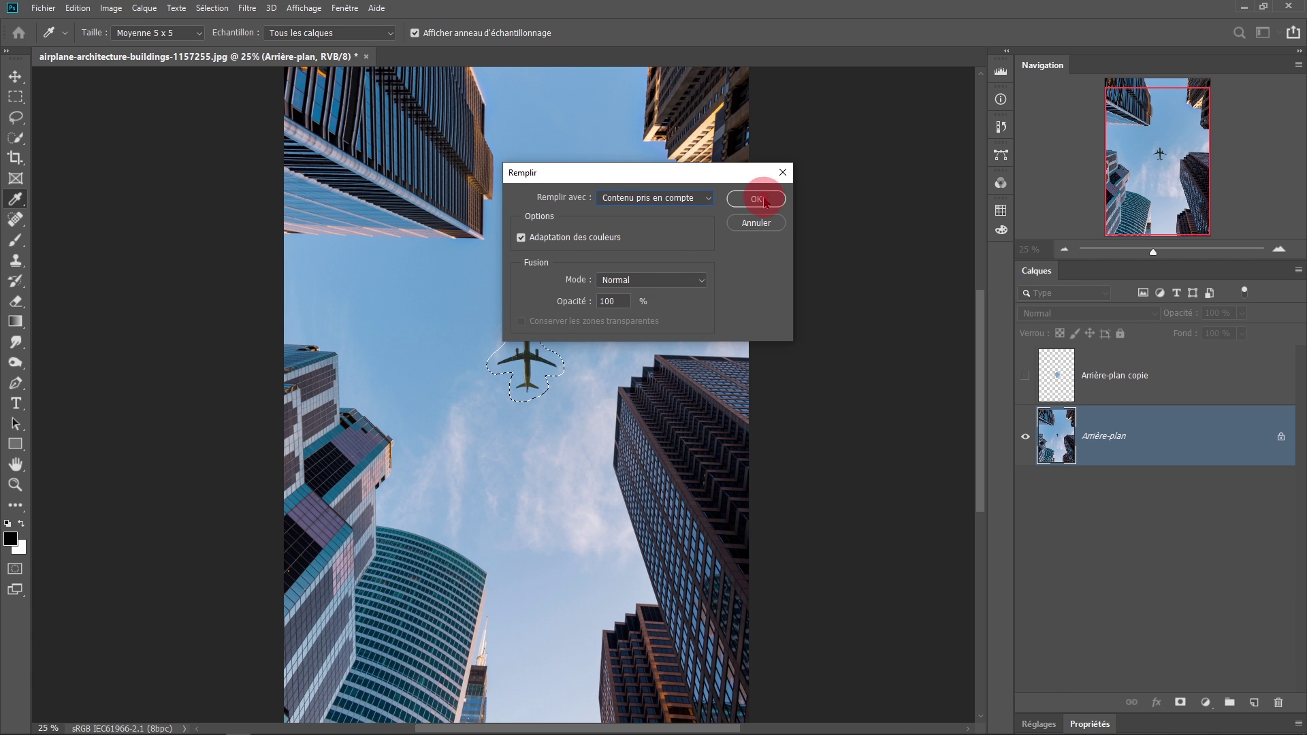
{"action": "left_click", "coordinate": [915, 400]}
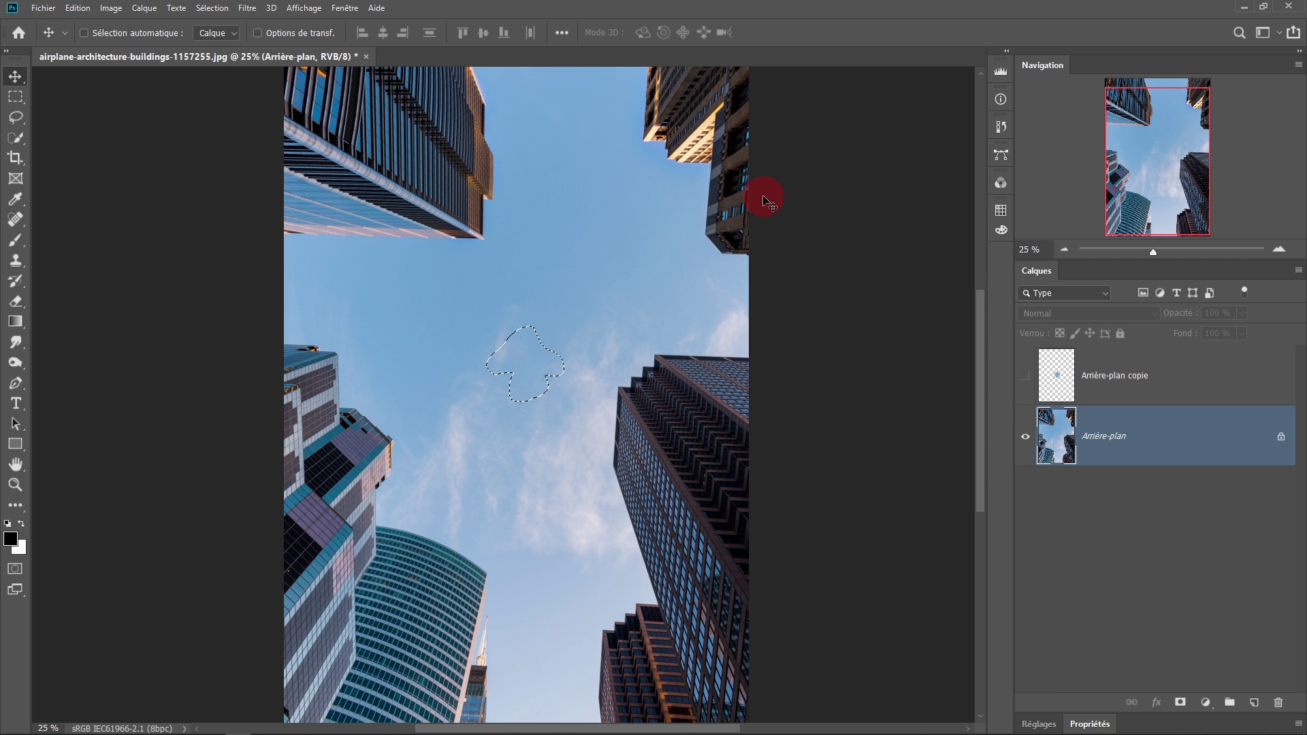
- Clear the selection, show the Arrière-plan copie layer again and inspect the filled sky up close
{"action": "left_click", "coordinate": [567, 392], "text": "ctrl"}
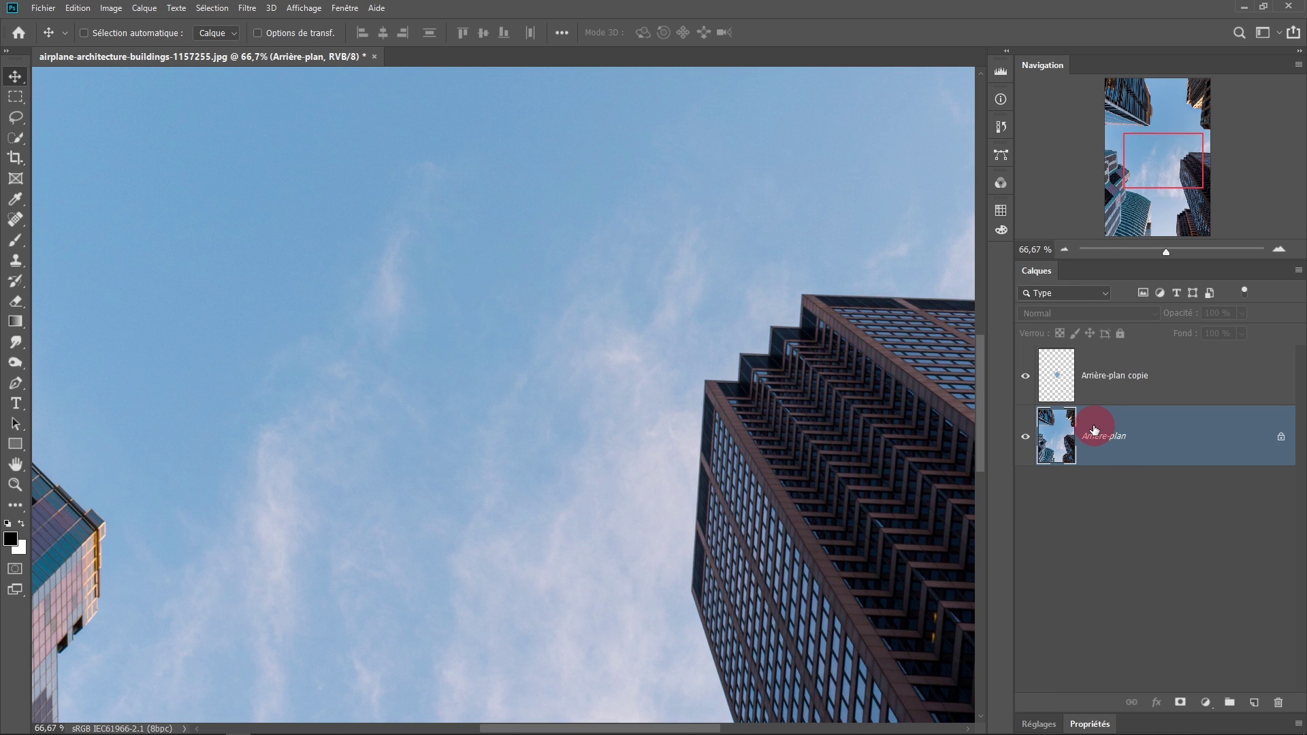
{"action": "scroll", "coordinate": [567, 356], "scroll_direction": "down", "scroll_amount": 2}
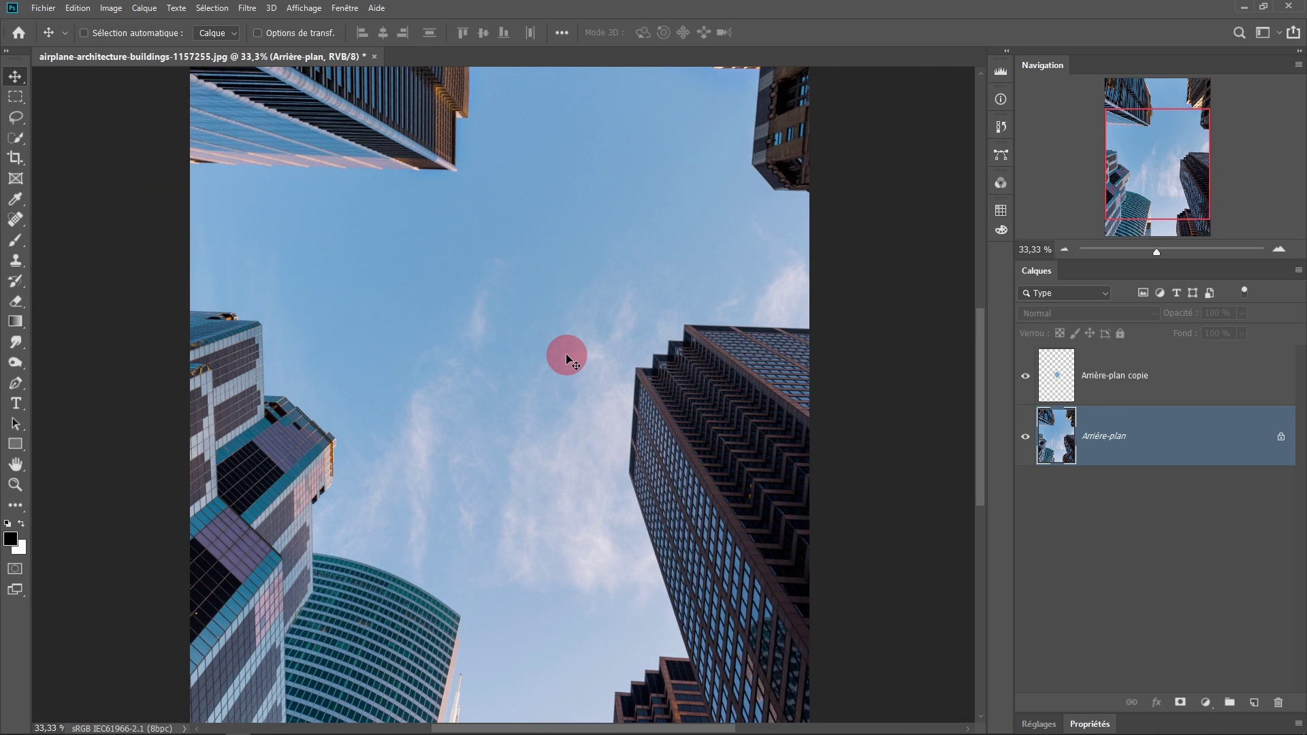
{"action": "left_click", "coordinate": [78, 8]}
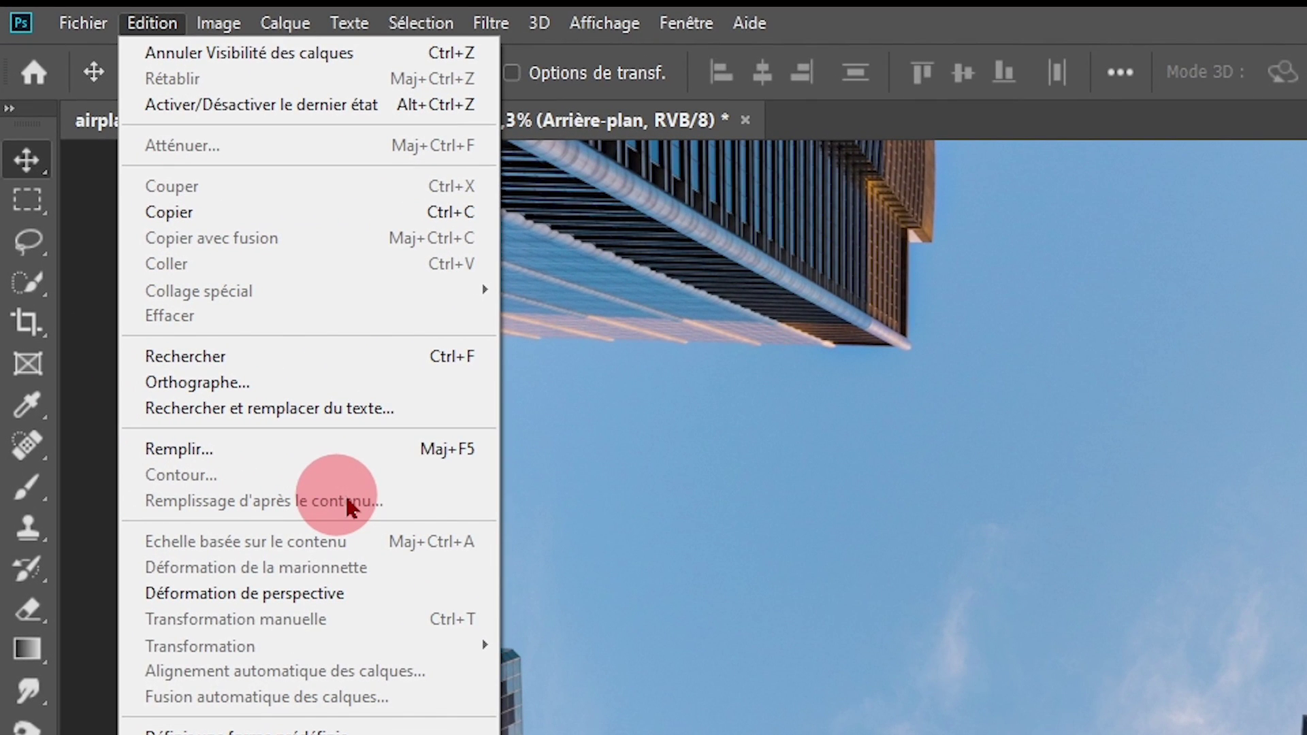
{"action": "left_click", "coordinate": [749, 130]}
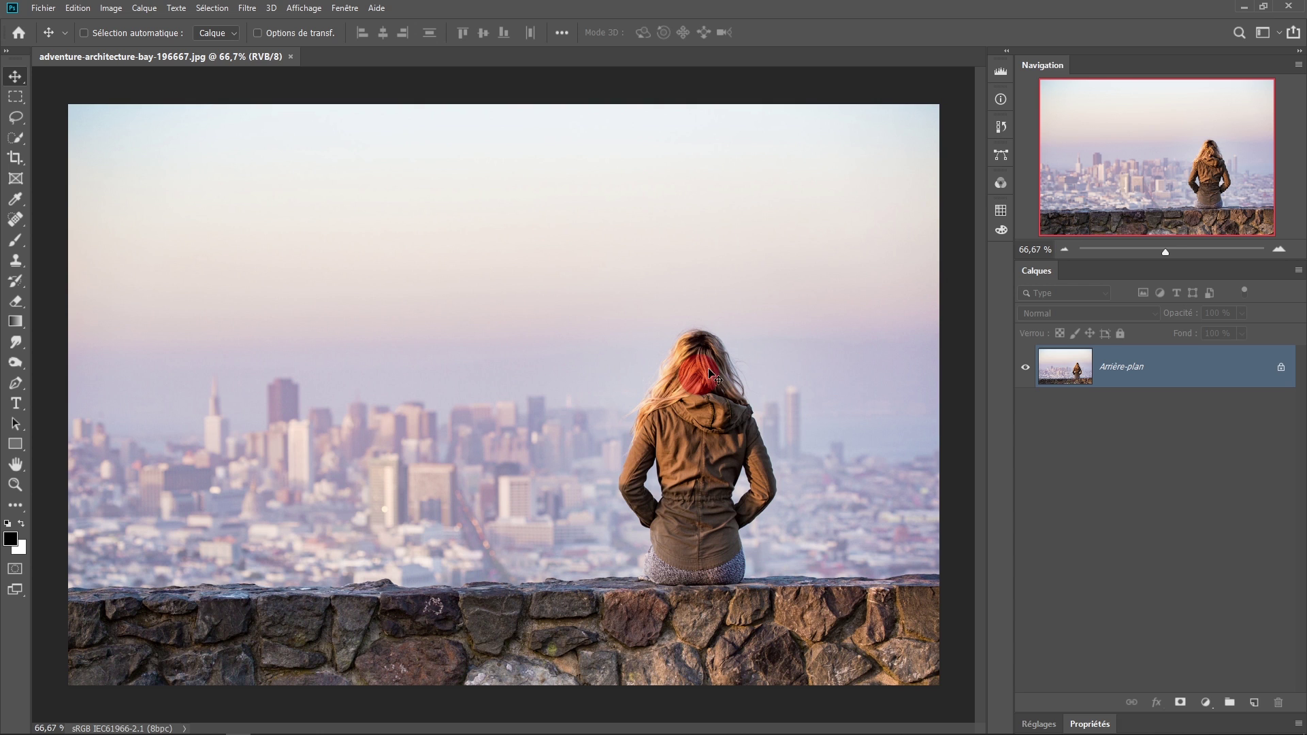
- In the adventure-architecture-bay-196667.jpg photo, lasso loosely around the seated woman, including the edge of the stone wall beneath her
{"action": "left_click", "coordinate": [675, 589]}
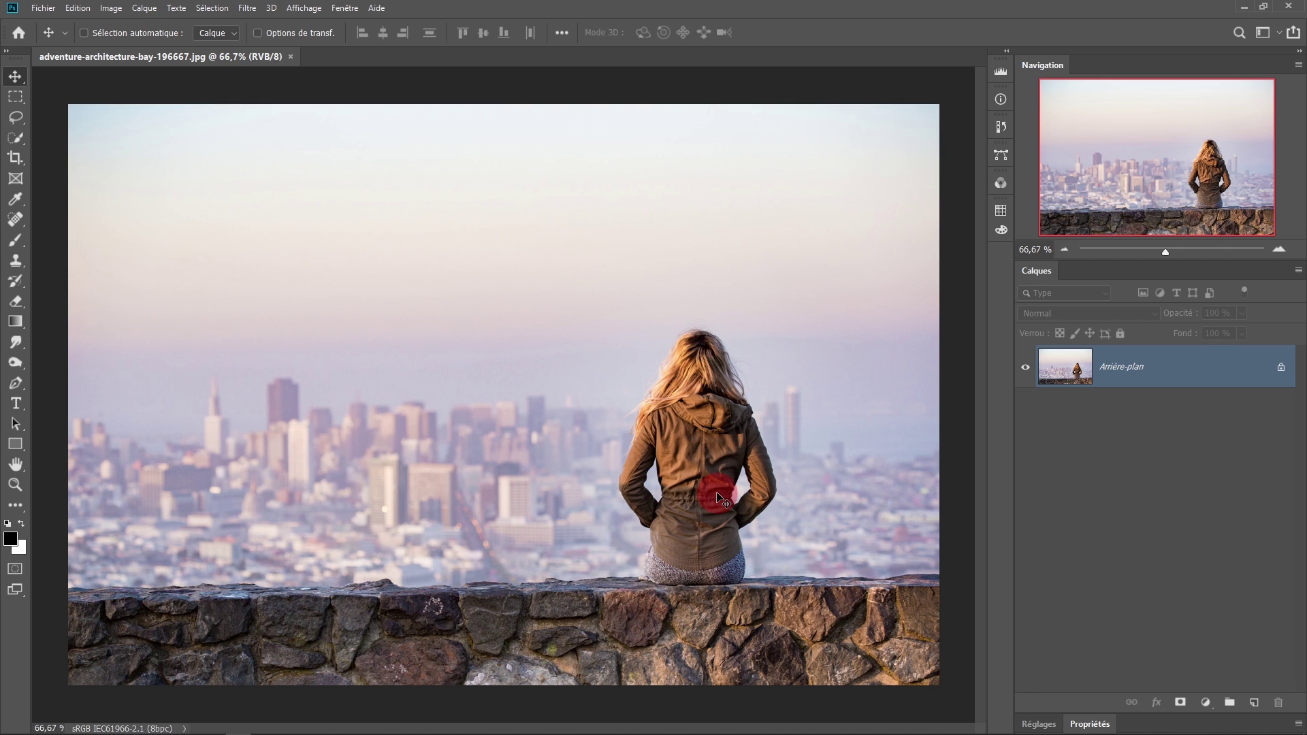
{"action": "scroll", "coordinate": [722, 505], "scroll_direction": "up", "scroll_amount": 1}
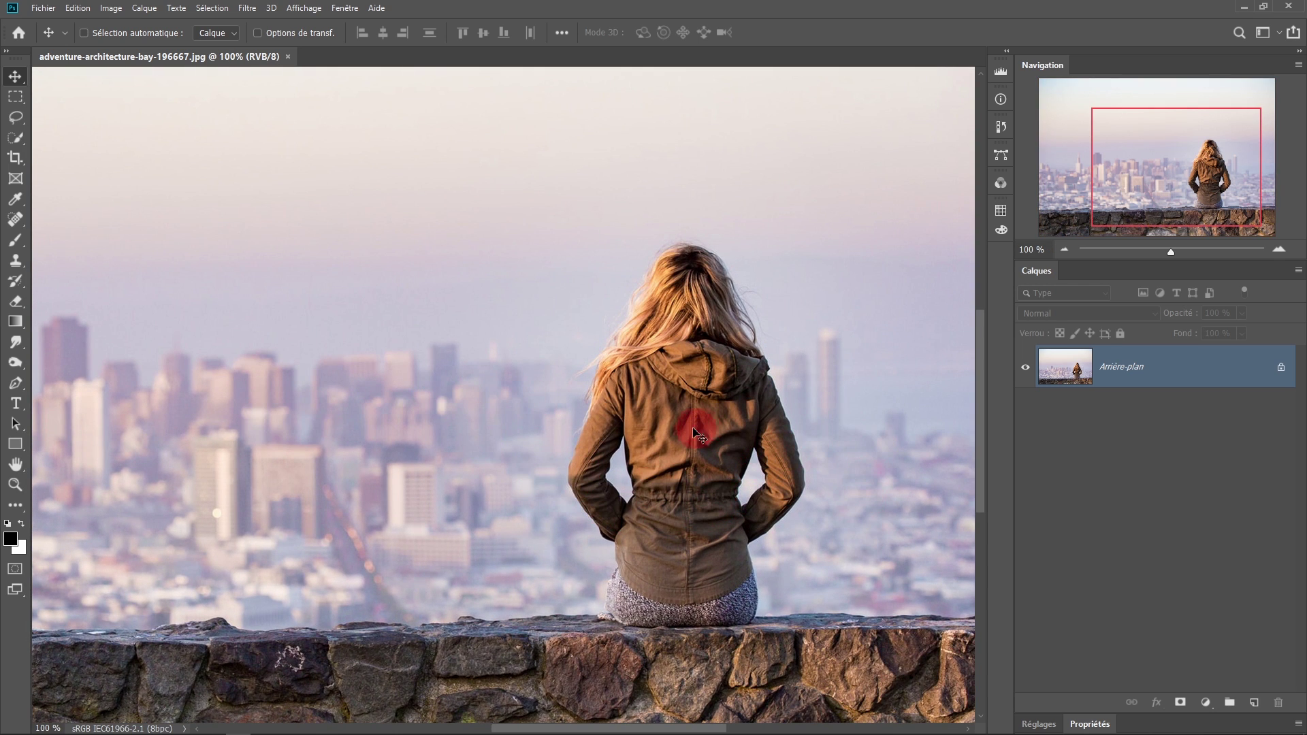
{"action": "scroll", "coordinate": [700, 423], "scroll_direction": "right", "scroll_amount": 2}
{"action": "left_click", "coordinate": [15, 120]}
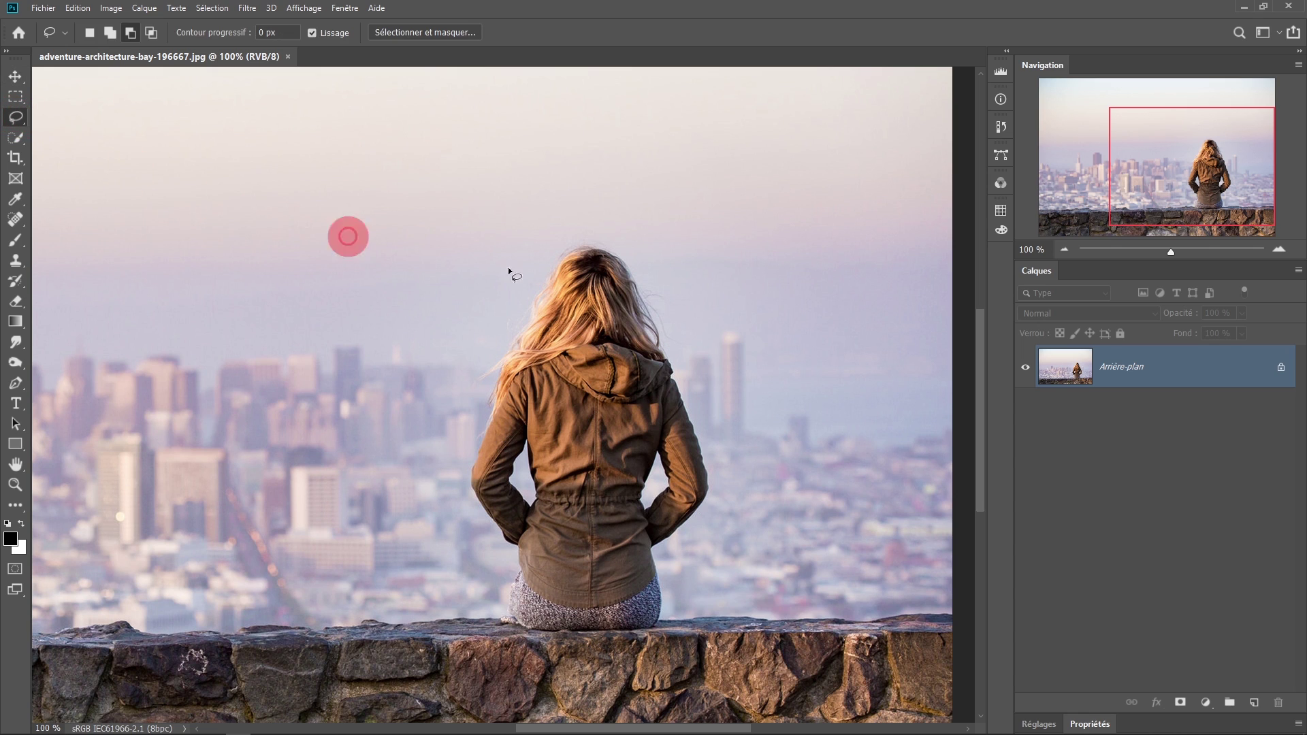
{"action": "mouse_move", "coordinate": [592, 240]}
{"action": "left_mouse_down"}
{"action": "mouse_move", "coordinate": [627, 239]}
{"action": "mouse_move", "coordinate": [674, 297]}
{"action": "mouse_move", "coordinate": [686, 371]}
{"action": "mouse_move", "coordinate": [731, 474]}
{"action": "mouse_move", "coordinate": [724, 522]}
{"action": "mouse_move", "coordinate": [679, 593]}
{"action": "mouse_move", "coordinate": [673, 646]}
{"action": "left_mouse_up"}
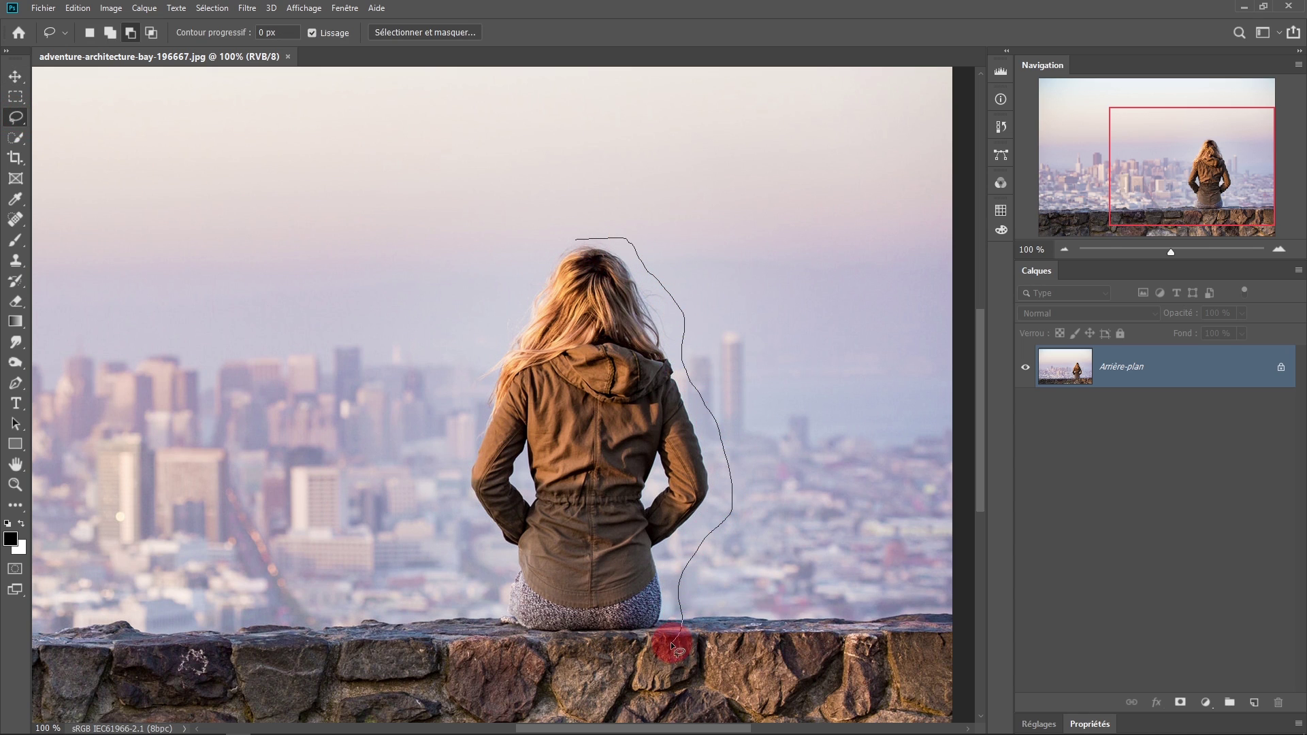
{"action": "mouse_move", "coordinate": [486, 625]}
{"action": "left_mouse_down"}
{"action": "mouse_move", "coordinate": [485, 542]}
{"action": "mouse_move", "coordinate": [451, 456]}
{"action": "mouse_move", "coordinate": [460, 343]}
{"action": "mouse_move", "coordinate": [512, 255]}
{"action": "mouse_move", "coordinate": [579, 235]}
{"action": "left_mouse_up"}
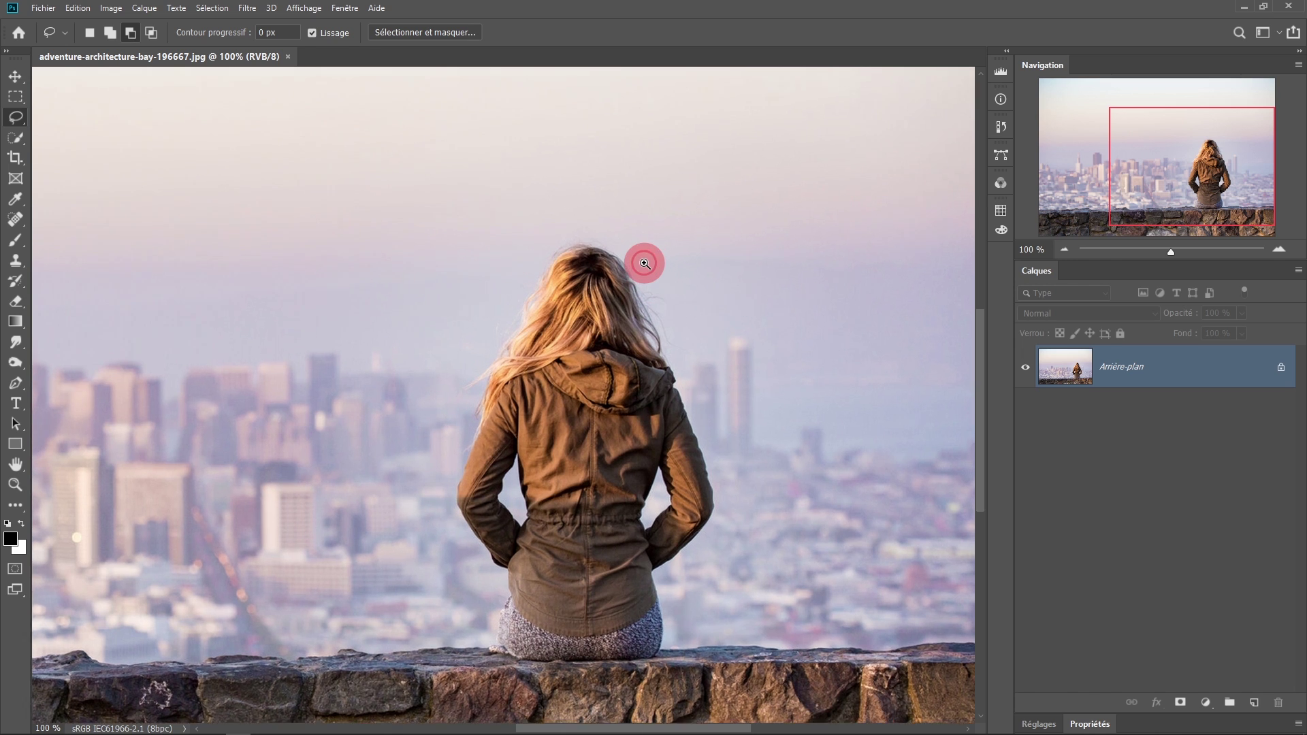
- Add the notch above the woman's head to the lasso selection so its outline is smooth there
{"action": "left_click", "coordinate": [645, 263], "text": "ctrl"}
{"action": "left_click", "coordinate": [644, 263], "text": "ctrl"}
{"action": "left_click", "coordinate": [644, 264], "text": "ctrl"}
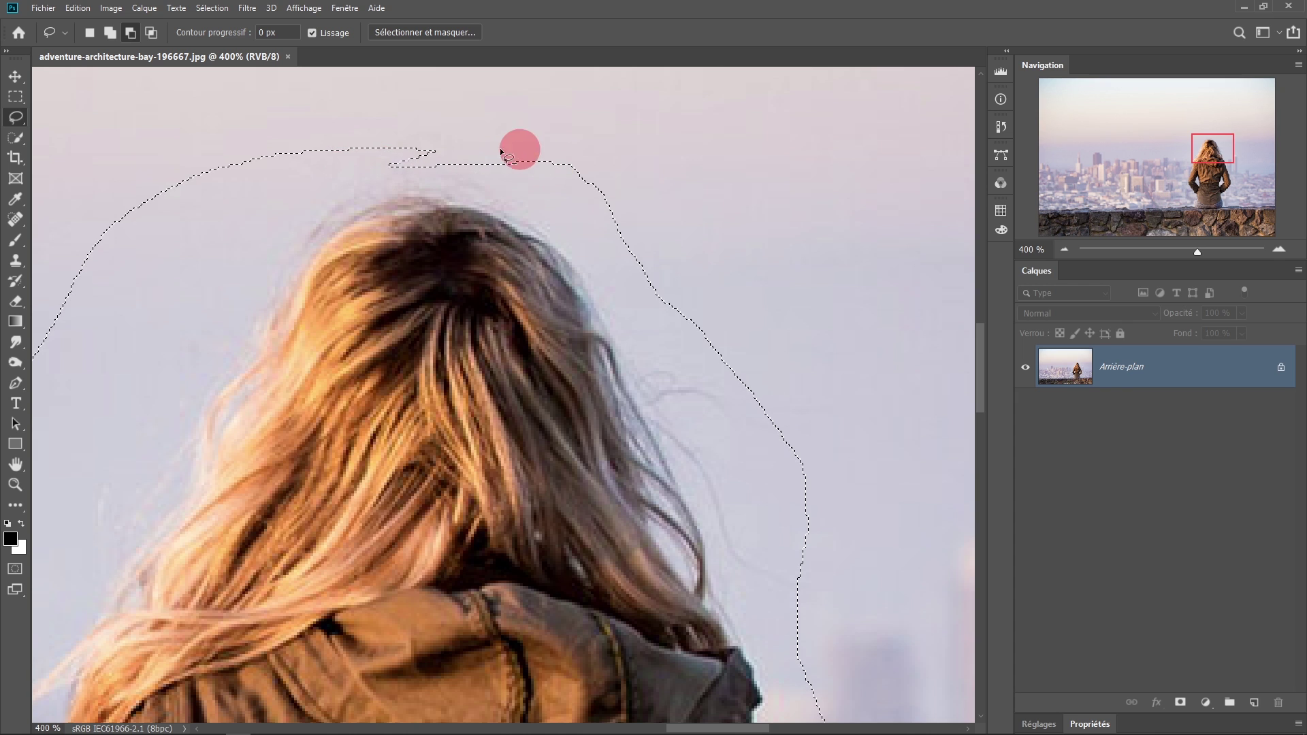
{"action": "key", "text": "shift"}
{"action": "mouse_move", "coordinate": [424, 152]}
{"action": "left_mouse_down"}
{"action": "mouse_move", "coordinate": [596, 163]}
{"action": "mouse_move", "coordinate": [415, 194]}
{"action": "mouse_move", "coordinate": [499, 167]}
{"action": "mouse_move", "coordinate": [554, 245]}
{"action": "left_mouse_up"}
{"action": "key", "text": "ctrl+minus"}
{"action": "key", "text": "ctrl+minus"}
{"action": "key", "text": "ctrl+minus"}
{"action": "key", "text": "ctrl+minus"}
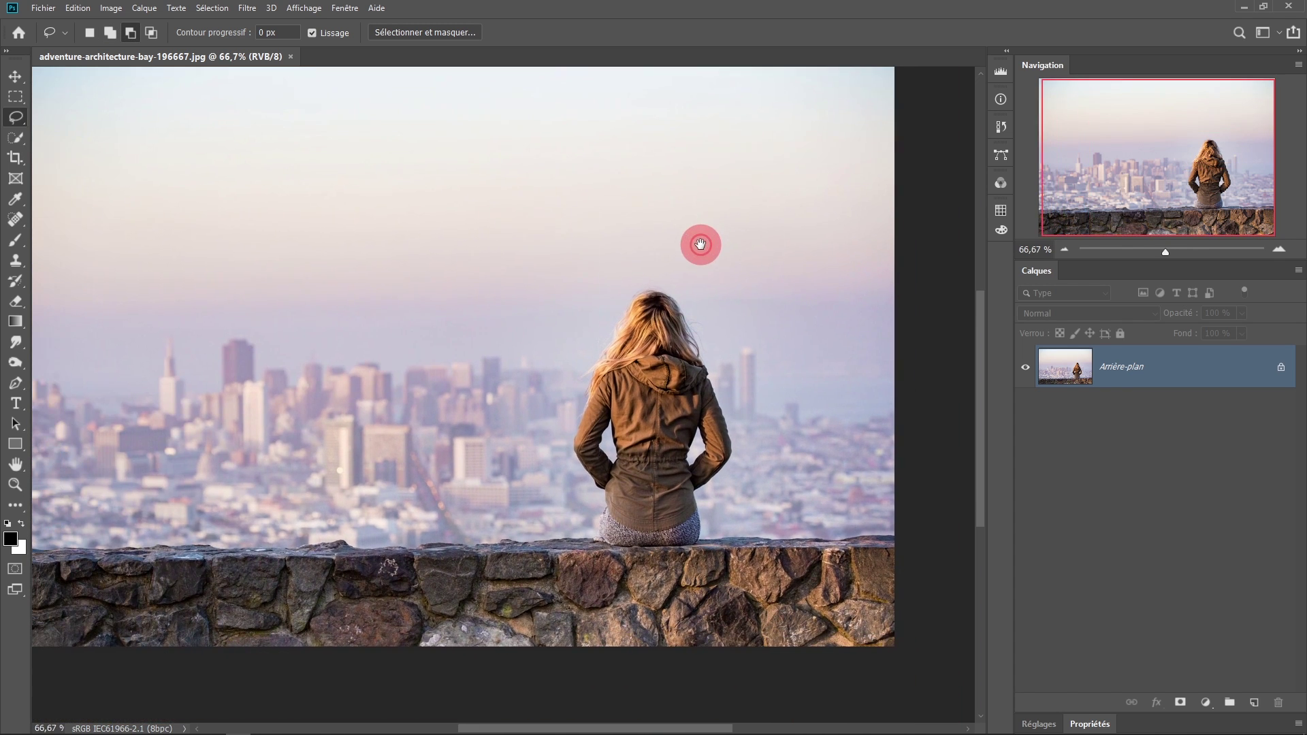
{"action": "left_click_drag", "start_coordinate": [701, 243], "coordinate": [720, 256]}
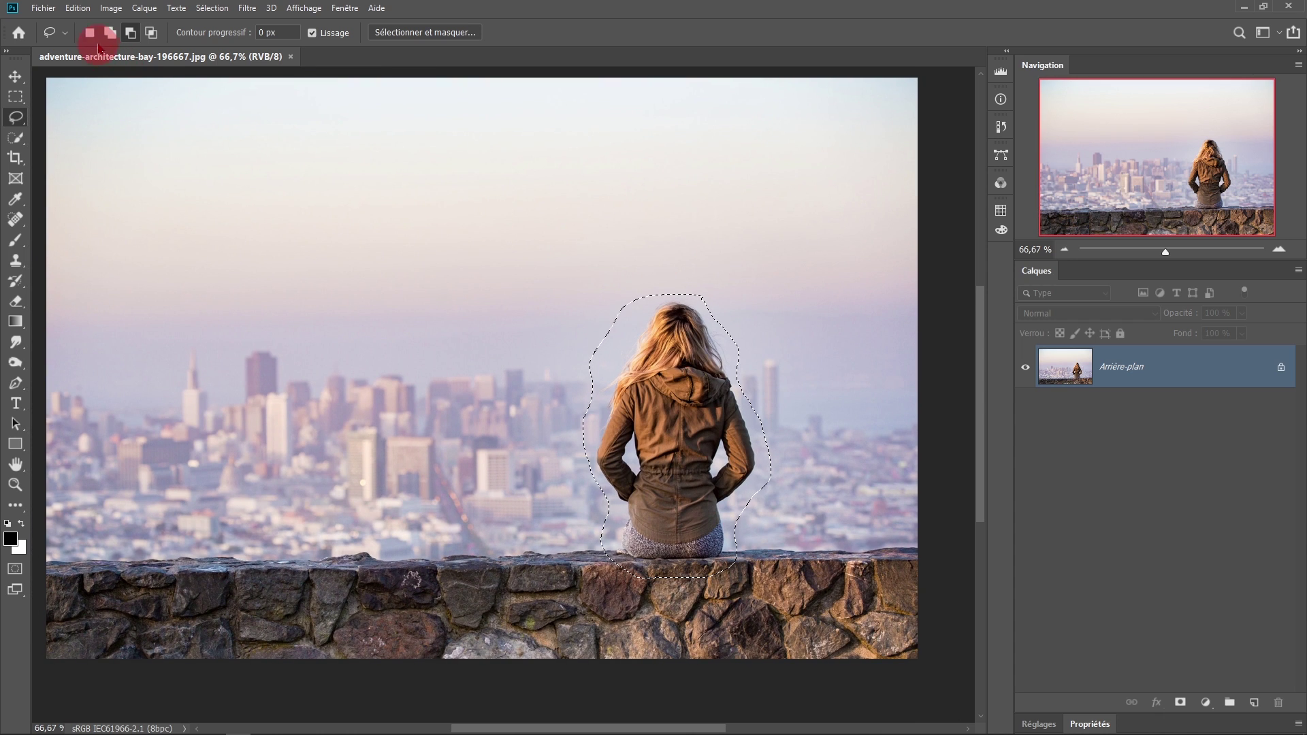
- Start Content-Aware Fill (Remplissage d'après le contenu) on the woman's selection and bring the whole photo into view
{"action": "left_click", "coordinate": [80, 8]}
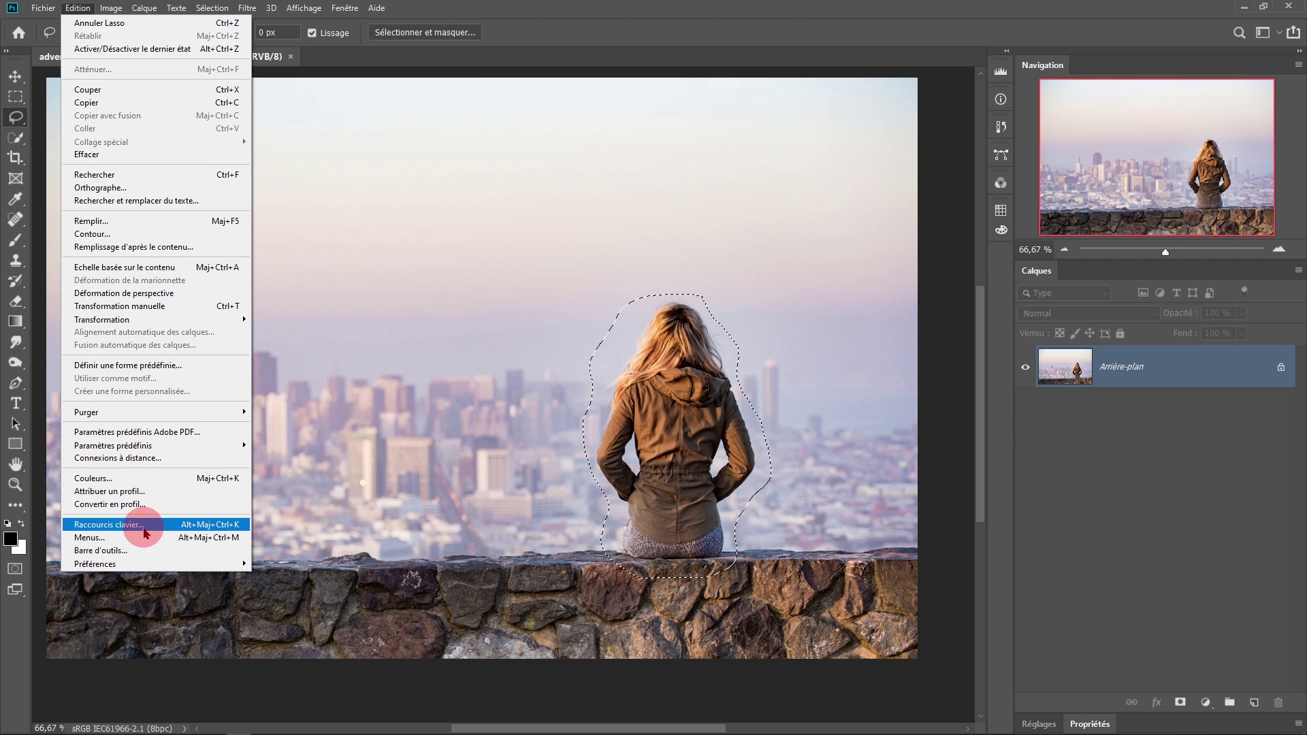
{"action": "left_click", "coordinate": [157, 252]}
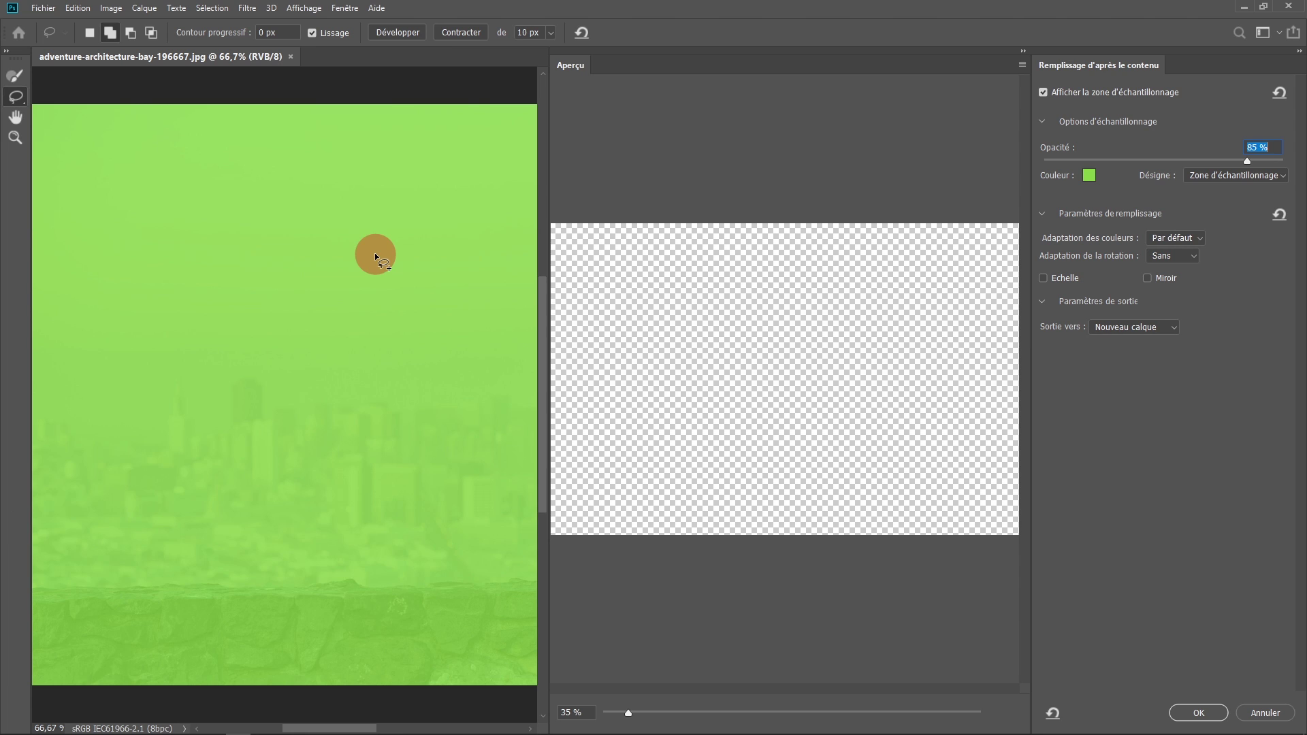
{"action": "left_click", "coordinate": [390, 335], "text": "alt"}
{"action": "left_click", "coordinate": [390, 335], "text": "alt"}
{"action": "left_click_drag", "start_coordinate": [396, 343], "coordinate": [329, 302]}
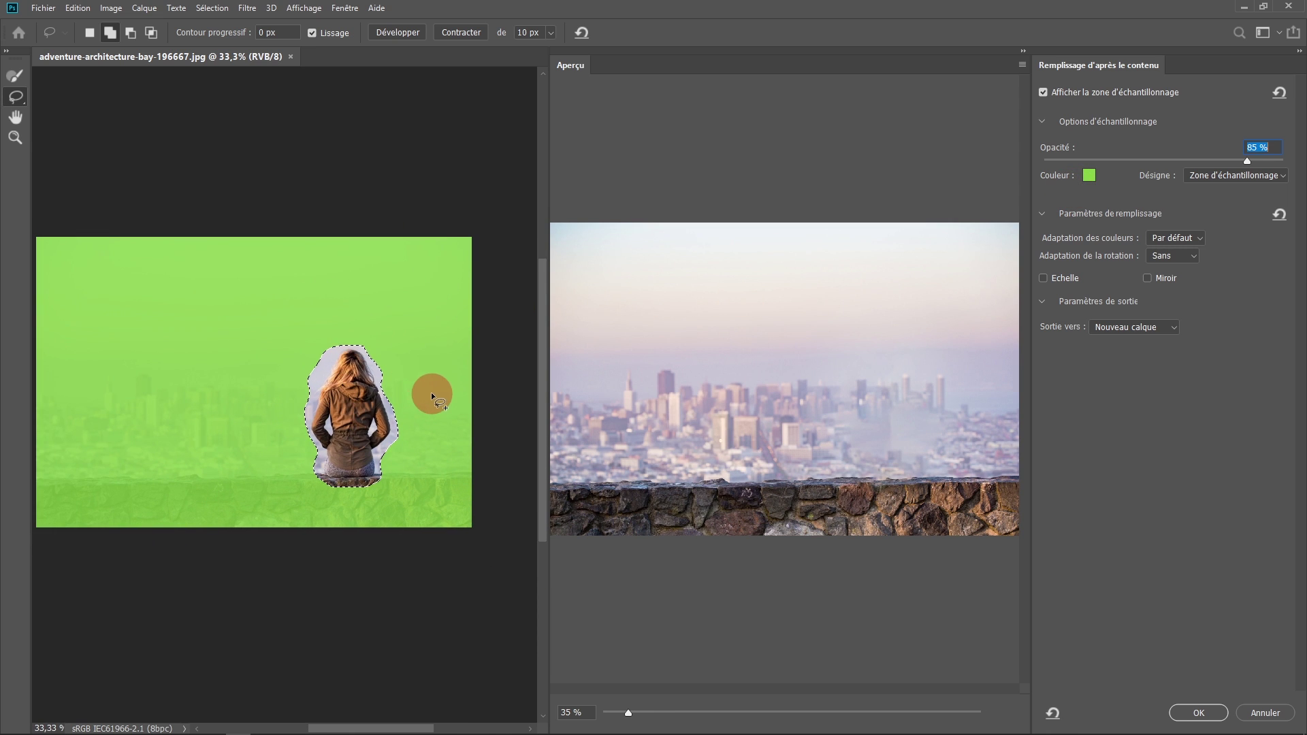
- Examine the preview of the filled area up close, checking the blurred city and the top of the stone wall
{"action": "left_click_drag", "start_coordinate": [777, 440], "coordinate": [832, 451]}
{"action": "scroll", "coordinate": [924, 466], "scroll_direction": "up", "scroll_amount": 4}
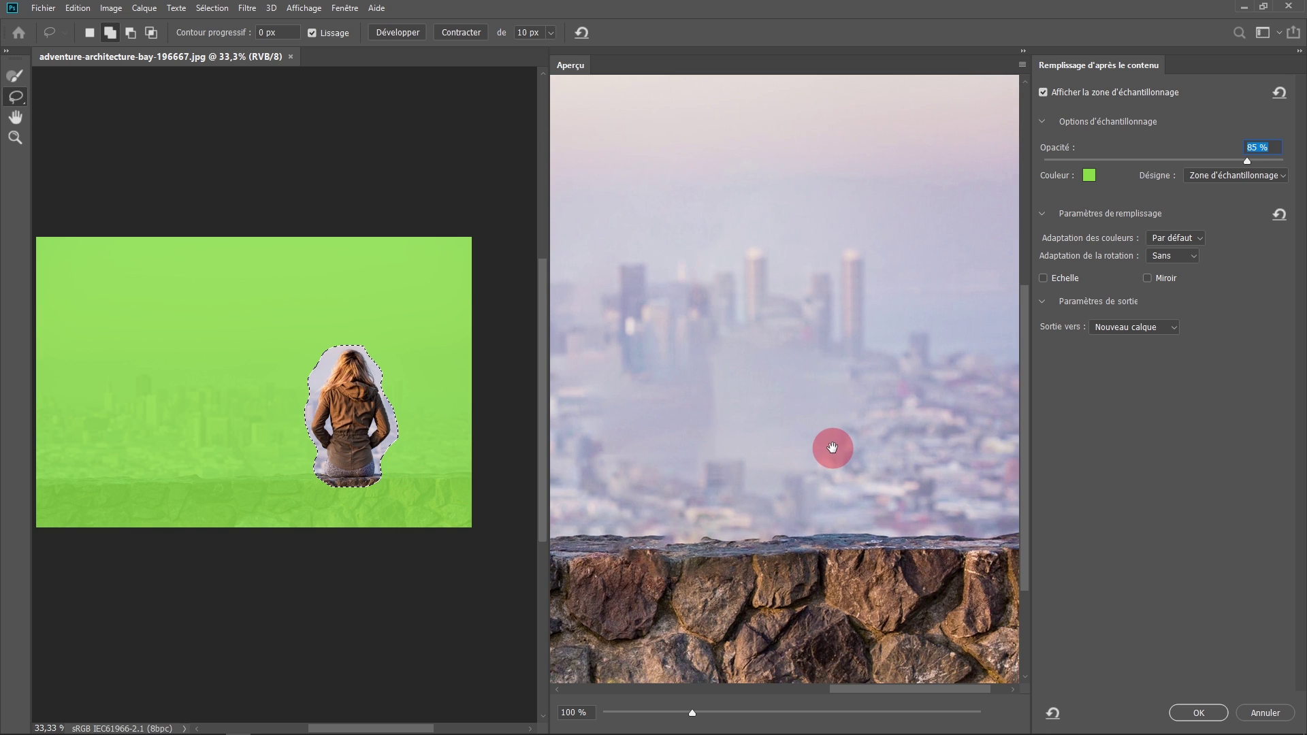
{"action": "scroll", "coordinate": [811, 392], "scroll_direction": "down", "scroll_amount": 1}
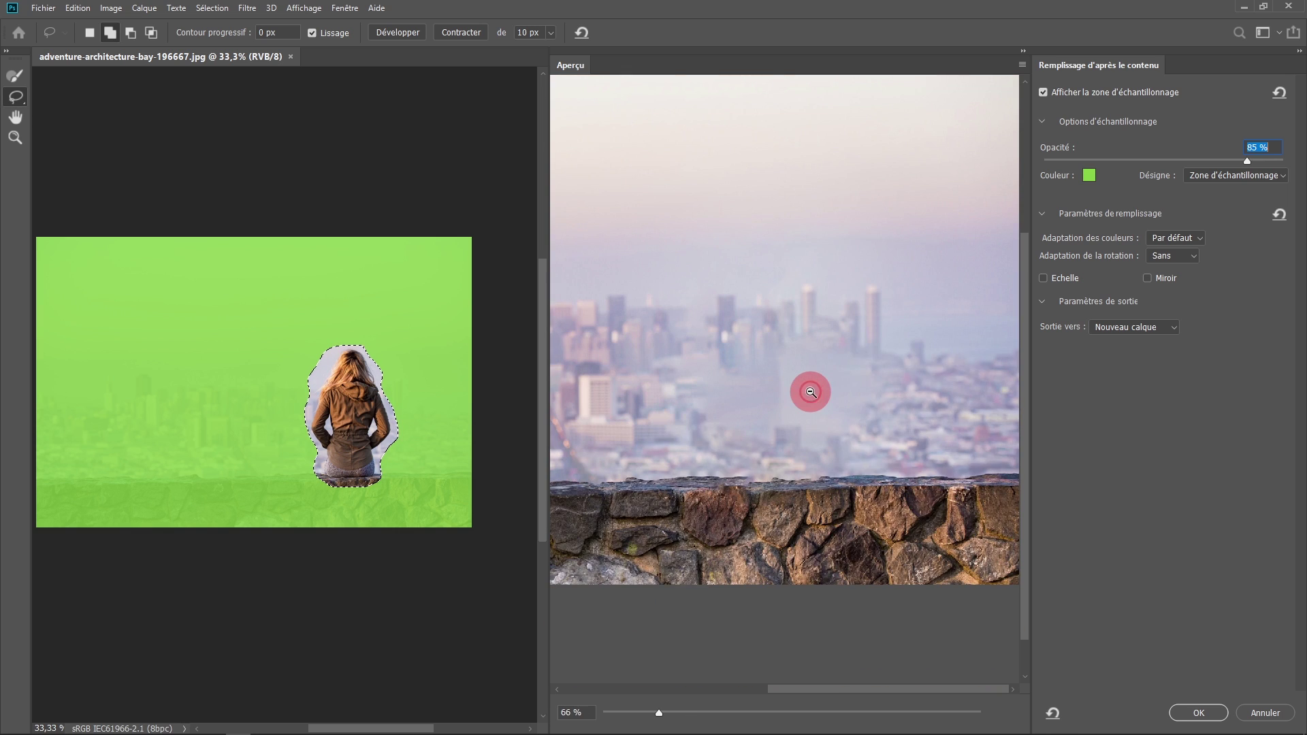
{"action": "left_click", "coordinate": [841, 531]}
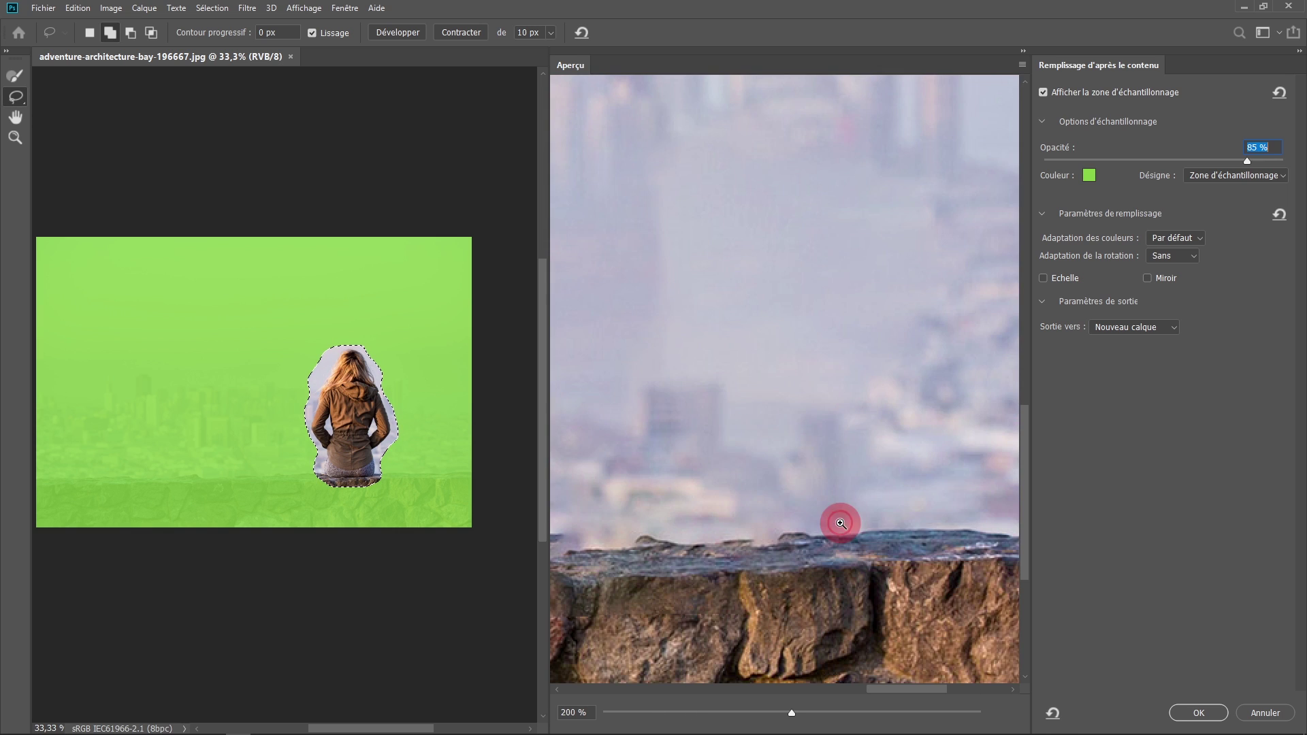
{"action": "left_click_drag", "start_coordinate": [847, 546], "coordinate": [742, 448]}
{"action": "left_click", "coordinate": [897, 462], "text": "alt"}
{"action": "left_click", "coordinate": [897, 463], "text": "alt"}
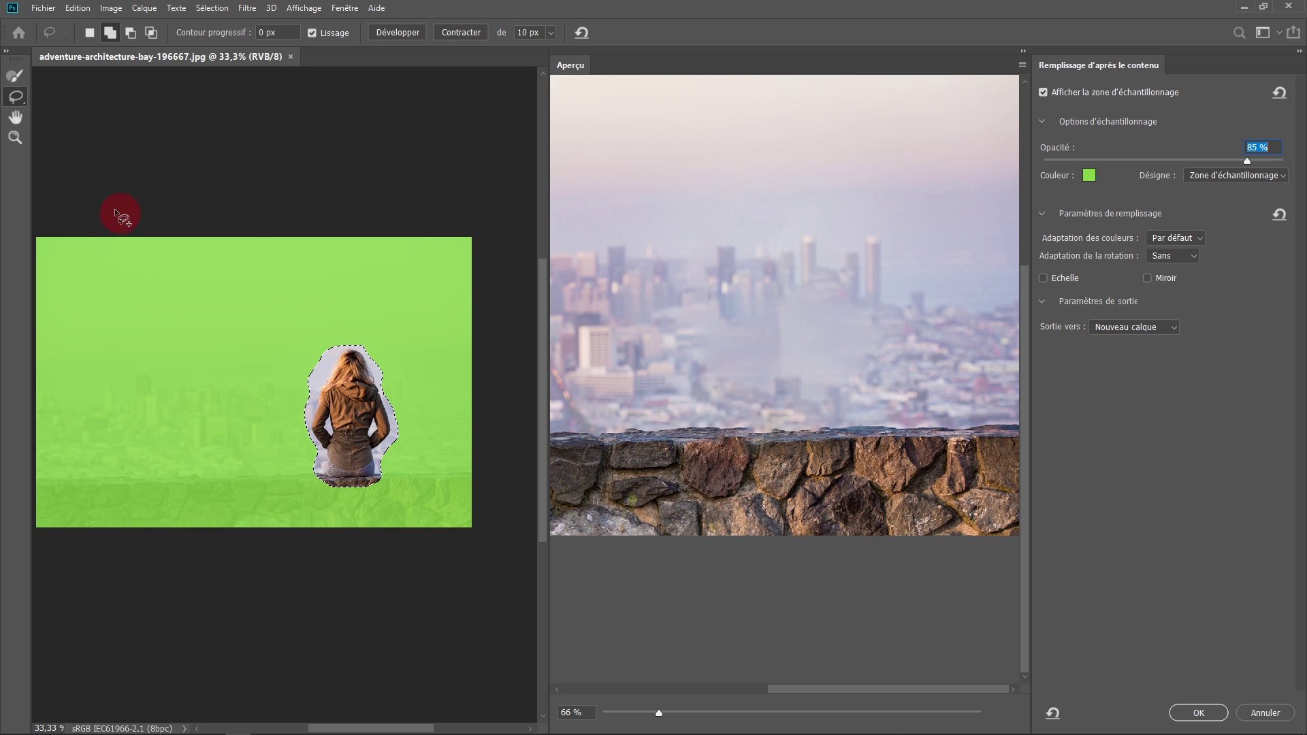
- Subtract the sky above the city from the sampling area with the sampling brush at size 540
{"action": "left_click", "coordinate": [15, 76]}
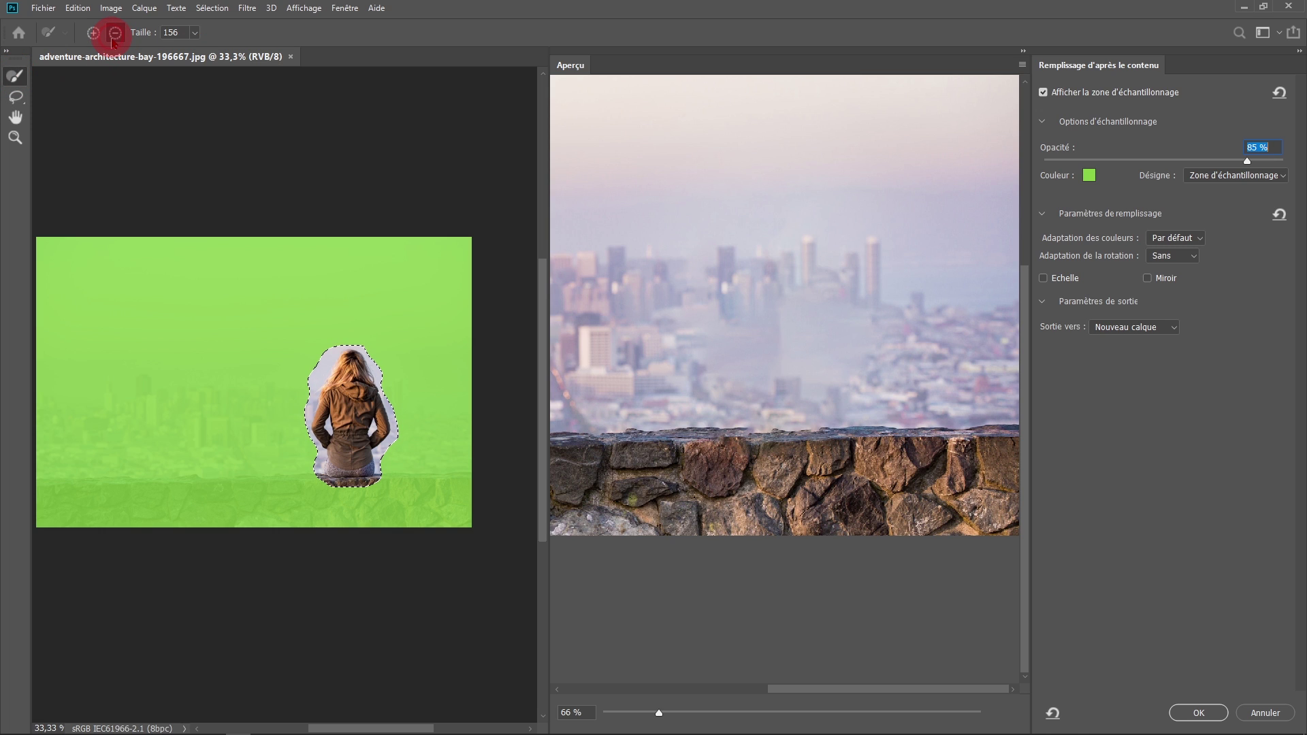
{"action": "left_click_drag", "start_coordinate": [177, 219], "coordinate": [220, 217]}
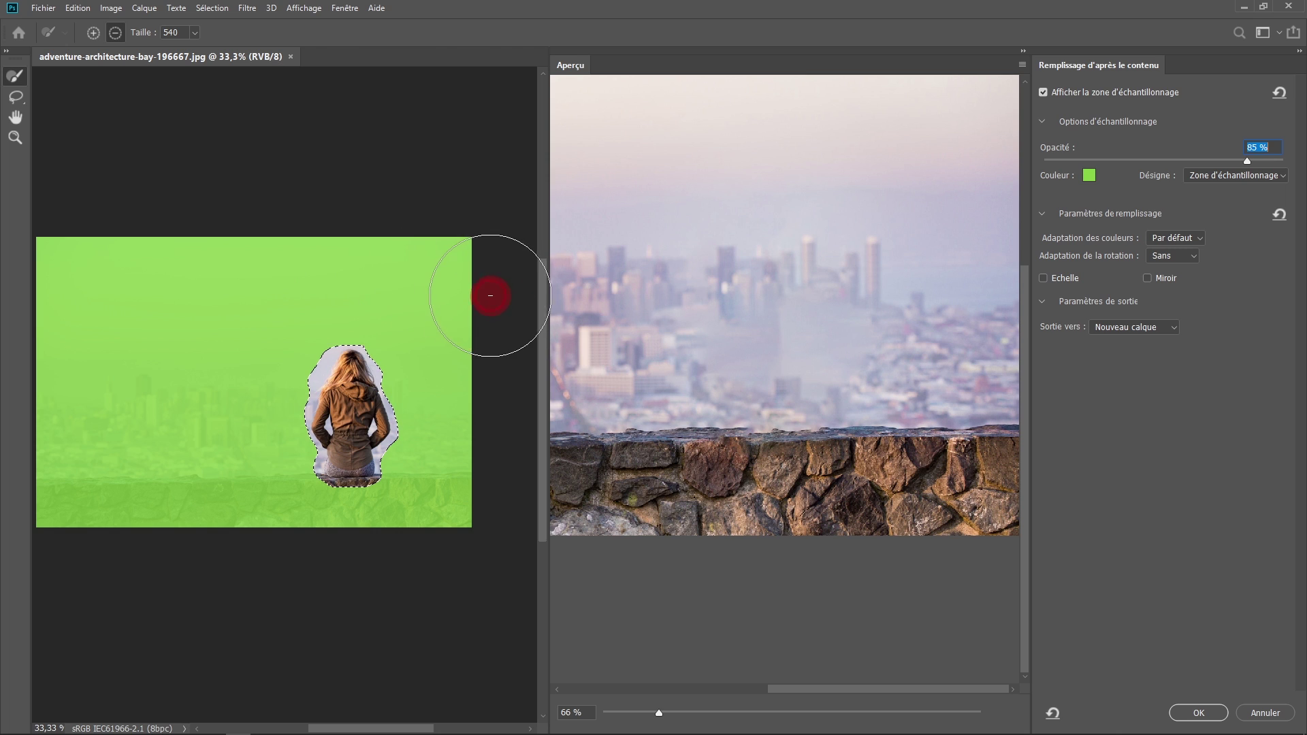
{"action": "mouse_move", "coordinate": [491, 292]}
{"action": "left_mouse_down"}
{"action": "mouse_move", "coordinate": [237, 285]}
{"action": "mouse_move", "coordinate": [382, 293]}
{"action": "mouse_move", "coordinate": [478, 318]}
{"action": "mouse_move", "coordinate": [84, 314]}
{"action": "mouse_move", "coordinate": [241, 262]}
{"action": "mouse_move", "coordinate": [39, 275]}
{"action": "mouse_move", "coordinate": [259, 292]}
{"action": "left_mouse_up"}
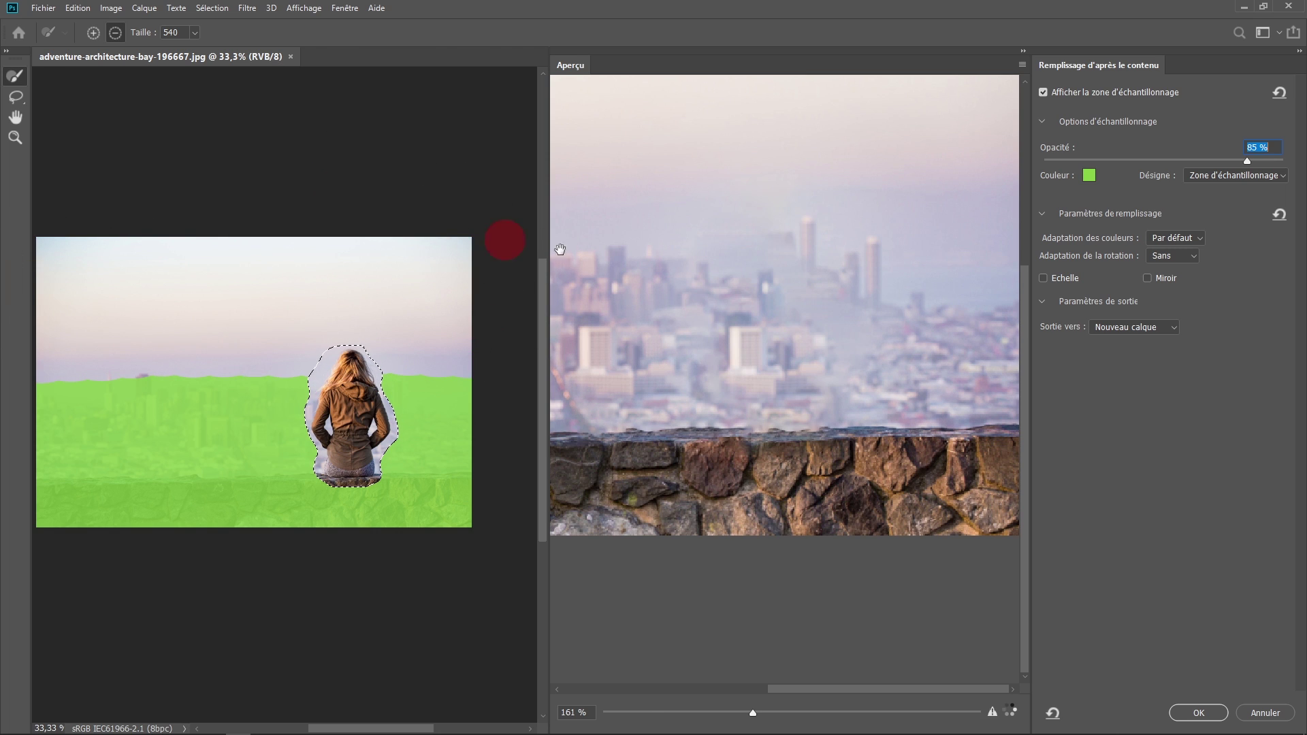
- Set the sampling brush size to 220 and the sampling overlay's opacity to 55 %
{"action": "left_click_drag", "start_coordinate": [334, 385], "coordinate": [236, 414]}
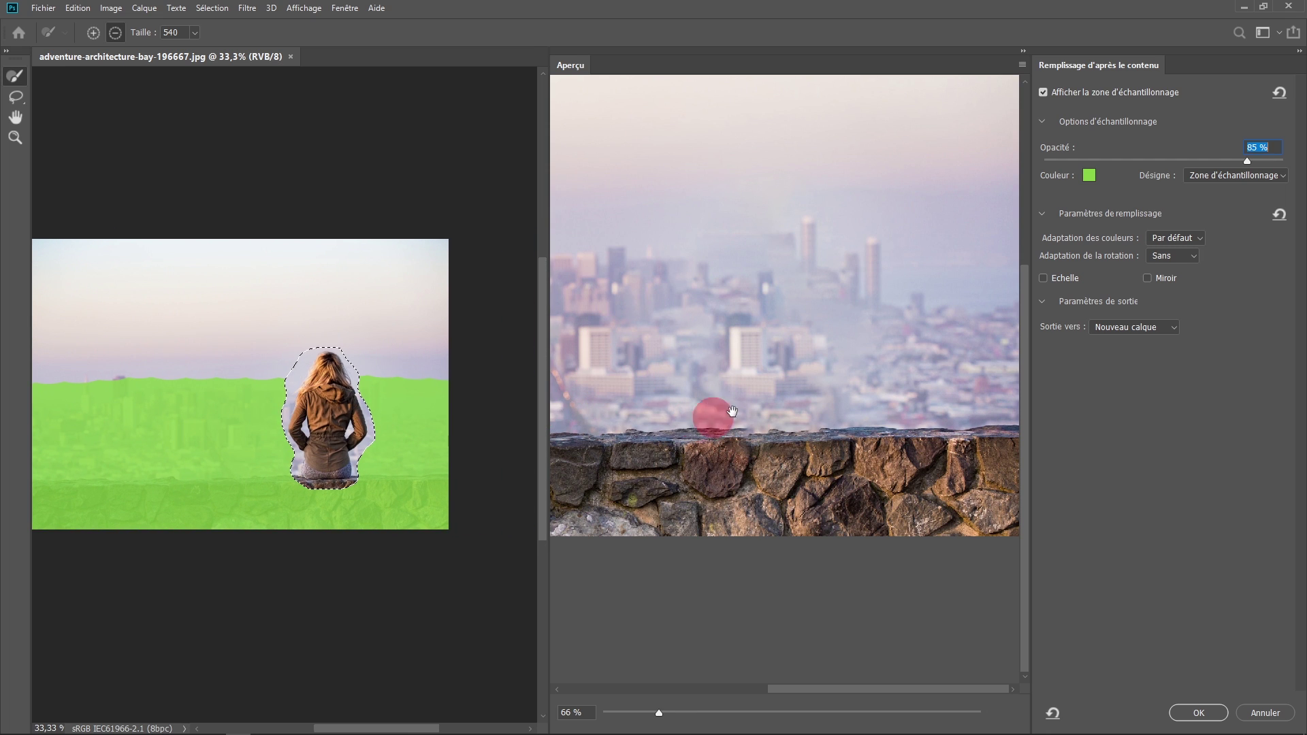
{"action": "left_click", "coordinate": [222, 469], "text": "ctrl"}
{"action": "left_click", "coordinate": [223, 468], "text": "ctrl"}
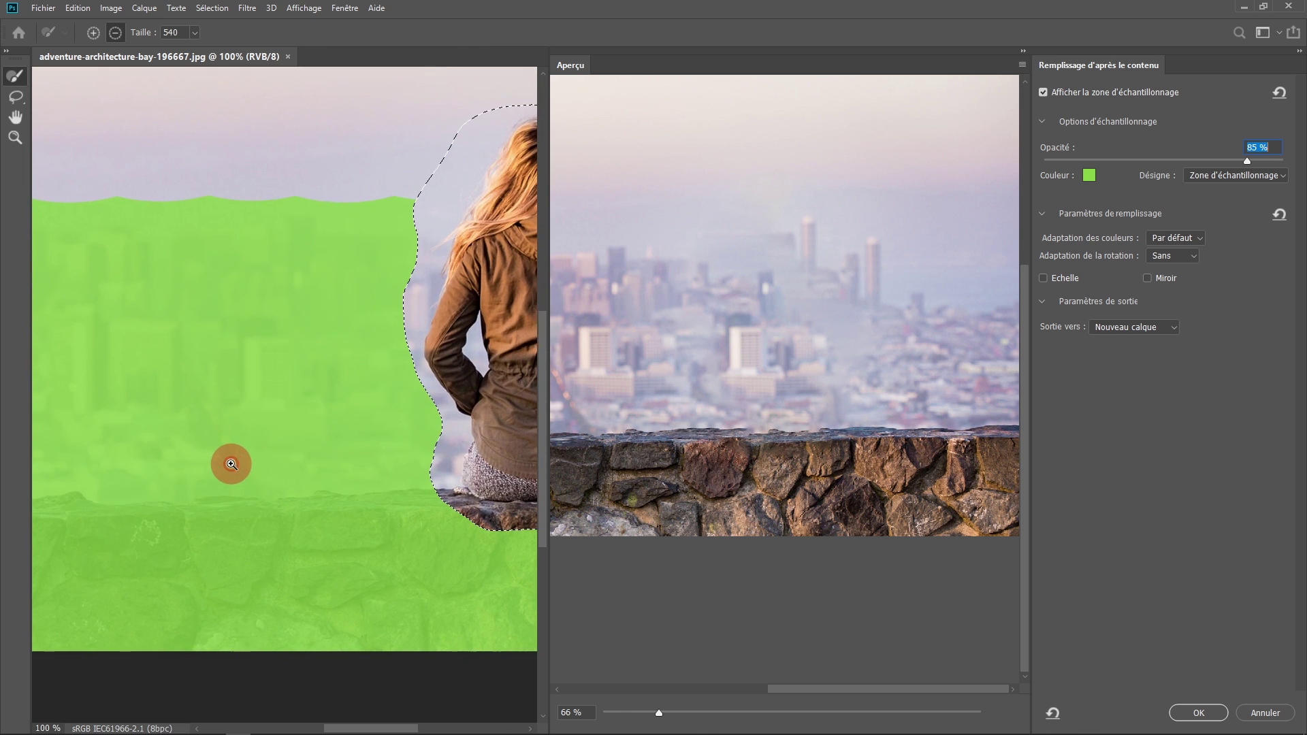
{"action": "left_click_drag", "start_coordinate": [262, 409], "coordinate": [150, 406]}
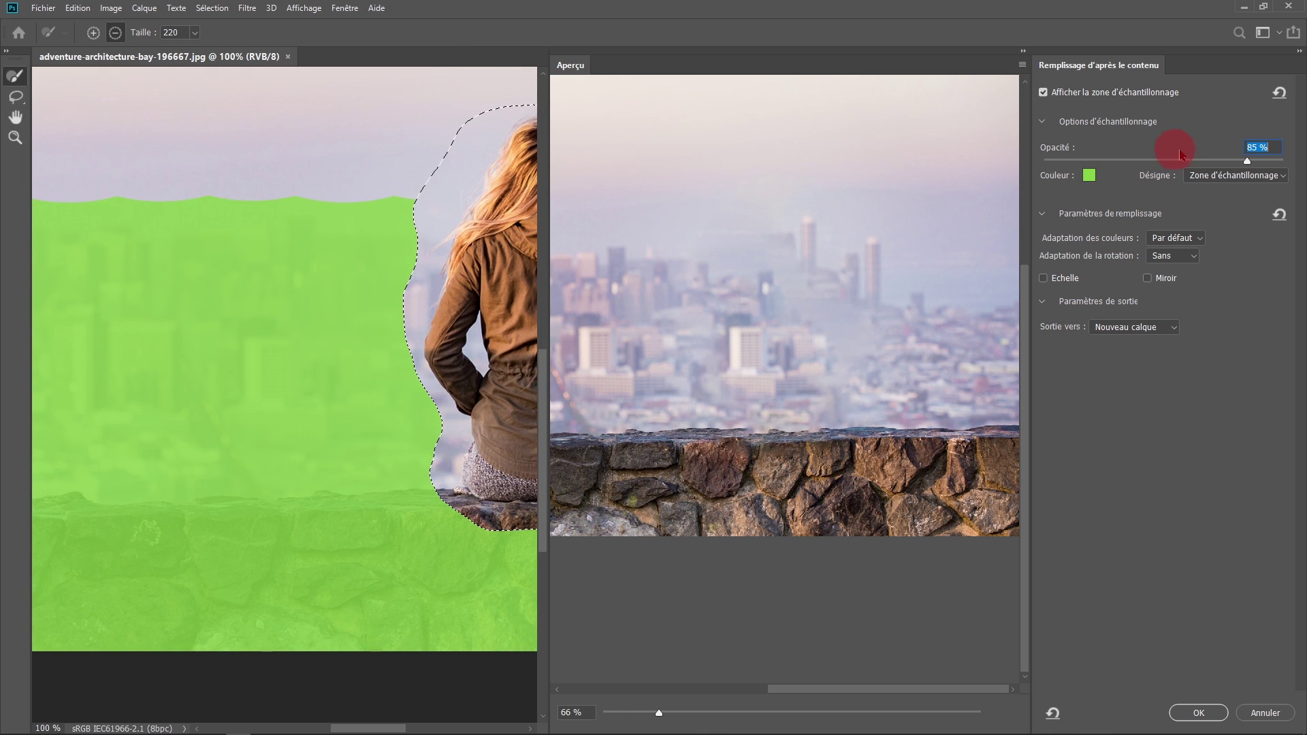
{"action": "left_click_drag", "start_coordinate": [1247, 161], "coordinate": [1193, 162]}
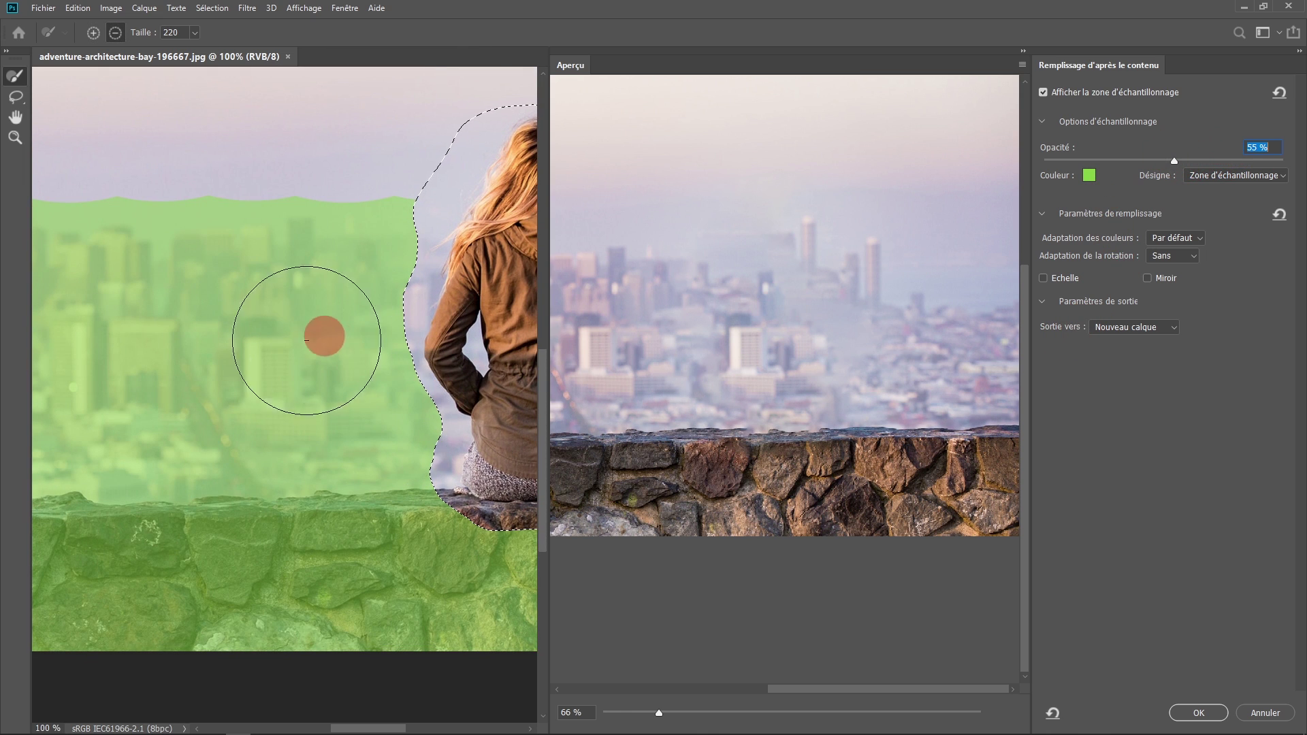
- Subtract the pale high-rise buildings beside the woman from the sampling area with the sampling brush at size 220
{"action": "mouse_move", "coordinate": [281, 368]}
{"action": "left_mouse_down"}
{"action": "mouse_move", "coordinate": [300, 390]}
{"action": "mouse_move", "coordinate": [264, 394]}
{"action": "mouse_move", "coordinate": [289, 379]}
{"action": "left_mouse_up"}
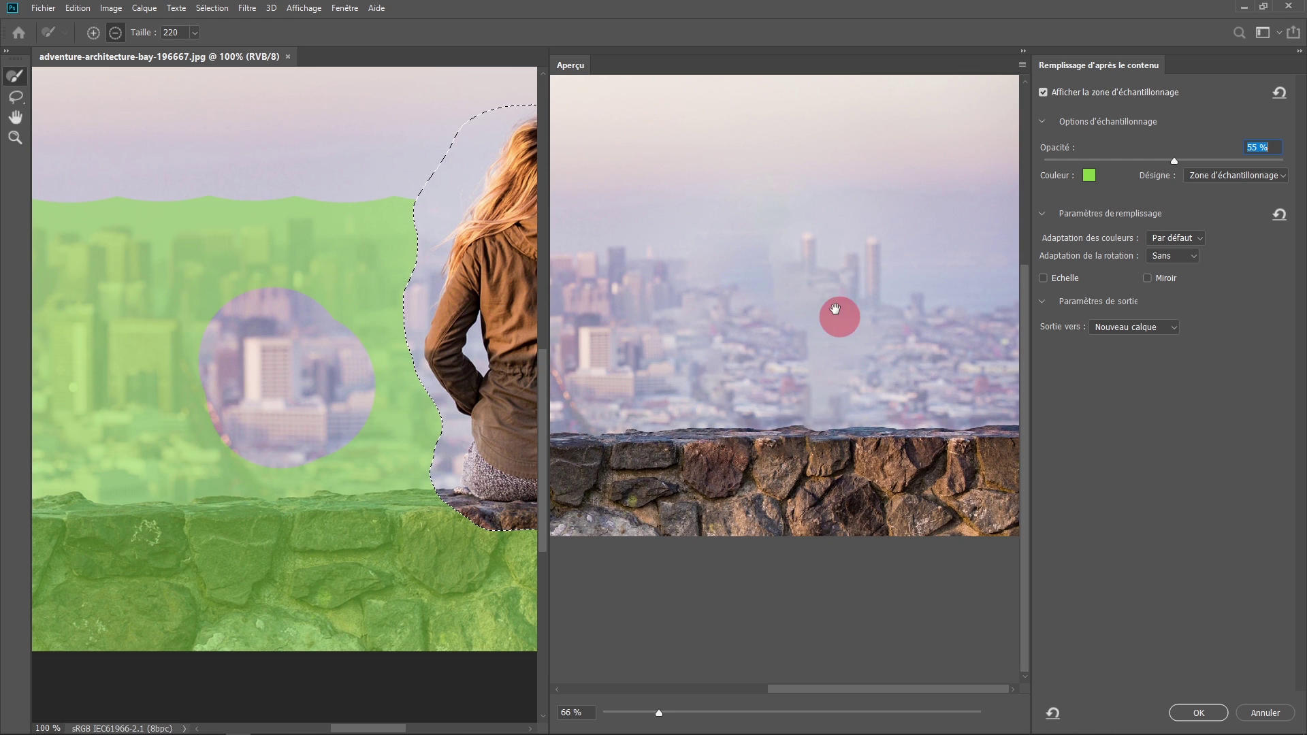
{"action": "left_click_drag", "start_coordinate": [280, 368], "coordinate": [29, 379]}
{"action": "left_click_drag", "start_coordinate": [156, 374], "coordinate": [54, 363]}
{"action": "mouse_move", "coordinate": [186, 256]}
{"action": "left_mouse_down"}
{"action": "mouse_move", "coordinate": [208, 278]}
{"action": "mouse_move", "coordinate": [431, 279]}
{"action": "mouse_move", "coordinate": [337, 295]}
{"action": "mouse_move", "coordinate": [278, 287]}
{"action": "mouse_move", "coordinate": [351, 276]}
{"action": "mouse_move", "coordinate": [177, 278]}
{"action": "left_mouse_up"}
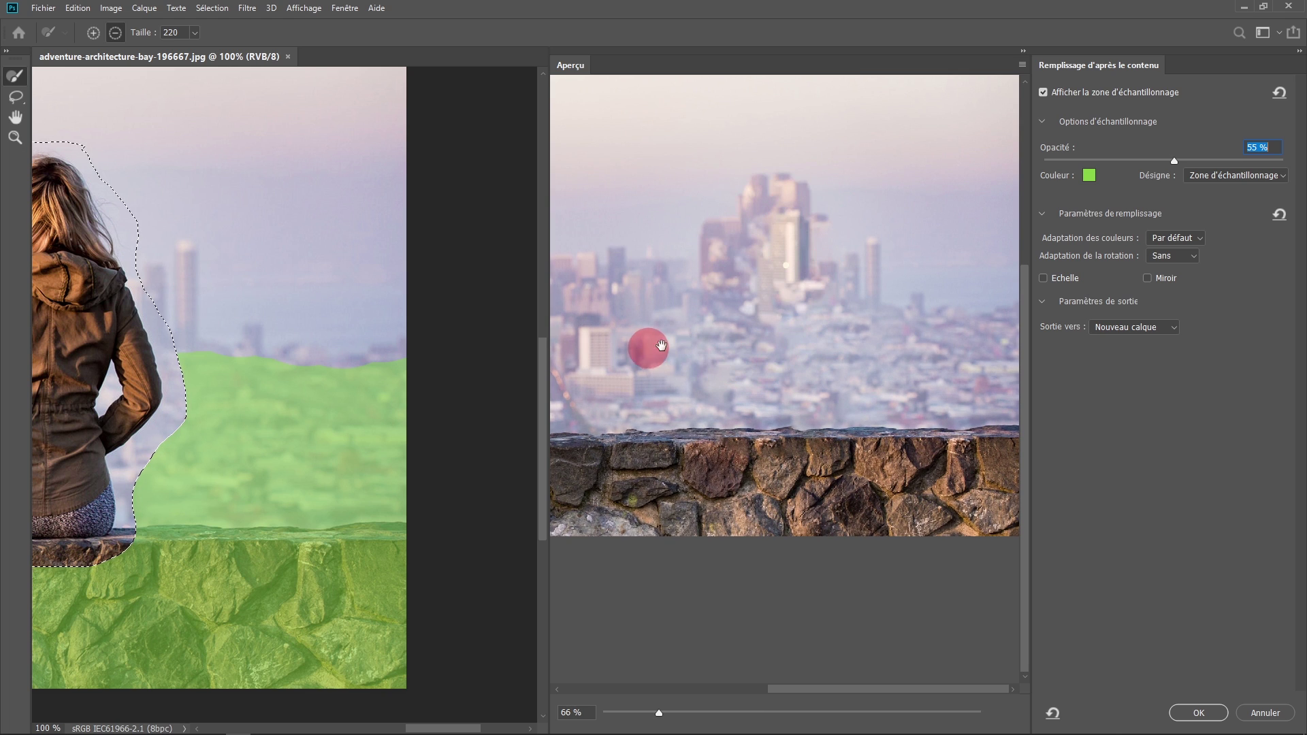
{"action": "left_click_drag", "start_coordinate": [179, 363], "coordinate": [424, 405]}
{"action": "left_click", "coordinate": [346, 364], "text": "alt"}
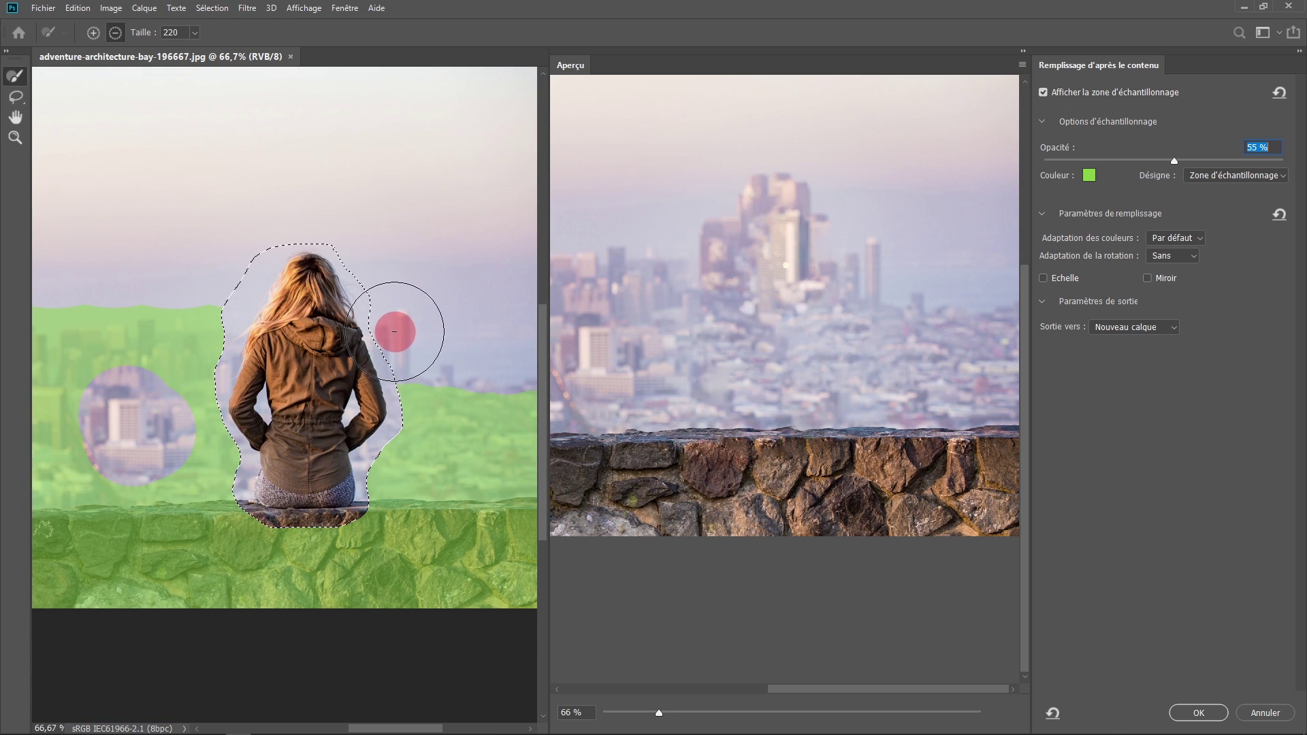
{"action": "scroll", "coordinate": [395, 332], "scroll_direction": "left", "scroll_amount": 4}
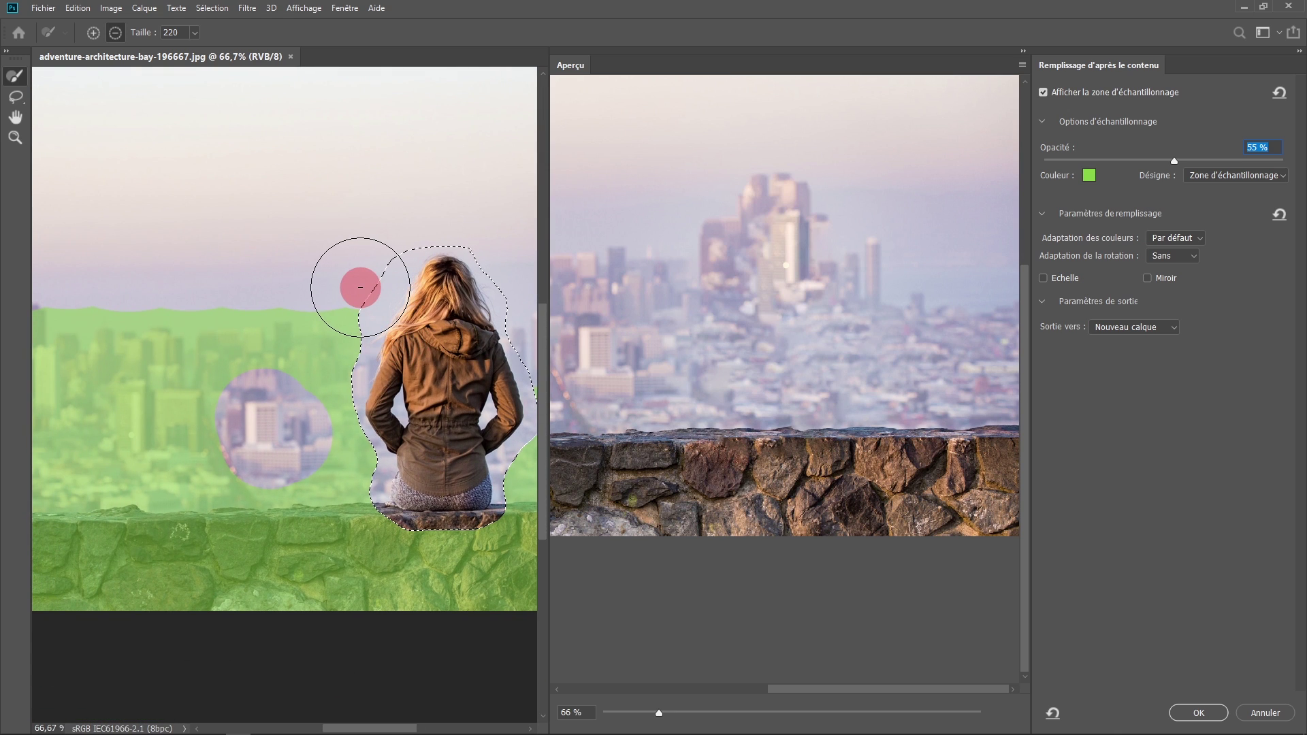
- Add the strip of sky just above the skyline, on the side with the tall towers, back to the sampling area
{"action": "left_click", "coordinate": [93, 32]}
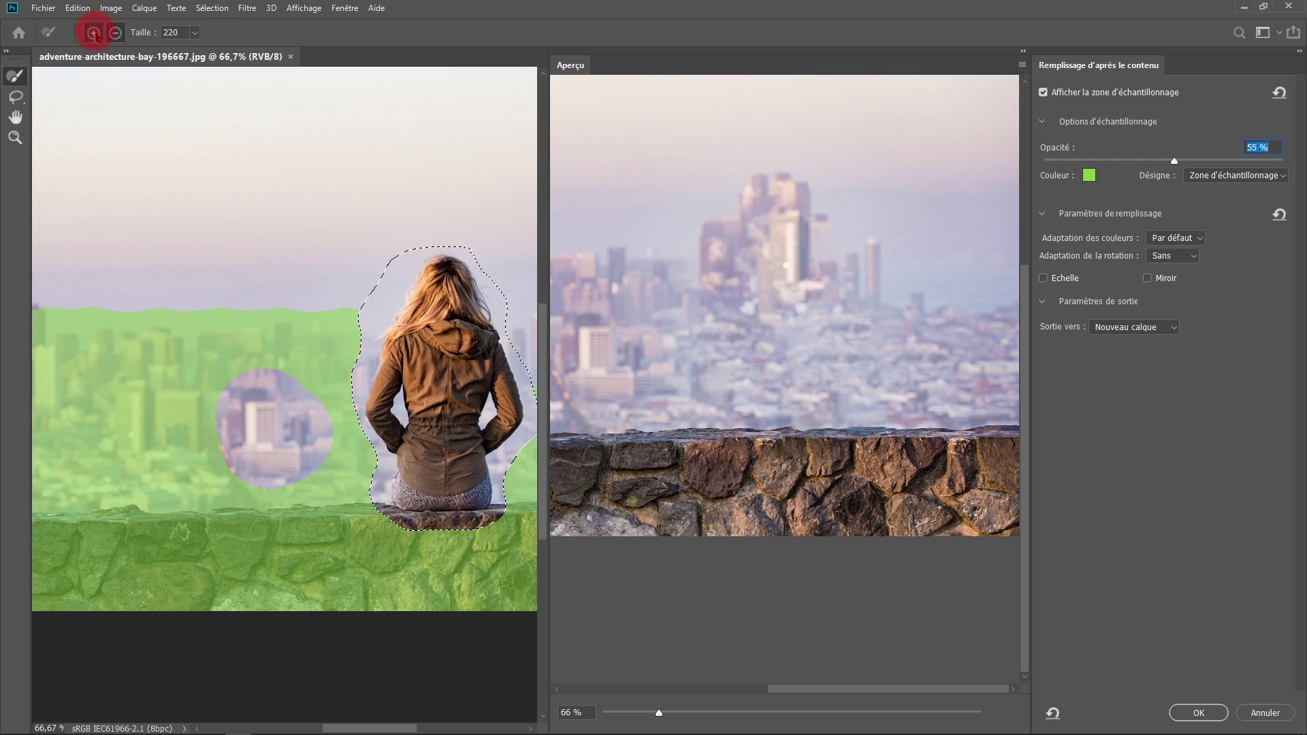
{"action": "left_click", "coordinate": [342, 297]}
{"action": "left_click_drag", "start_coordinate": [342, 297], "coordinate": [10, 301]}
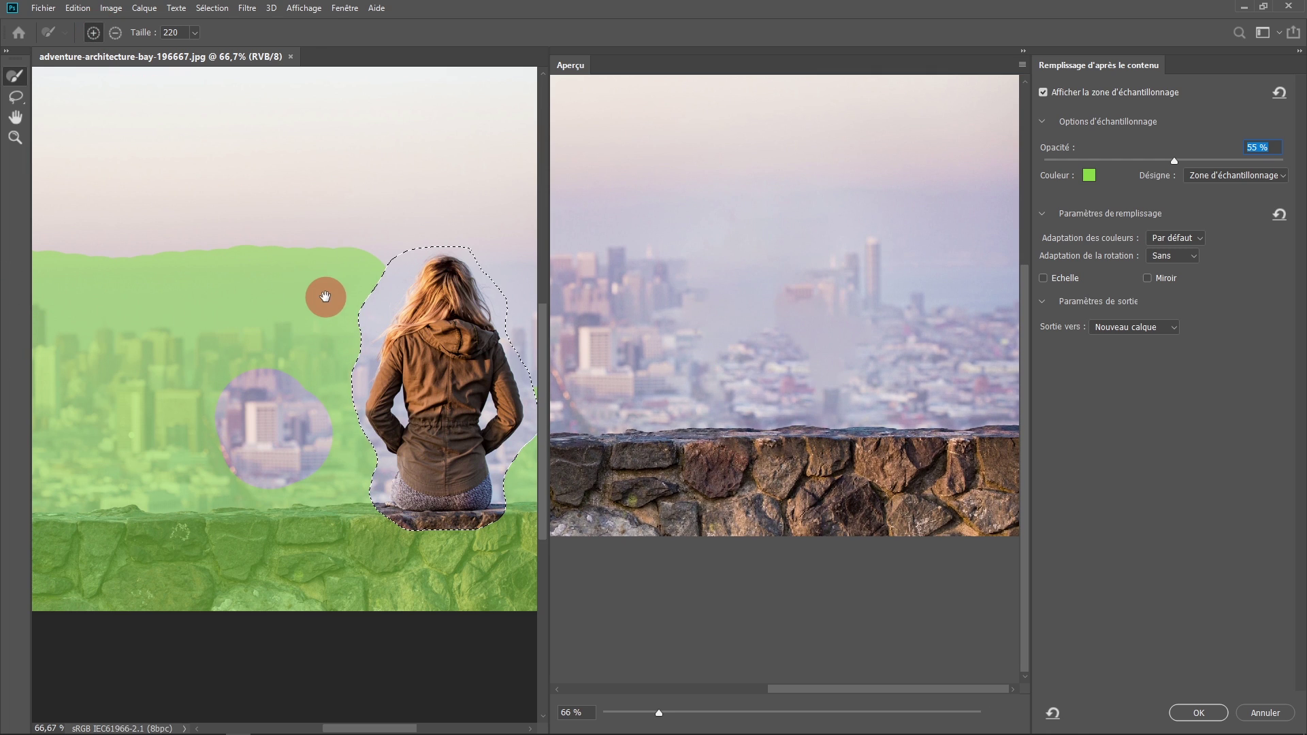
{"action": "left_click_drag", "start_coordinate": [324, 295], "coordinate": [502, 257]}
{"action": "left_click_drag", "start_coordinate": [175, 257], "coordinate": [6, 263]}
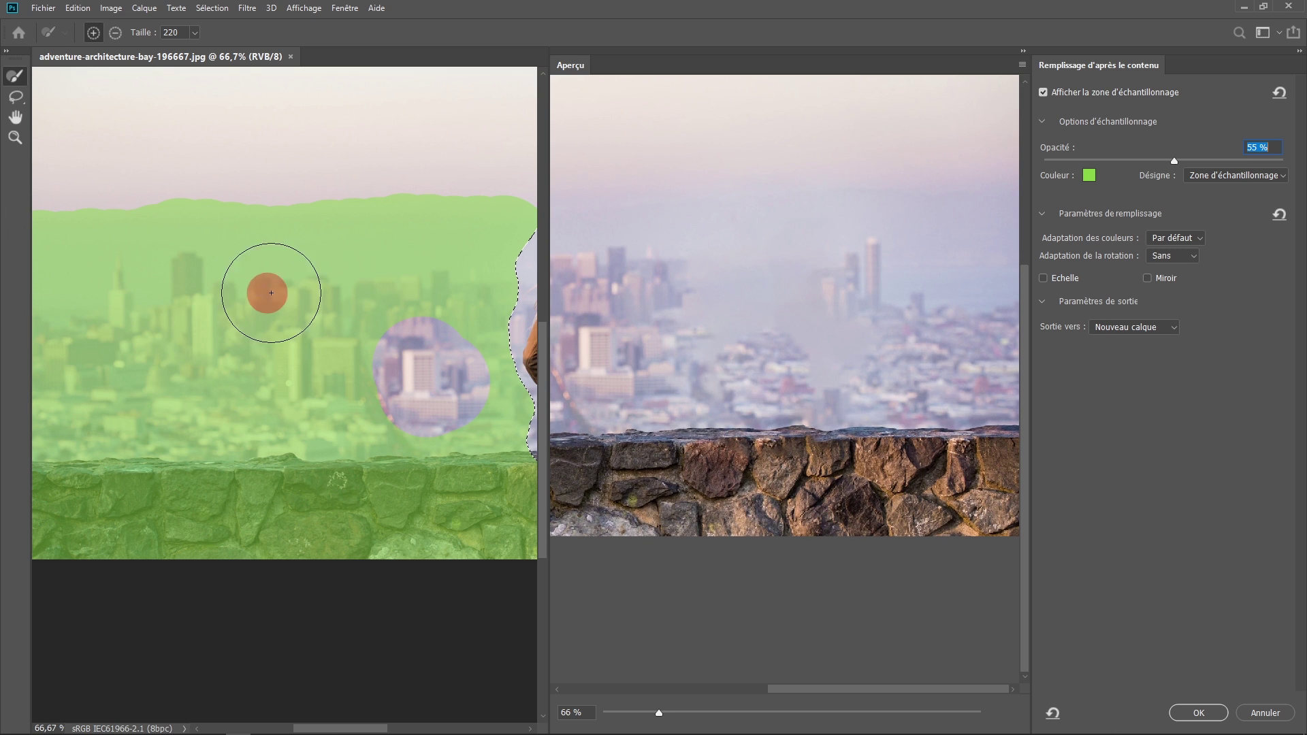
{"action": "mouse_move", "coordinate": [440, 336]}
{"action": "left_mouse_down"}
{"action": "mouse_move", "coordinate": [44, 357]}
{"action": "mouse_move", "coordinate": [219, 340]}
{"action": "left_mouse_up"}
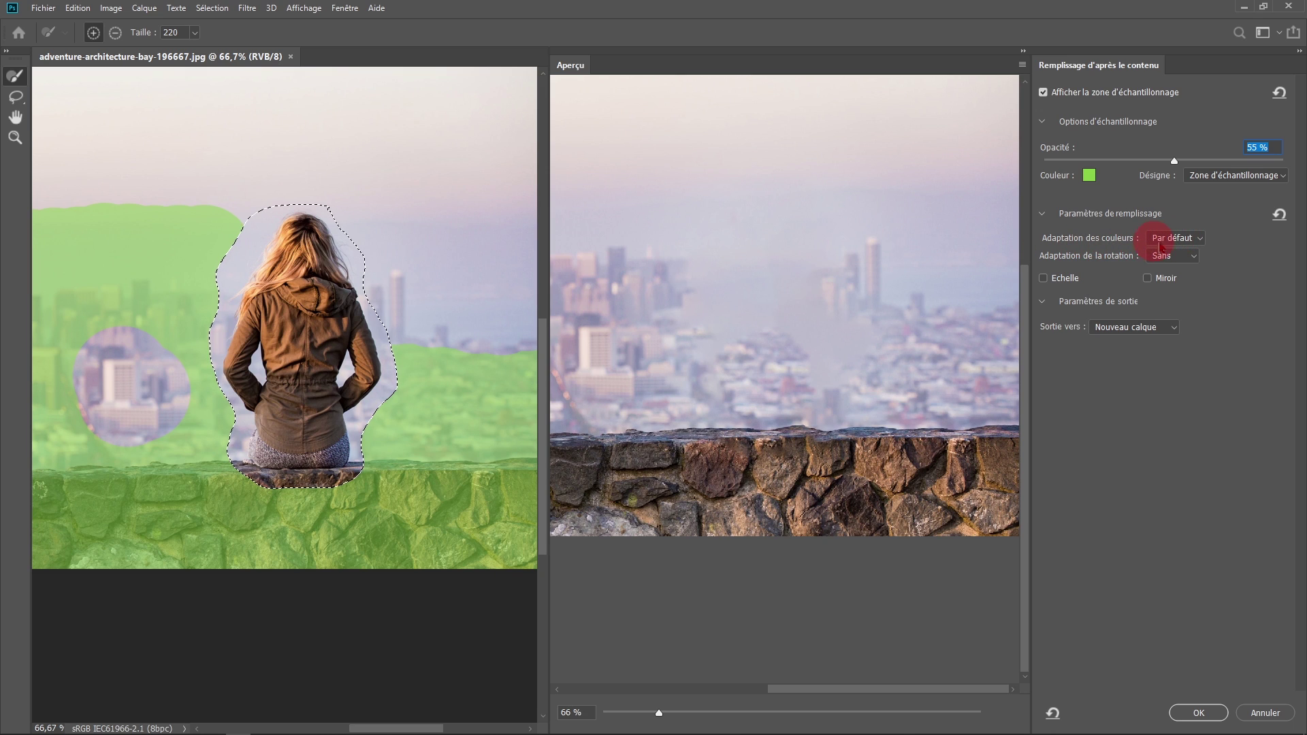
- Set the fill's colour adaptation (Adaptation des couleurs) to Sans and check the filled area in the preview
{"action": "left_click", "coordinate": [1198, 246]}
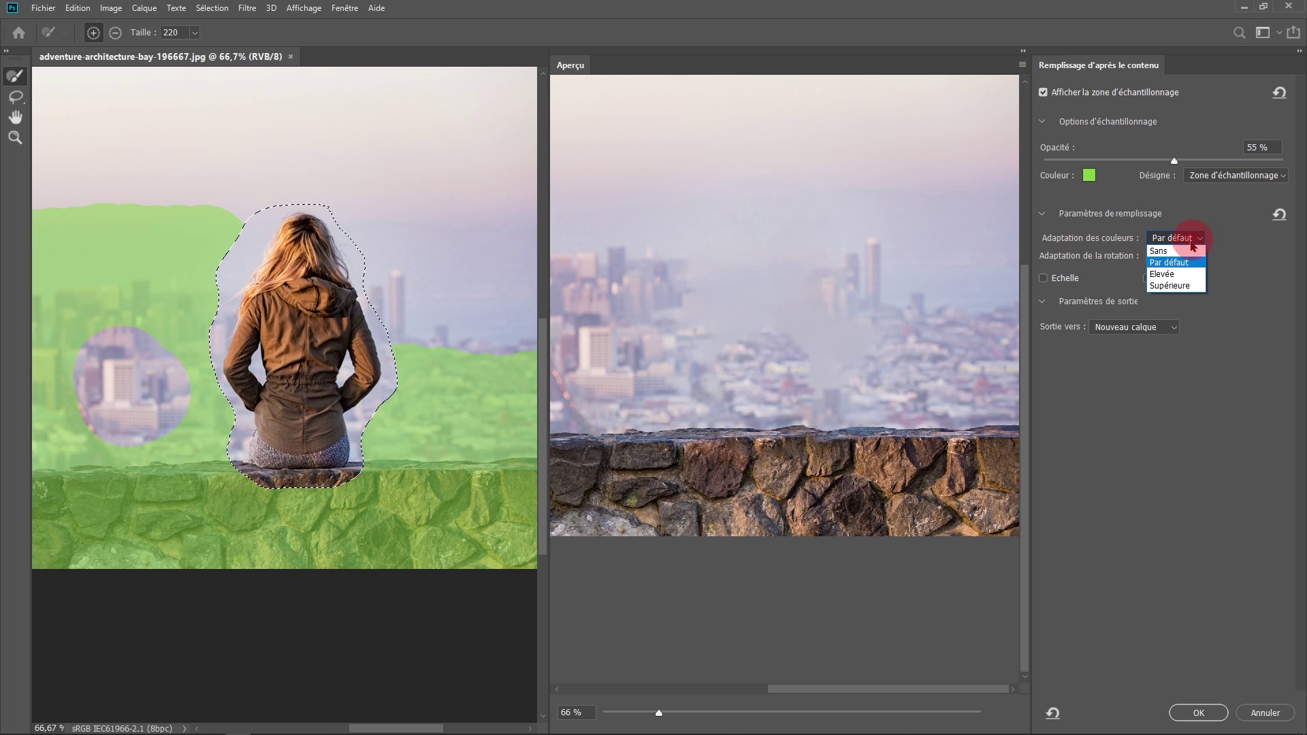
{"action": "left_click", "coordinate": [1171, 252]}
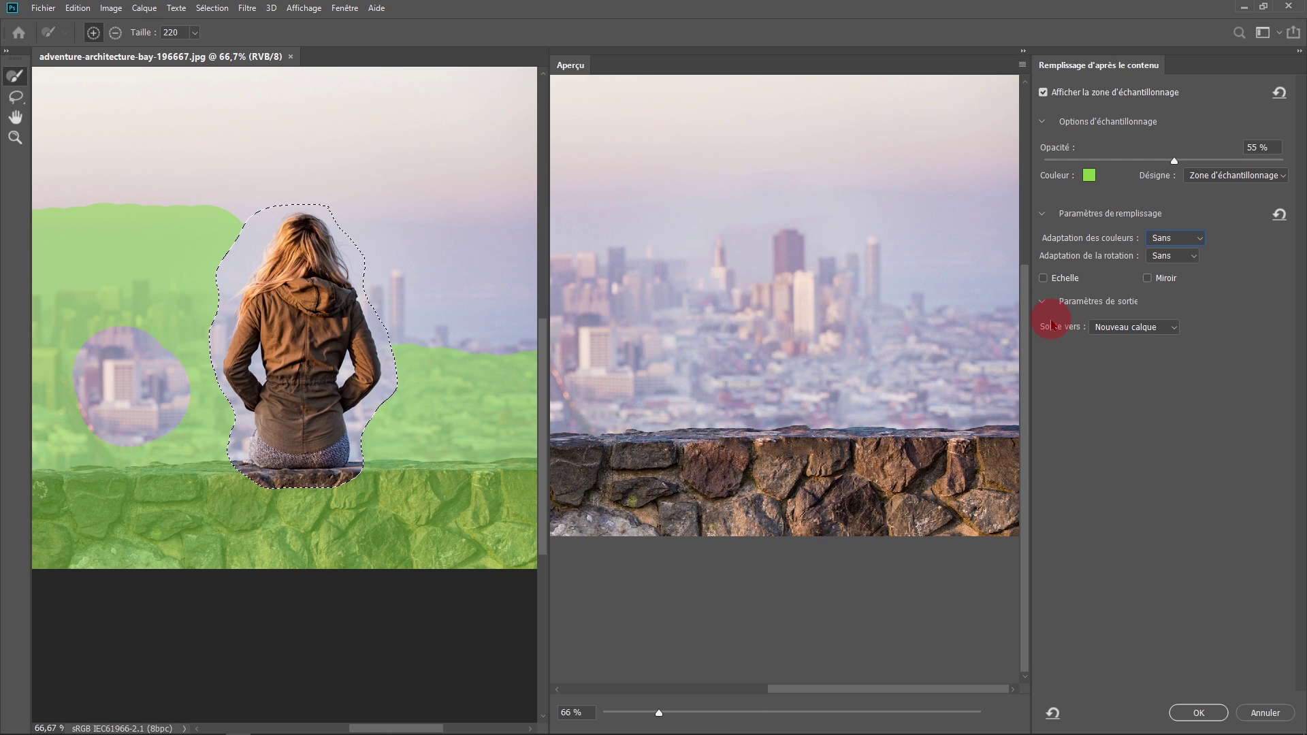
{"action": "scroll", "coordinate": [864, 345], "scroll_direction": "down", "scroll_amount": 1}
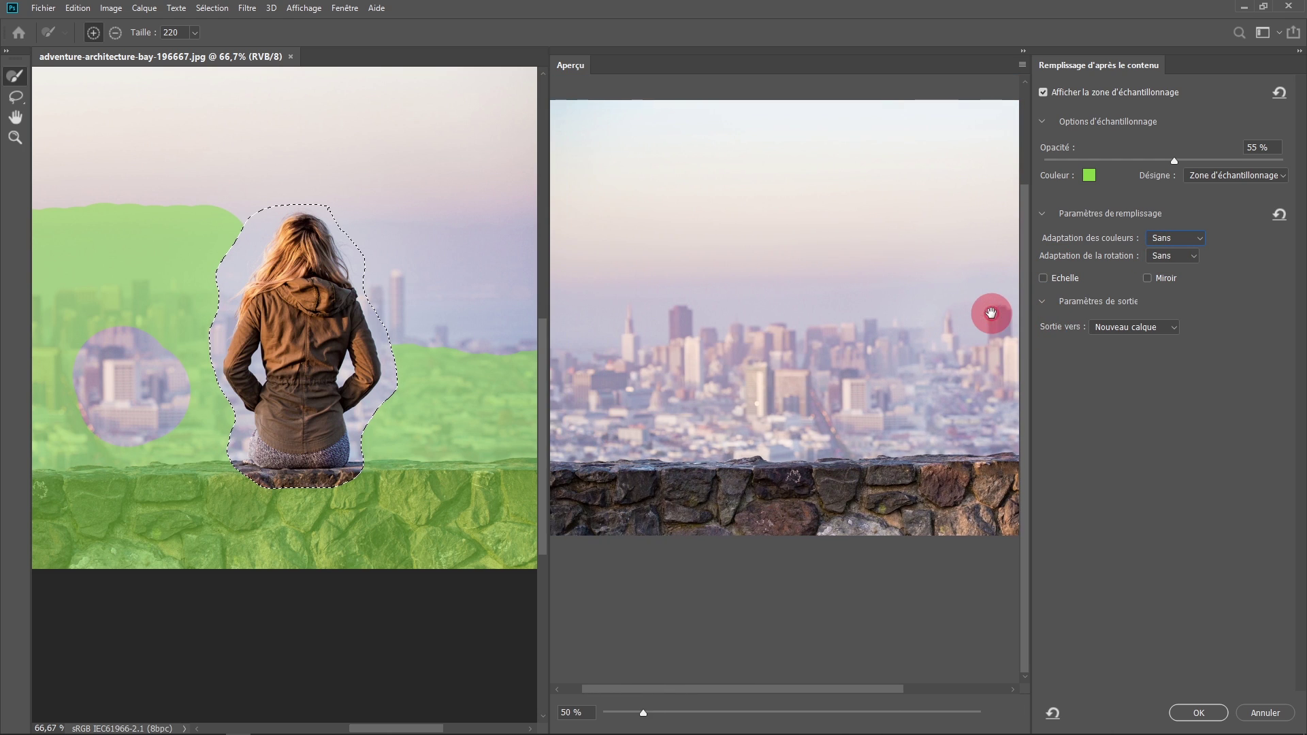
{"action": "left_click_drag", "start_coordinate": [992, 313], "coordinate": [960, 307]}
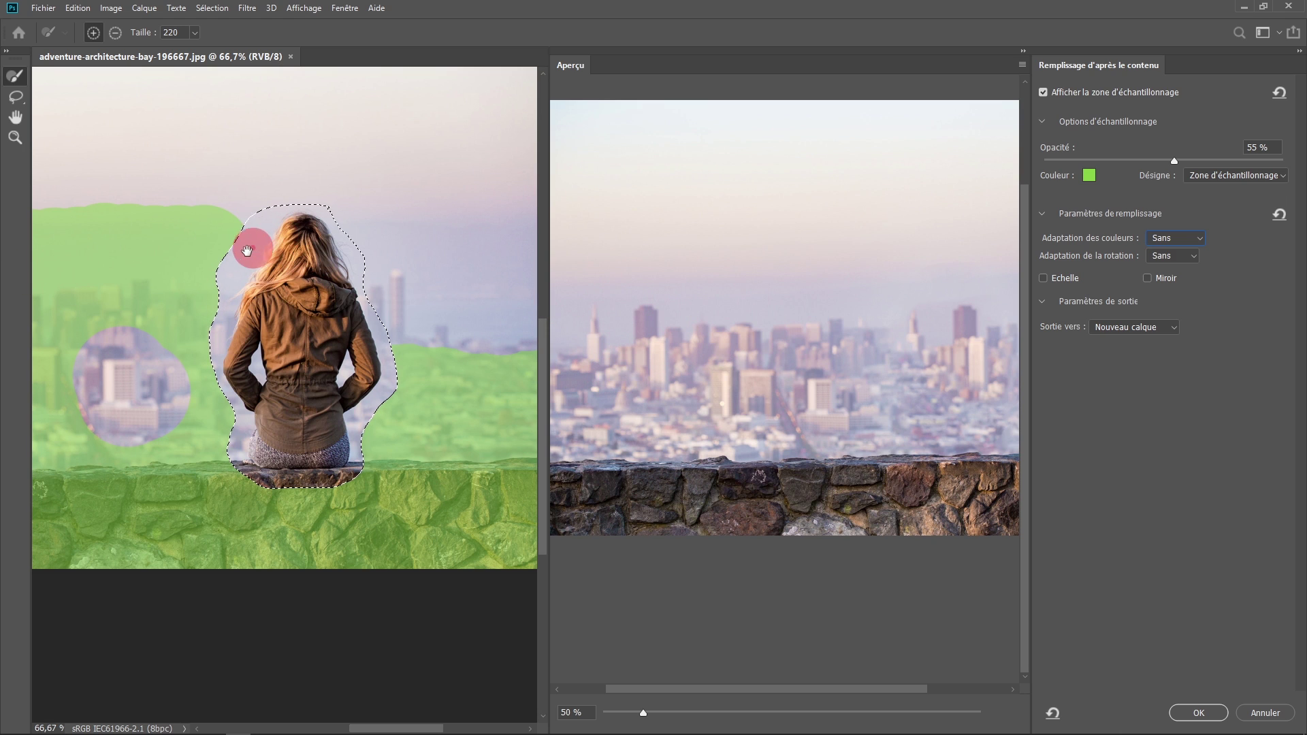
- Subtract the dark tower and the pointed tower from the sampling area with the sampling brush at size 151
{"action": "left_click_drag", "start_coordinate": [251, 248], "coordinate": [548, 233]}
{"action": "left_click_drag", "start_coordinate": [183, 240], "coordinate": [175, 240]}
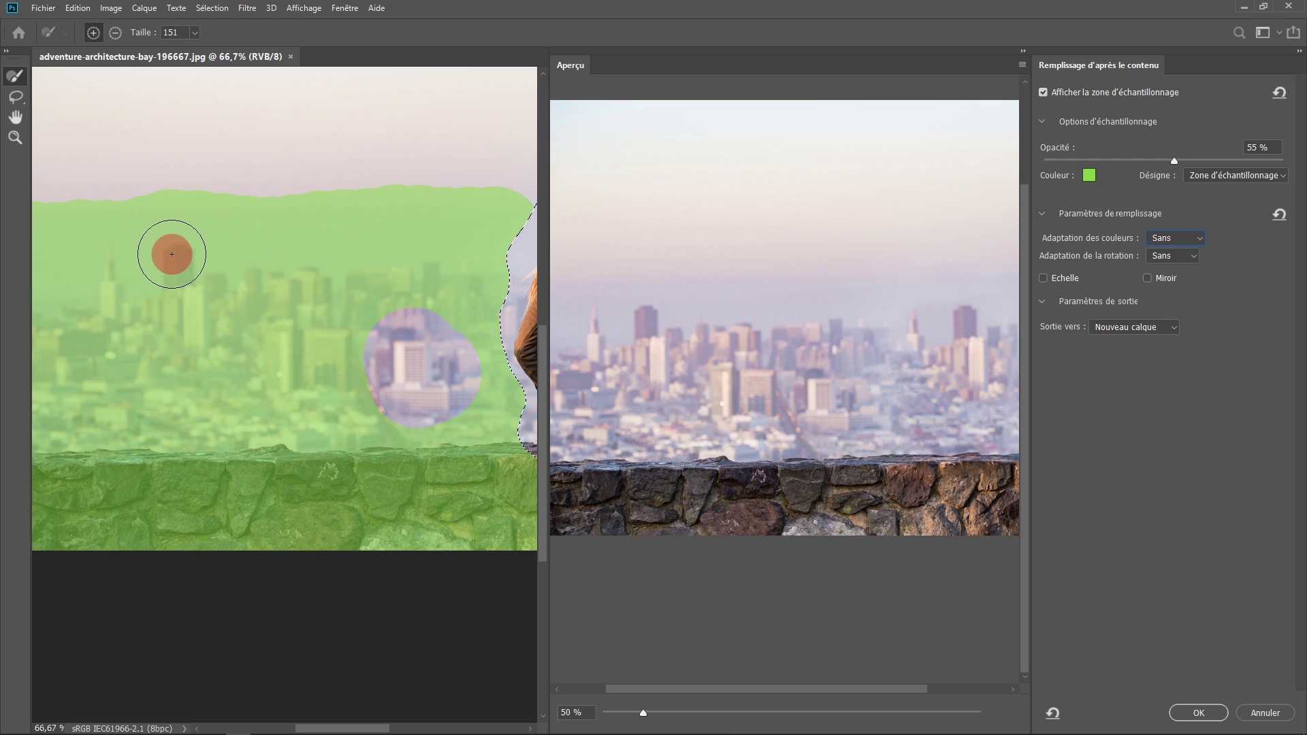
{"action": "left_click", "coordinate": [115, 32]}
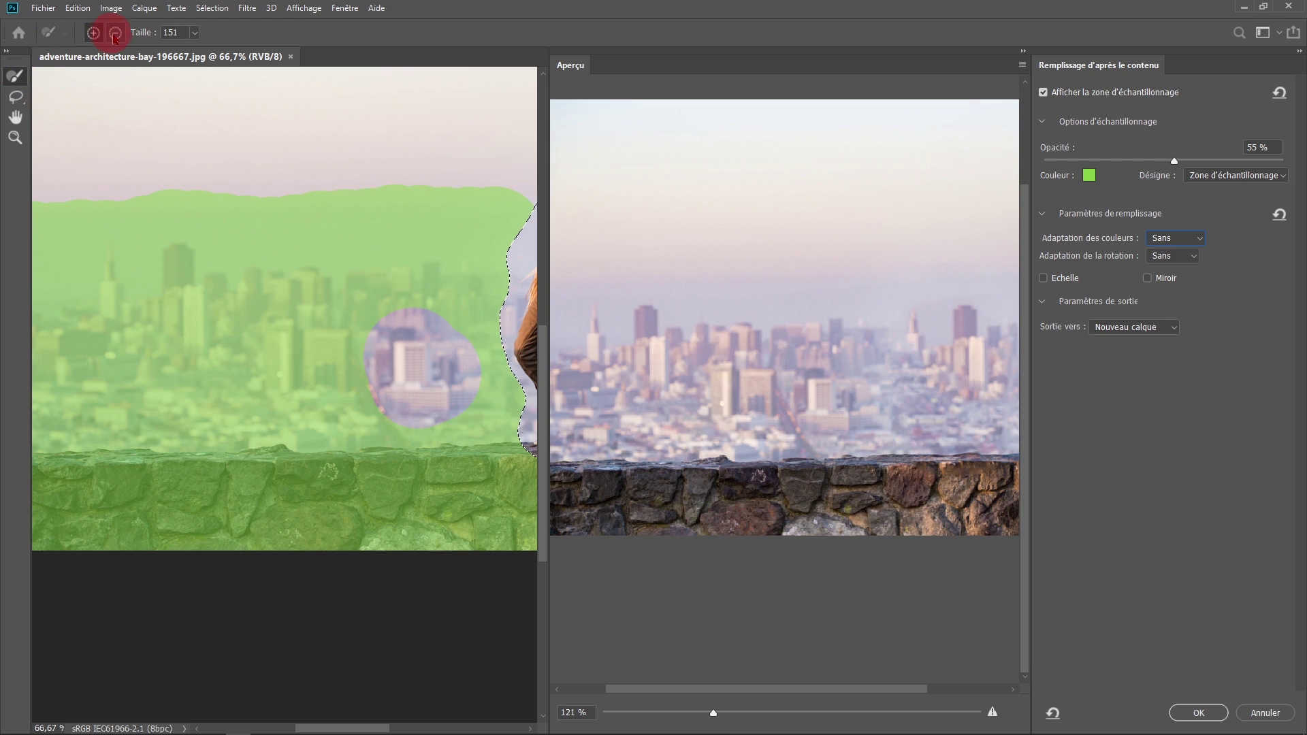
{"action": "left_click", "coordinate": [174, 255]}
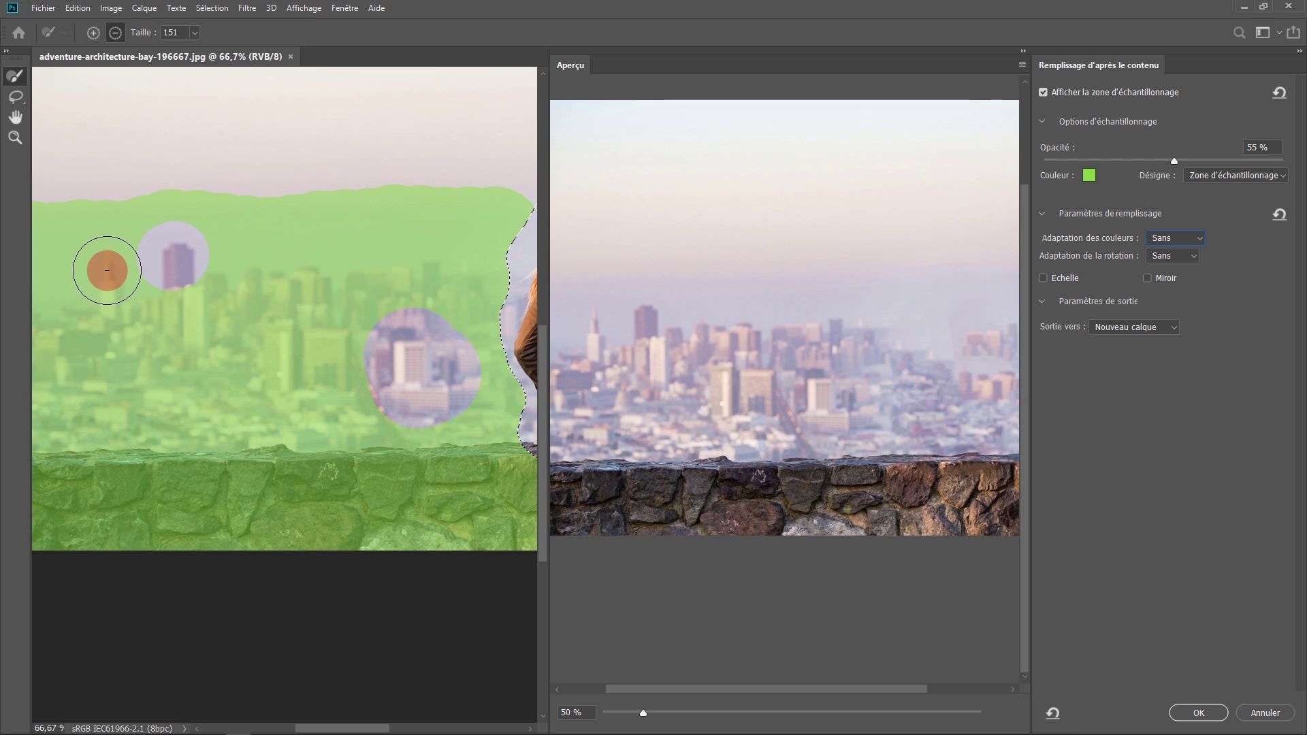
{"action": "left_click_drag", "start_coordinate": [957, 354], "coordinate": [896, 330]}
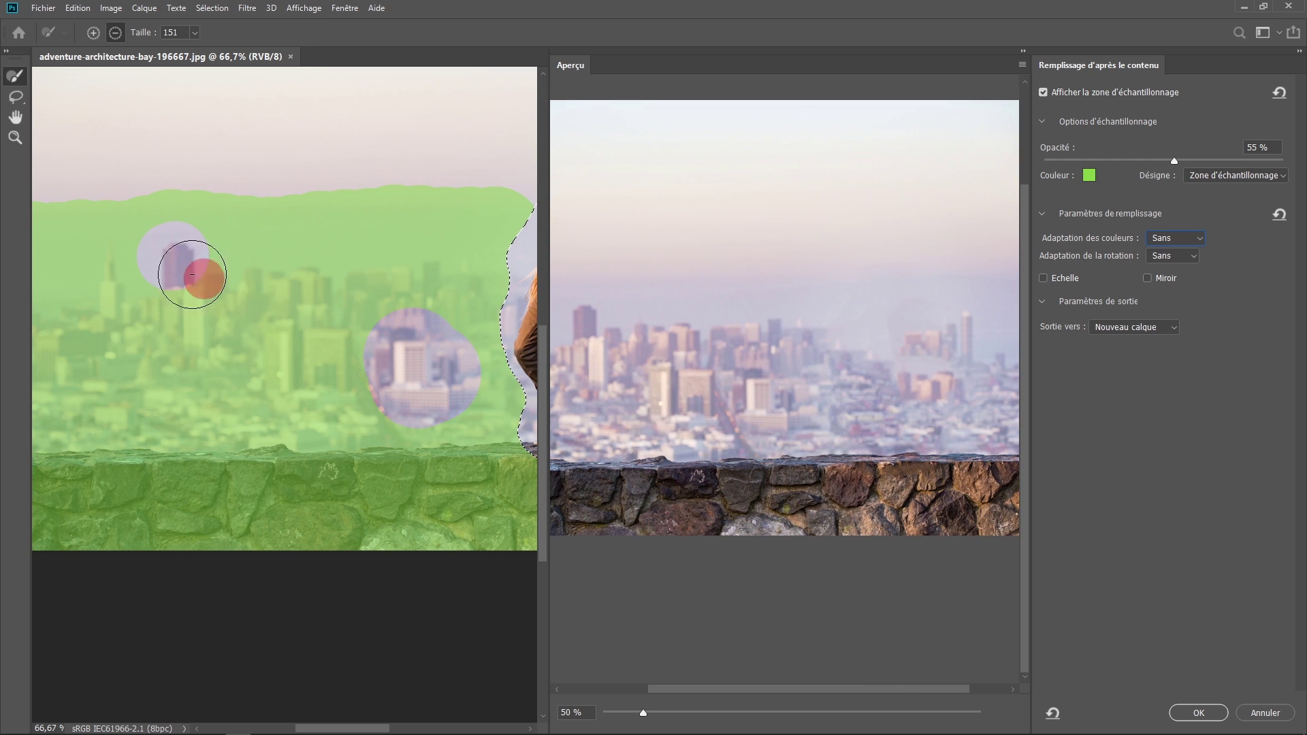
{"action": "left_click", "coordinate": [108, 282]}
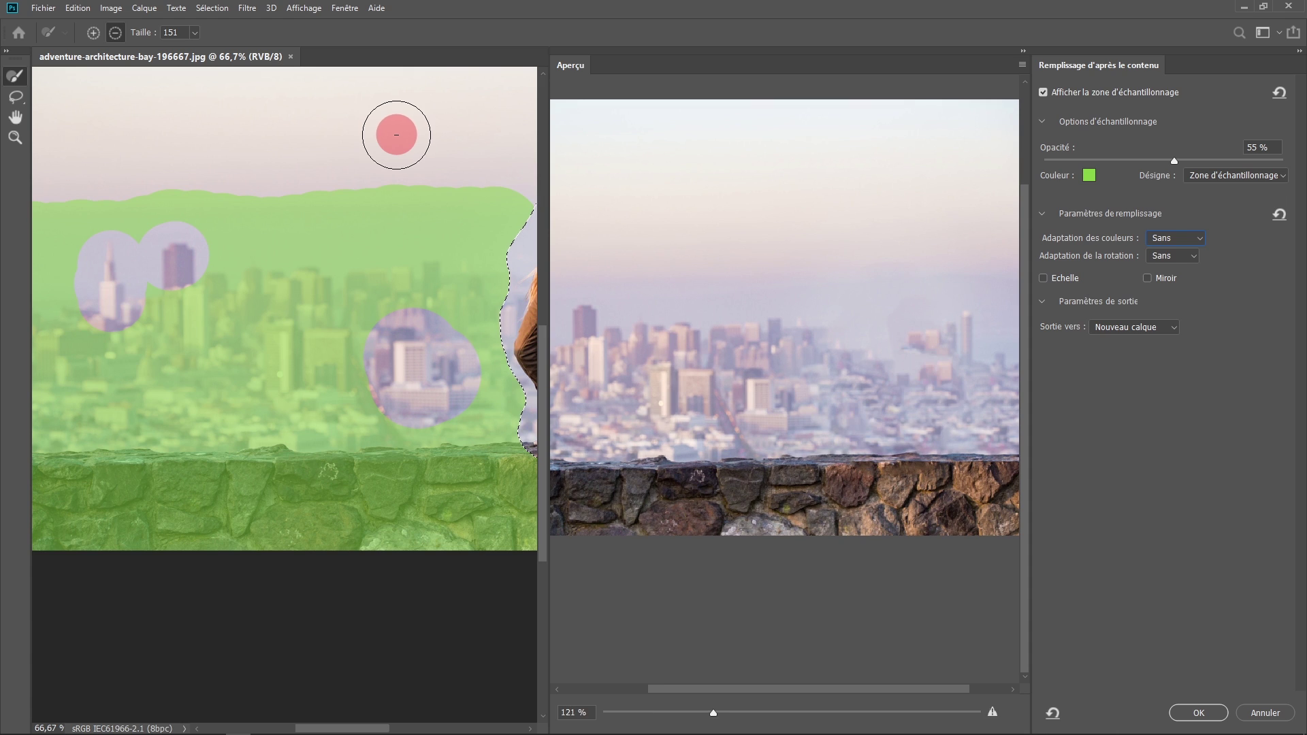
{"action": "left_click_drag", "start_coordinate": [1014, 357], "coordinate": [754, 268]}
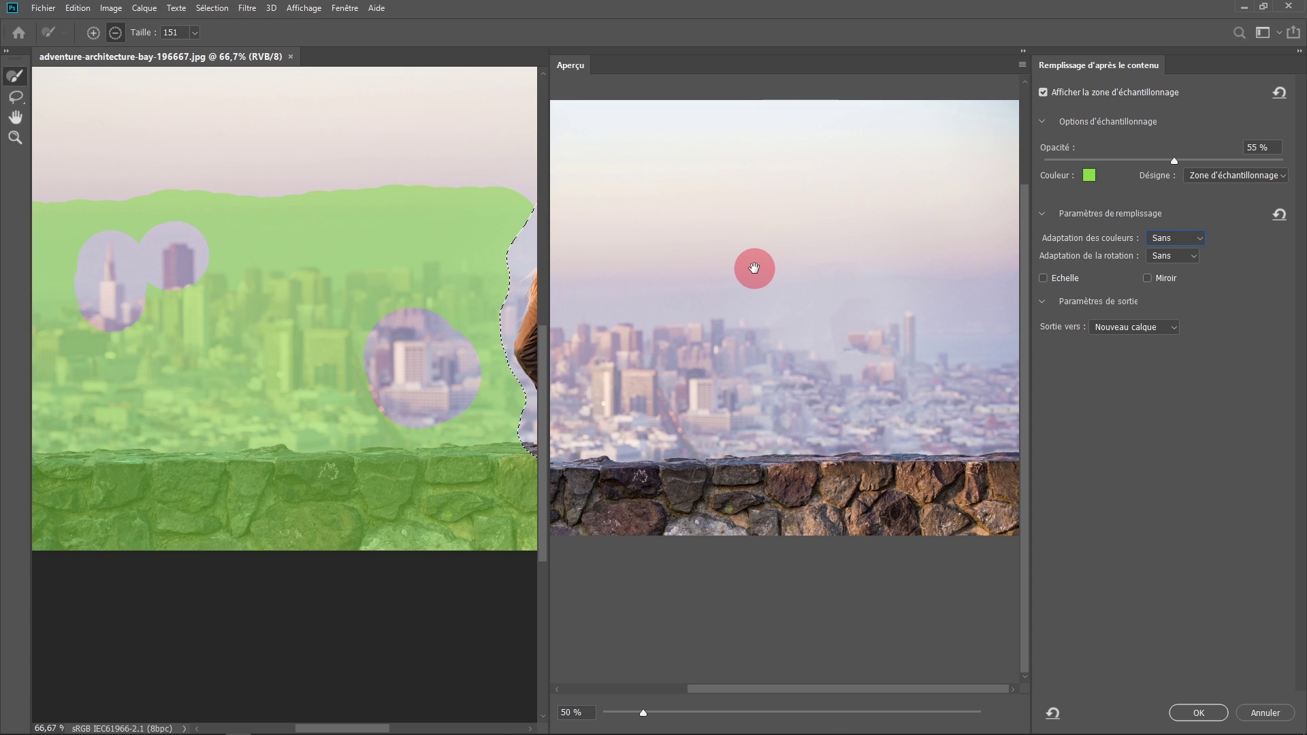
{"action": "scroll", "coordinate": [841, 338], "scroll_direction": "down", "scroll_amount": 1}
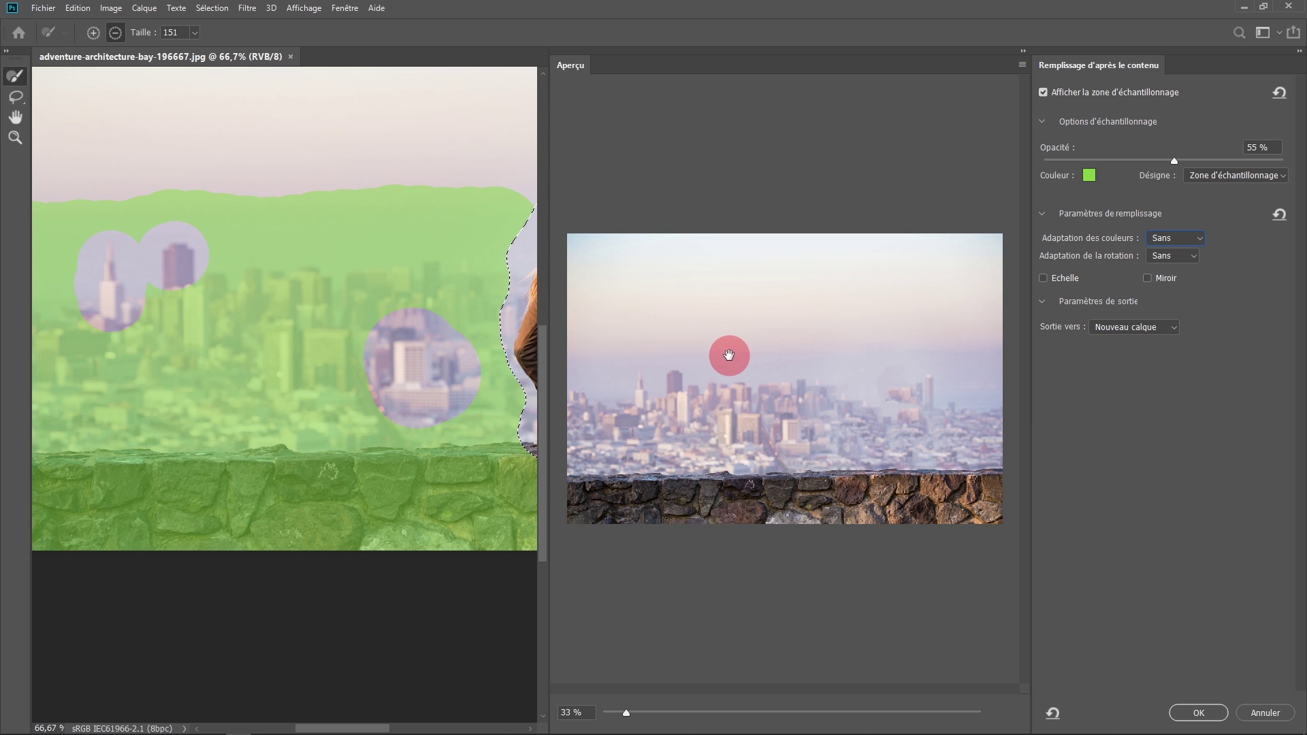
- Enable the Echelle fill option and examine the filled city area in the preview up close
{"action": "left_click_drag", "start_coordinate": [417, 373], "coordinate": [64, 379]}
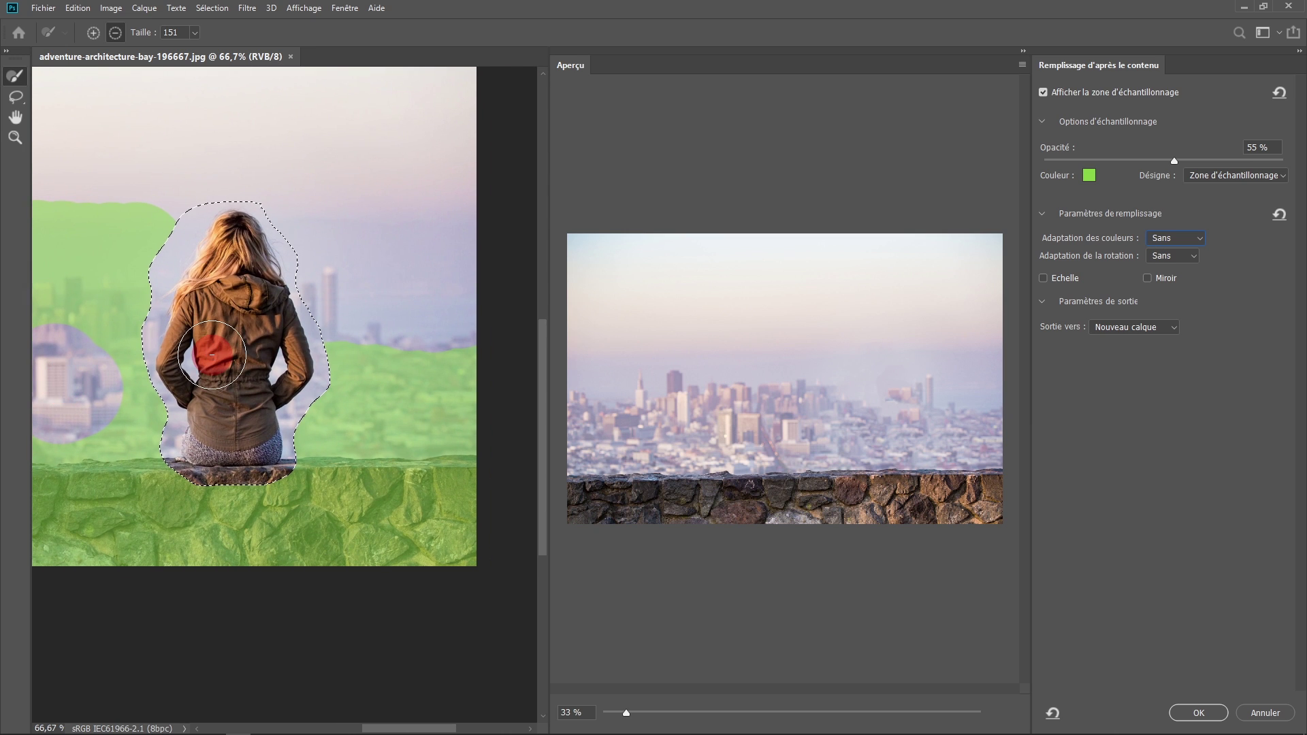
{"action": "mouse_move", "coordinate": [212, 354]}
{"action": "left_mouse_down"}
{"action": "mouse_move", "coordinate": [243, 361]}
{"action": "mouse_move", "coordinate": [228, 279]}
{"action": "mouse_move", "coordinate": [267, 340]}
{"action": "left_mouse_up"}
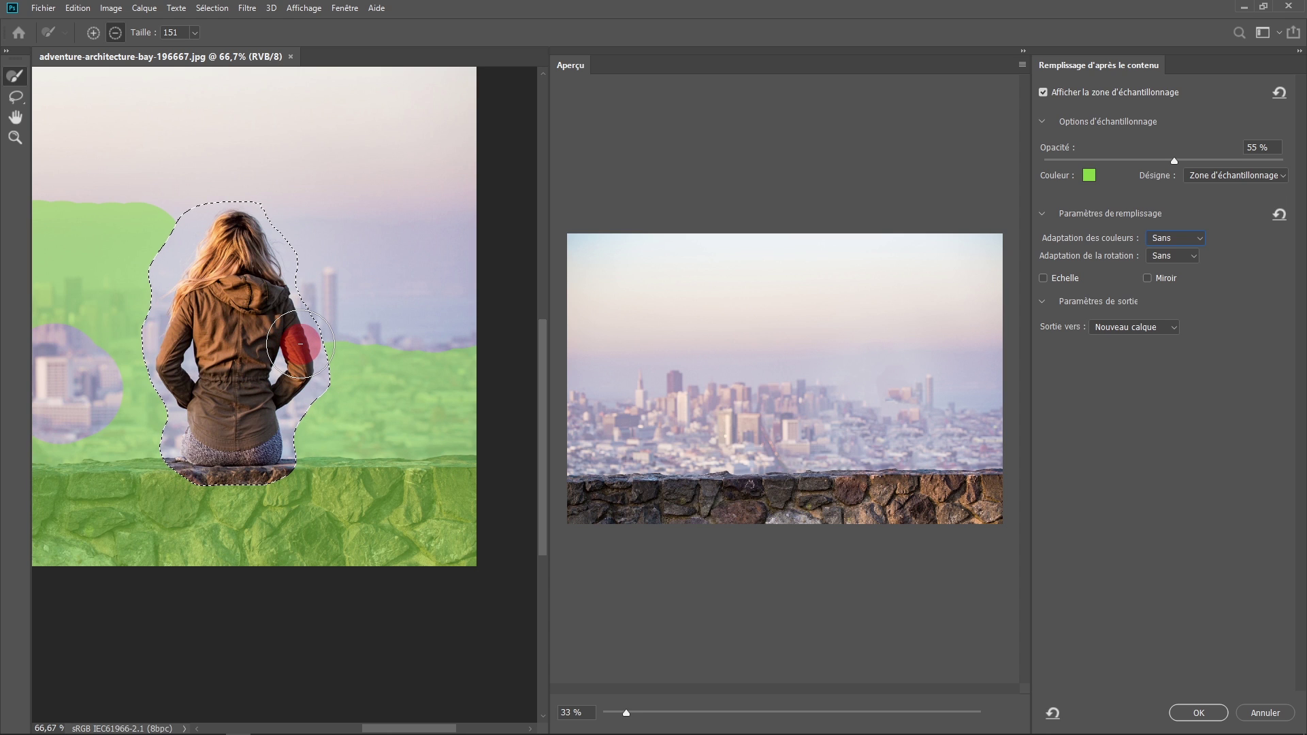
{"action": "left_click_drag", "start_coordinate": [297, 348], "coordinate": [380, 339]}
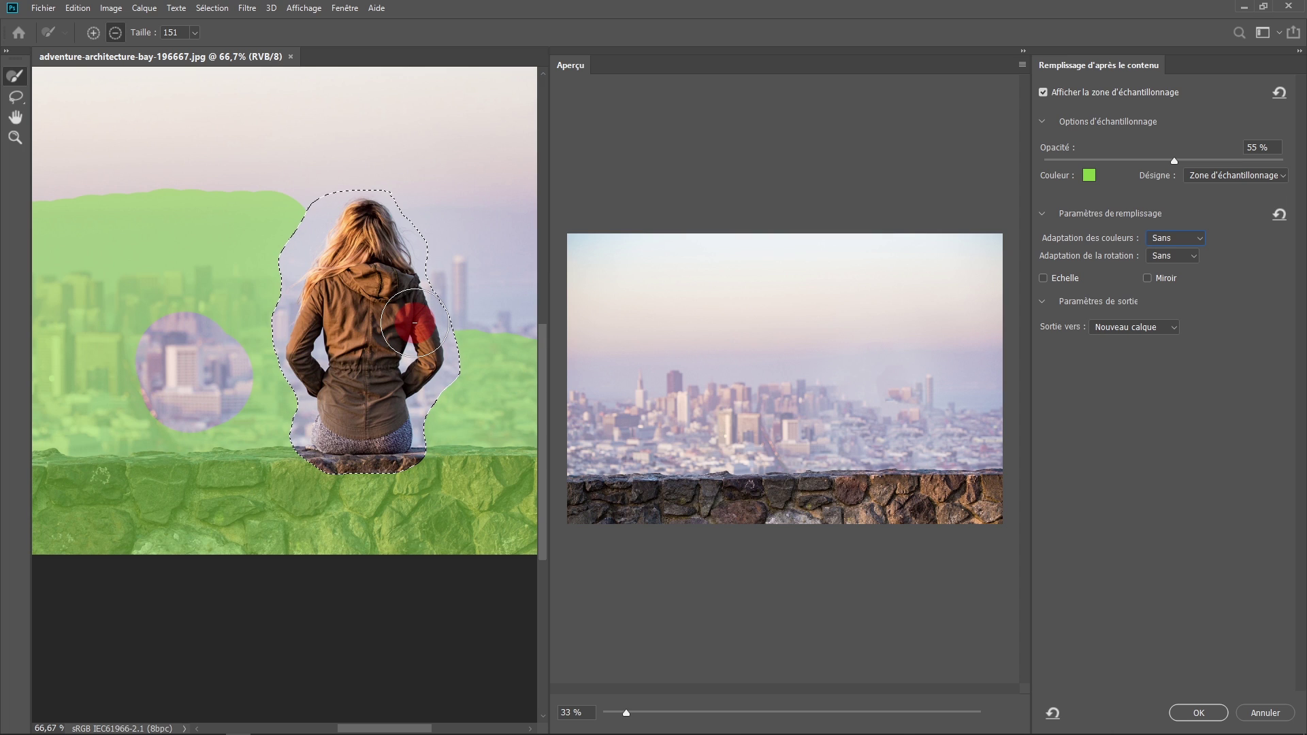
{"action": "left_click", "coordinate": [1043, 278]}
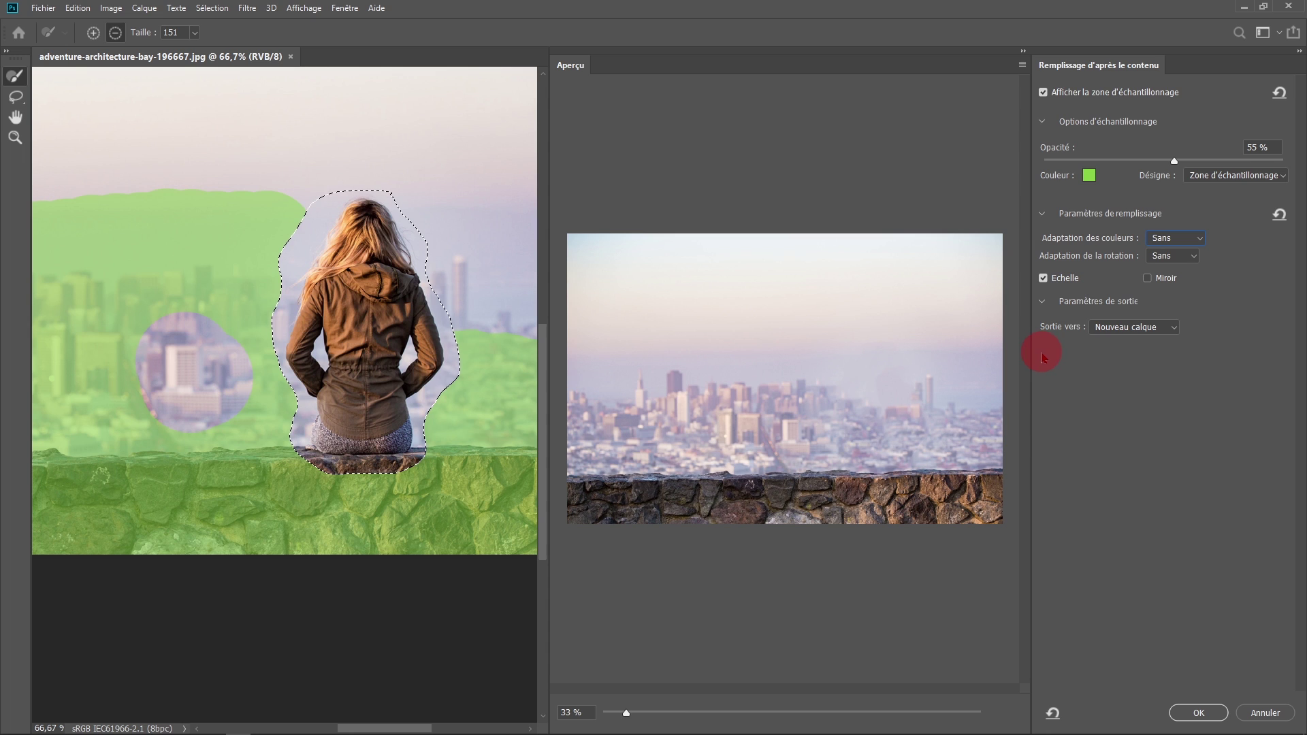
{"action": "scroll", "coordinate": [926, 395], "scroll_direction": "up", "scroll_amount": 2}
{"action": "left_click_drag", "start_coordinate": [926, 394], "coordinate": [662, 326]}
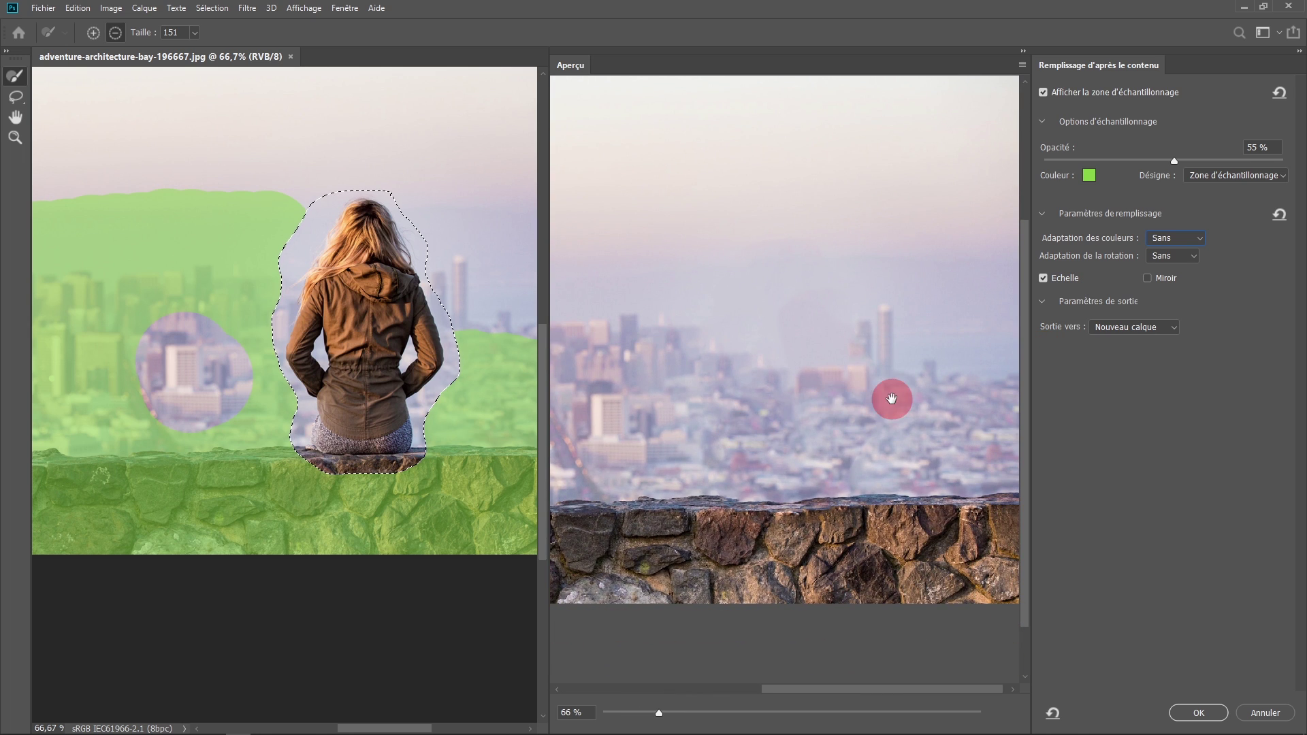
{"action": "mouse_move", "coordinate": [937, 402]}
{"action": "left_mouse_down"}
{"action": "mouse_move", "coordinate": [652, 389]}
{"action": "mouse_move", "coordinate": [559, 414]}
{"action": "mouse_move", "coordinate": [672, 418]}
{"action": "mouse_move", "coordinate": [753, 397]}
{"action": "left_mouse_up"}
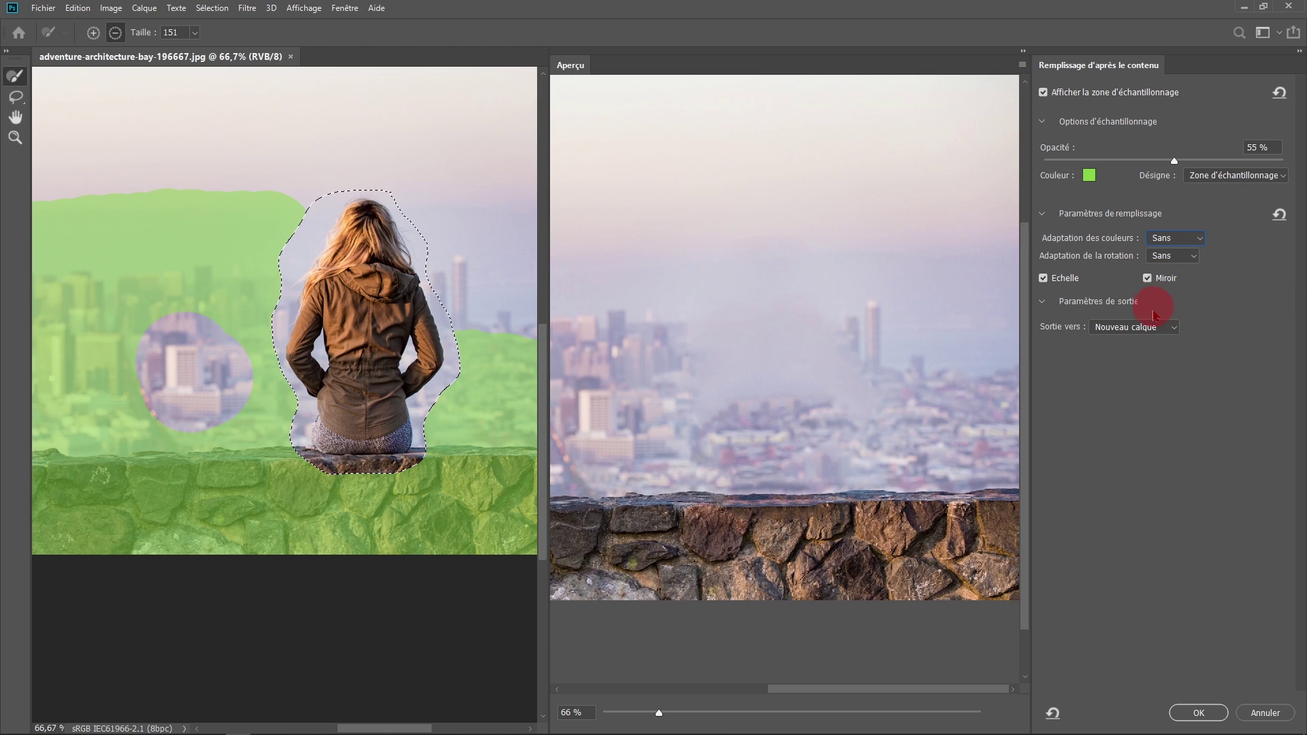
- Turn off the Miroir option, apply the fill to a new layer, and deselect the woman's outline
{"action": "left_click", "coordinate": [1147, 279]}
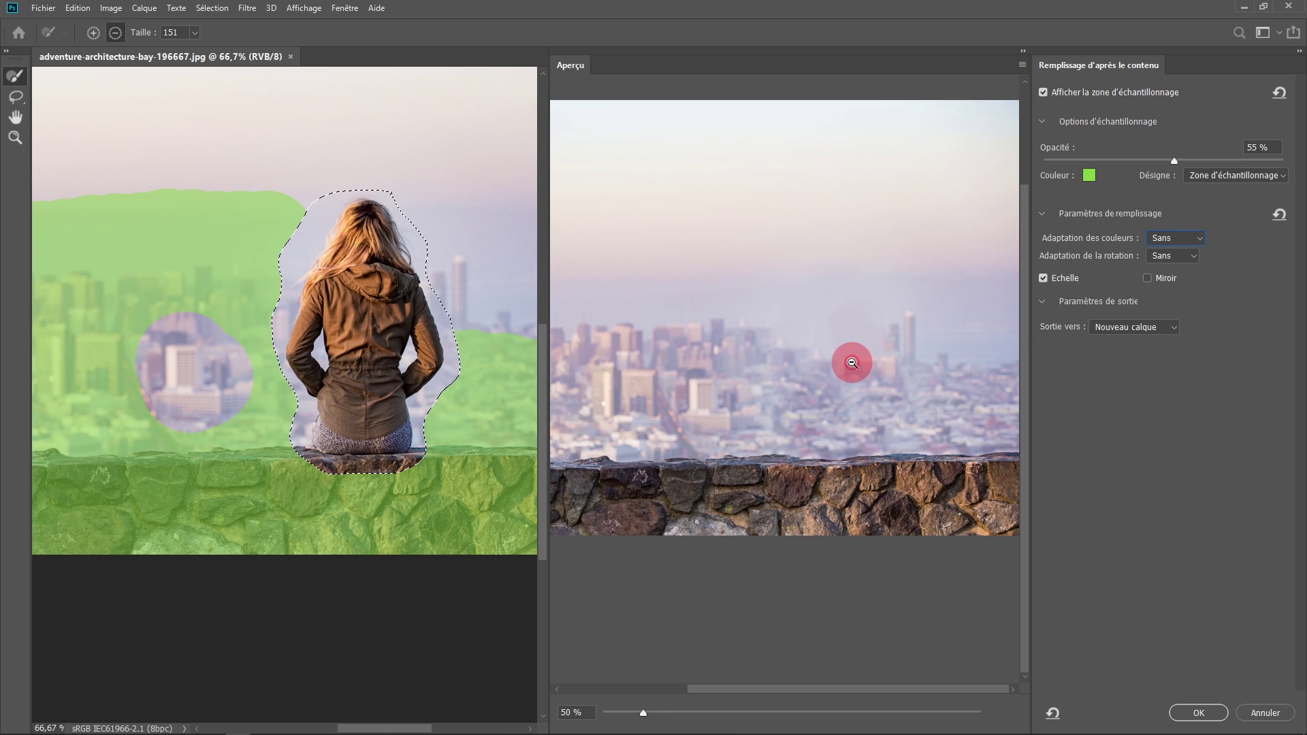
{"action": "scroll", "coordinate": [993, 361], "scroll_direction": "down", "scroll_amount": 2}
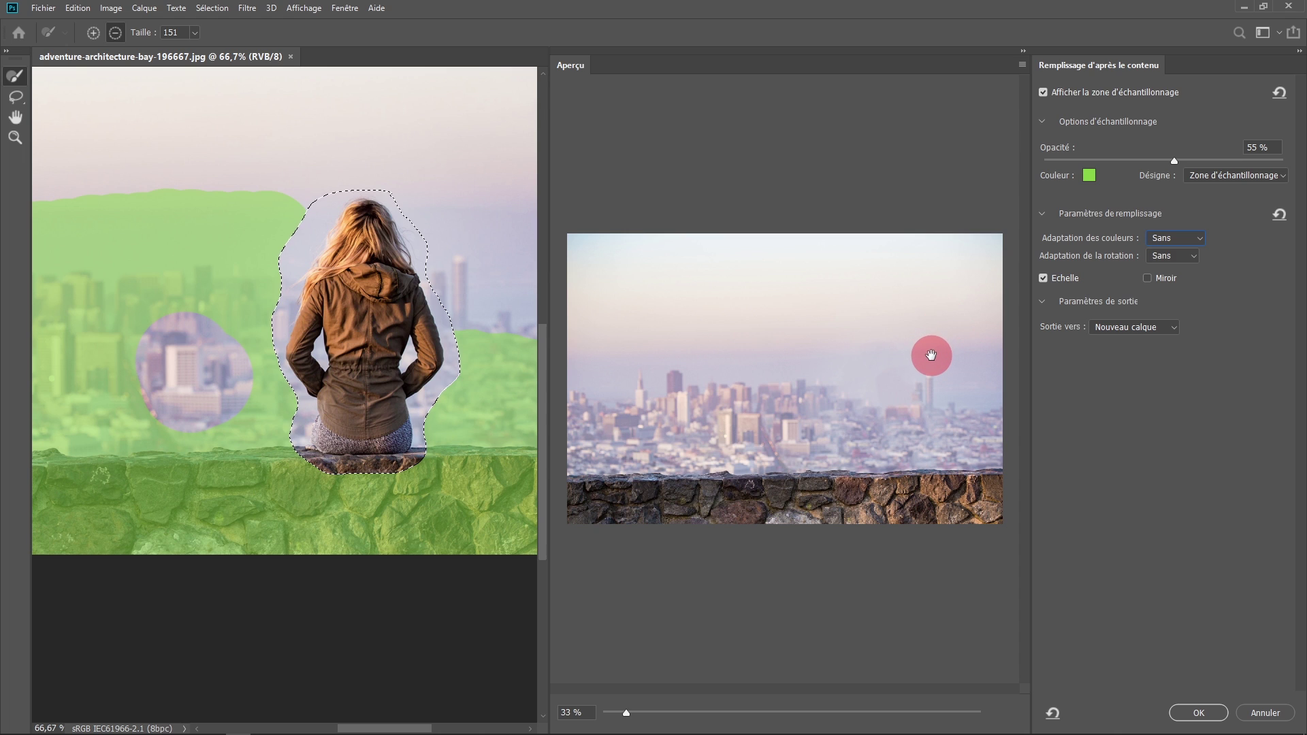
{"action": "left_click", "coordinate": [1196, 713]}
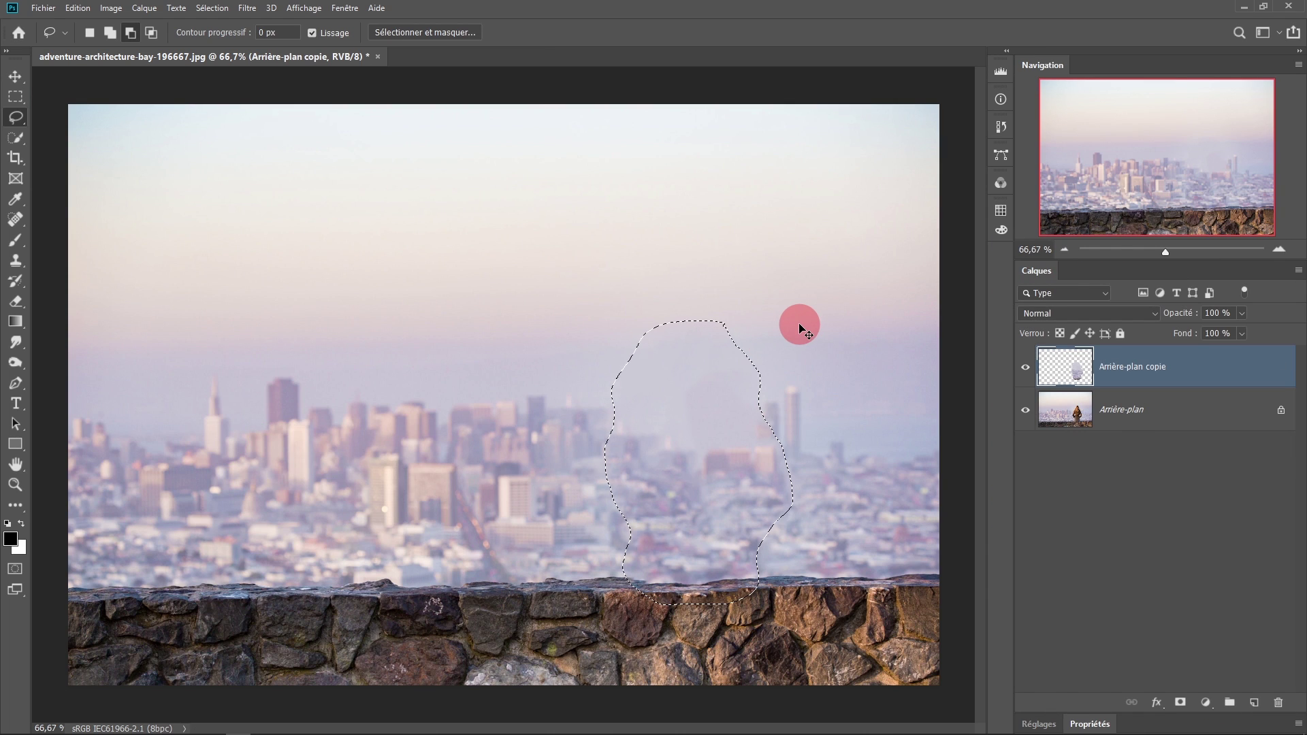
{"action": "left_click", "coordinate": [798, 330]}
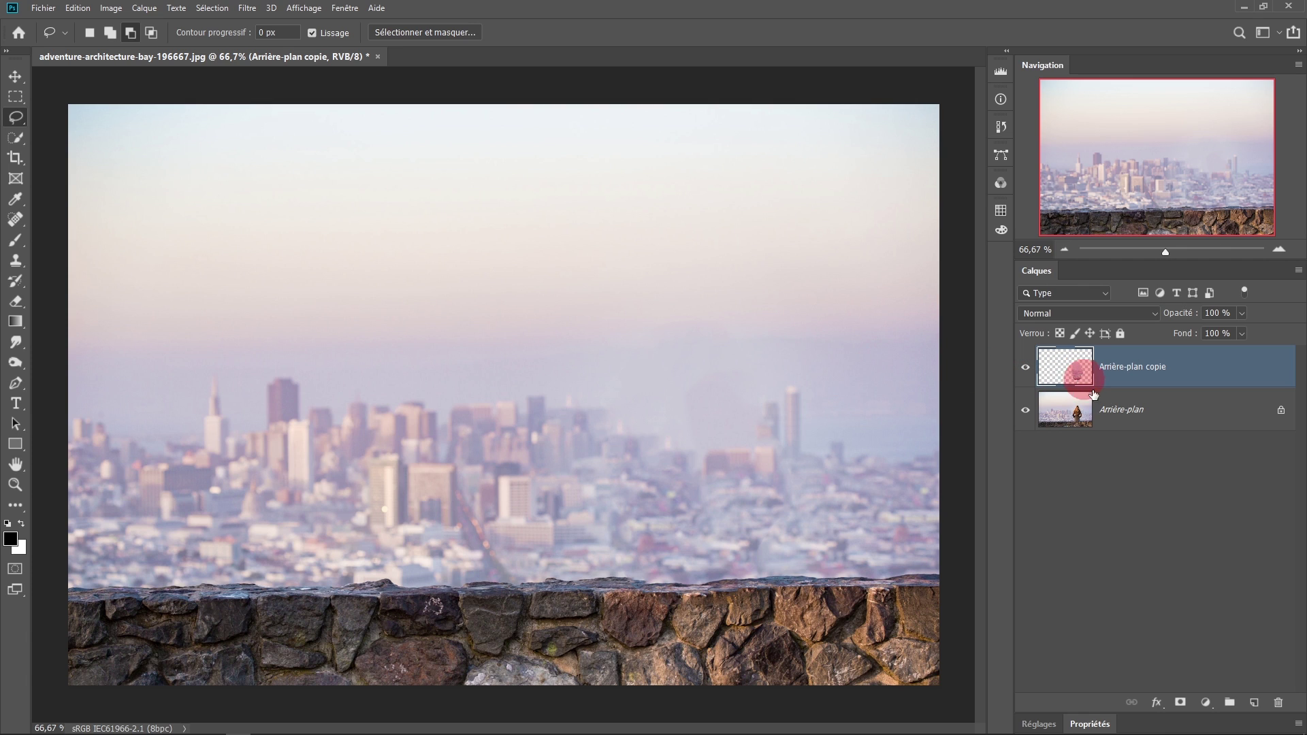
- Add a new empty layer and clone clean sky over the stray building top with the Clone Stamp at size 40
{"action": "left_click", "coordinate": [1241, 647]}
{"action": "left_click", "coordinate": [1253, 706]}
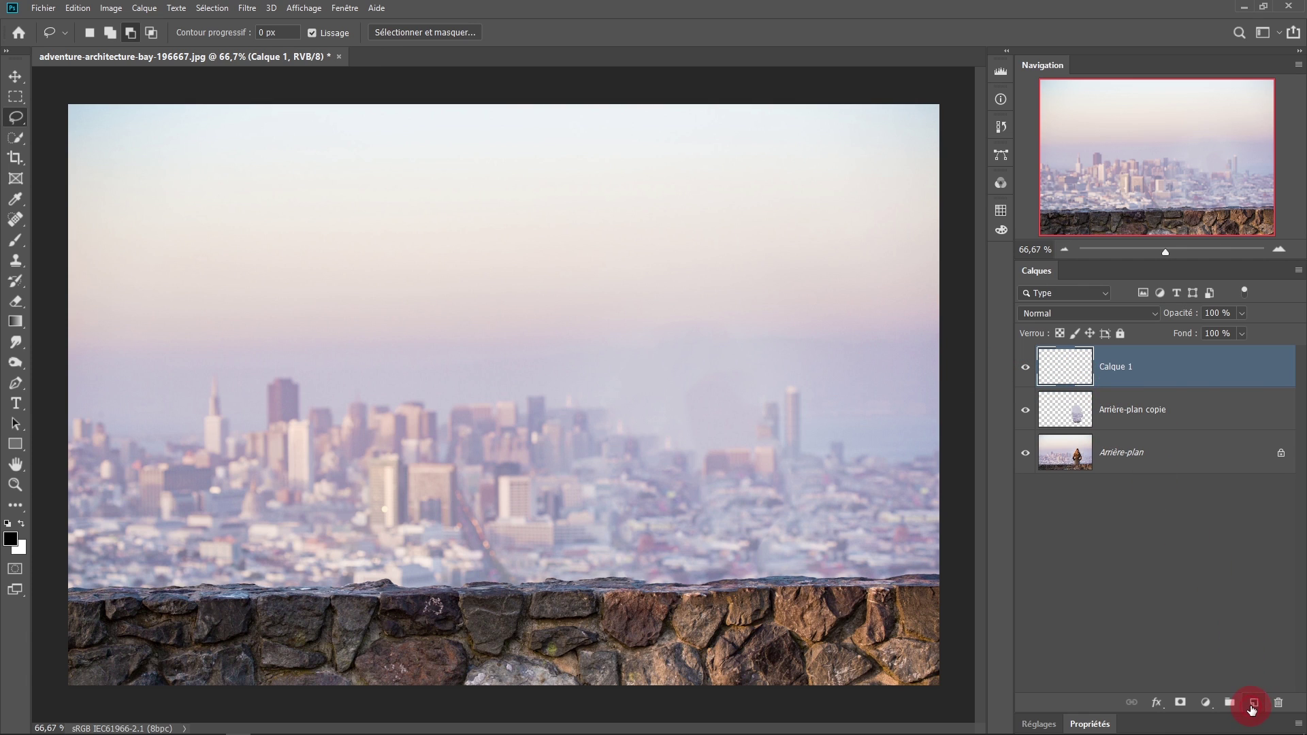
{"action": "left_click", "coordinate": [15, 260]}
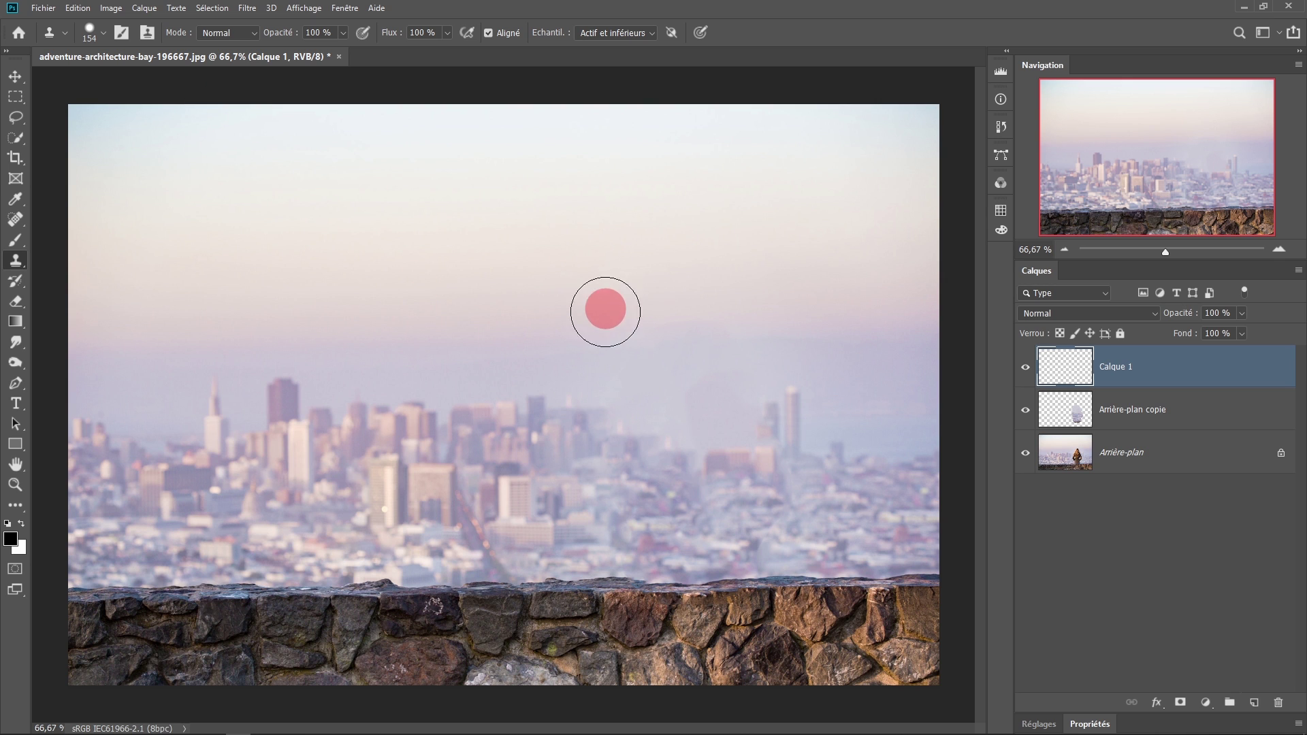
{"action": "scroll", "coordinate": [599, 371], "scroll_direction": "up", "scroll_amount": 2}
{"action": "left_click_drag", "start_coordinate": [533, 304], "coordinate": [537, 304]}
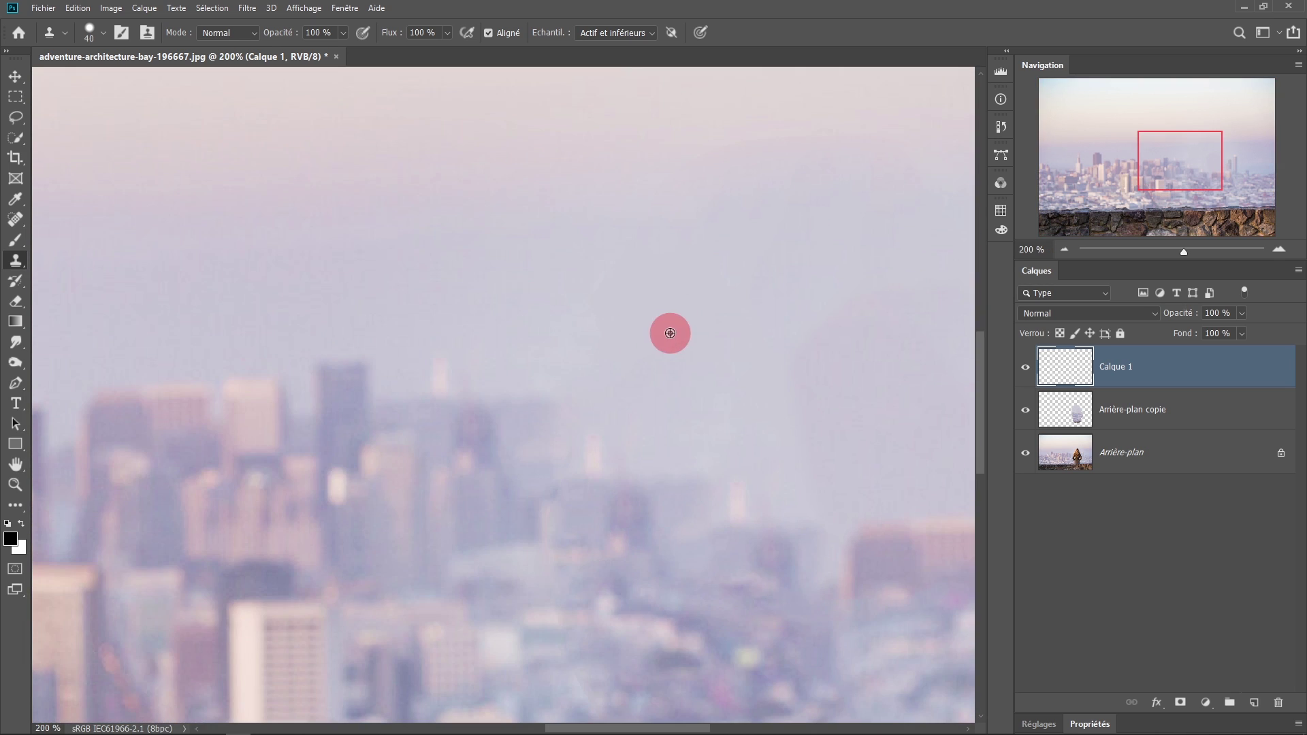
{"action": "left_click", "coordinate": [671, 333], "text": "alt"}
{"action": "left_click_drag", "start_coordinate": [747, 495], "coordinate": [731, 495]}
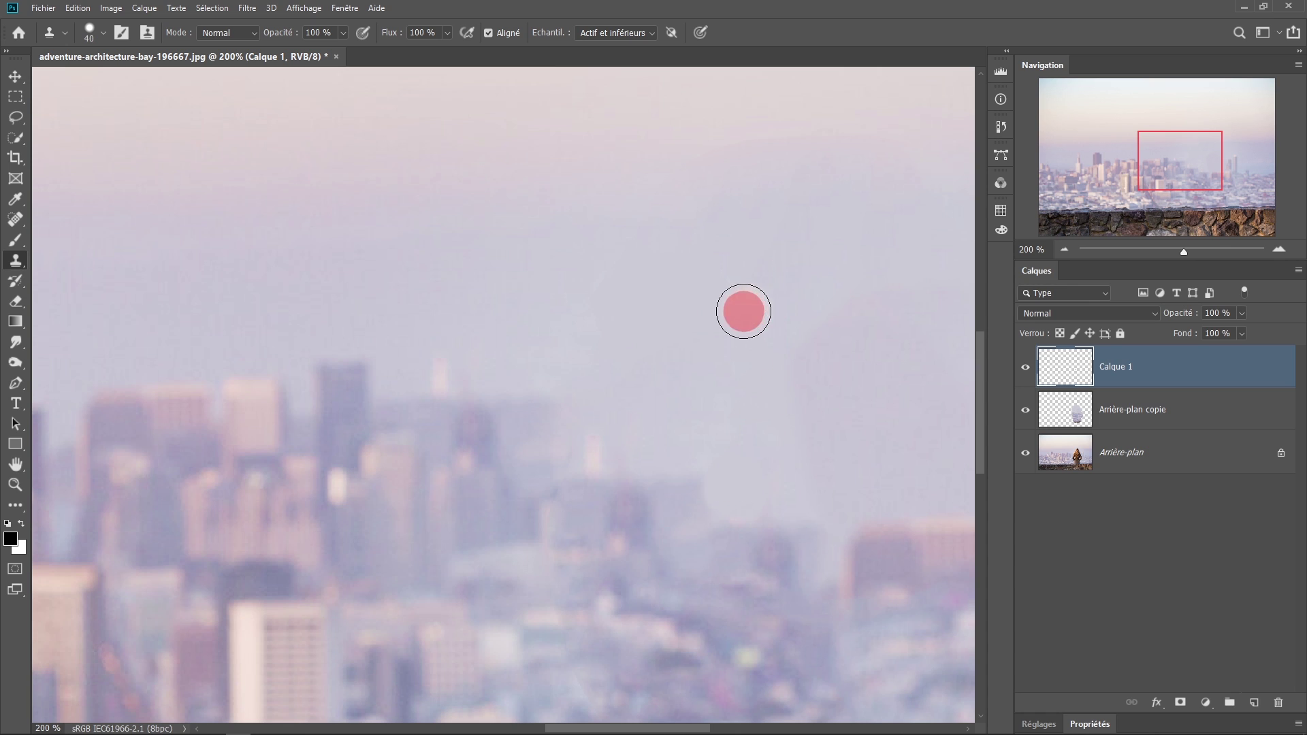
- Set the Clone Stamp brush's hardness (Dureté) to 12 %
{"action": "right_click", "coordinate": [686, 292]}
{"action": "left_click_drag", "start_coordinate": [811, 358], "coordinate": [785, 365]}
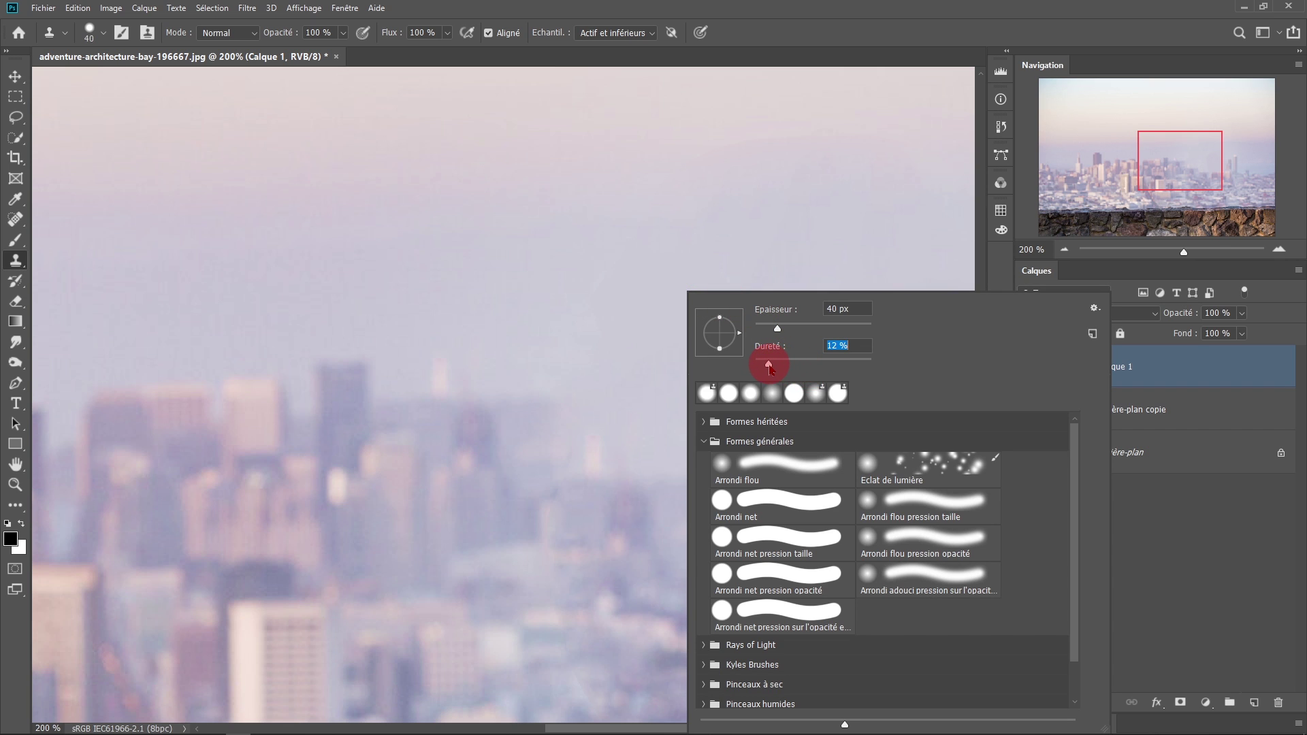
{"action": "left_click", "coordinate": [847, 8]}
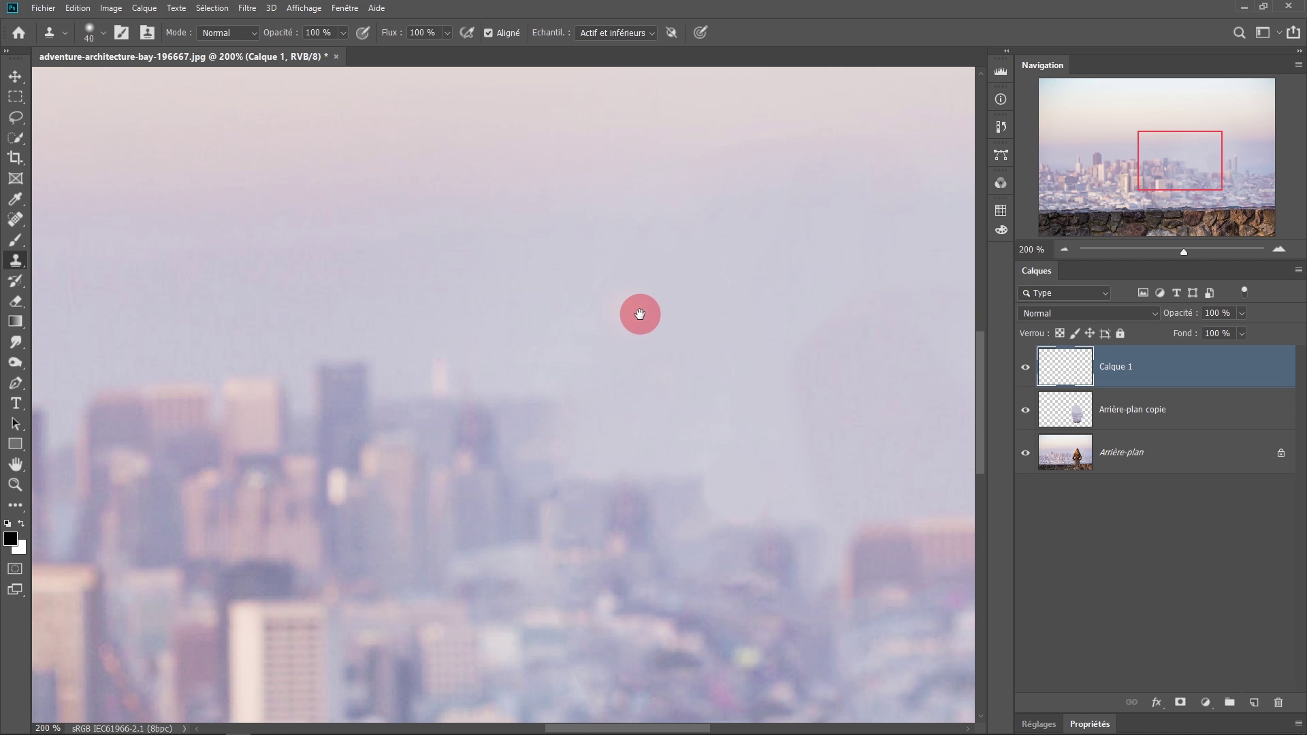
- Switch to the Healing Brush (Outil Correcteur), enlarge its brush to about 149 px, and sample from Actif et inférieurs
{"action": "left_click", "coordinate": [640, 316], "text": "alt"}
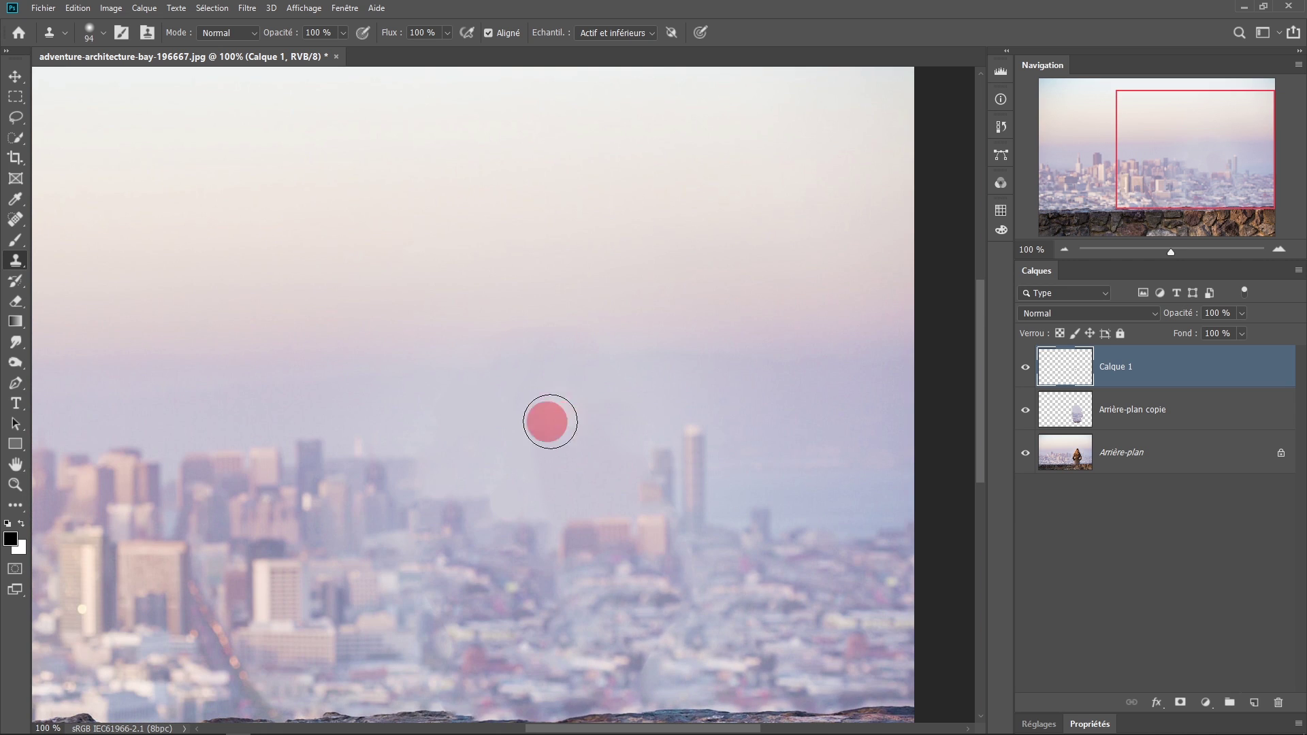
{"action": "left_click", "coordinate": [15, 219]}
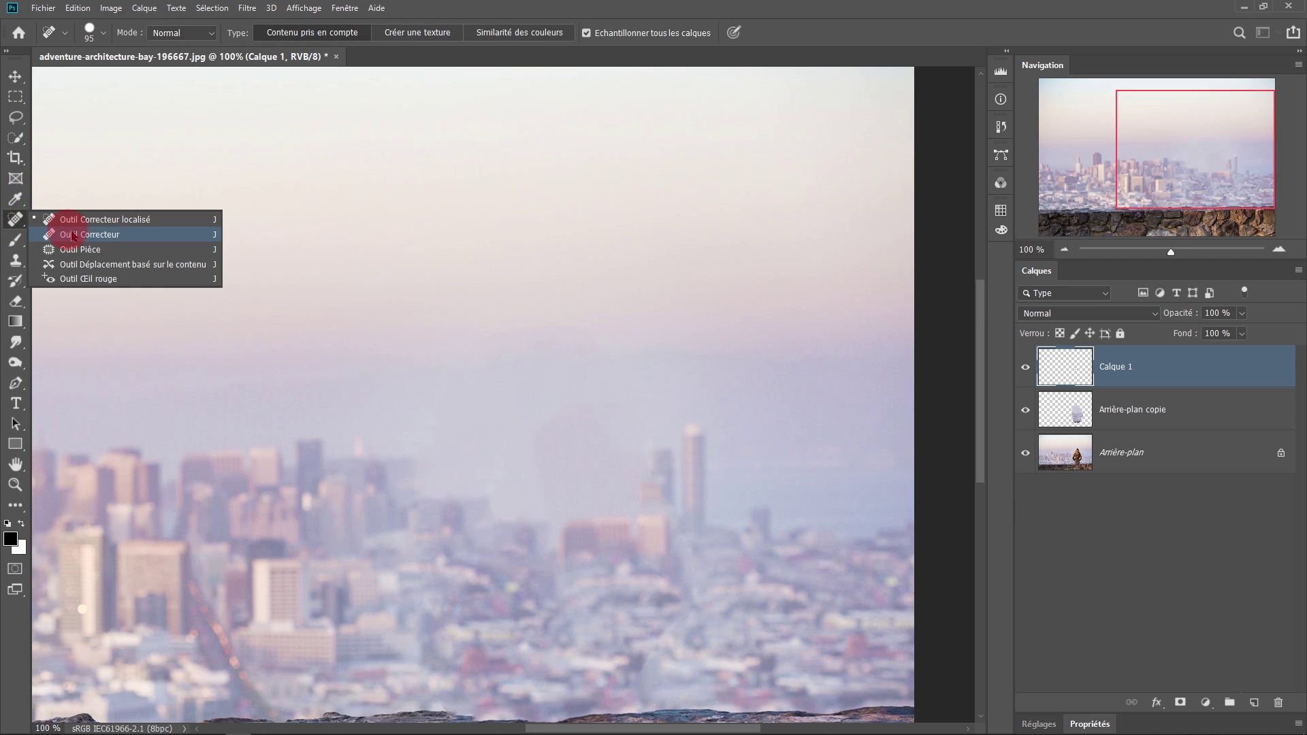
{"action": "left_click", "coordinate": [74, 235]}
{"action": "left_click_drag", "start_coordinate": [540, 347], "coordinate": [569, 324]}
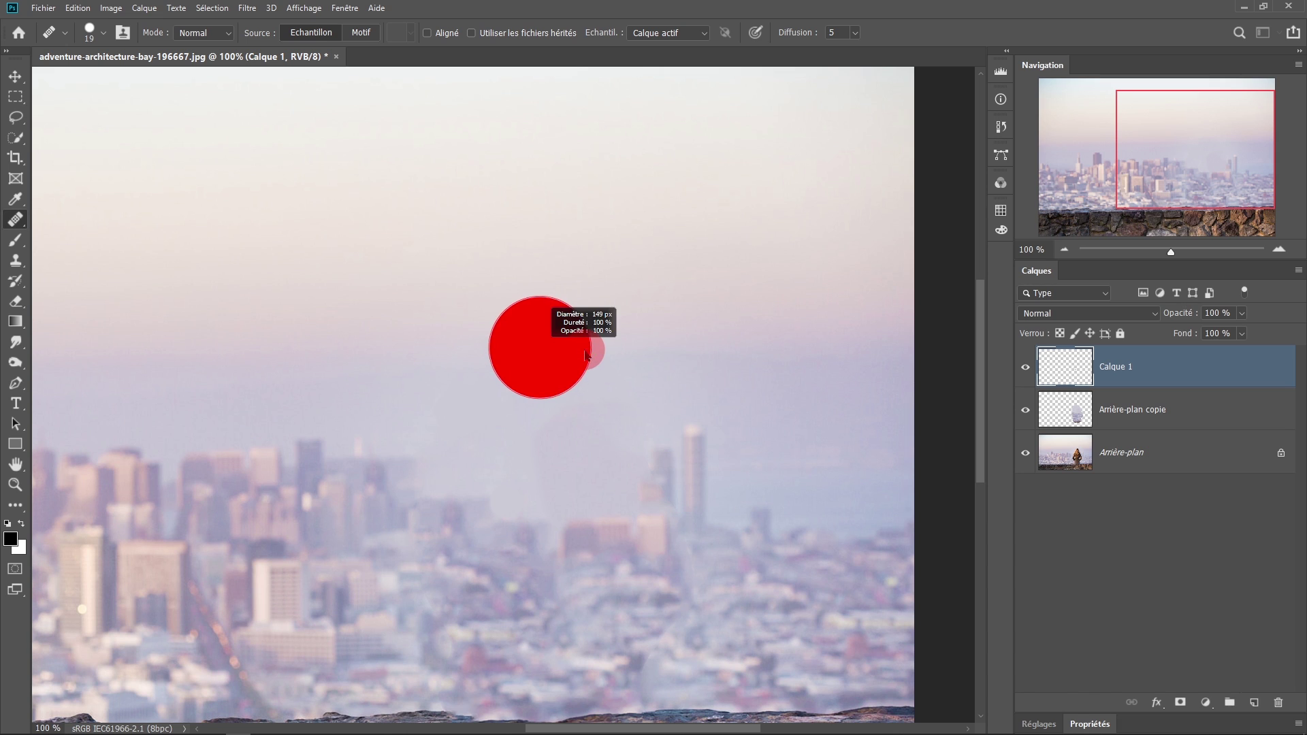
{"action": "left_click", "coordinate": [647, 40]}
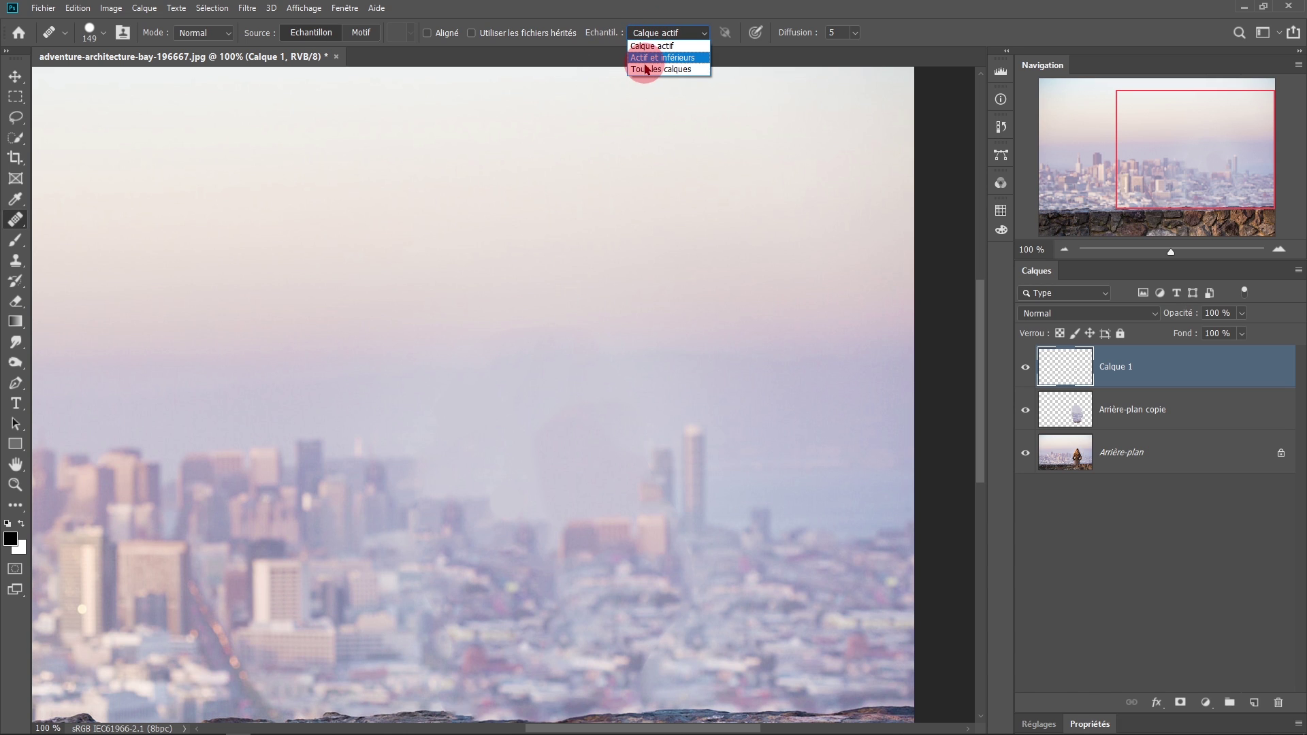
{"action": "left_click", "coordinate": [641, 60]}
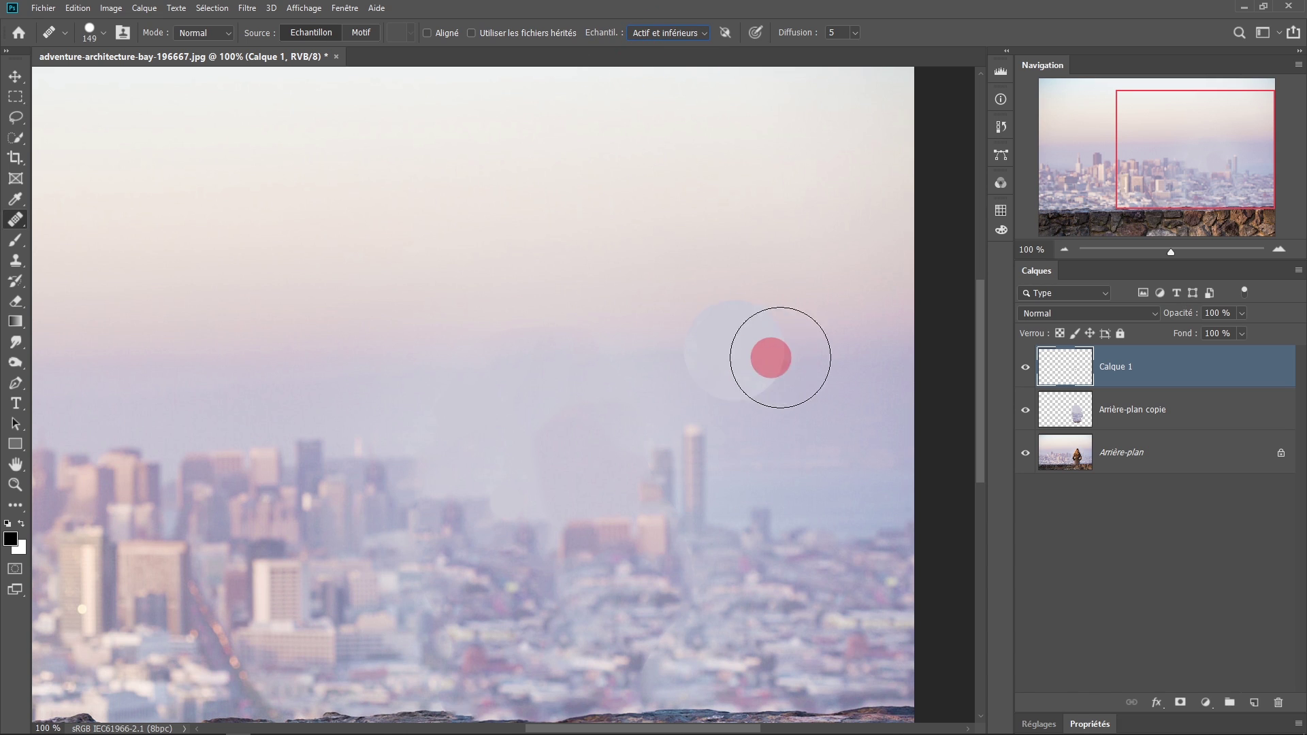
- Heal the uneven patches in the hazy sky above the city using clean sky near the photo's edge as the source
{"action": "left_click", "coordinate": [802, 376], "text": "alt"}
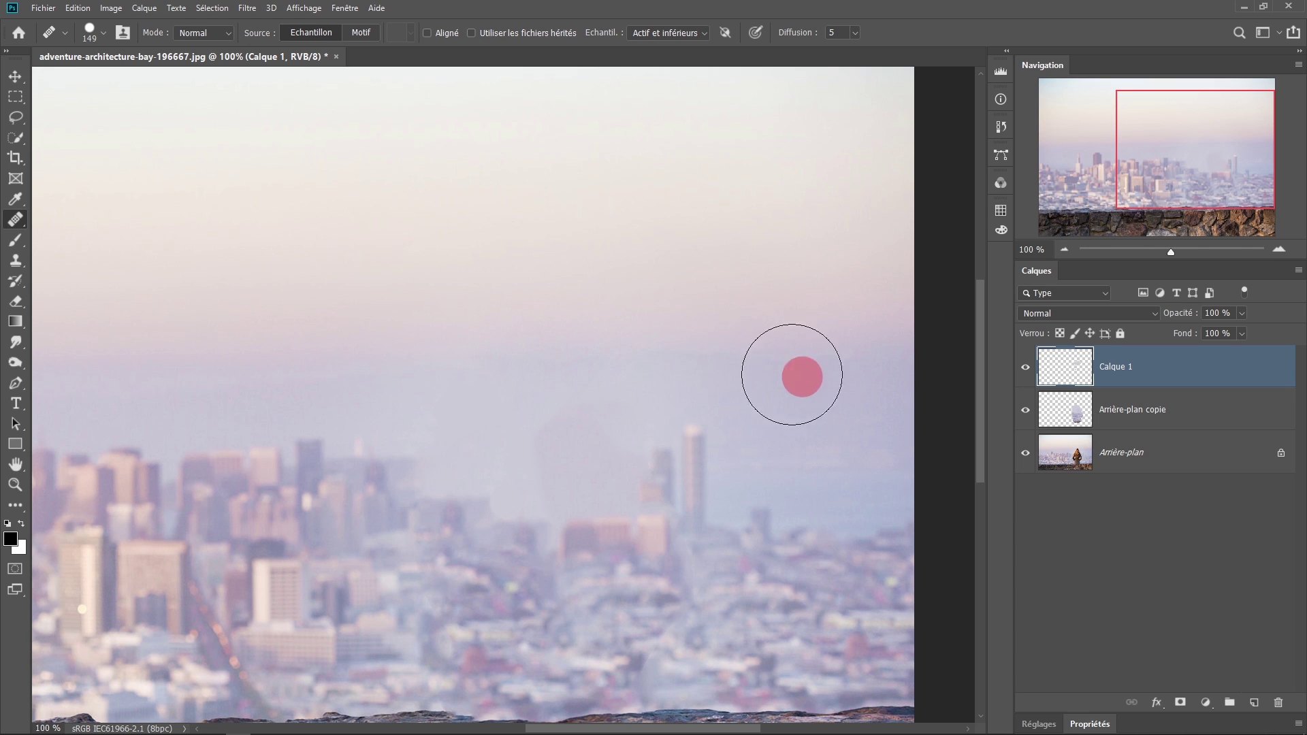
{"action": "left_click_drag", "start_coordinate": [609, 366], "coordinate": [410, 343]}
{"action": "left_click", "coordinate": [730, 350], "text": "alt"}
{"action": "left_click_drag", "start_coordinate": [597, 359], "coordinate": [770, 382]}
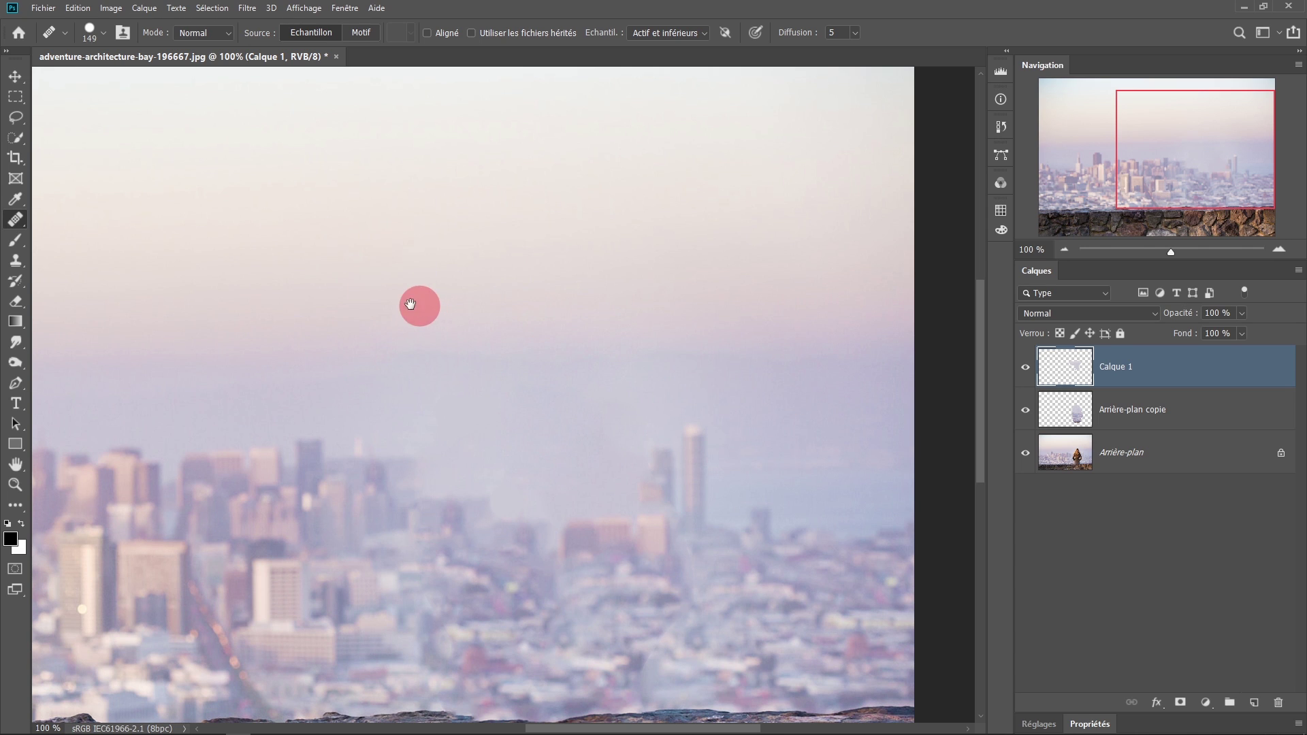
{"action": "key", "text": "ctrl+minus"}
{"action": "key", "text": "ctrl+minus"}
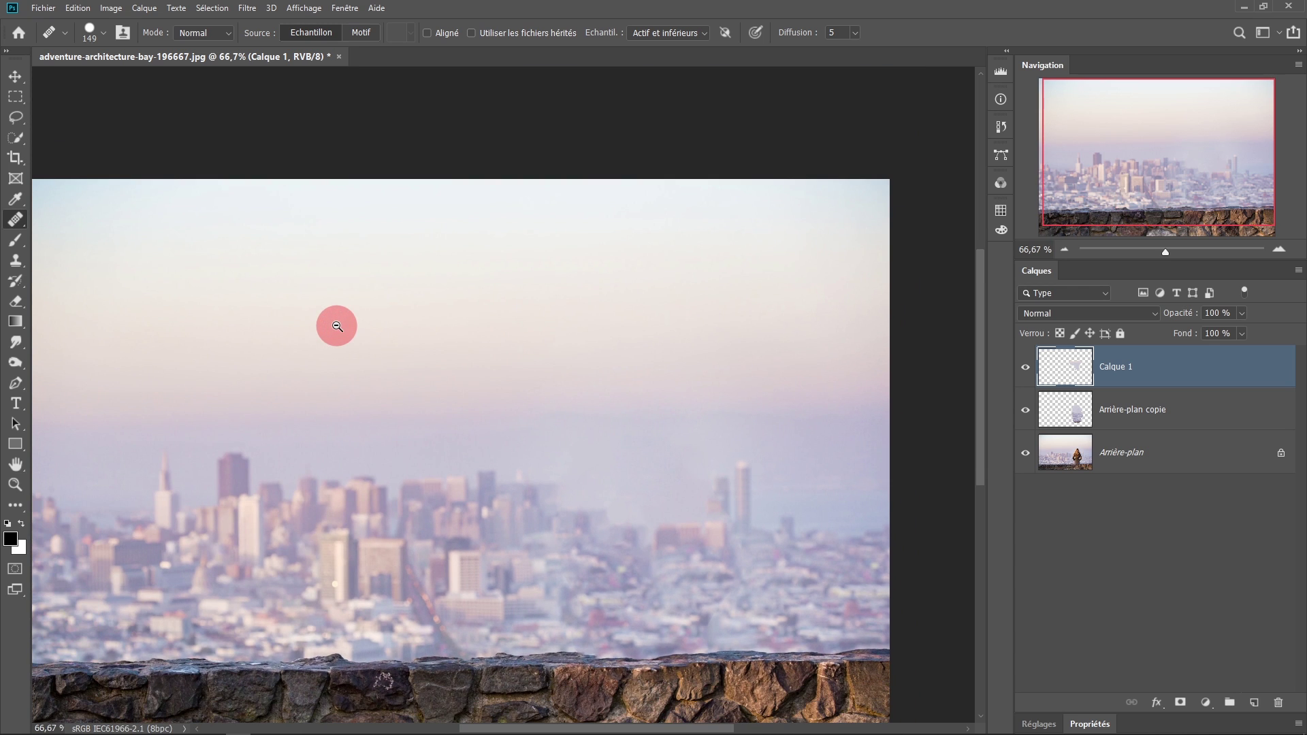
{"action": "left_click_drag", "start_coordinate": [577, 424], "coordinate": [502, 368]}
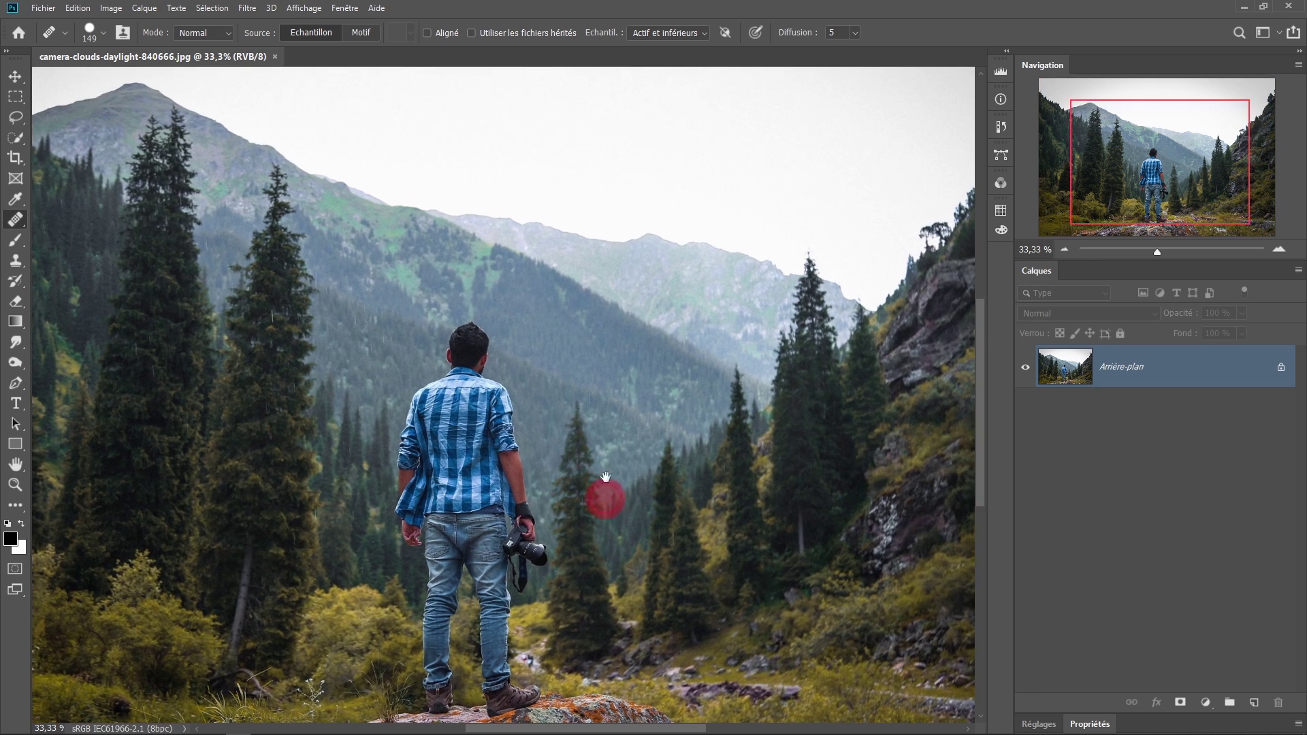
- In the mountain photo, outline the standing man loosely with the Lasso and start Content-Aware Fill on the selection
{"action": "left_click_drag", "start_coordinate": [604, 496], "coordinate": [604, 380]}
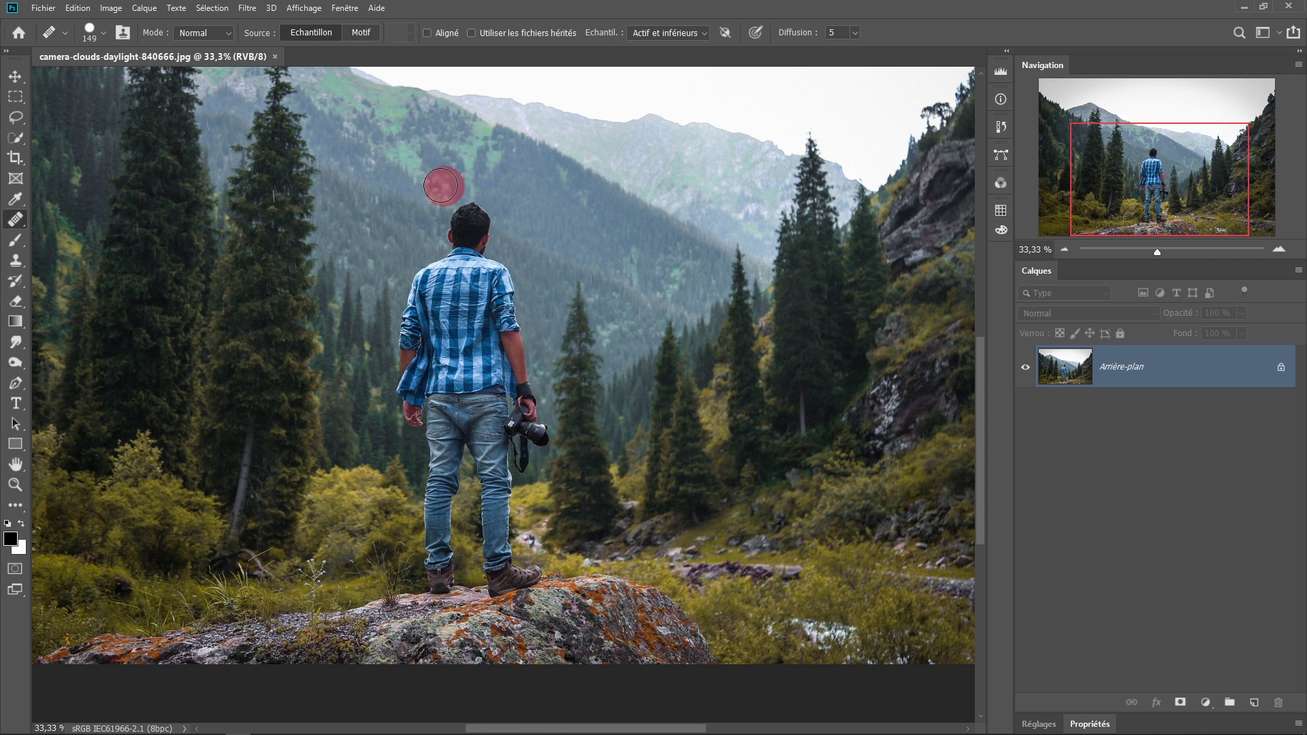
{"action": "left_click", "coordinate": [26, 125]}
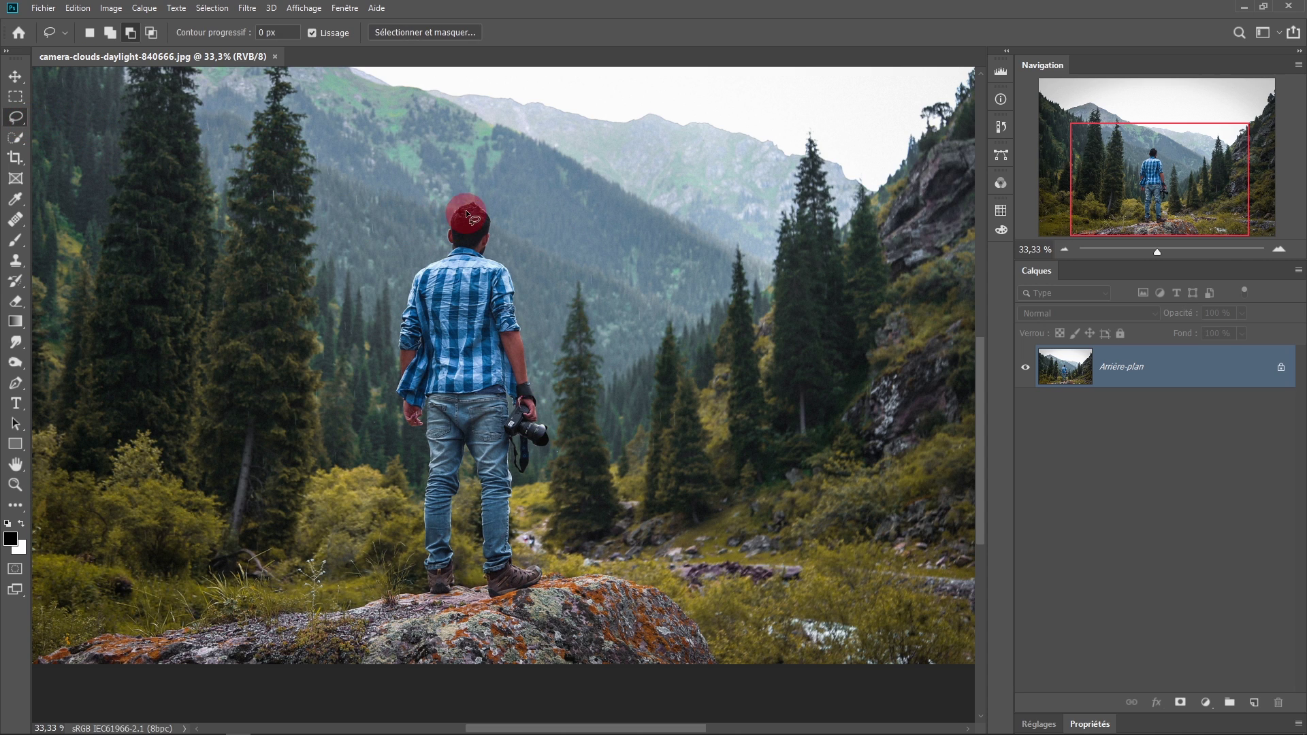
{"action": "mouse_move", "coordinate": [469, 189]}
{"action": "left_mouse_down"}
{"action": "mouse_move", "coordinate": [401, 262]}
{"action": "mouse_move", "coordinate": [375, 310]}
{"action": "mouse_move", "coordinate": [377, 456]}
{"action": "mouse_move", "coordinate": [401, 580]}
{"action": "mouse_move", "coordinate": [430, 613]}
{"action": "mouse_move", "coordinate": [499, 621]}
{"action": "mouse_move", "coordinate": [559, 613]}
{"action": "mouse_move", "coordinate": [560, 564]}
{"action": "mouse_move", "coordinate": [540, 521]}
{"action": "mouse_move", "coordinate": [575, 426]}
{"action": "mouse_move", "coordinate": [513, 204]}
{"action": "mouse_move", "coordinate": [469, 187]}
{"action": "left_mouse_up"}
{"action": "left_click", "coordinate": [77, 9]}
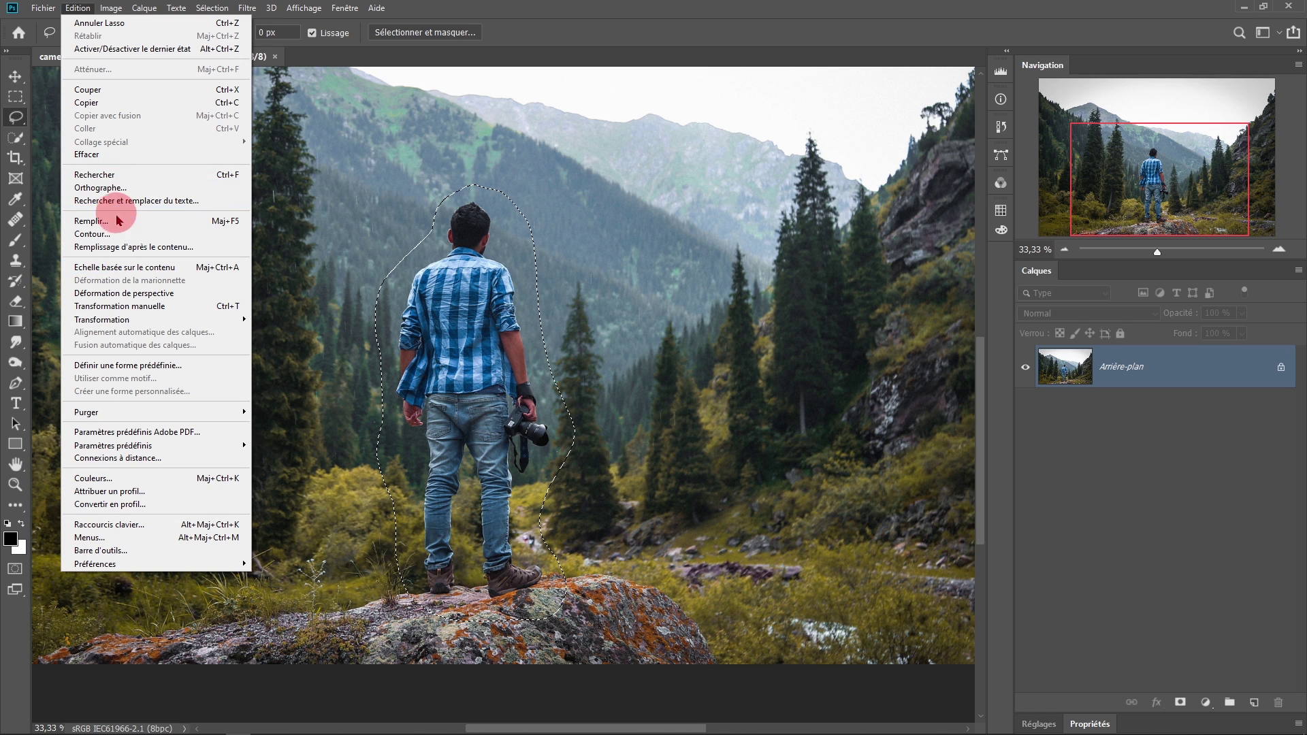
{"action": "left_click", "coordinate": [114, 248]}
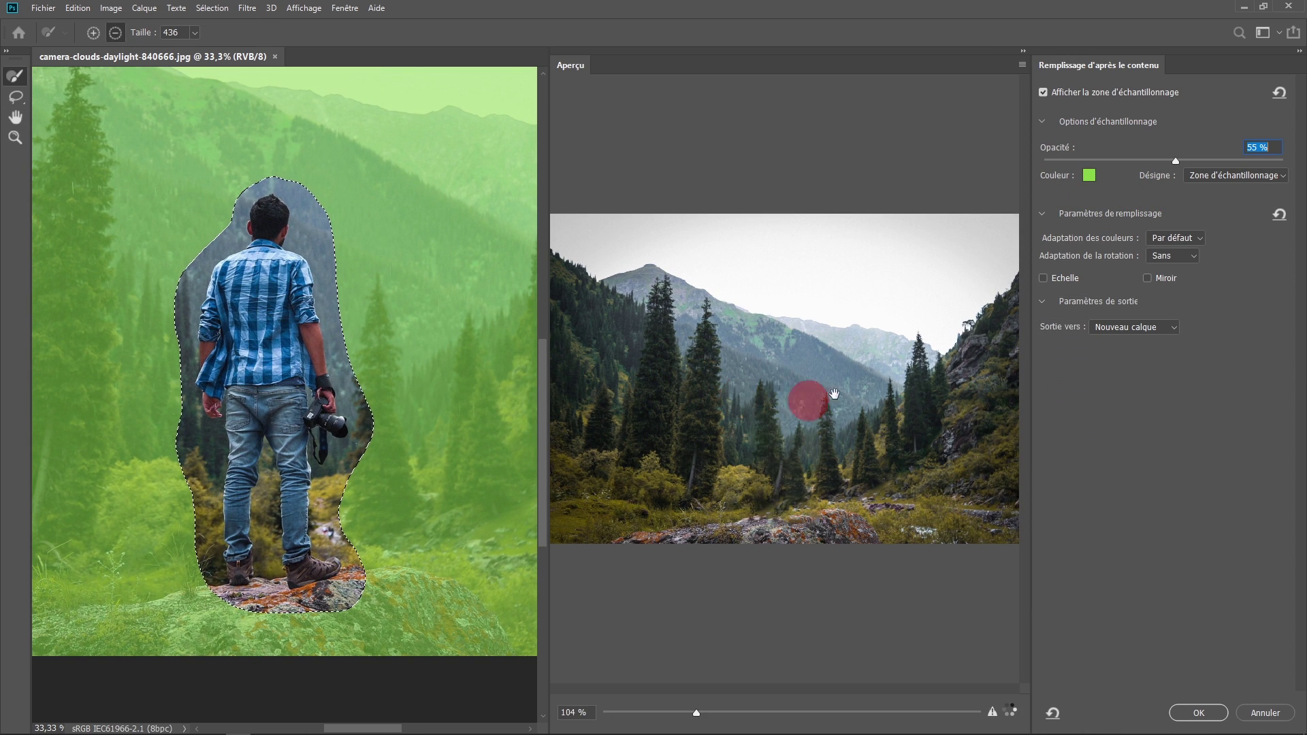
- Examine the filled trees and rock up close in the preview, and look at the whole sampling area and the Lasso tool
{"action": "left_click", "coordinate": [837, 494]}
{"action": "left_click", "coordinate": [833, 496]}
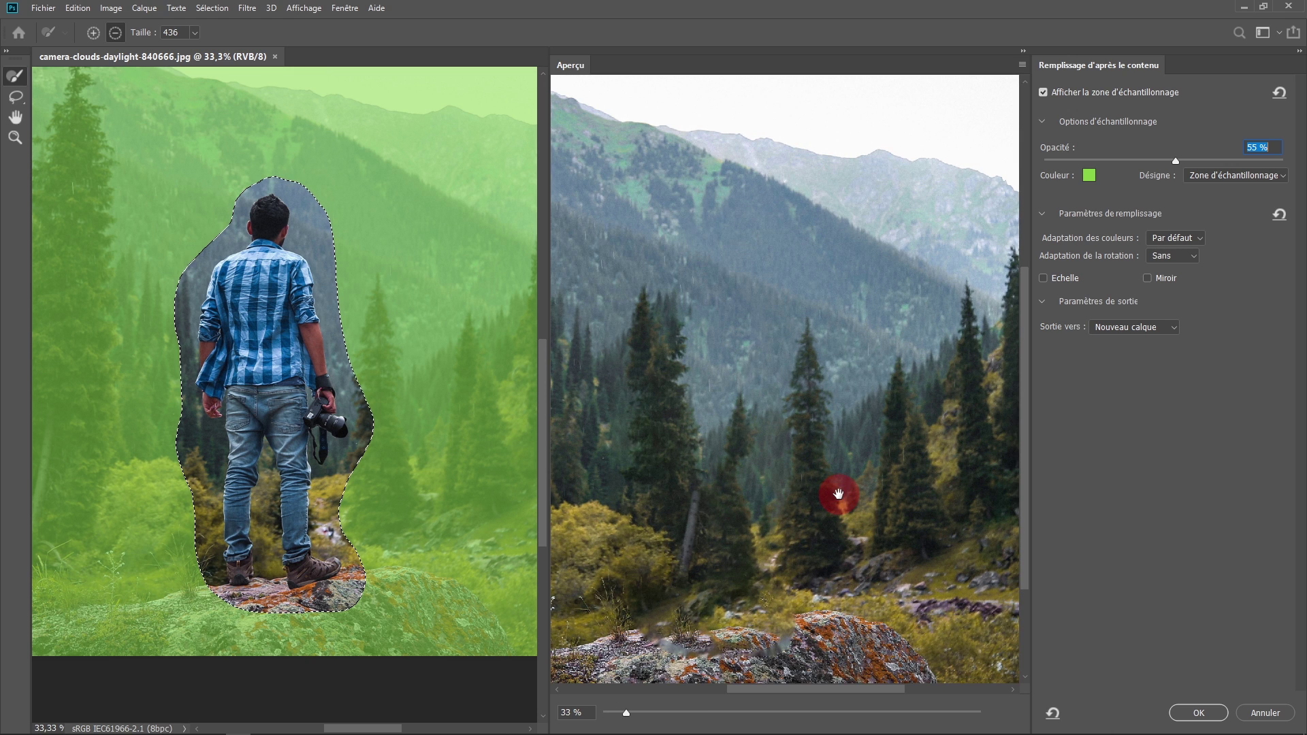
{"action": "left_click_drag", "start_coordinate": [834, 497], "coordinate": [840, 461]}
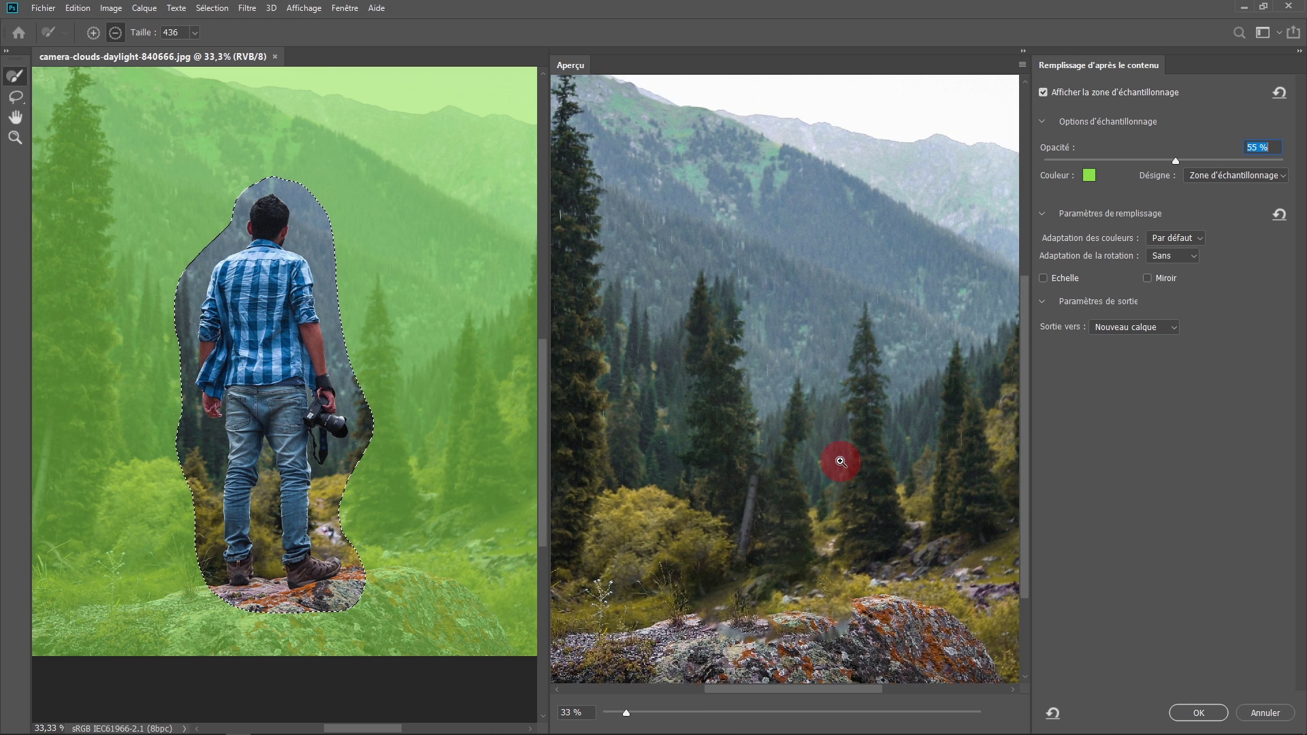
{"action": "scroll", "coordinate": [840, 461], "scroll_direction": "up", "scroll_amount": 2}
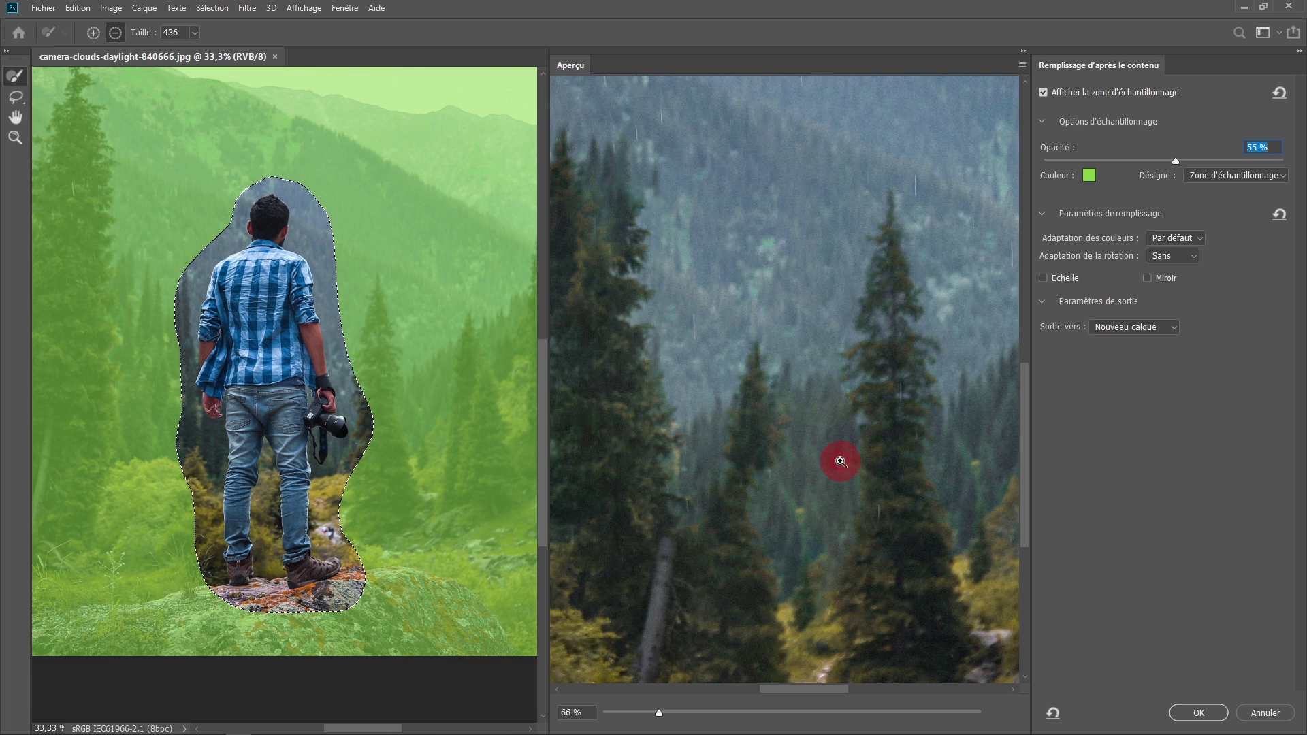
{"action": "left_click", "coordinate": [788, 453], "text": "alt"}
{"action": "scroll", "coordinate": [167, 229], "scroll_direction": "down", "scroll_amount": 3}
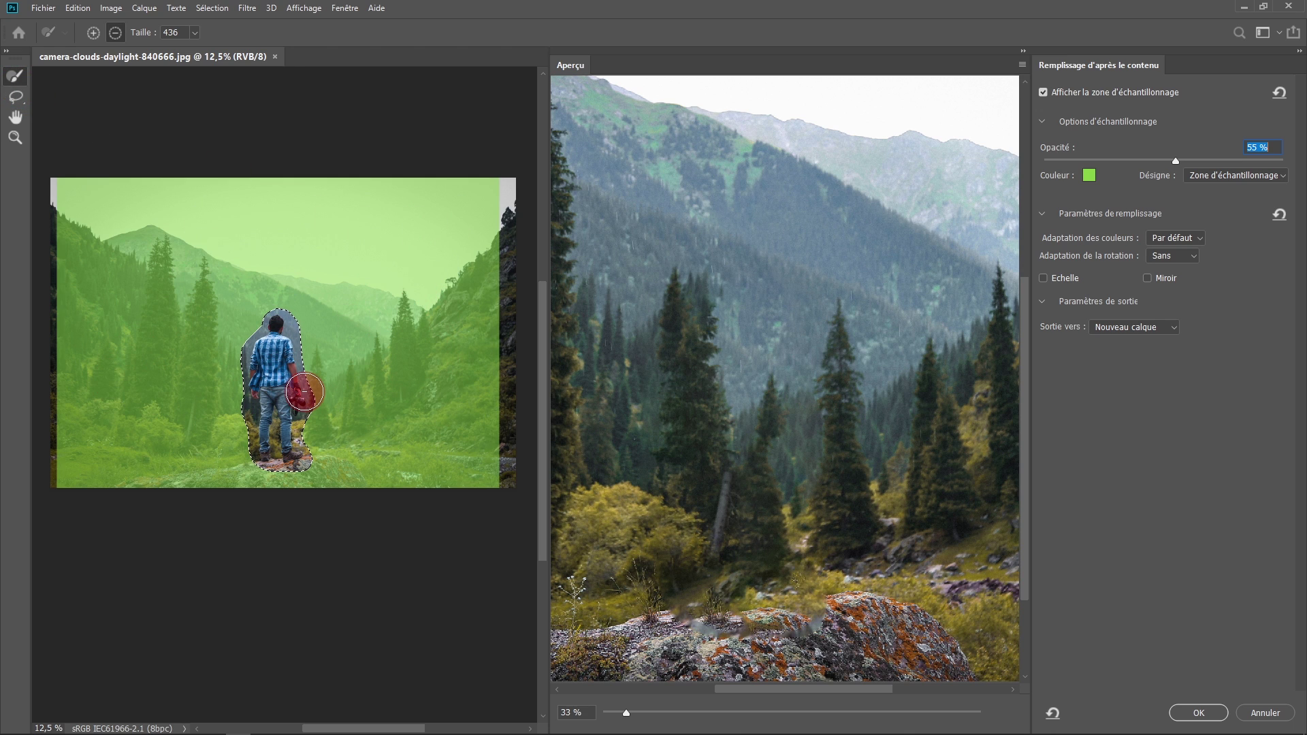
{"action": "left_click", "coordinate": [16, 97]}
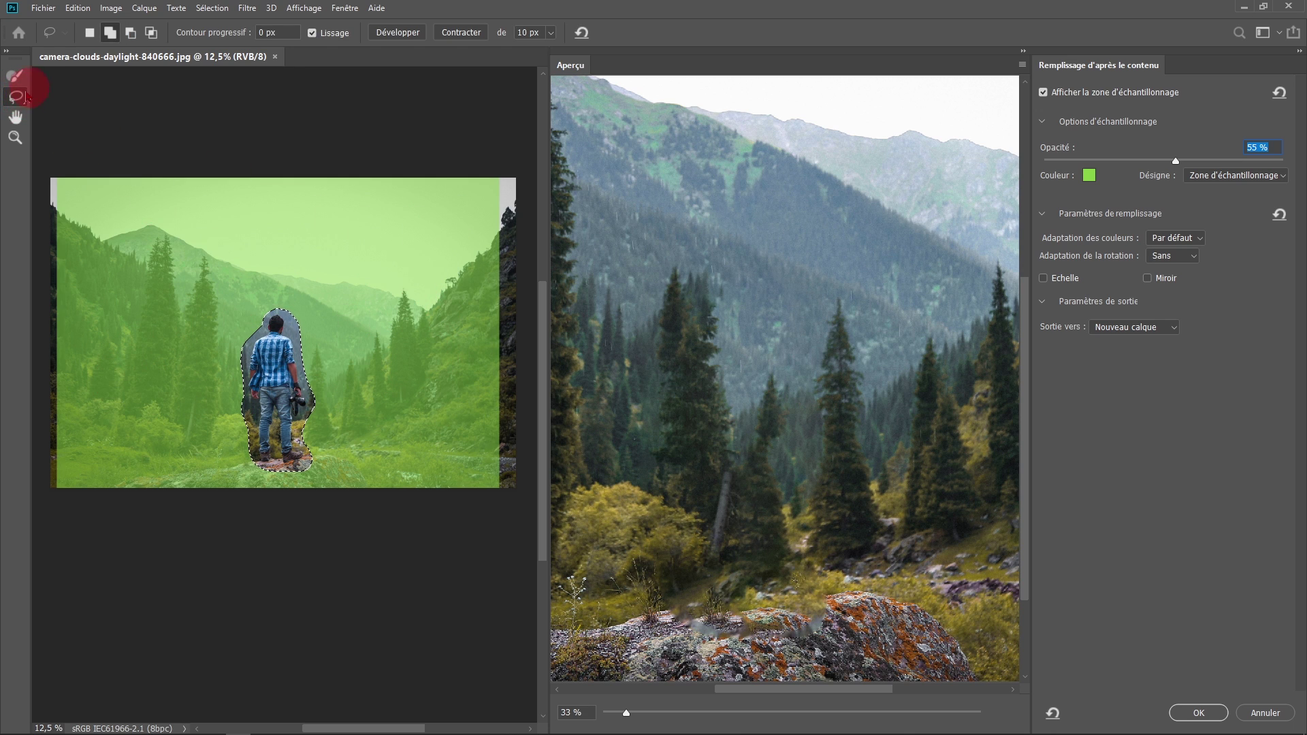
{"action": "left_click", "coordinate": [284, 342]}
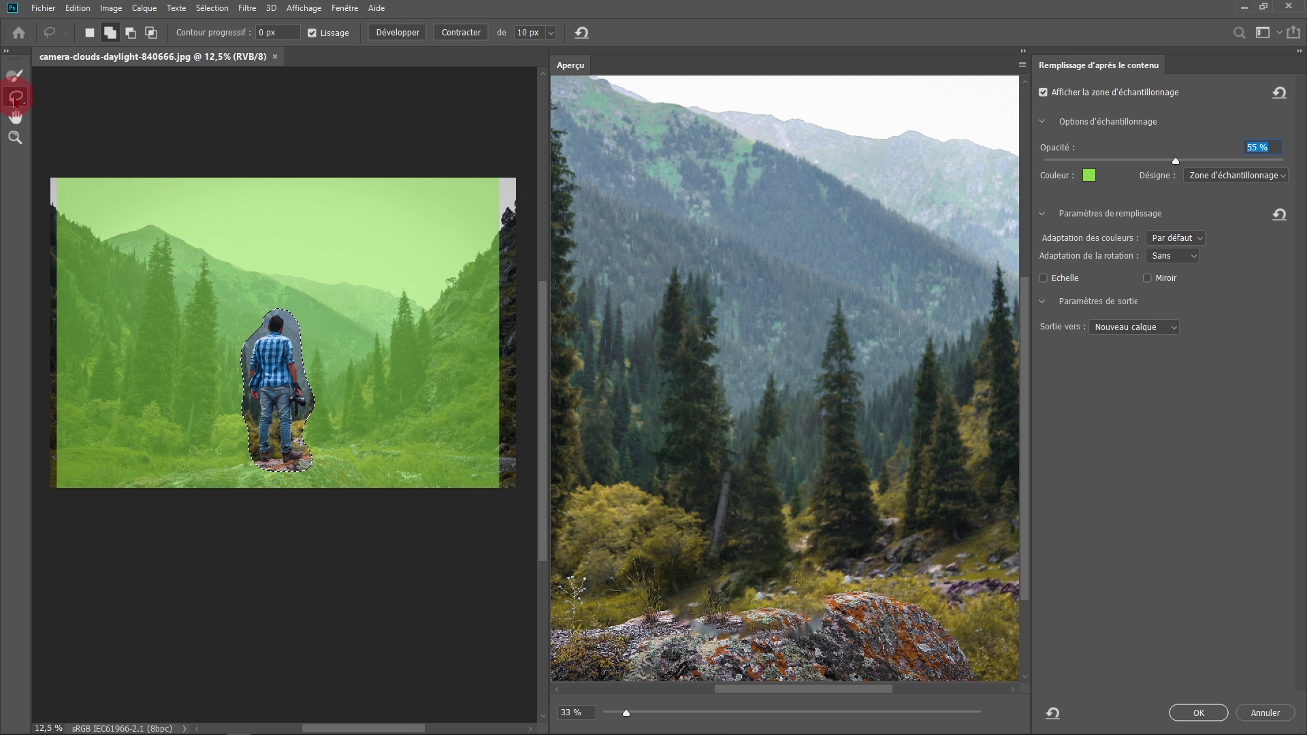
- Try the Supérieure and Sans color adaptation (Adaptation des couleurs) settings on the fill, and return it to Par défaut
{"action": "left_click", "coordinate": [1200, 239]}
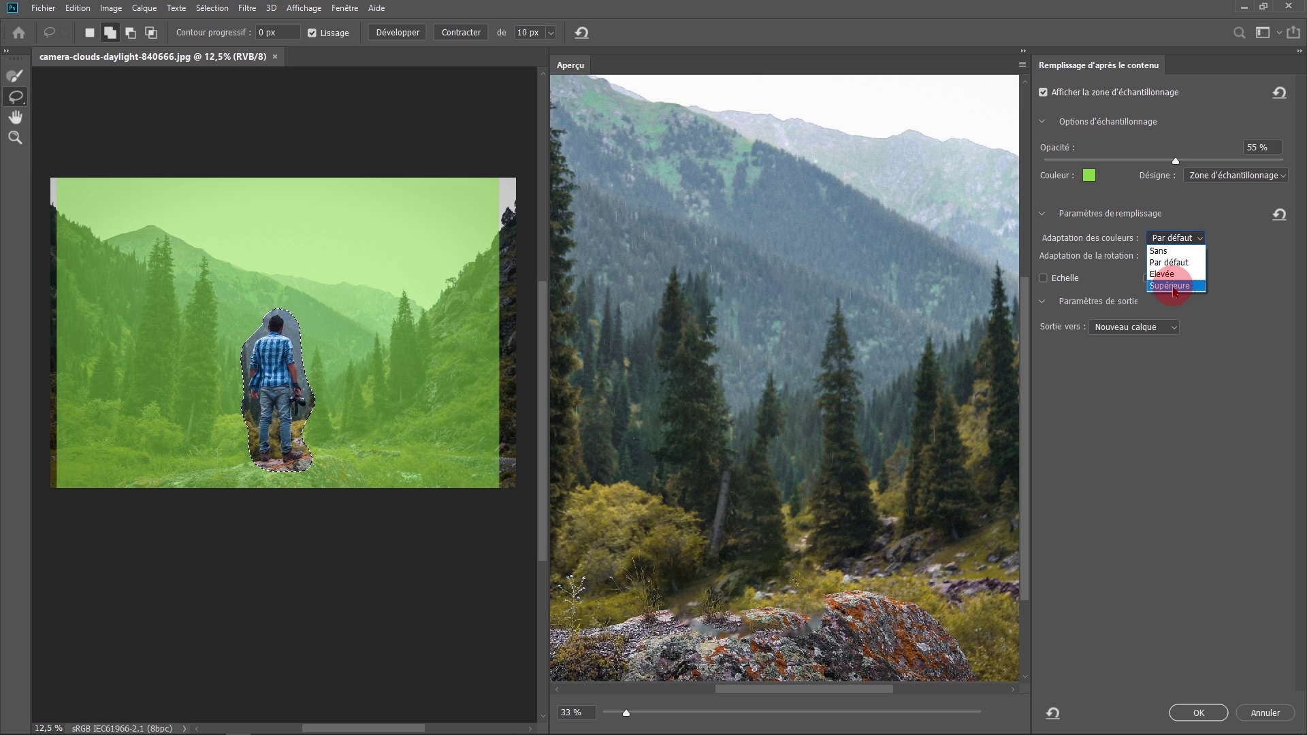
{"action": "left_click", "coordinate": [1171, 286]}
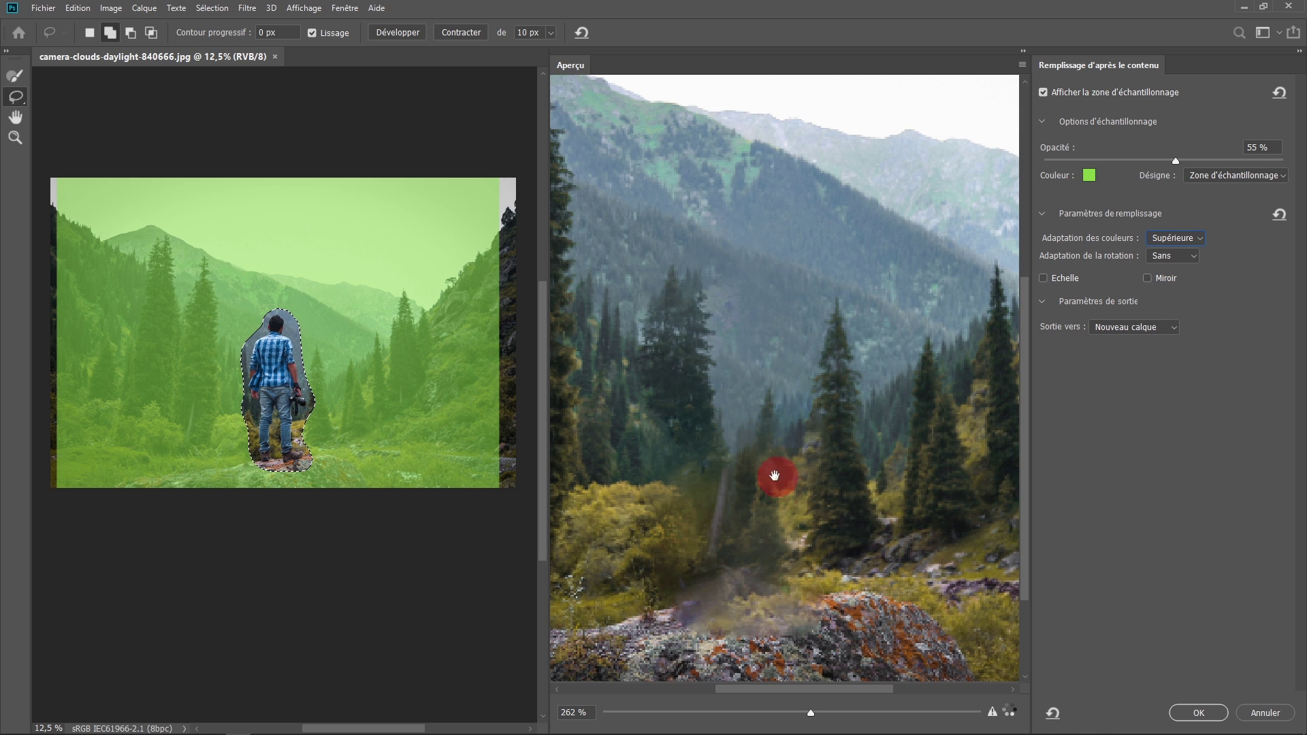
{"action": "left_click", "coordinate": [1175, 239]}
{"action": "left_click", "coordinate": [1168, 249]}
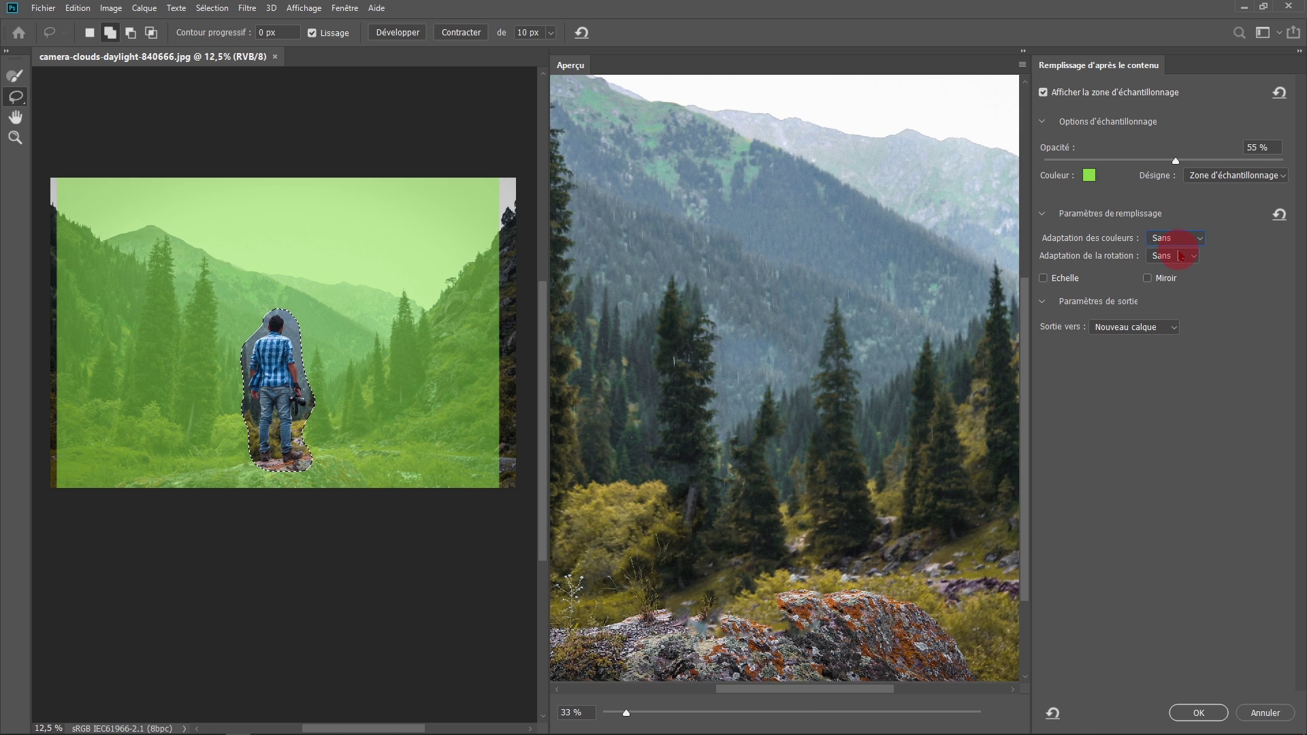
{"action": "left_click", "coordinate": [1170, 240]}
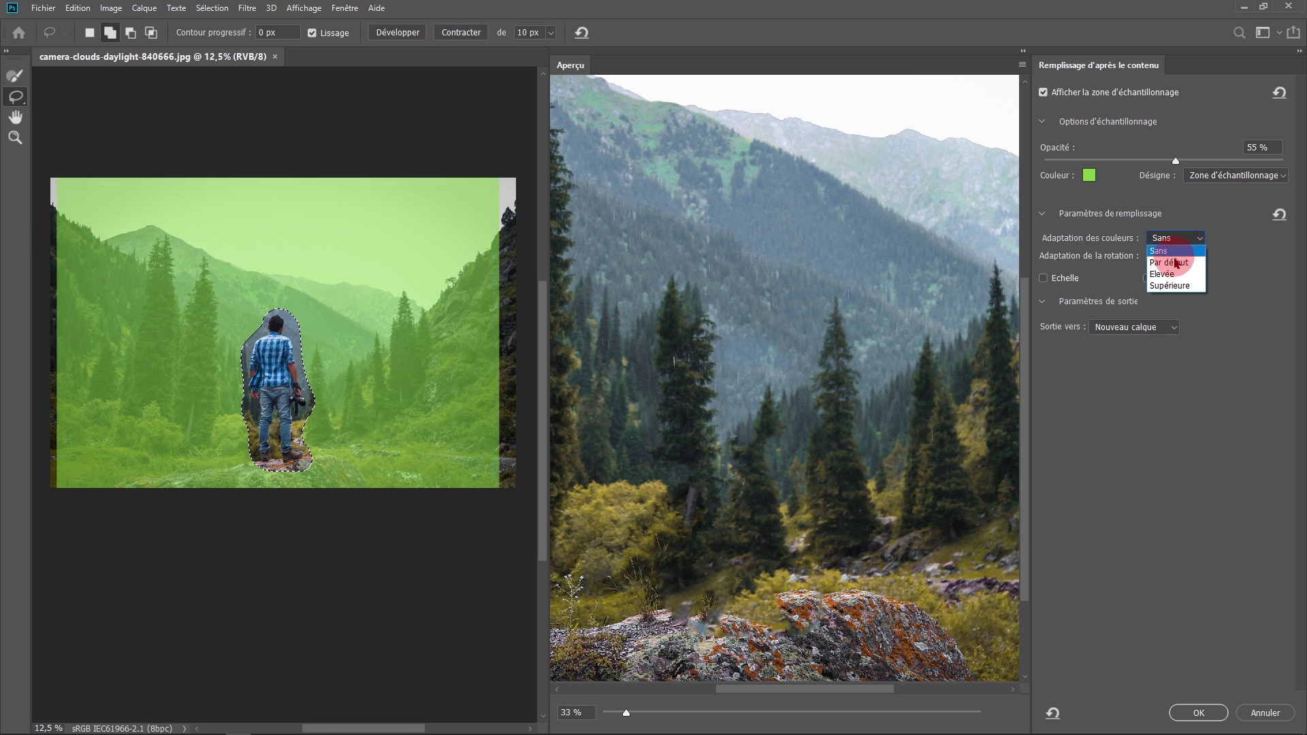
{"action": "left_click", "coordinate": [1172, 249]}
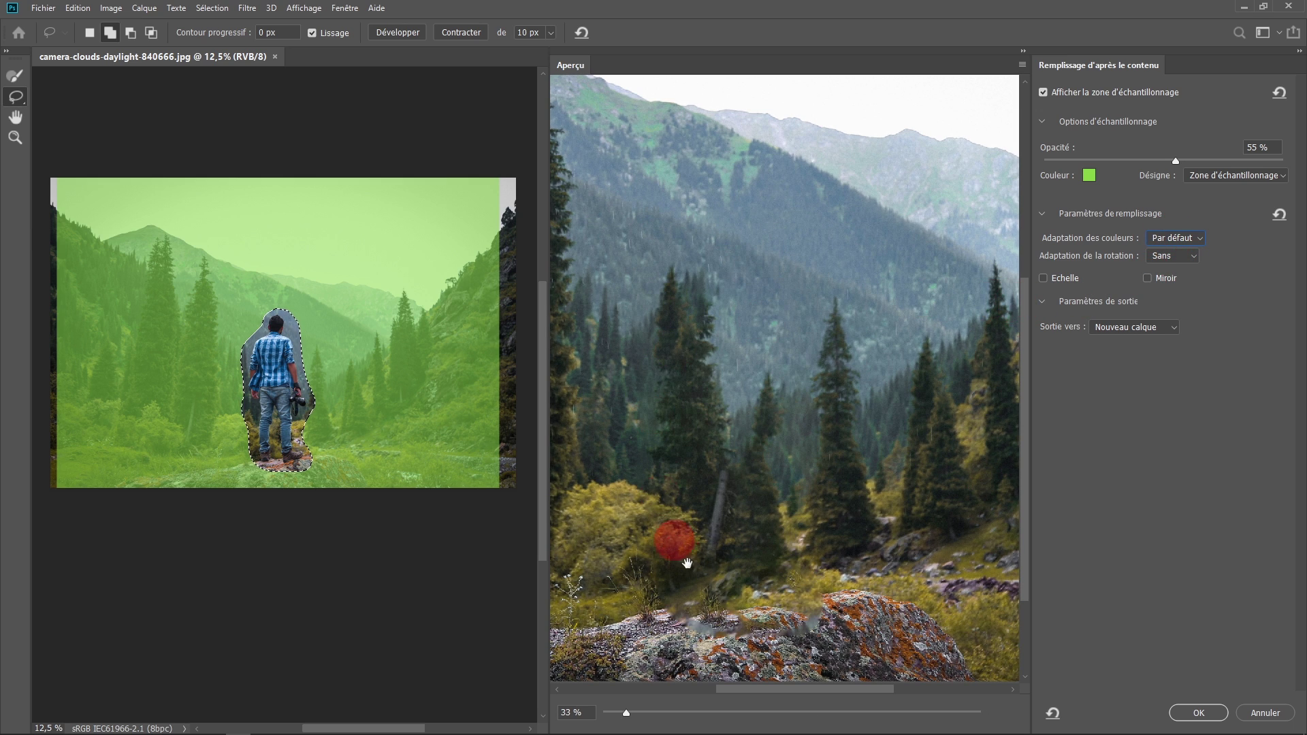
- Check the filled rock in the preview, apply the fill to a new layer, and deselect the man's outline
{"action": "left_click_drag", "start_coordinate": [815, 597], "coordinate": [852, 517]}
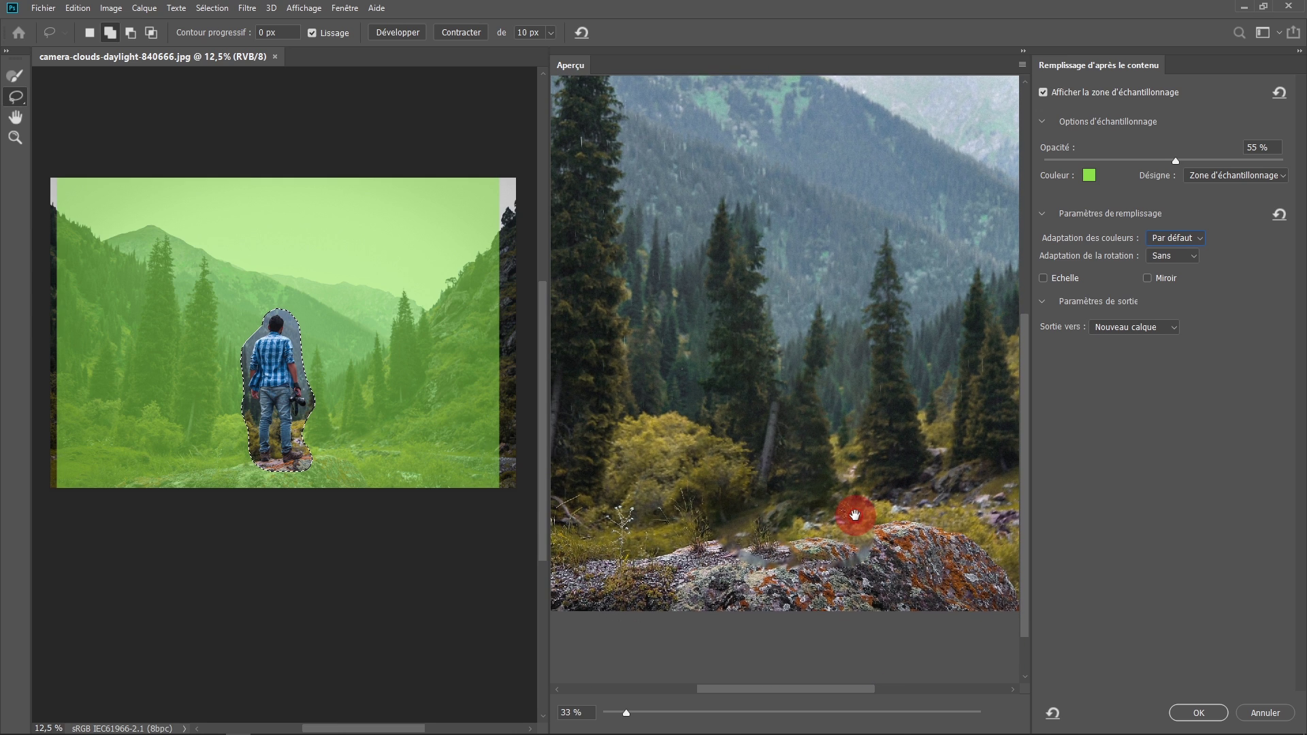
{"action": "left_click", "coordinate": [1197, 712]}
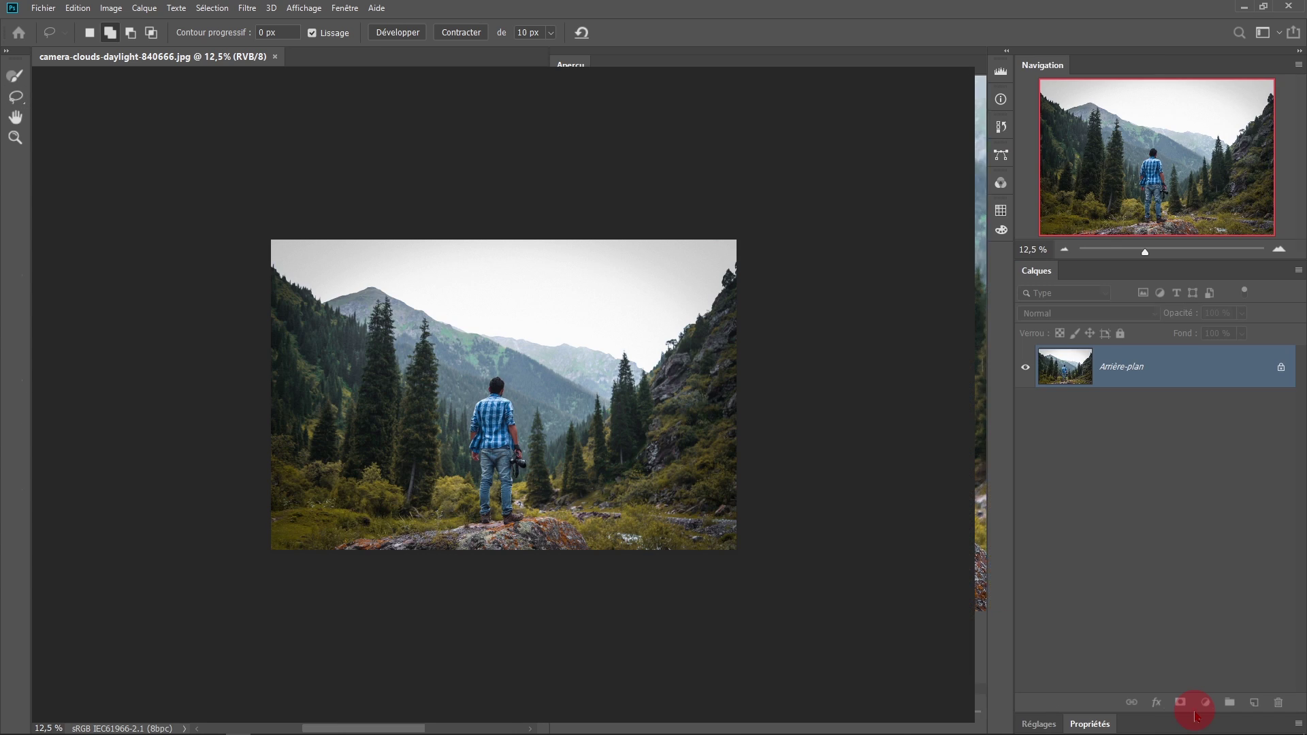
{"action": "key", "text": "ctrl+d"}
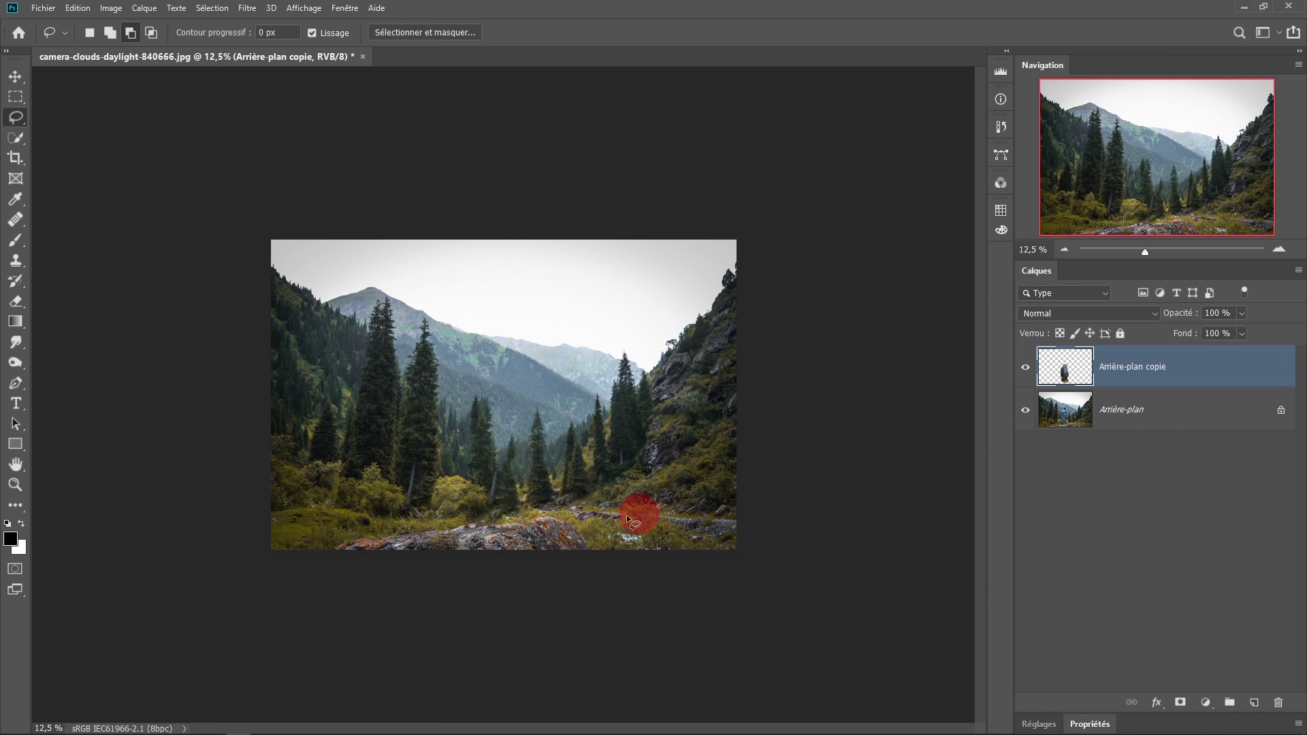
- Add a new empty layer and clone rock texture over the blurred rock edge with the Clone Stamp at size 92
{"action": "left_click", "coordinate": [532, 542], "text": "ctrl"}
{"action": "left_click", "coordinate": [535, 543], "text": "ctrl"}
{"action": "left_click", "coordinate": [537, 552], "text": "ctrl"}
{"action": "left_click_drag", "start_coordinate": [538, 552], "coordinate": [542, 366]}
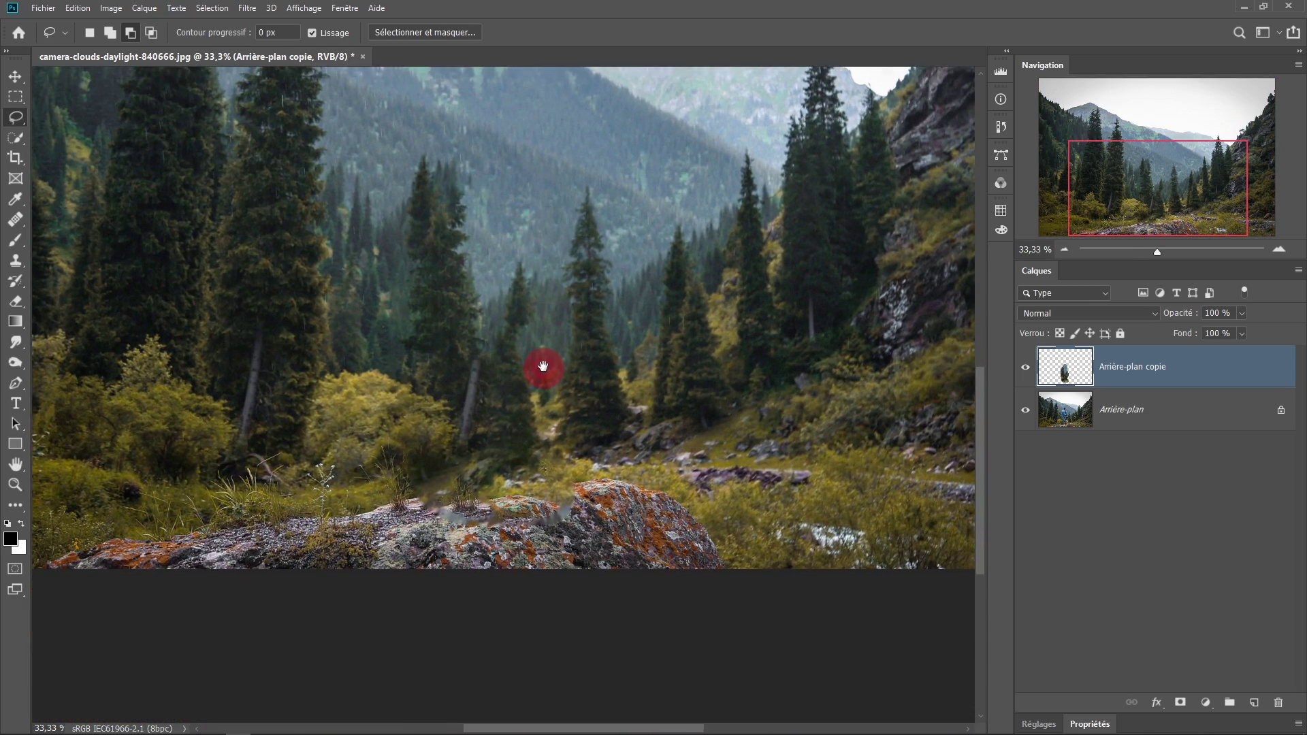
{"action": "left_click", "coordinate": [558, 449], "text": "ctrl"}
{"action": "left_click", "coordinate": [558, 449], "text": "ctrl"}
{"action": "left_click", "coordinate": [563, 458], "text": "ctrl"}
{"action": "left_click", "coordinate": [583, 350], "text": "ctrl"}
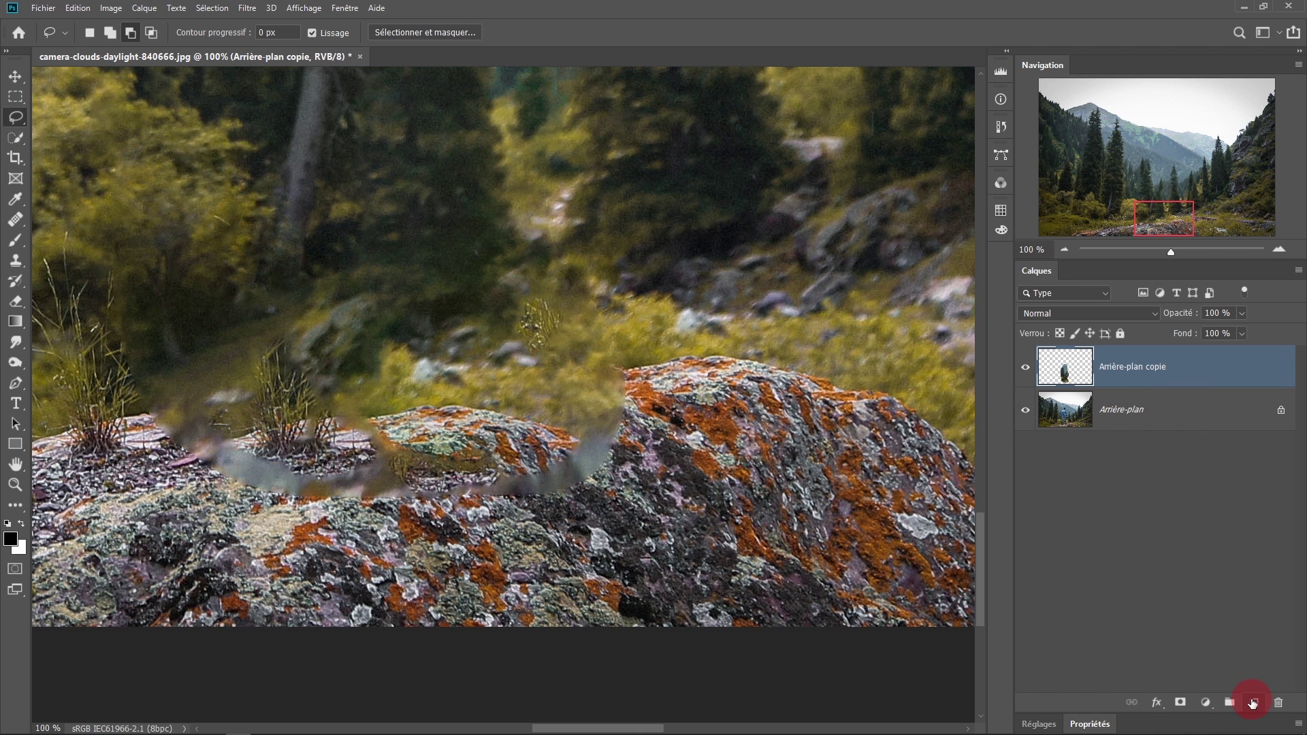
{"action": "left_click", "coordinate": [1254, 703]}
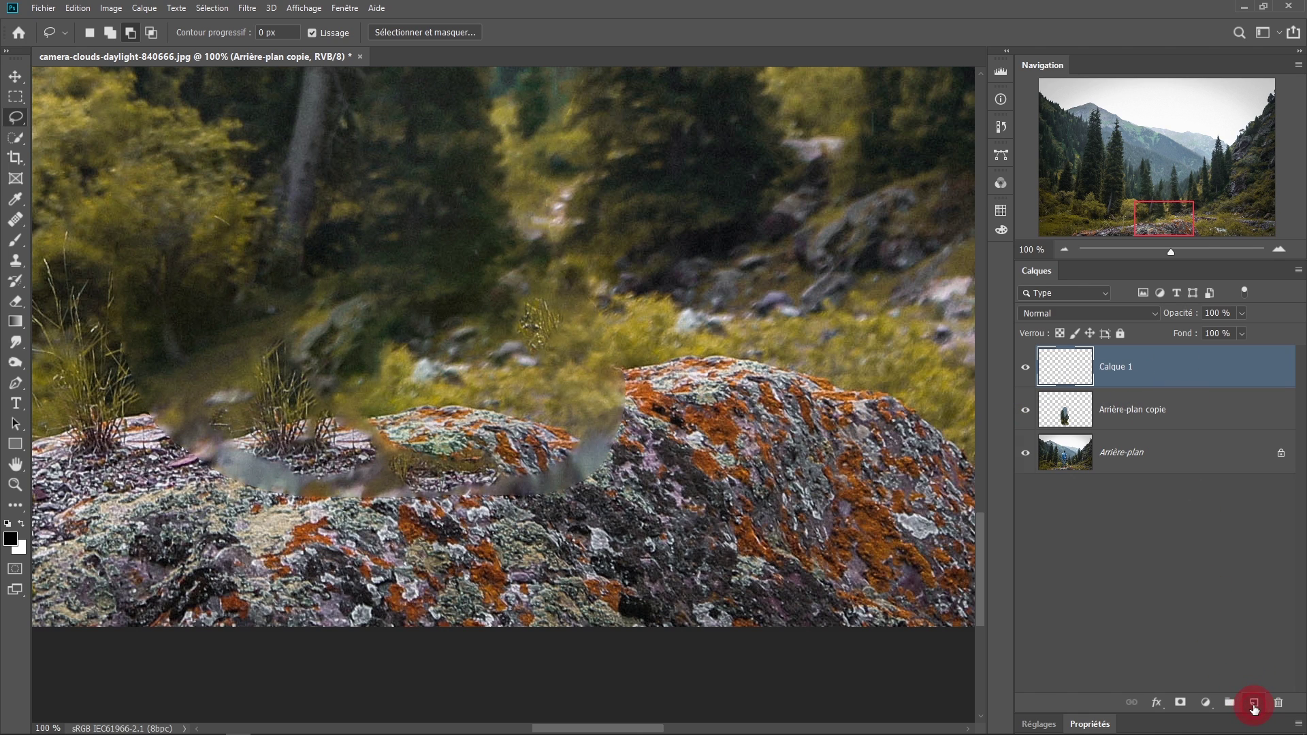
{"action": "key", "text": "s"}
{"action": "left_click_drag", "start_coordinate": [606, 409], "coordinate": [453, 431]}
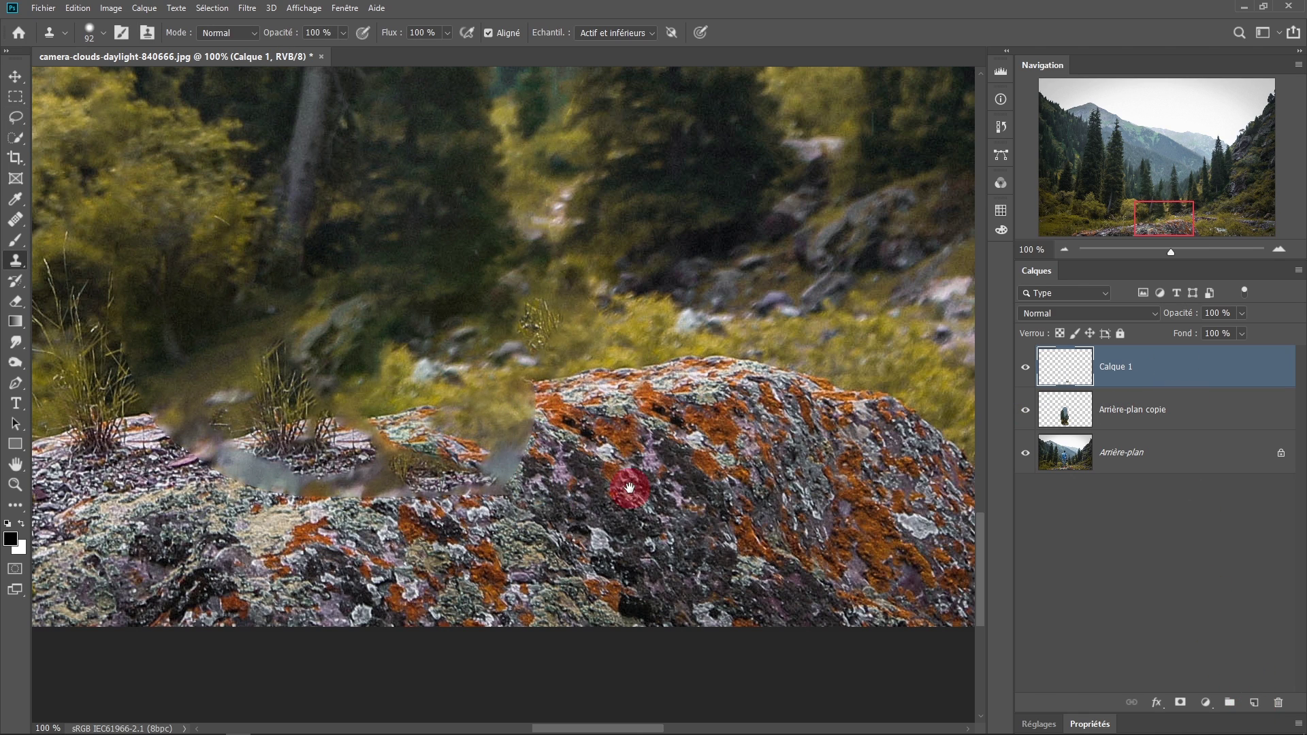
- Examine the filled trees and the mountainside where the man stood
{"action": "scroll", "coordinate": [633, 489], "scroll_direction": "down", "scroll_amount": 1, "text": "alt"}
{"action": "scroll", "coordinate": [613, 490], "scroll_direction": "left", "scroll_amount": 2}
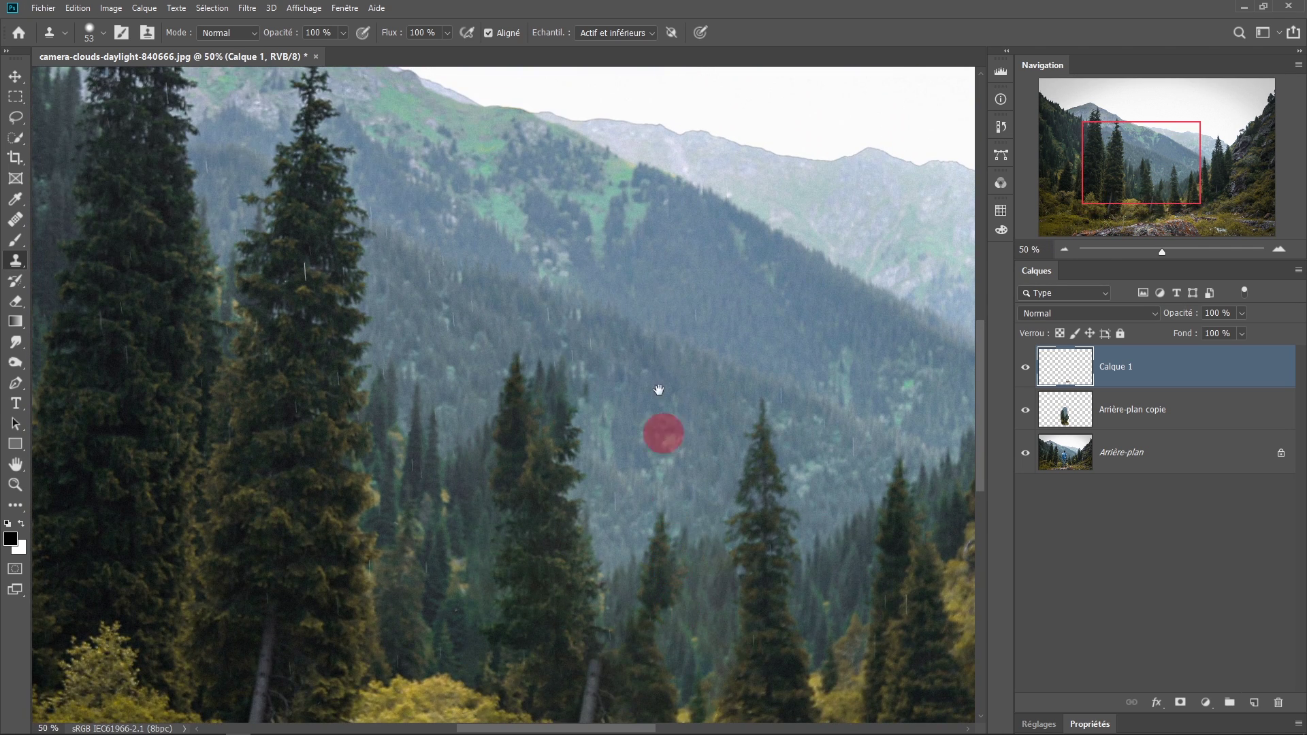
{"action": "scroll", "coordinate": [659, 390], "scroll_direction": "up", "scroll_amount": 1, "text": "alt"}
{"action": "left_click_drag", "start_coordinate": [661, 388], "coordinate": [675, 392]}
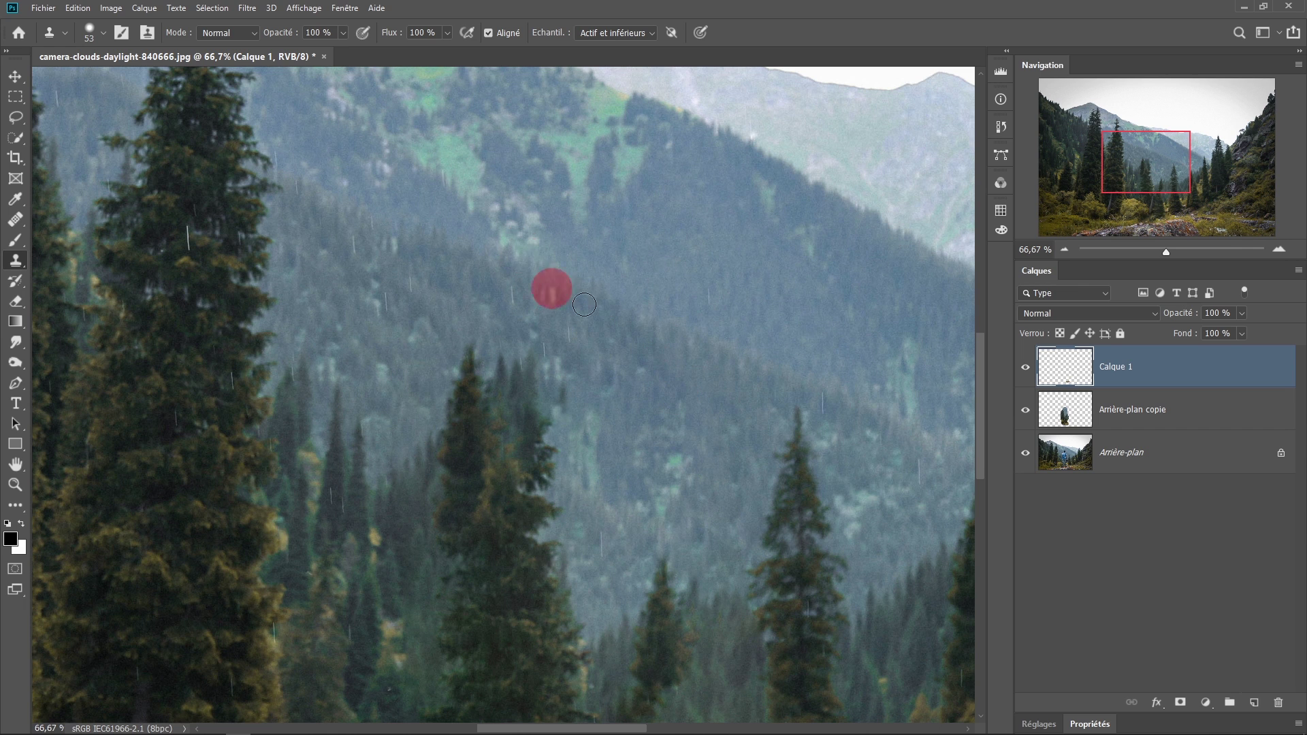
{"action": "mouse_move", "coordinate": [666, 480]}
{"action": "left_mouse_down"}
{"action": "mouse_move", "coordinate": [615, 352]}
{"action": "mouse_move", "coordinate": [648, 430]}
{"action": "left_mouse_up"}
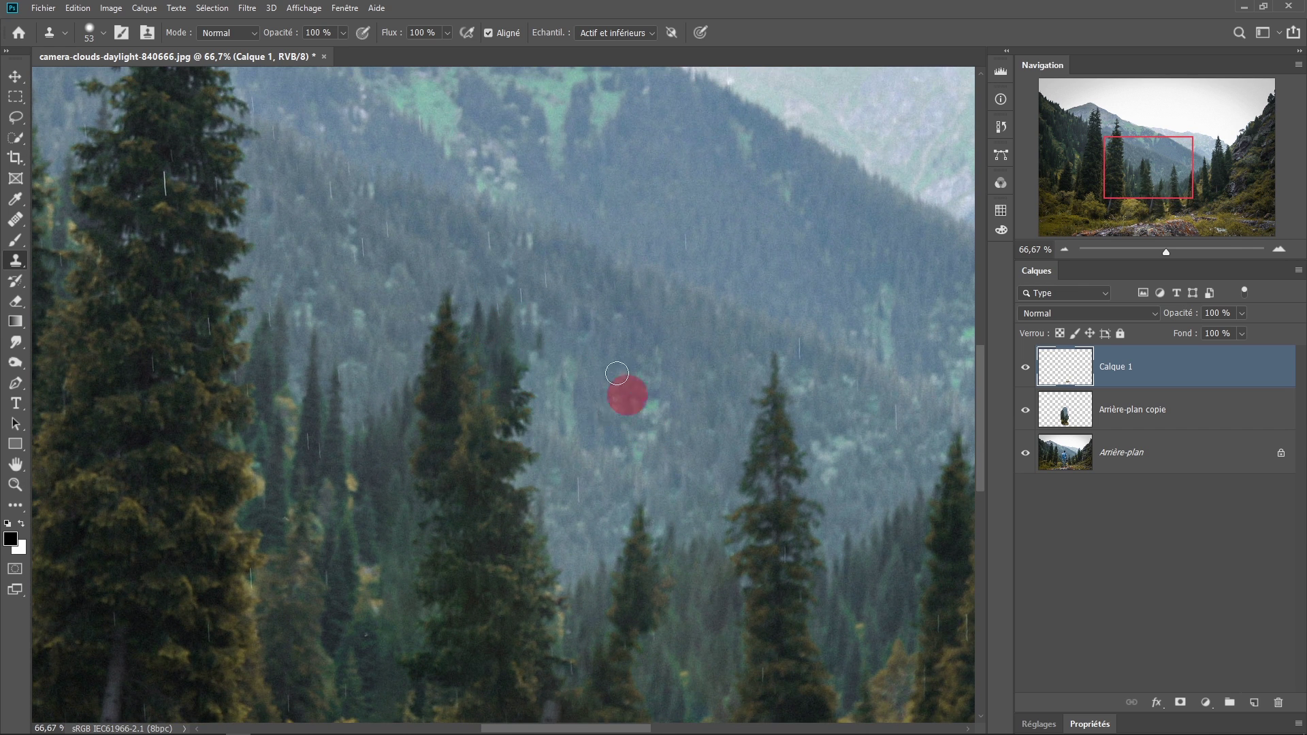
{"action": "left_click", "coordinate": [635, 350], "text": "alt"}
{"action": "left_click", "coordinate": [635, 350], "text": "alt"}
{"action": "left_click", "coordinate": [636, 350], "text": "alt"}
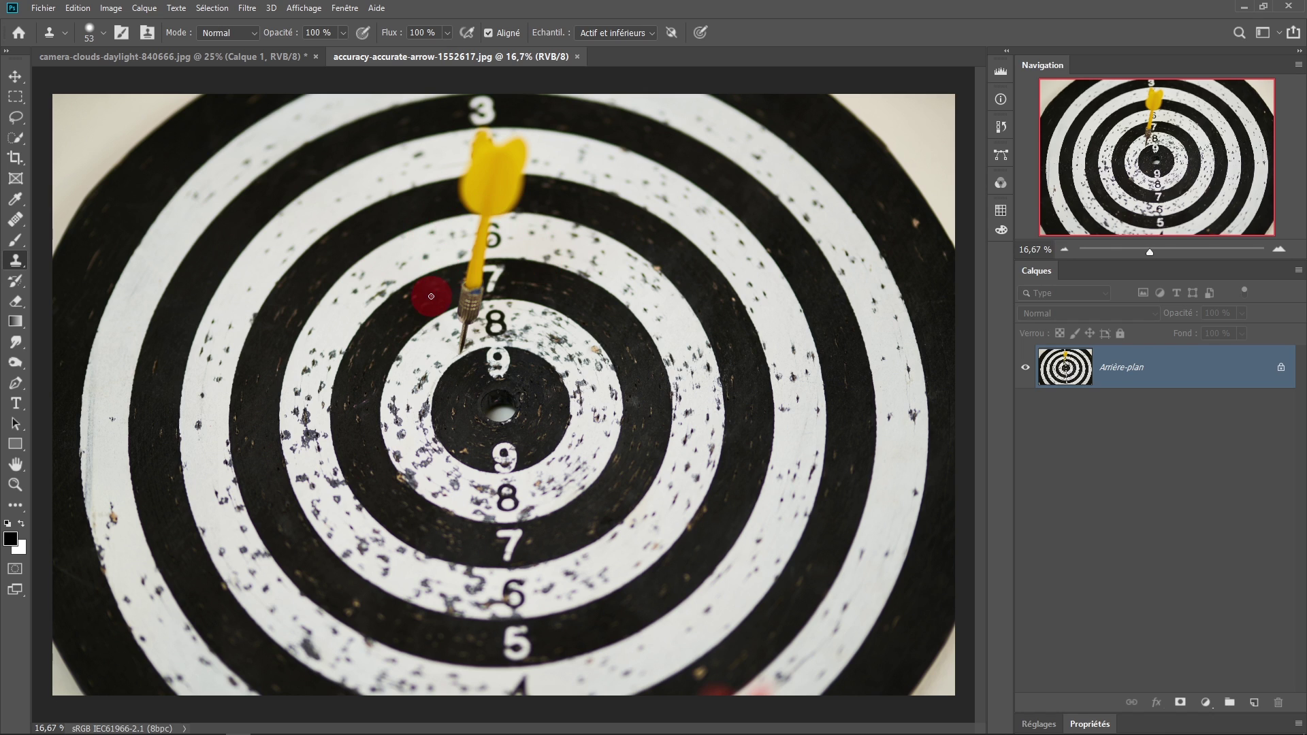
- Look at the rotation angle among the Clone Stamp's clone source (Source de duplication) settings, and close them
{"action": "right_click", "coordinate": [15, 264]}
{"action": "left_click", "coordinate": [88, 258]}
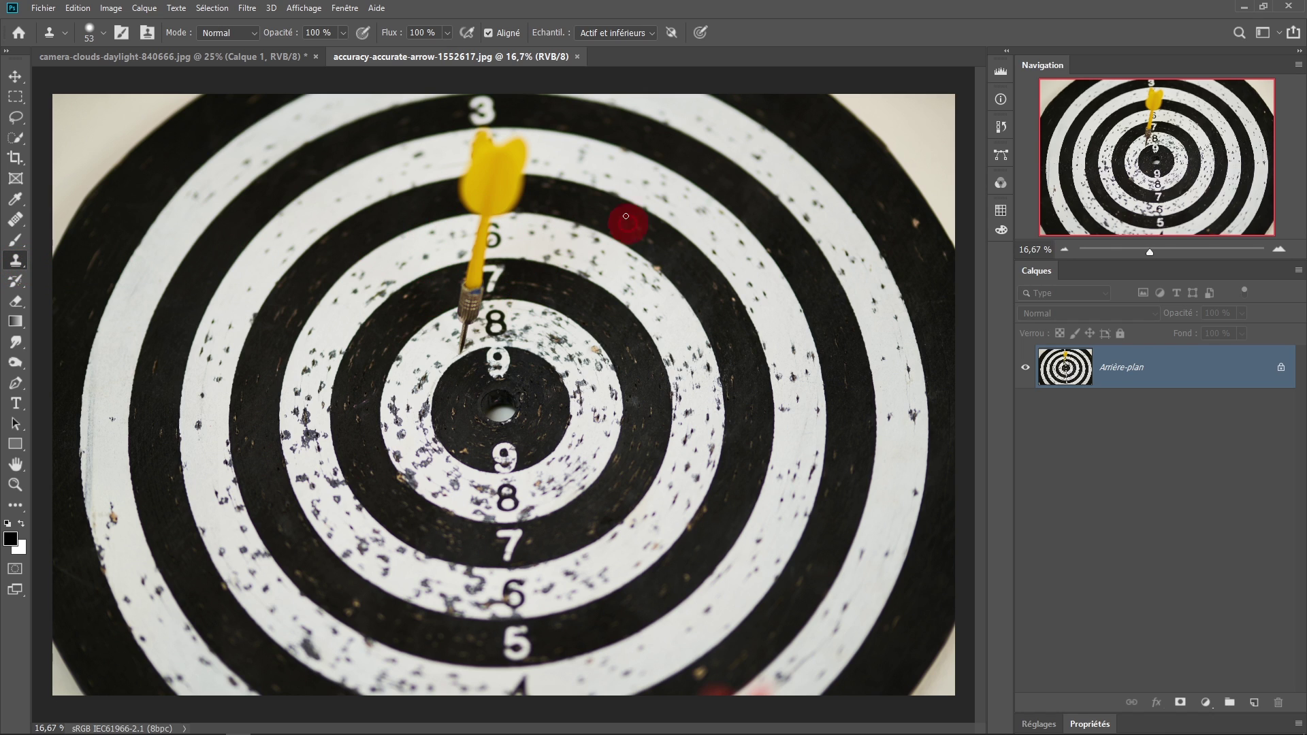
{"action": "left_click", "coordinate": [148, 33]}
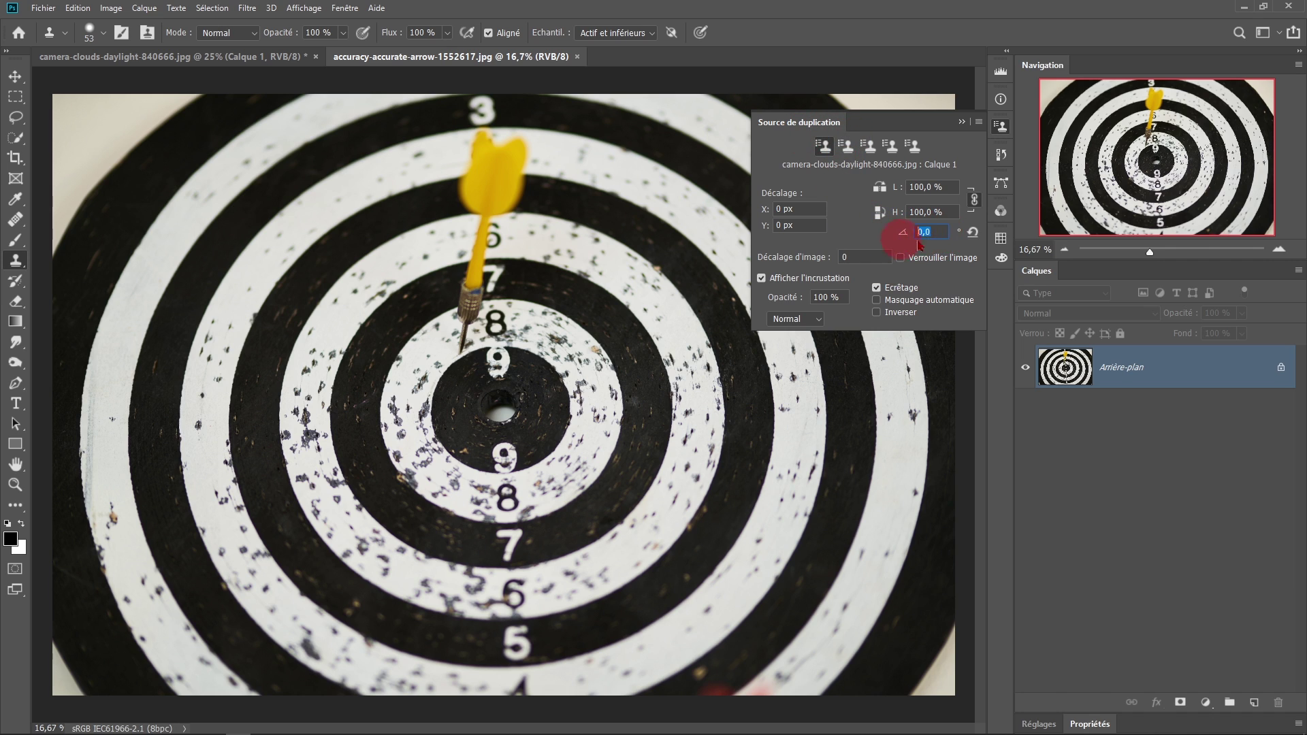
{"action": "left_click", "coordinate": [962, 122]}
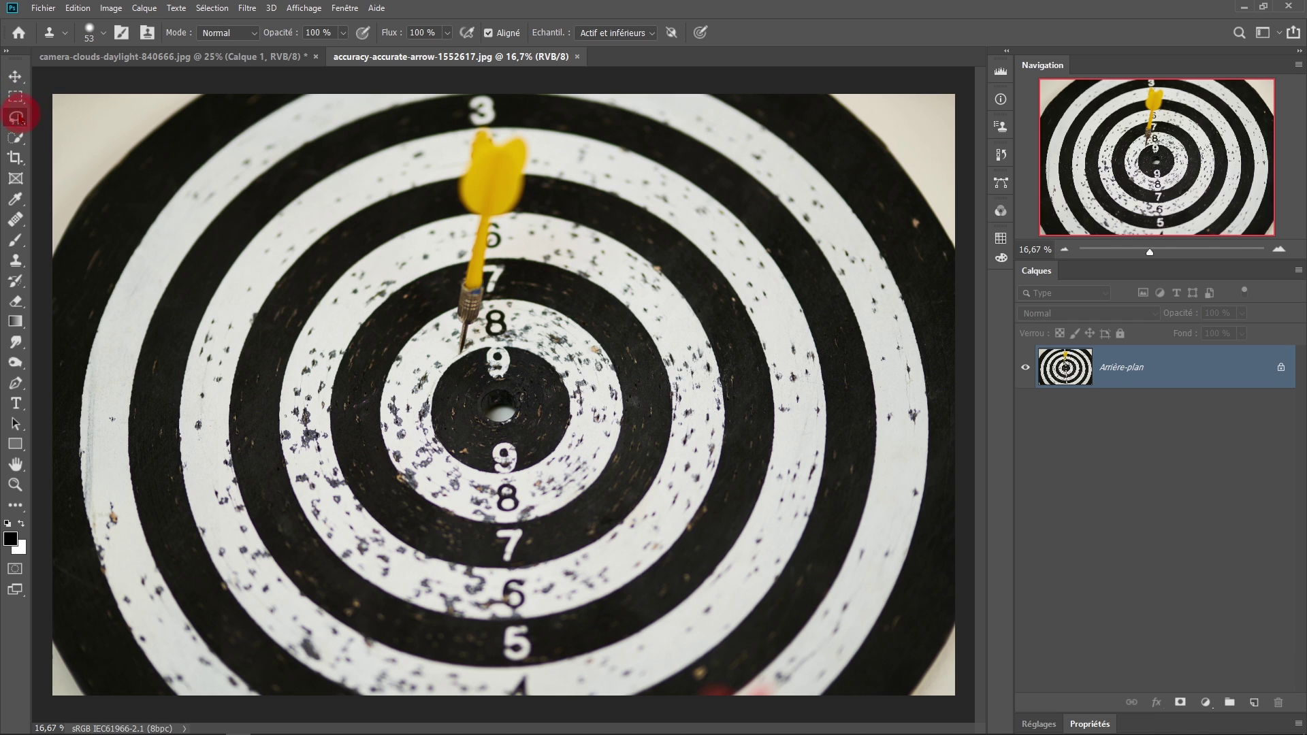
- Outline the yellow dart on the target with the Lasso and start Content-Aware Fill on it
{"action": "left_click", "coordinate": [17, 118]}
{"action": "mouse_move", "coordinate": [449, 180]}
{"action": "left_mouse_down"}
{"action": "mouse_move", "coordinate": [472, 111]}
{"action": "mouse_move", "coordinate": [502, 116]}
{"action": "mouse_move", "coordinate": [541, 160]}
{"action": "mouse_move", "coordinate": [523, 225]}
{"action": "left_mouse_up"}
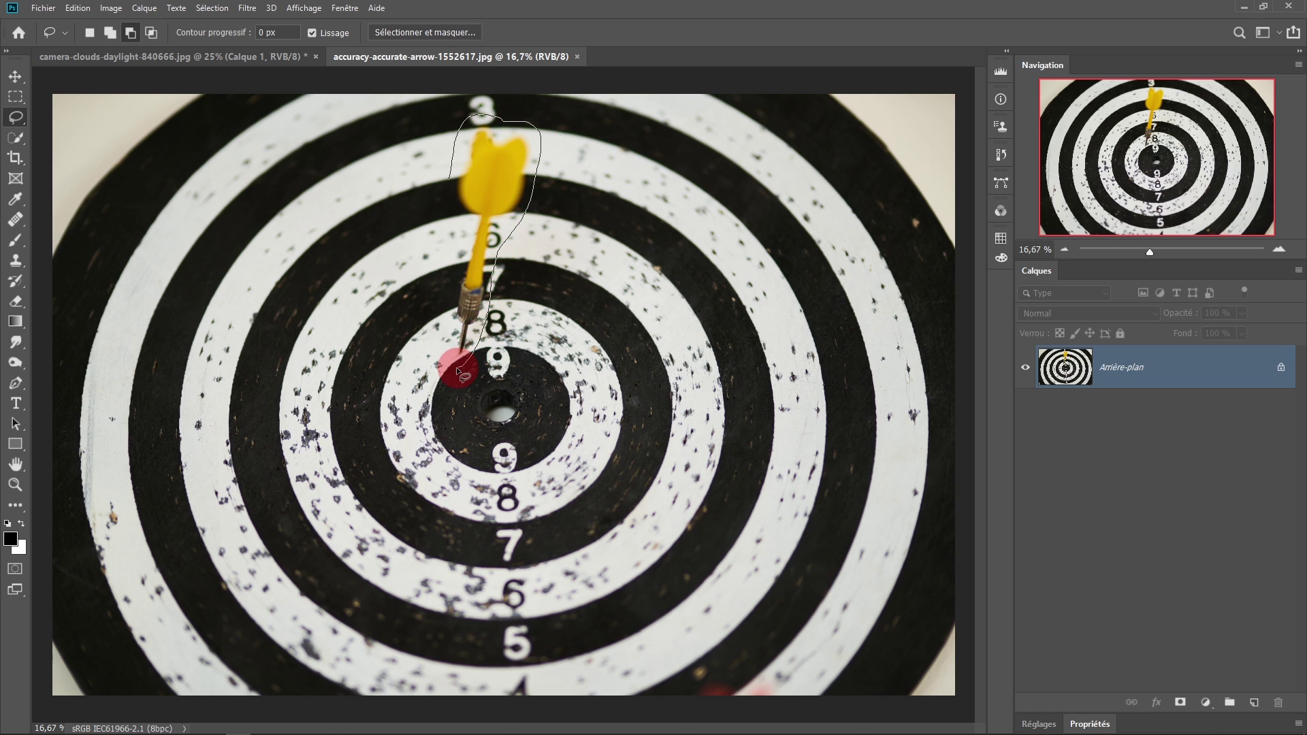
{"action": "left_click_drag", "start_coordinate": [443, 333], "coordinate": [445, 280]}
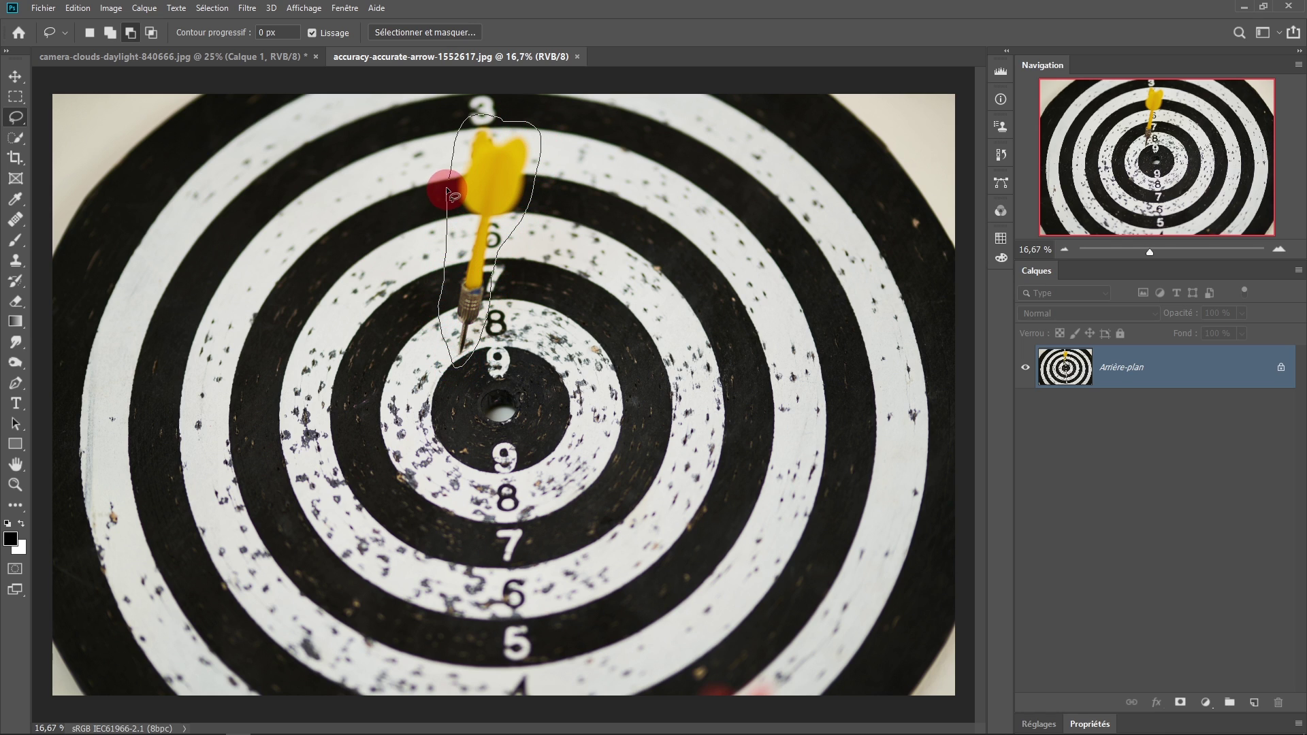
{"action": "left_click_drag", "start_coordinate": [446, 181], "coordinate": [447, 181]}
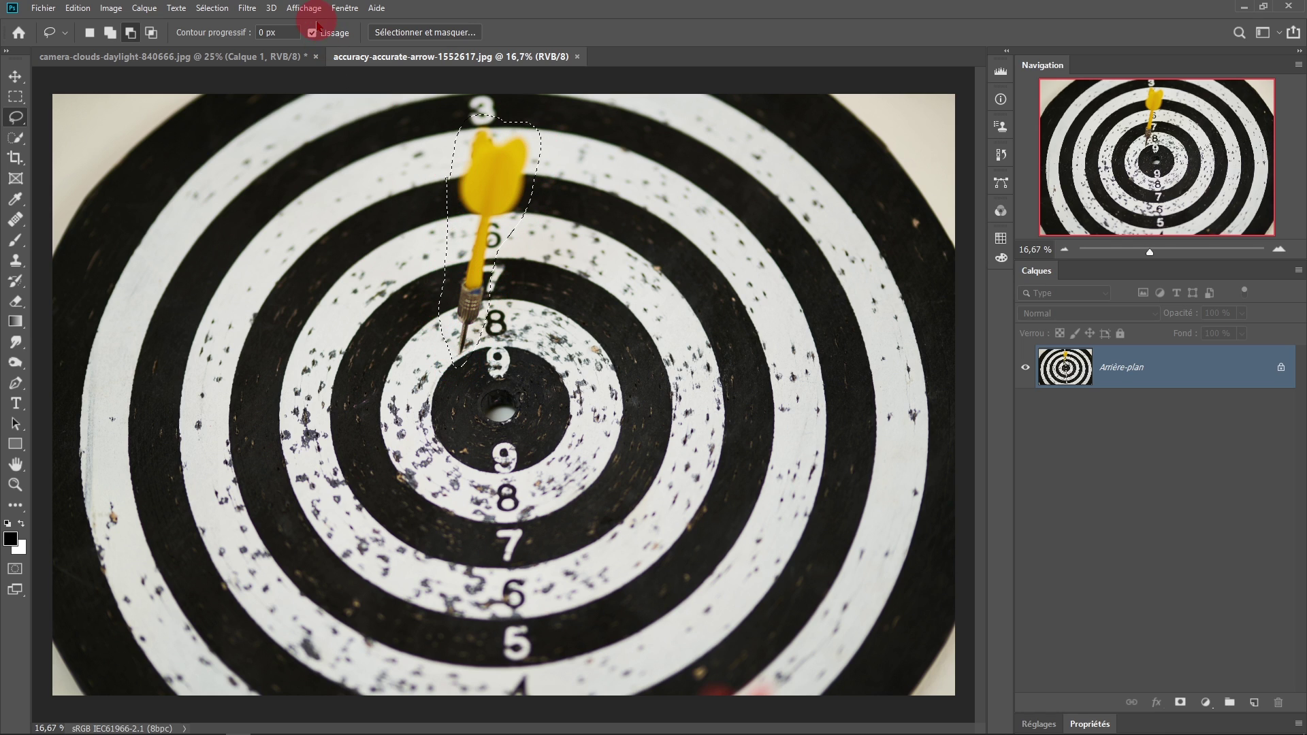
{"action": "left_click", "coordinate": [77, 7]}
{"action": "left_click", "coordinate": [160, 247]}
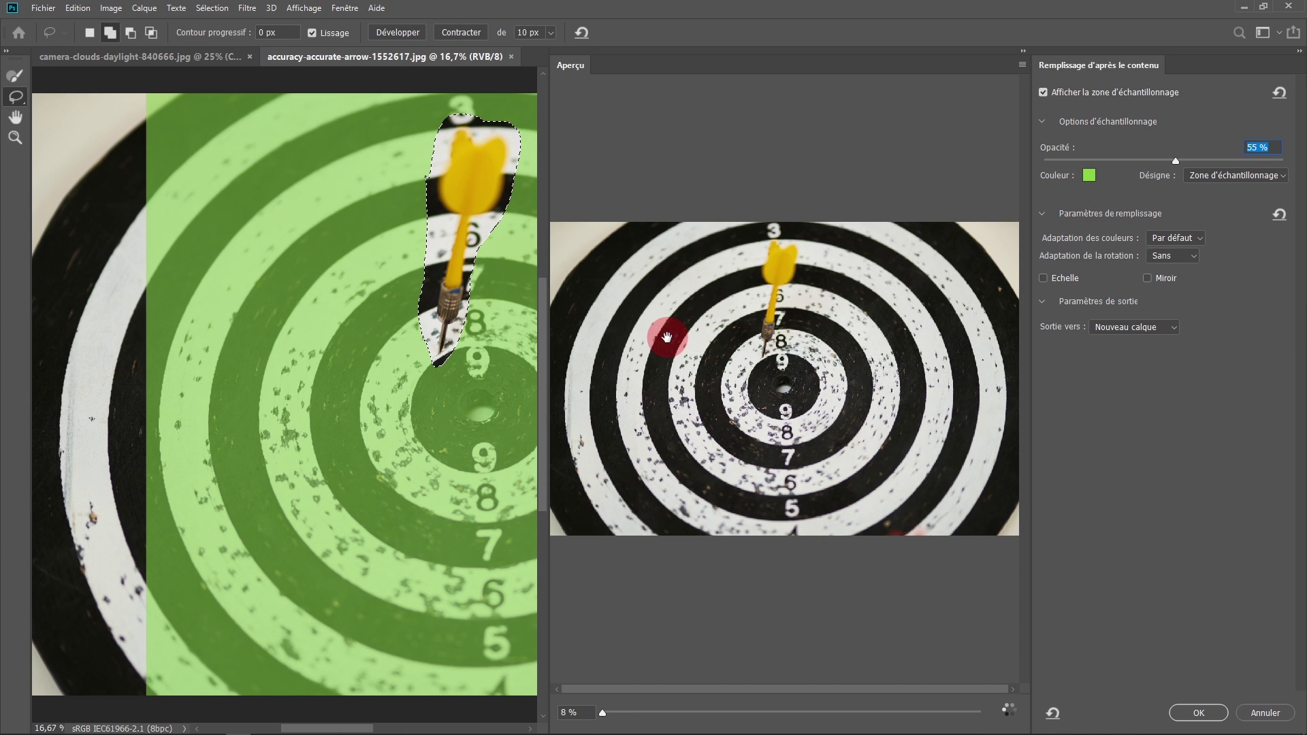
- Examine the filled rings in the preview and set the rotation adaptation (Adaptation de la rotation) to Maxi
{"action": "scroll", "coordinate": [813, 275], "scroll_direction": "up", "scroll_amount": 2}
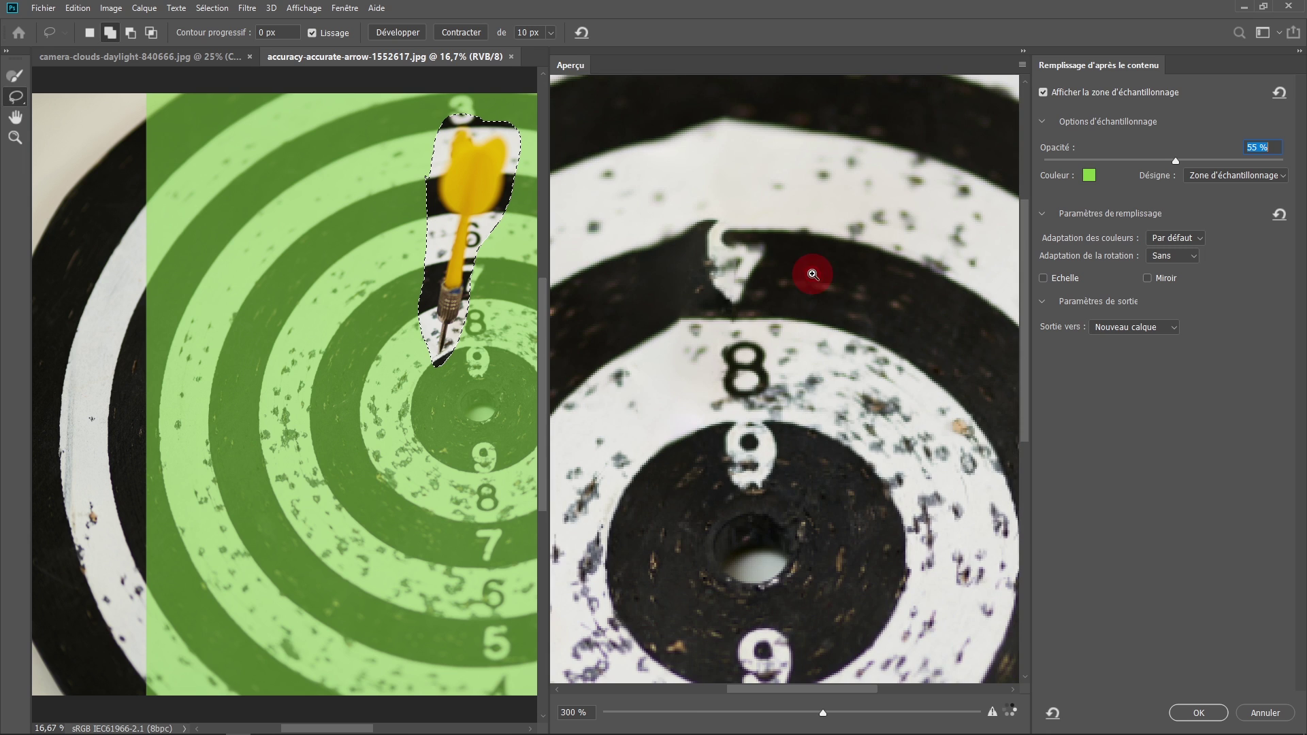
{"action": "left_click_drag", "start_coordinate": [824, 353], "coordinate": [831, 438]}
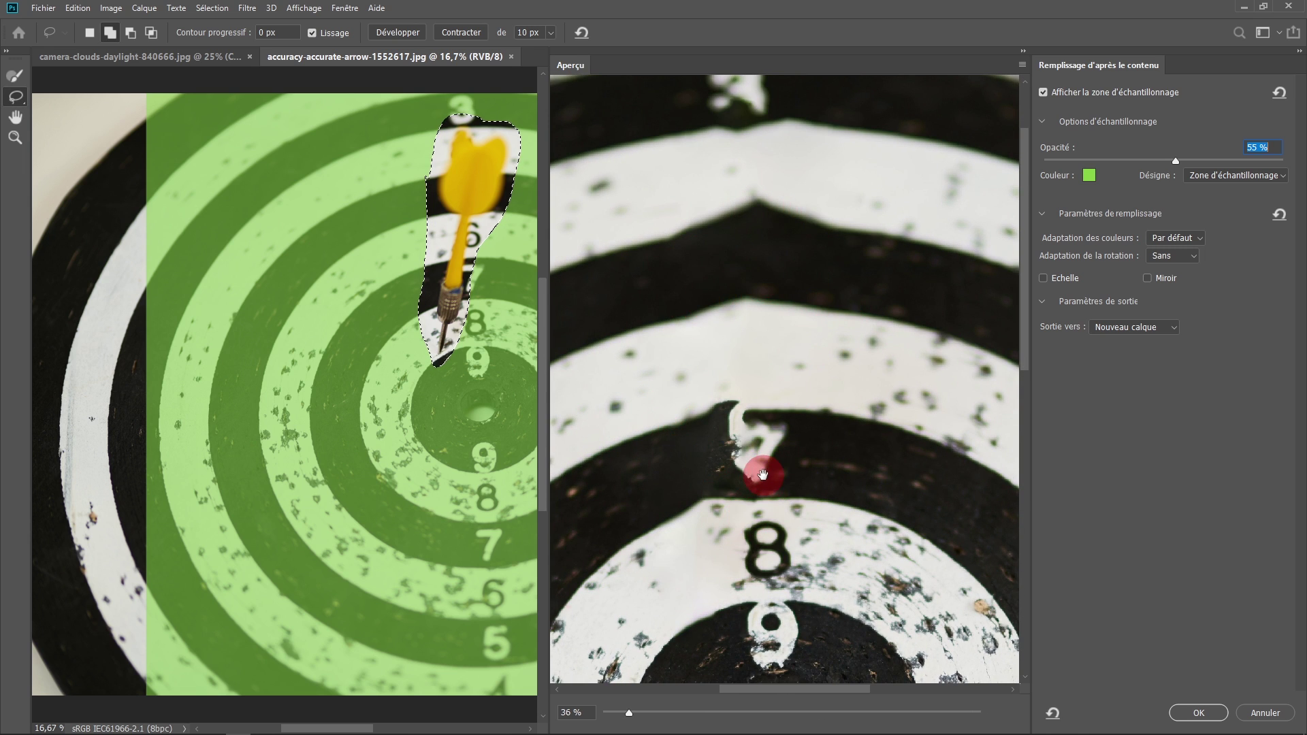
{"action": "scroll", "coordinate": [771, 486], "scroll_direction": "down", "scroll_amount": 1}
{"action": "scroll", "coordinate": [778, 486], "scroll_direction": "down", "scroll_amount": 1}
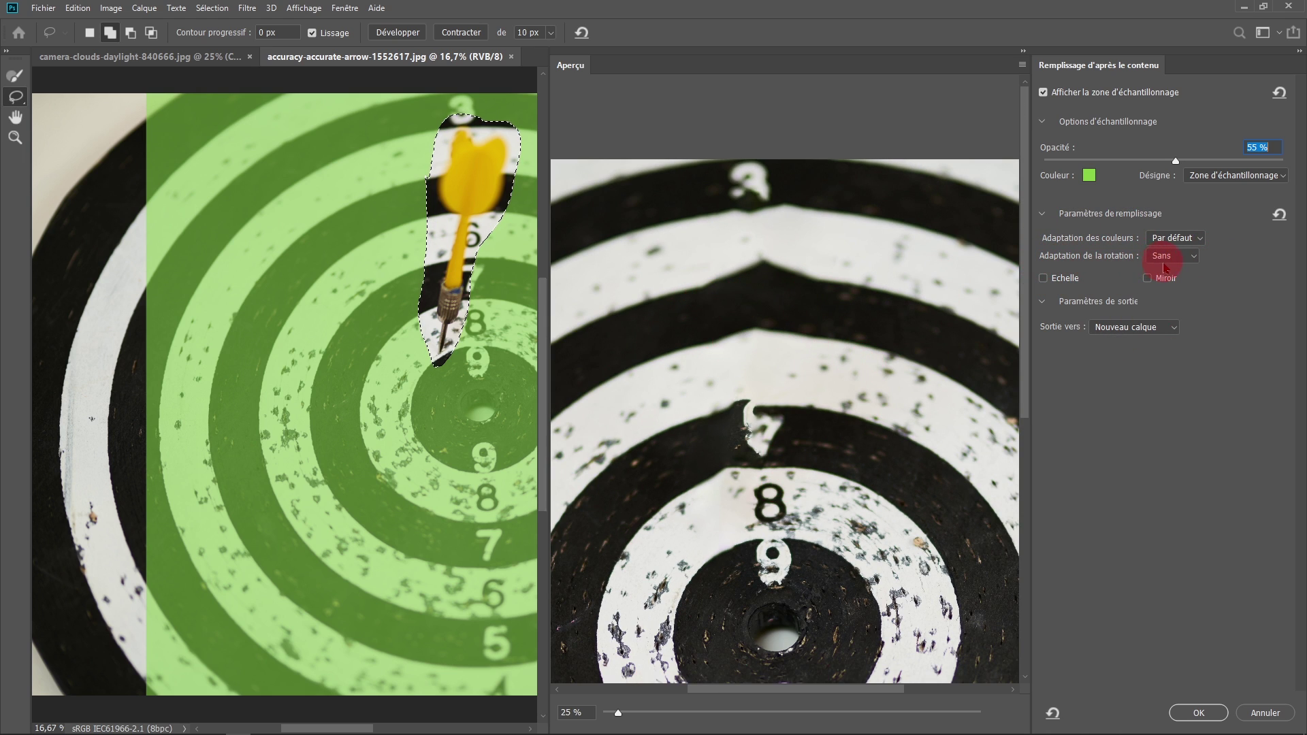
{"action": "left_click", "coordinate": [1193, 258]}
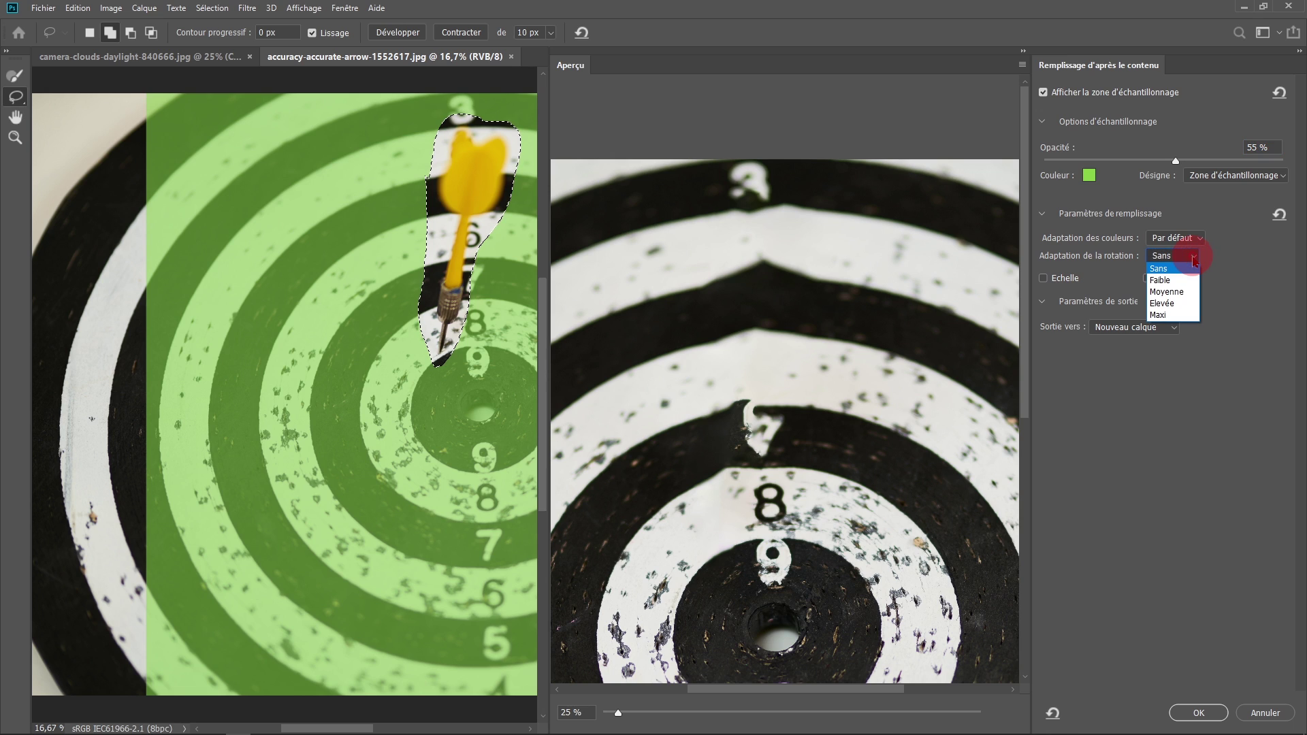
{"action": "left_click", "coordinate": [1178, 316]}
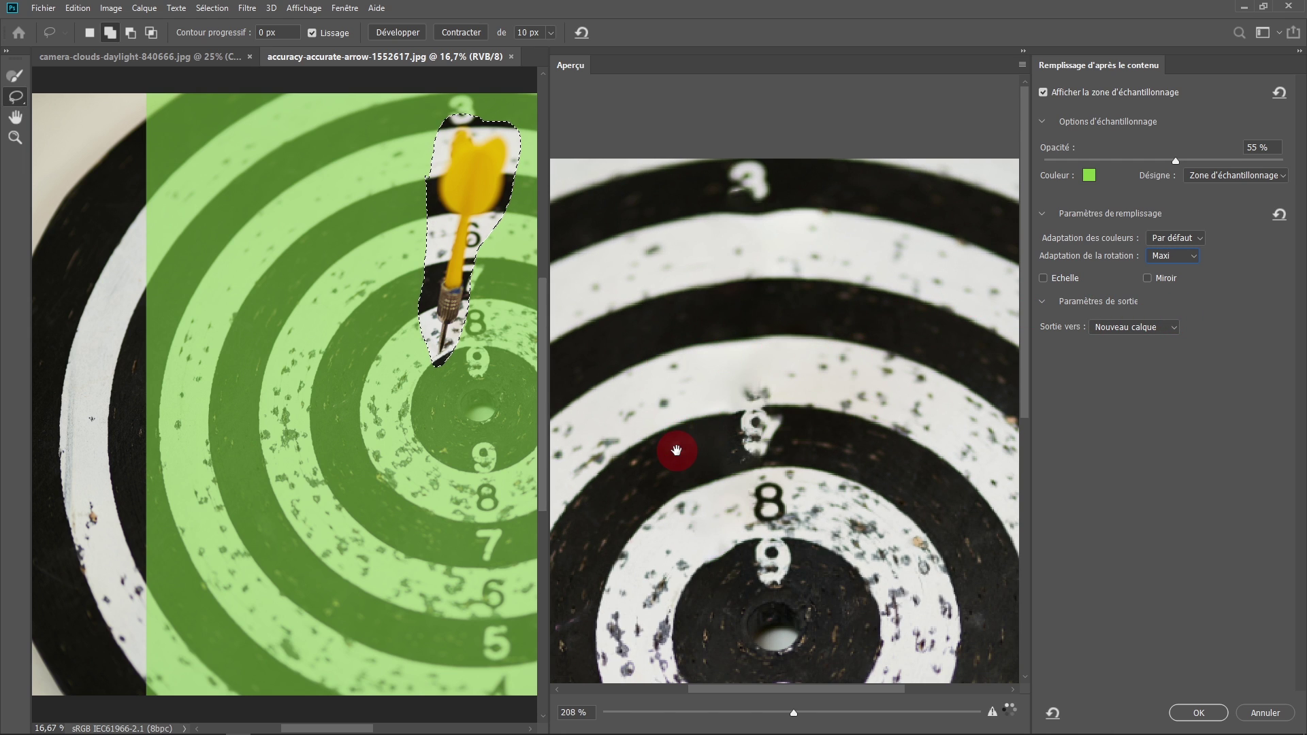
- Subtract the partly enclosed digits 7 and 6 beside the dart from the fill selection with the Lasso
{"action": "left_click_drag", "start_coordinate": [467, 379], "coordinate": [365, 395]}
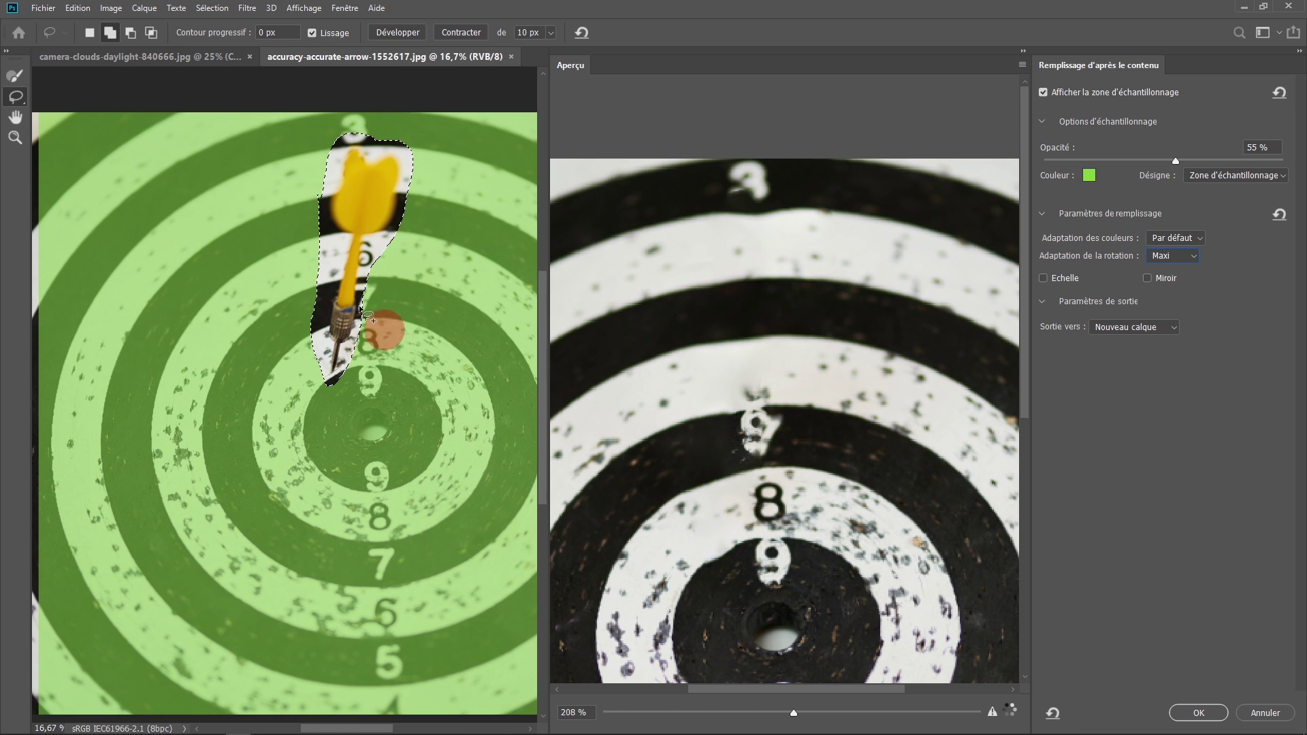
{"action": "scroll", "coordinate": [392, 290], "scroll_direction": "up", "scroll_amount": 2}
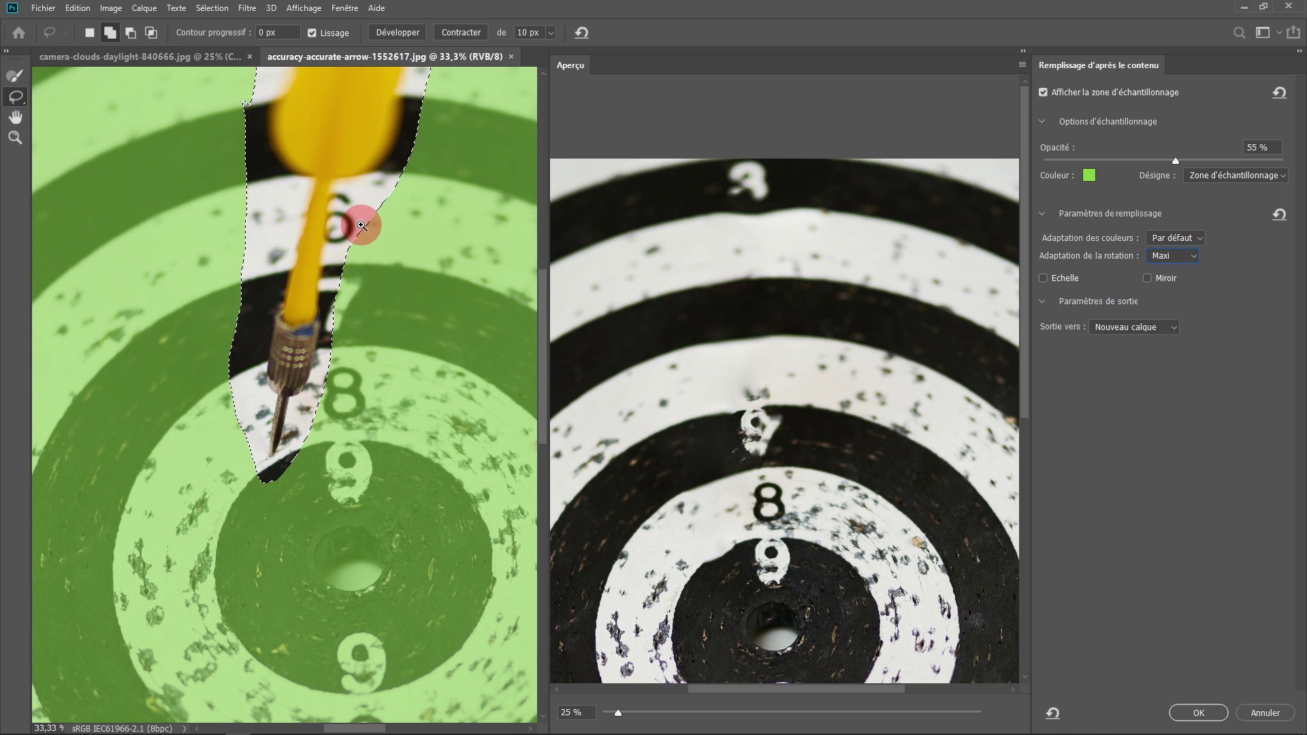
{"action": "scroll", "coordinate": [363, 235], "scroll_direction": "up", "scroll_amount": 1}
{"action": "key", "text": "alt"}
{"action": "left_click_drag", "start_coordinate": [368, 284], "coordinate": [343, 293]}
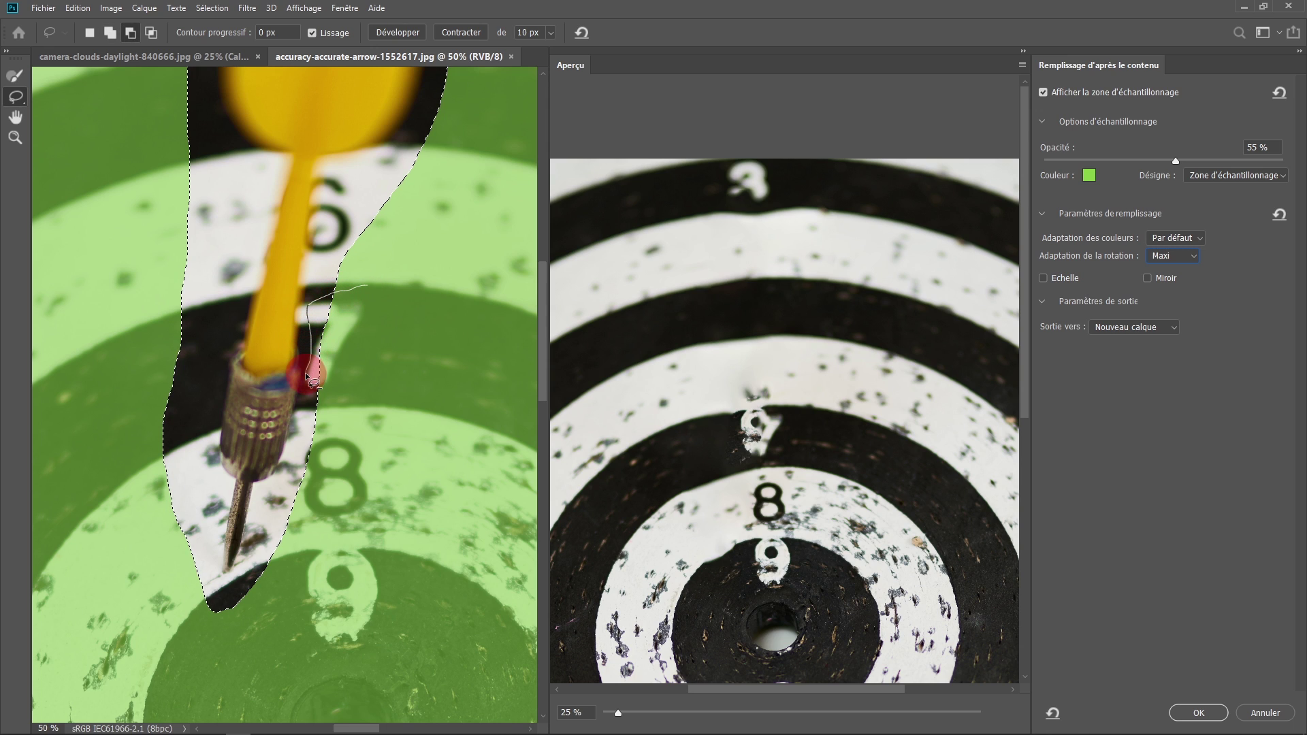
{"action": "left_click_drag", "start_coordinate": [358, 285], "coordinate": [374, 287]}
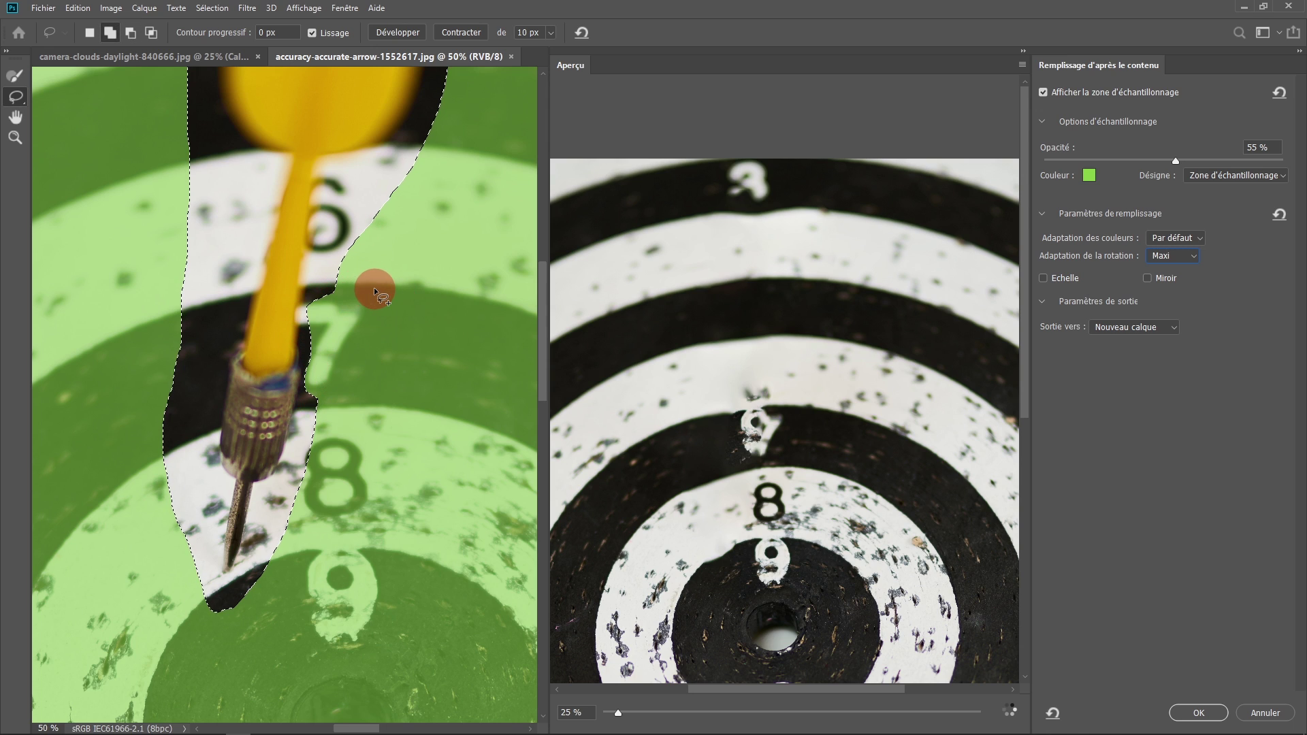
{"action": "left_click_drag", "start_coordinate": [772, 386], "coordinate": [785, 441]}
{"action": "left_click", "coordinate": [896, 457]}
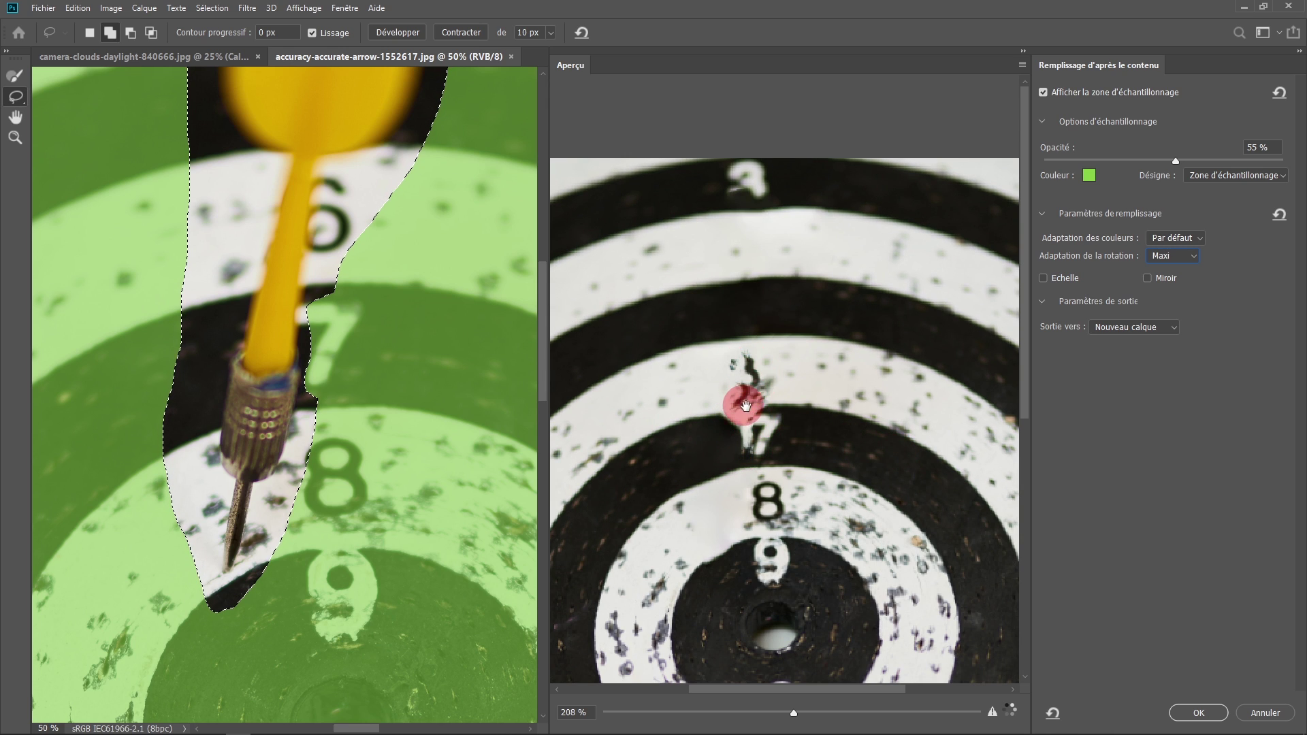
{"action": "key", "text": "alt"}
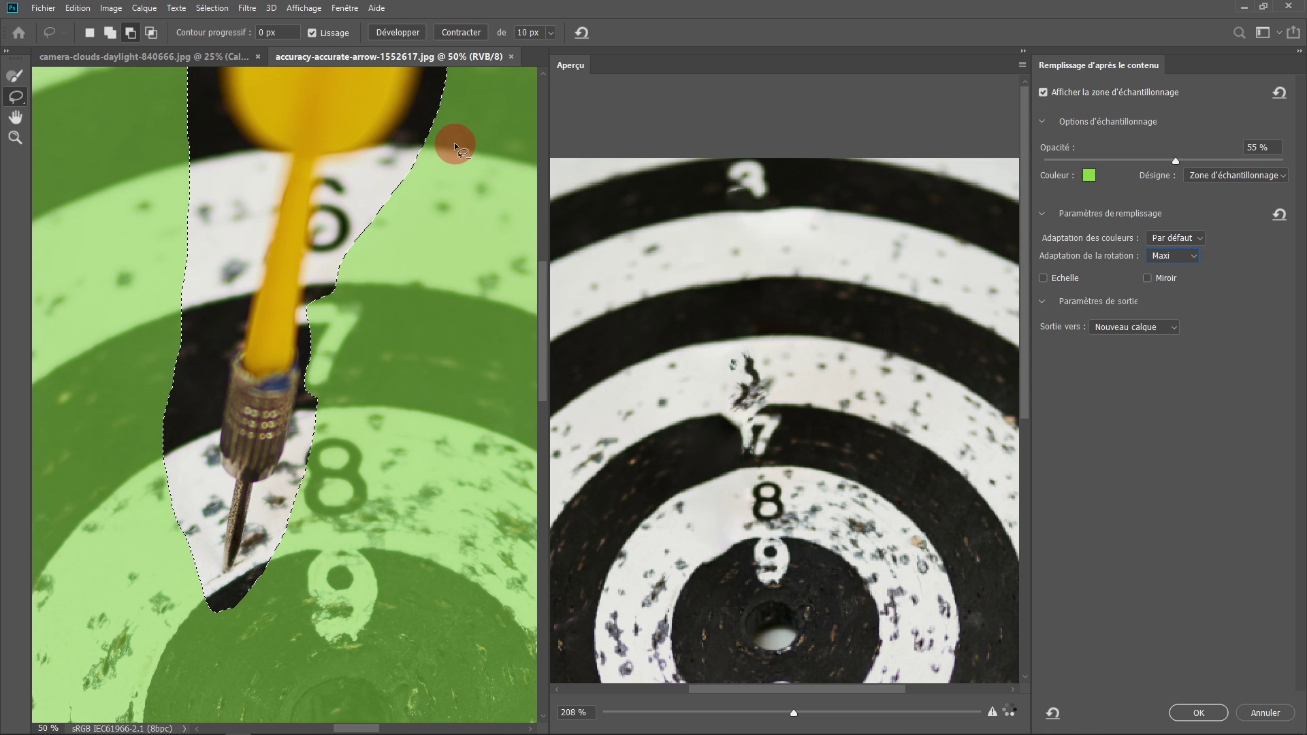
{"action": "mouse_move", "coordinate": [336, 179]}
{"action": "left_mouse_down"}
{"action": "mouse_move", "coordinate": [319, 261]}
{"action": "mouse_move", "coordinate": [339, 309]}
{"action": "mouse_move", "coordinate": [428, 261]}
{"action": "mouse_move", "coordinate": [472, 136]}
{"action": "left_mouse_up"}
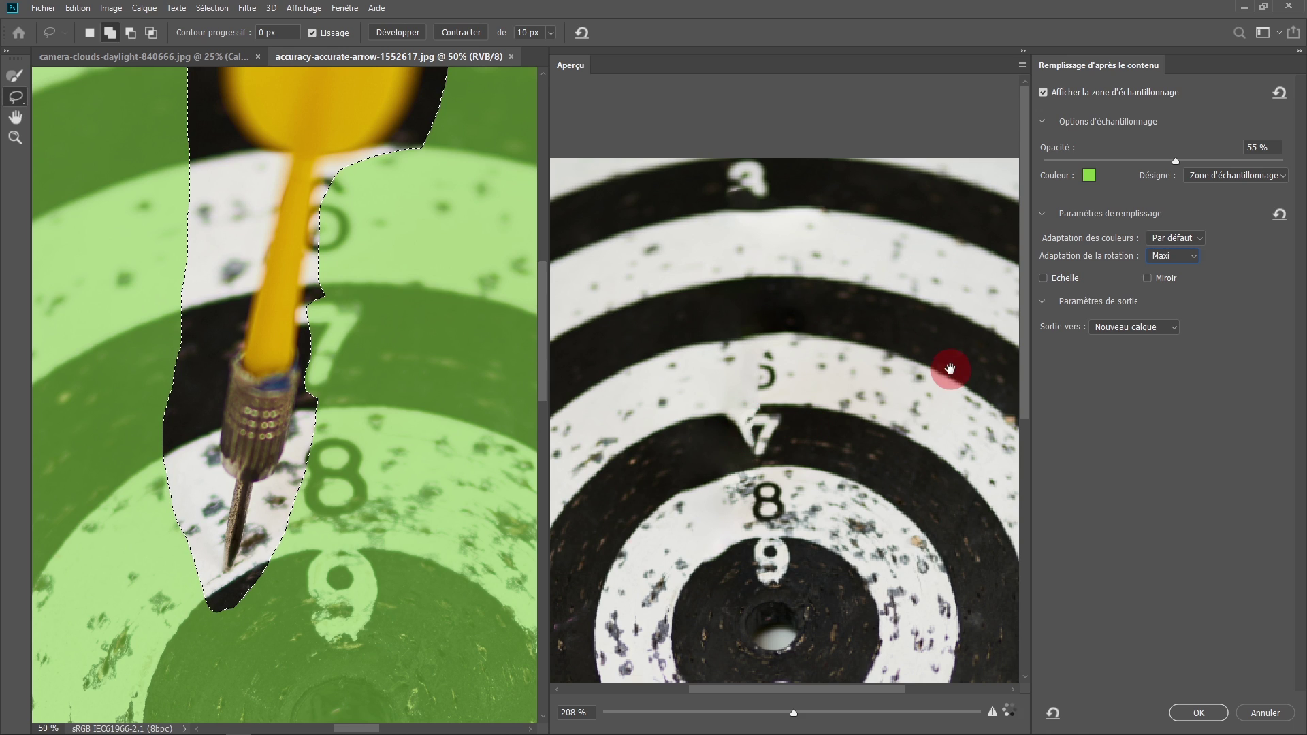
- Try the Elevée rotation adaptation on the fill, and return it to Maxi
{"action": "left_click", "coordinate": [1180, 264]}
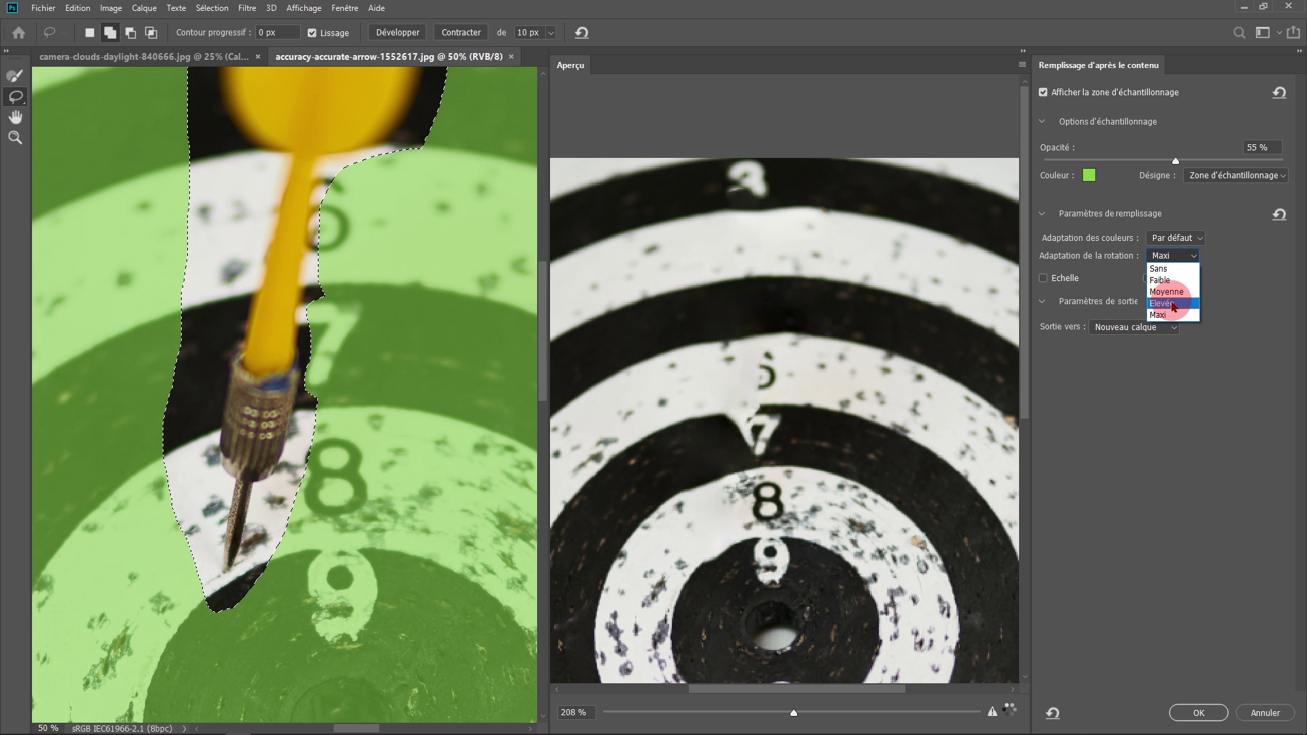
{"action": "left_click", "coordinate": [1174, 304]}
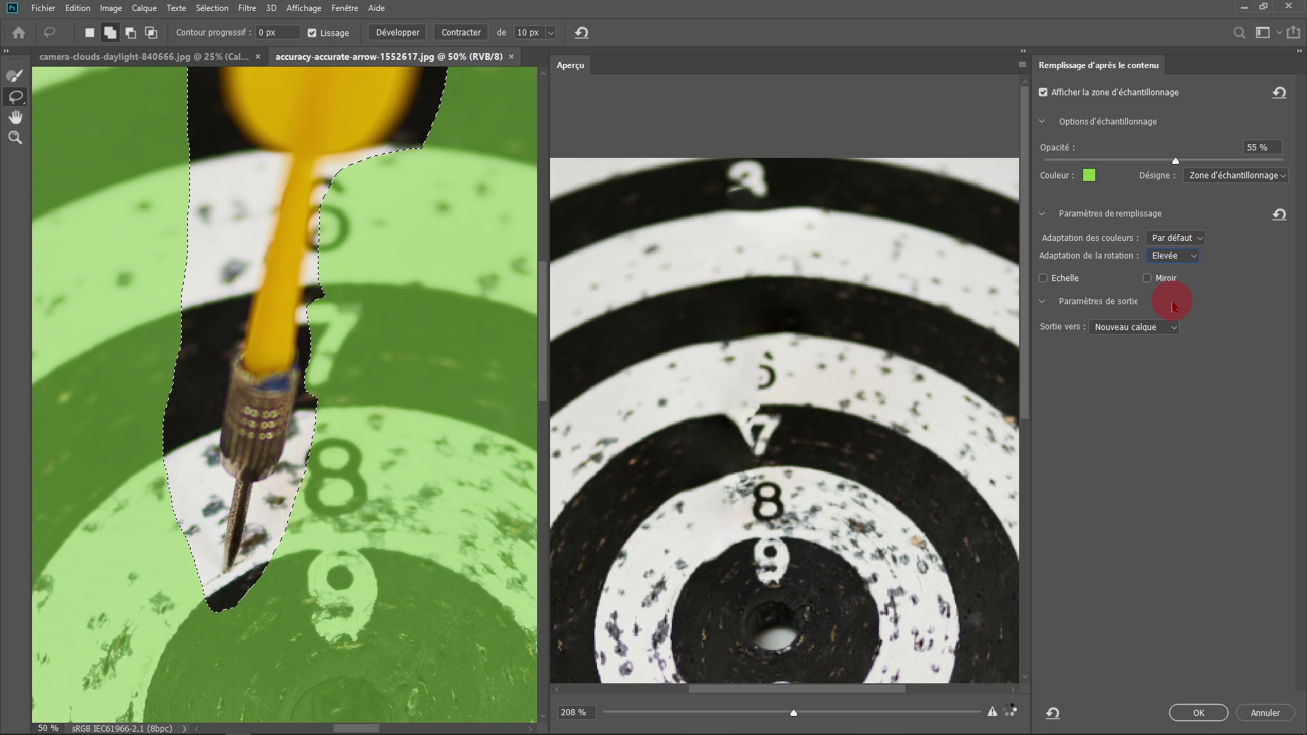
{"action": "left_click", "coordinate": [1177, 258]}
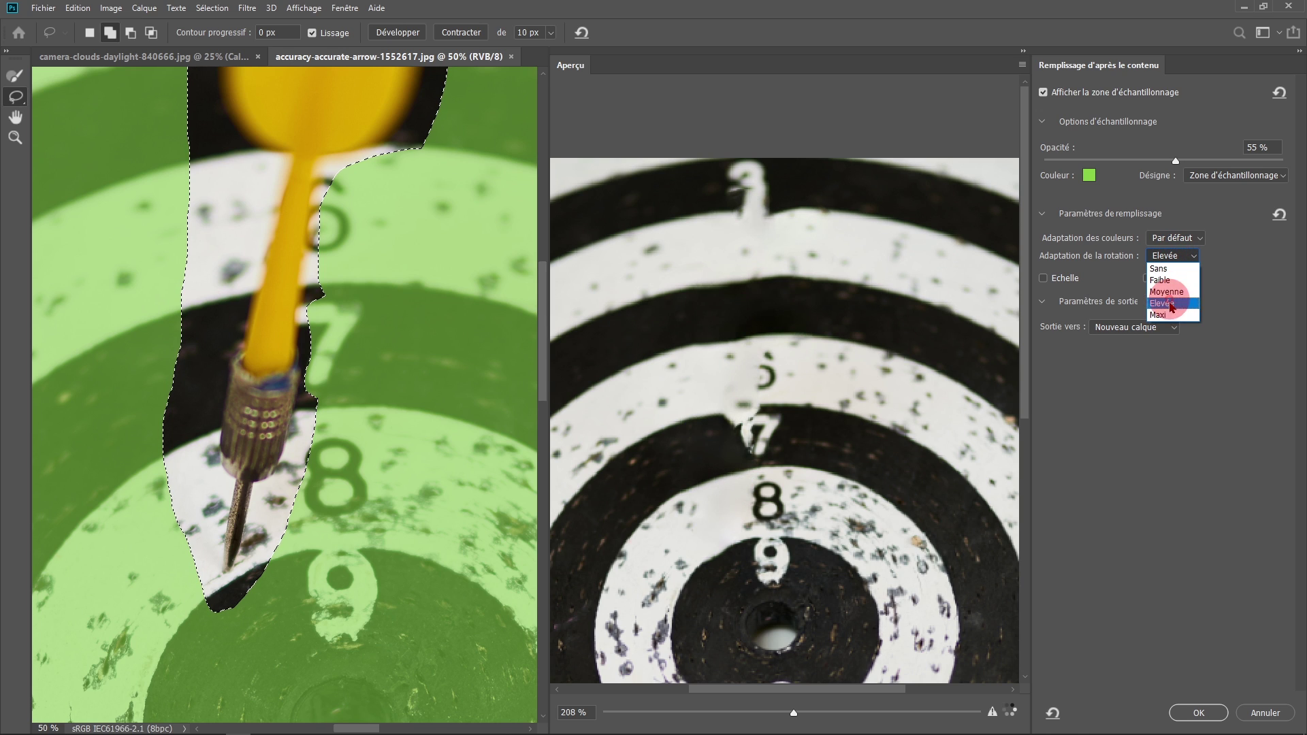
{"action": "left_click", "coordinate": [1169, 316]}
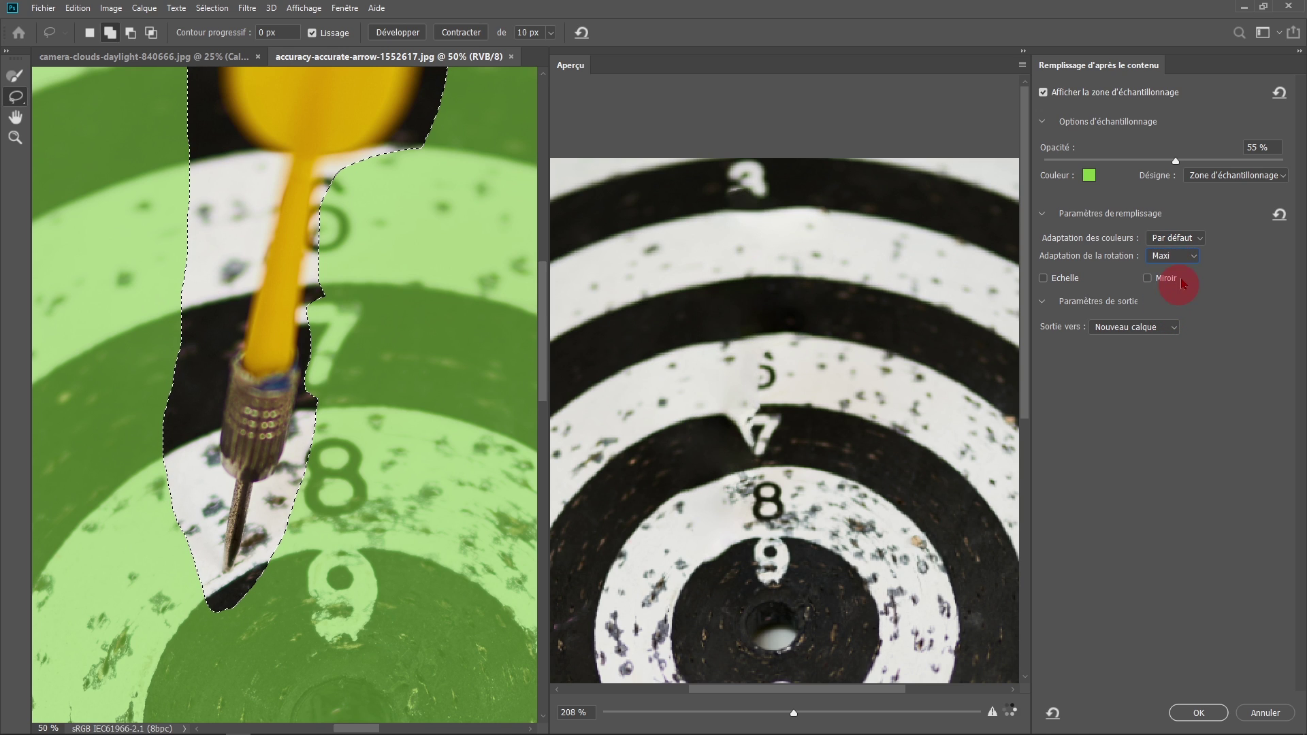
- Set the color adaptation (Adaptation des couleurs) to Sans and check the filled rings and digits in the preview
{"action": "left_click", "coordinate": [1183, 240]}
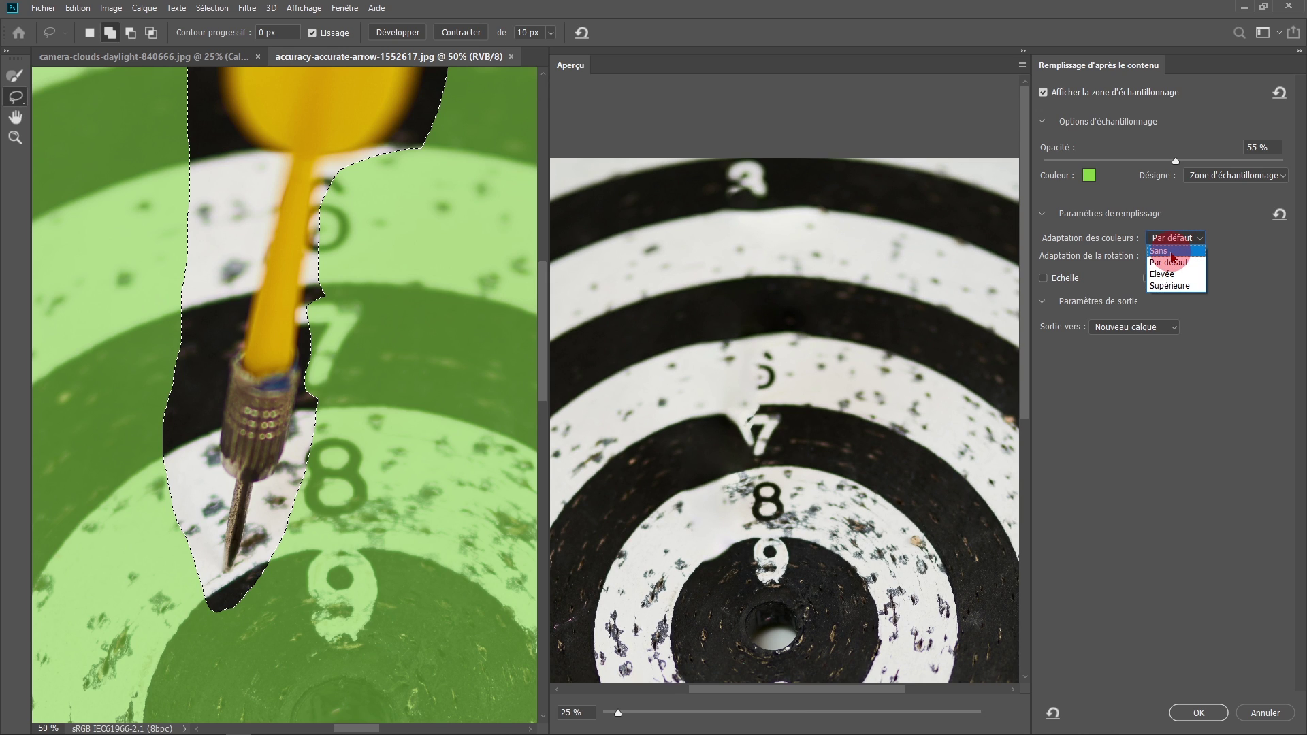
{"action": "left_click", "coordinate": [1160, 251]}
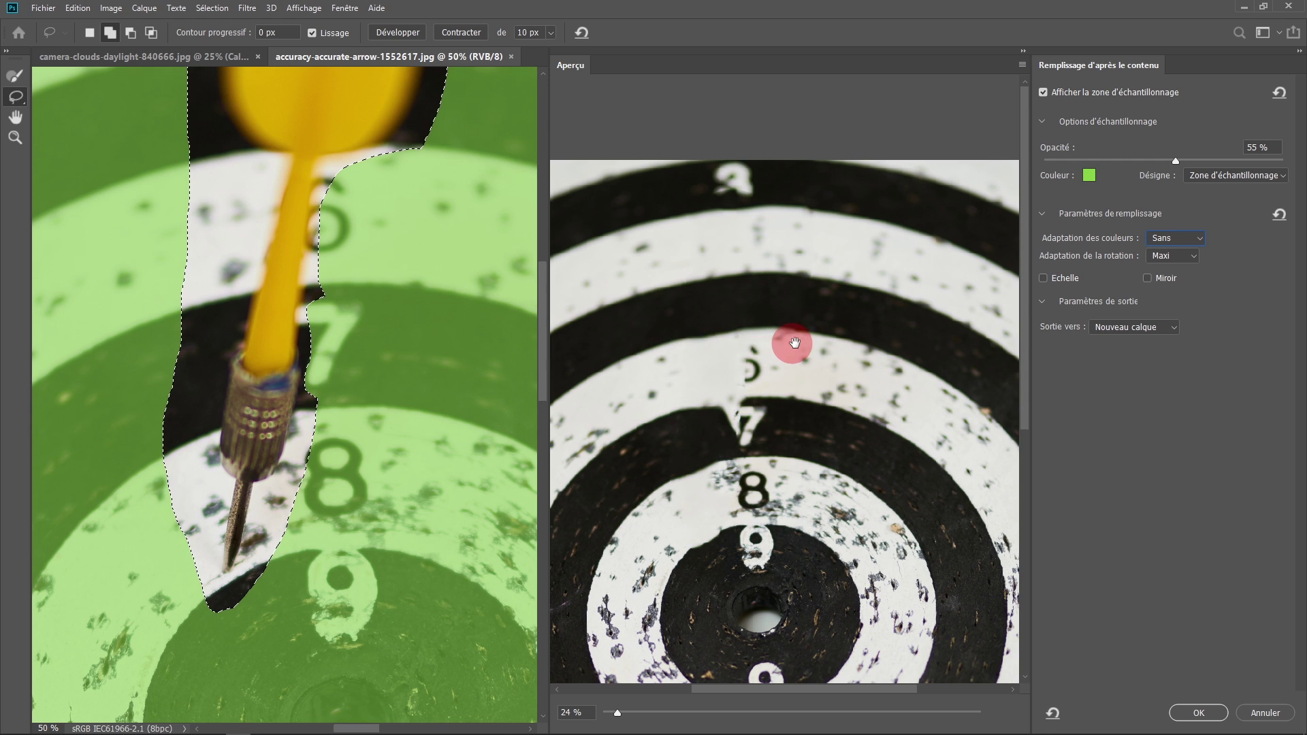
{"action": "left_click_drag", "start_coordinate": [754, 421], "coordinate": [780, 208]}
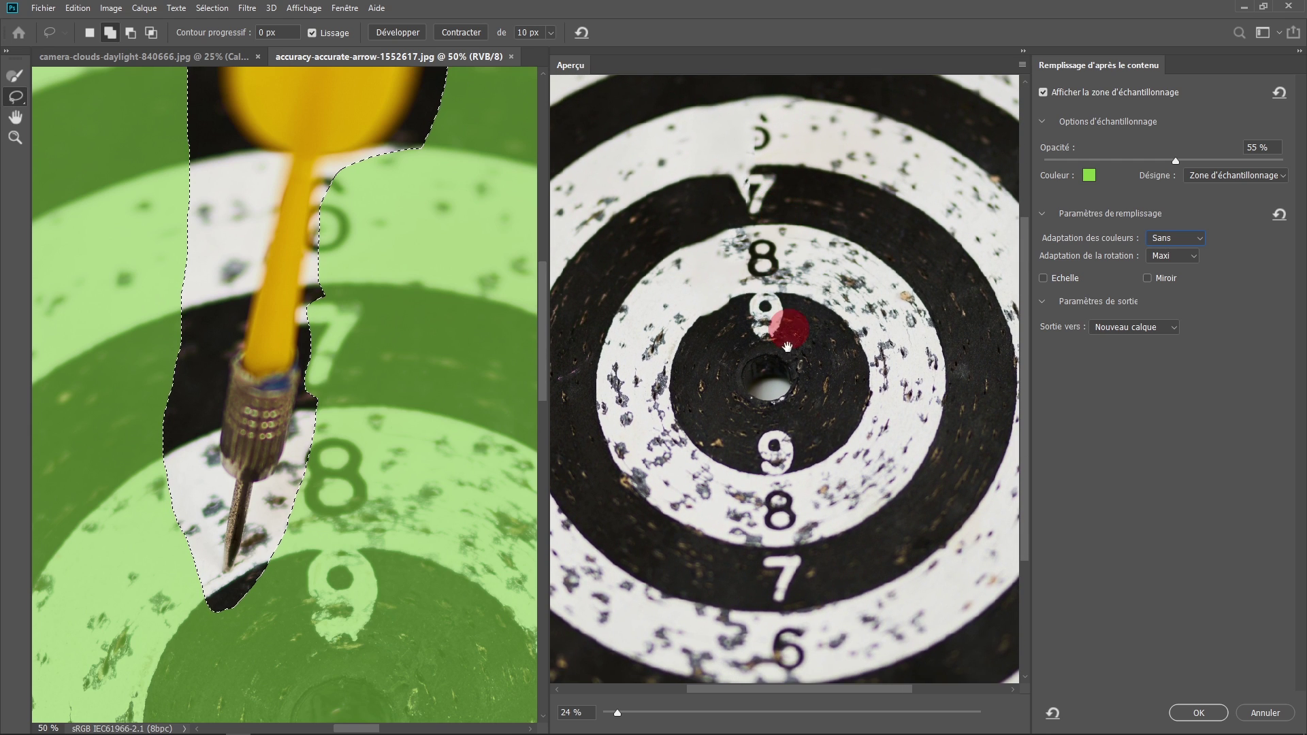
{"action": "left_click_drag", "start_coordinate": [783, 374], "coordinate": [794, 584]}
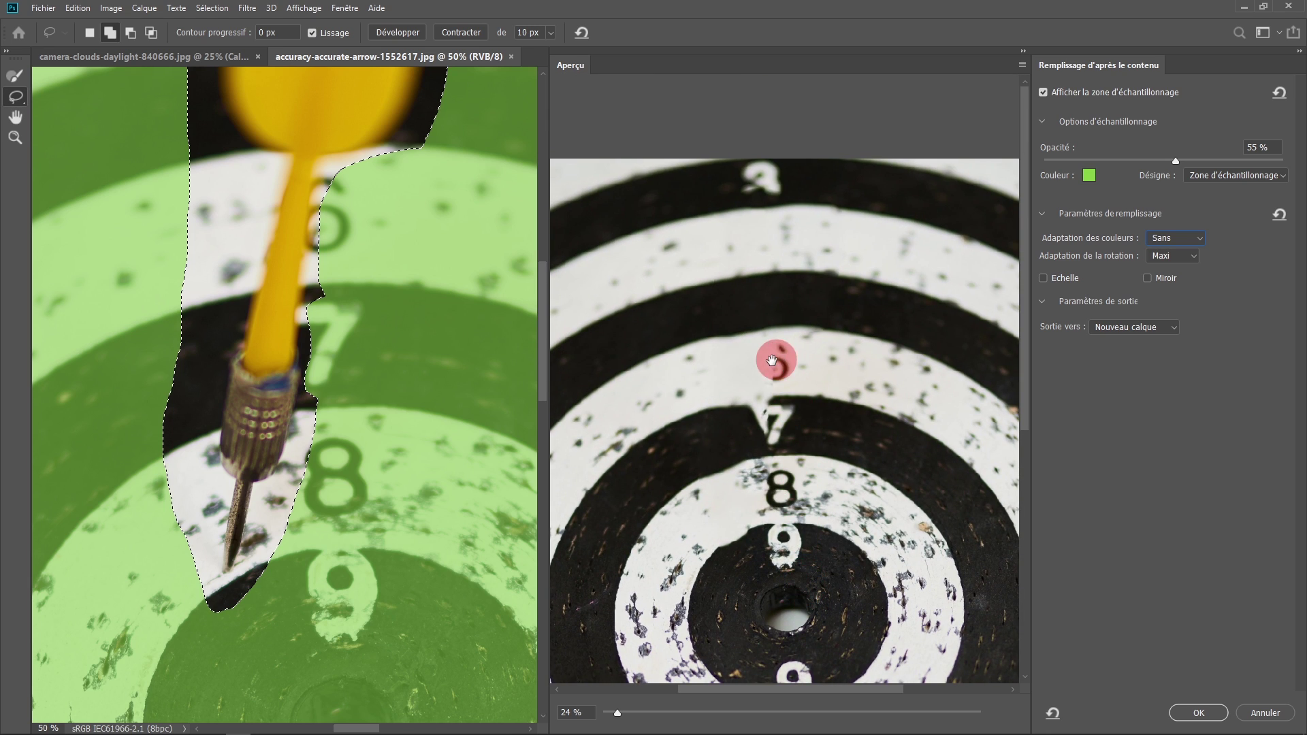
{"action": "left_click_drag", "start_coordinate": [781, 426], "coordinate": [785, 256]}
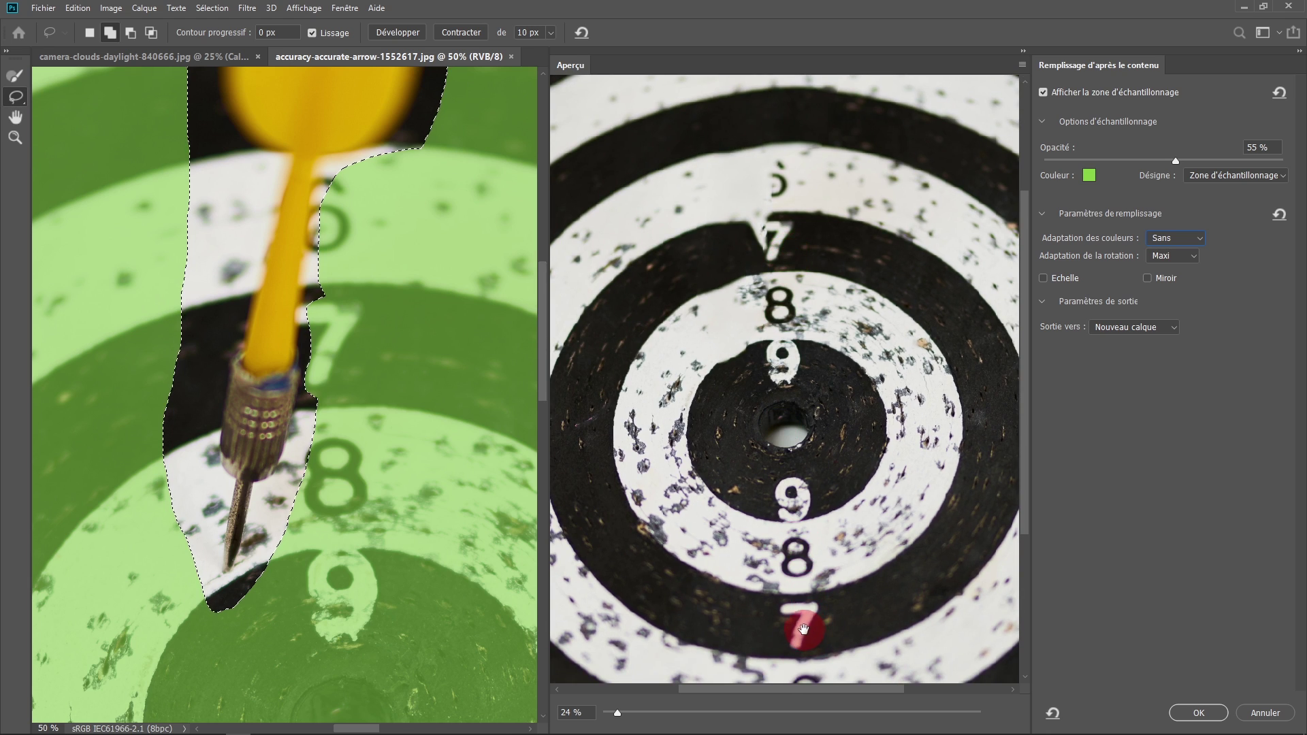
{"action": "left_click_drag", "start_coordinate": [811, 483], "coordinate": [810, 499]}
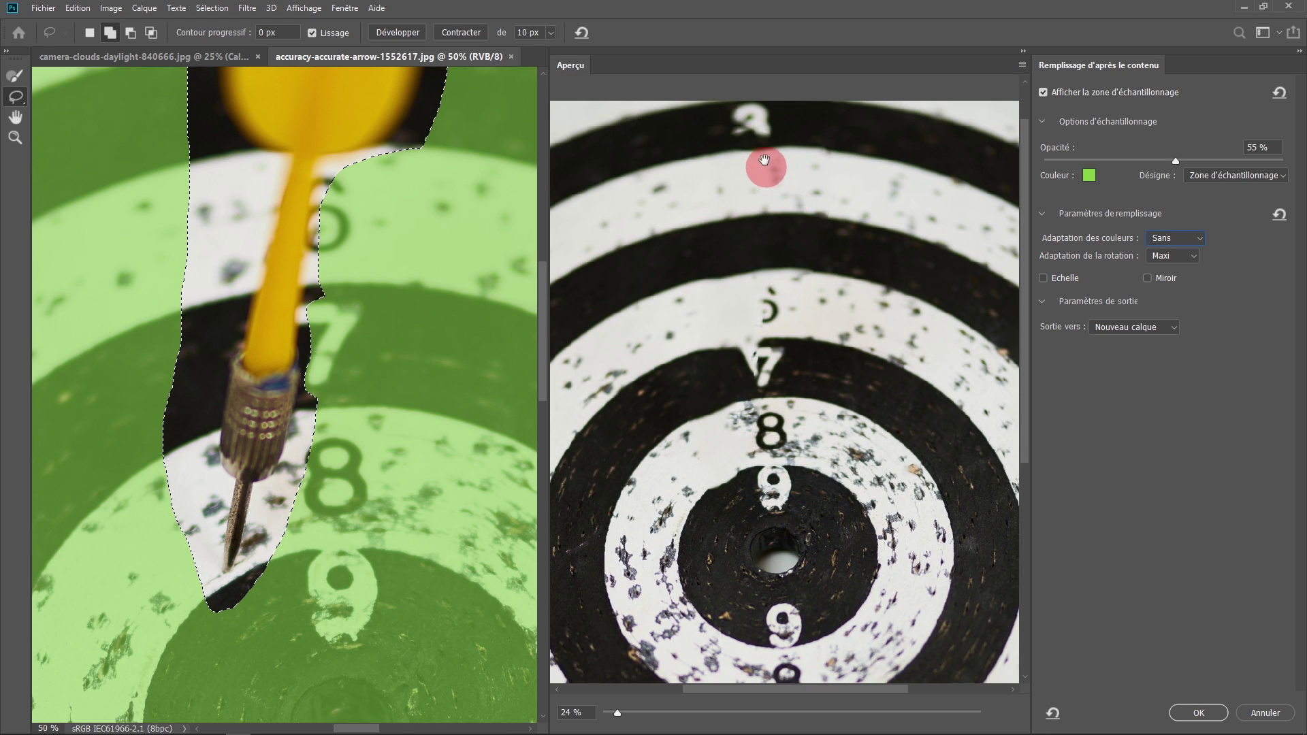
{"action": "left_click", "coordinate": [799, 384], "text": "alt"}
{"action": "left_click", "coordinate": [799, 383], "text": "alt"}
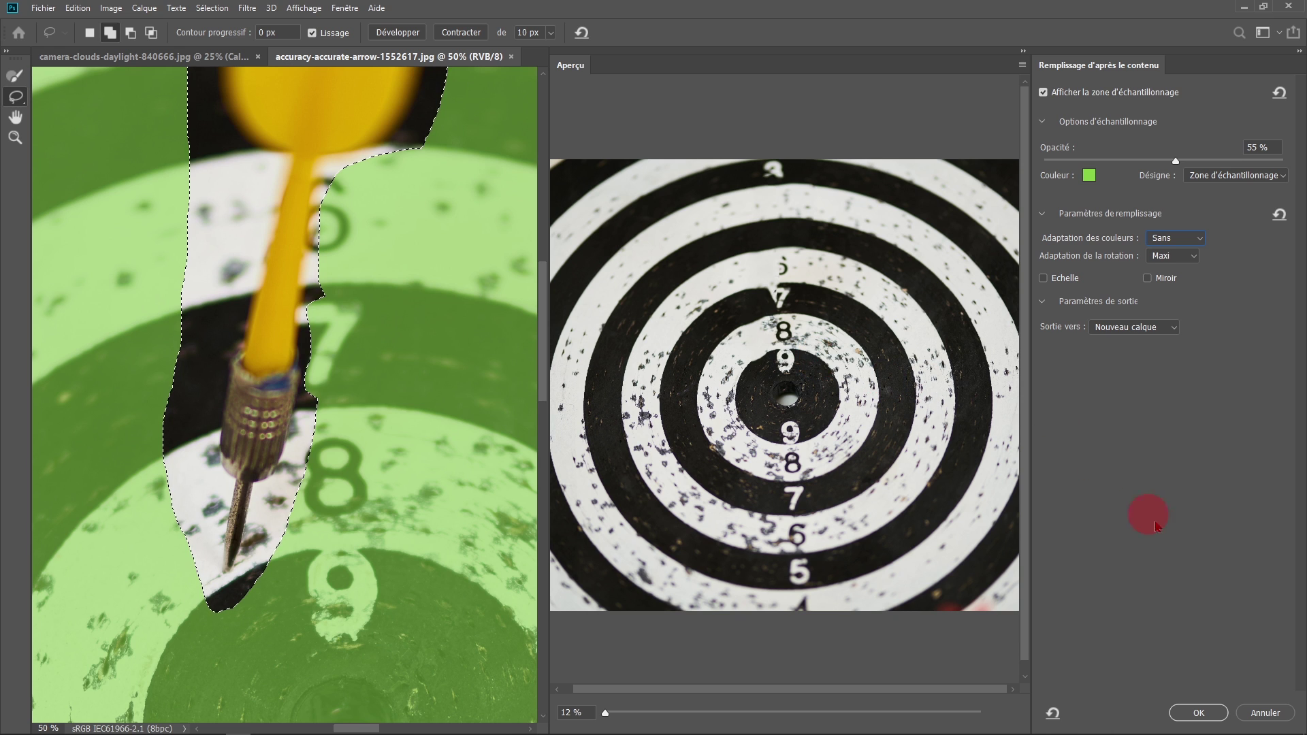
- Apply the fill to a new layer, deselect the dart's outline, and view the whole target
{"action": "left_click", "coordinate": [1199, 713]}
{"action": "left_click", "coordinate": [576, 413], "text": "alt"}
{"action": "left_click", "coordinate": [576, 414], "text": "alt"}
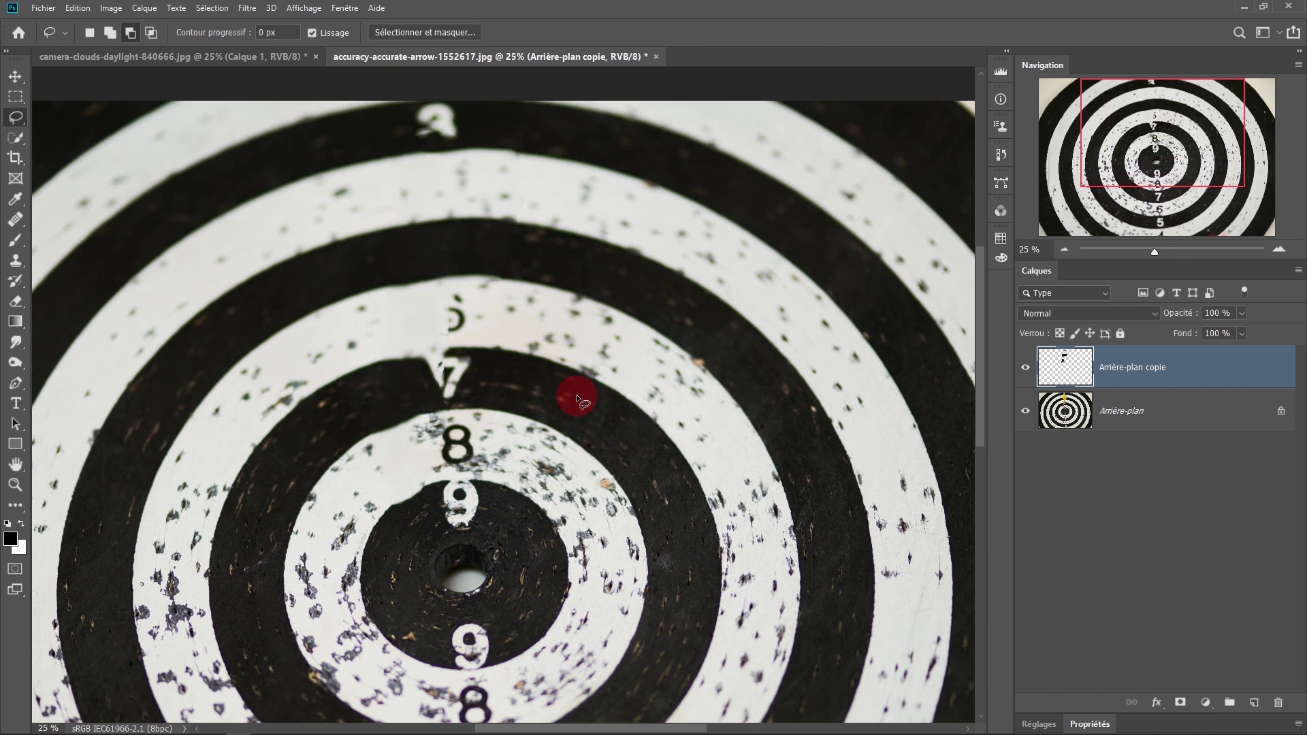
{"action": "left_click", "coordinate": [578, 395], "text": "alt"}
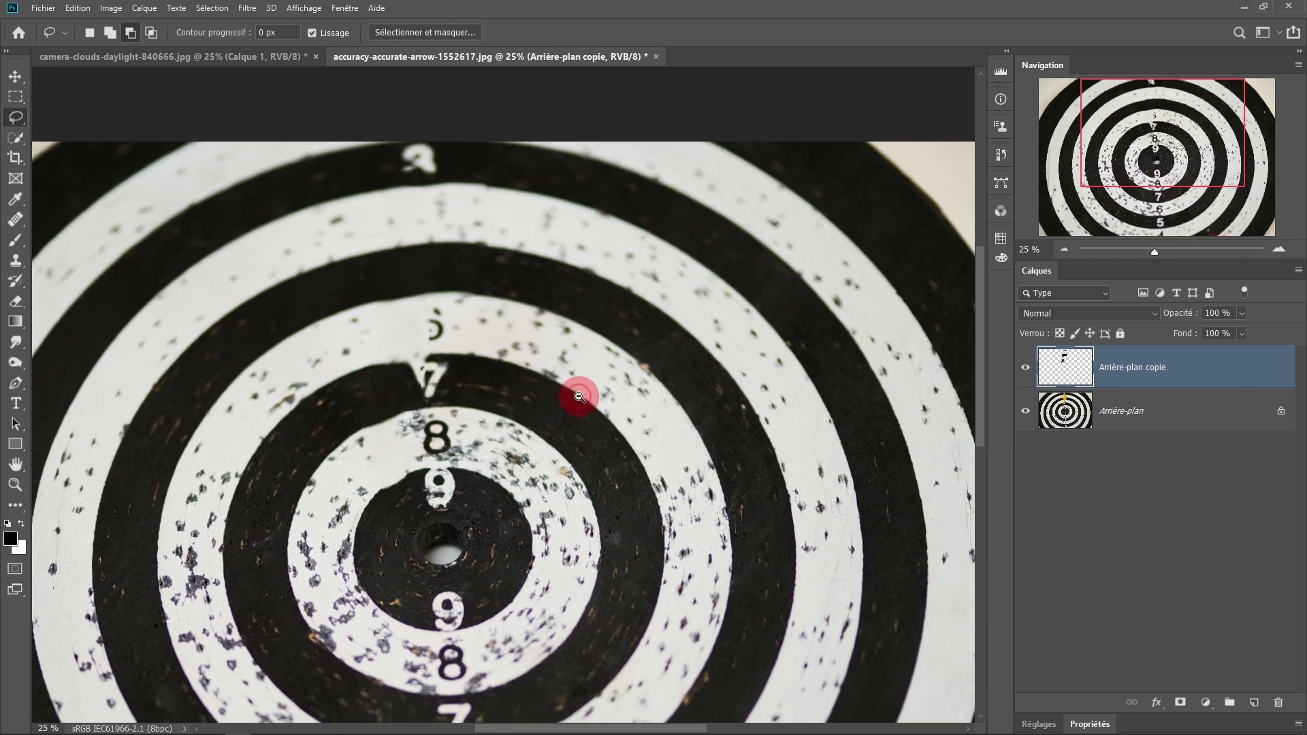
{"action": "left_click_drag", "start_coordinate": [578, 395], "coordinate": [663, 291]}
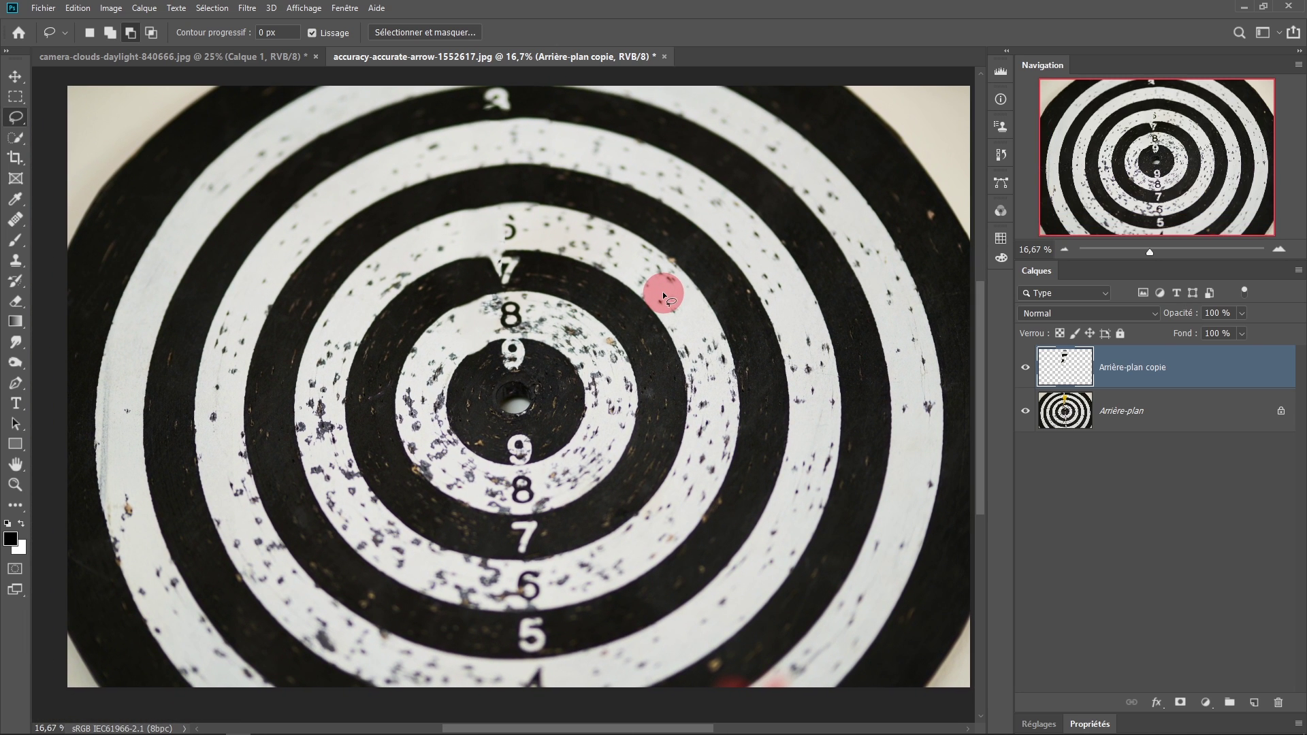